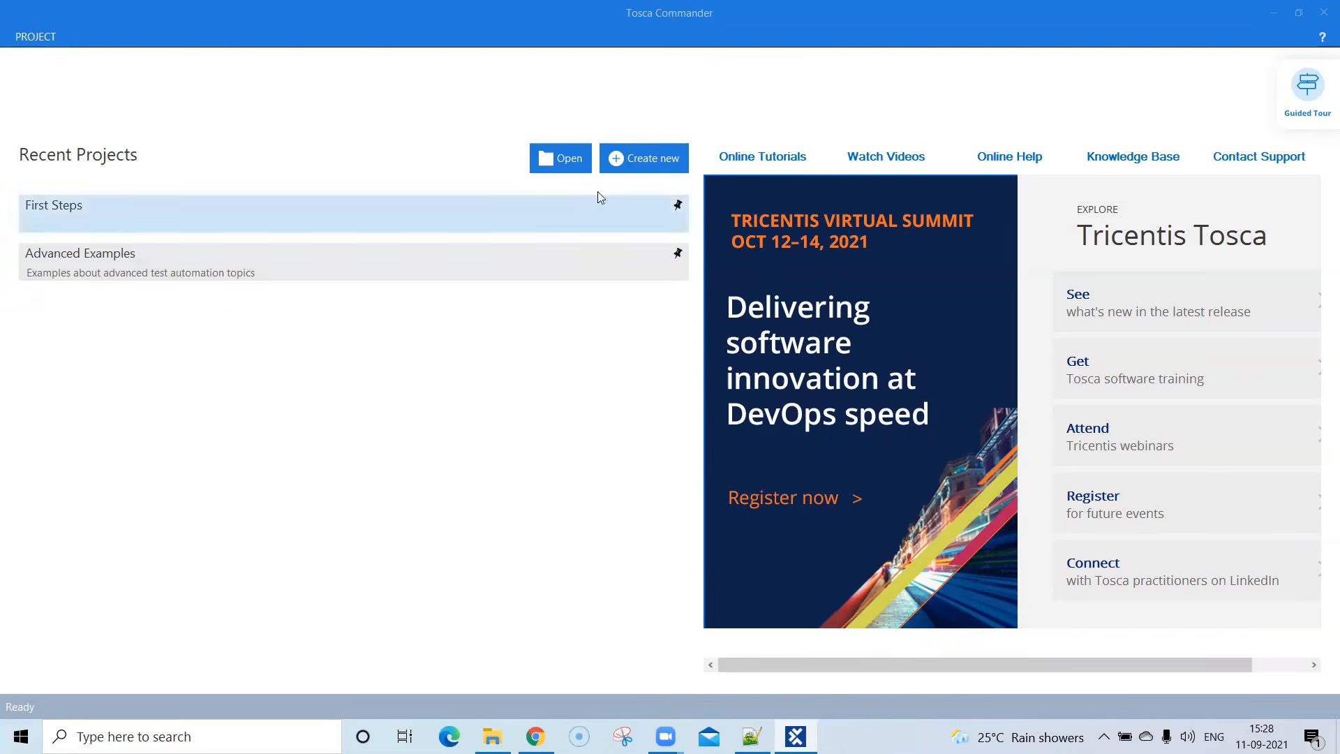
- Start a new single-user workspace with no common repository and name it Training Project
{"action": "left_click", "coordinate": [648, 166]}
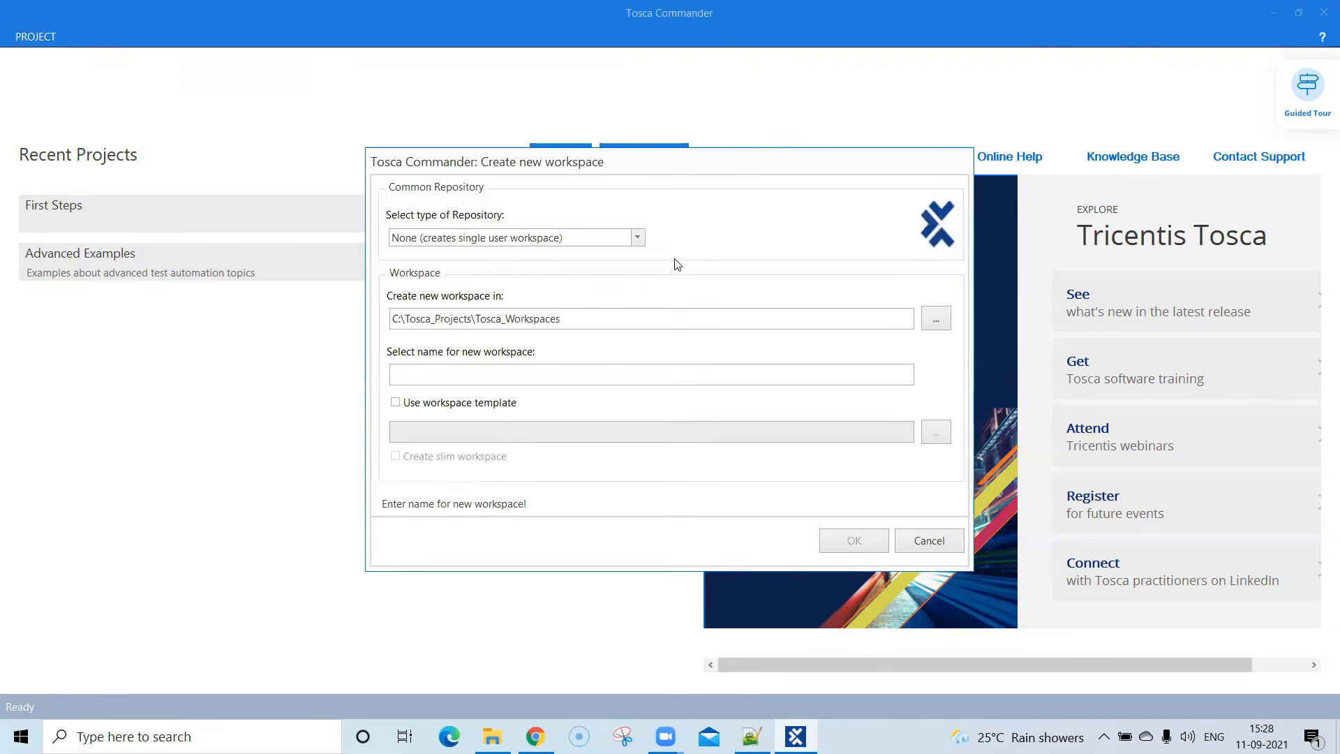
{"action": "left_click", "coordinate": [639, 237]}
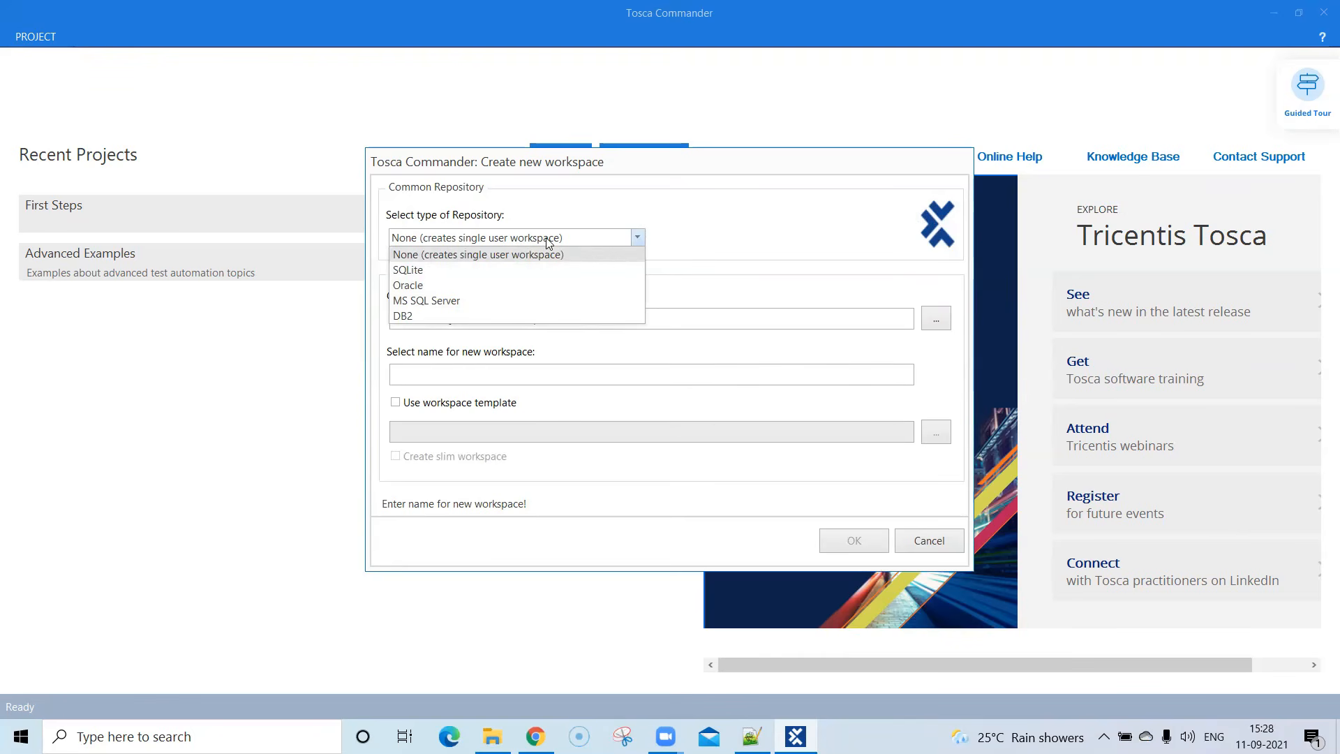
{"action": "left_click", "coordinate": [704, 232]}
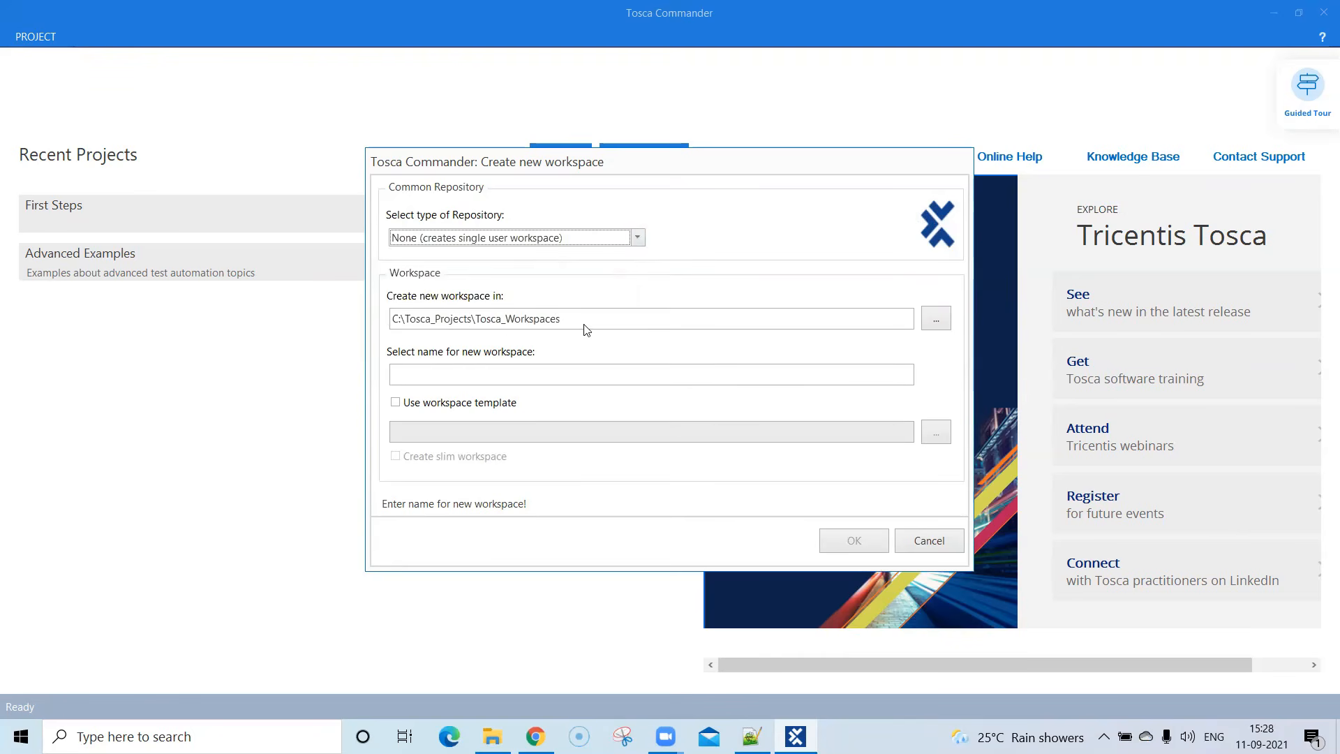
{"action": "left_click", "coordinate": [563, 319]}
{"action": "left_click_drag", "start_coordinate": [563, 319], "coordinate": [372, 316]}
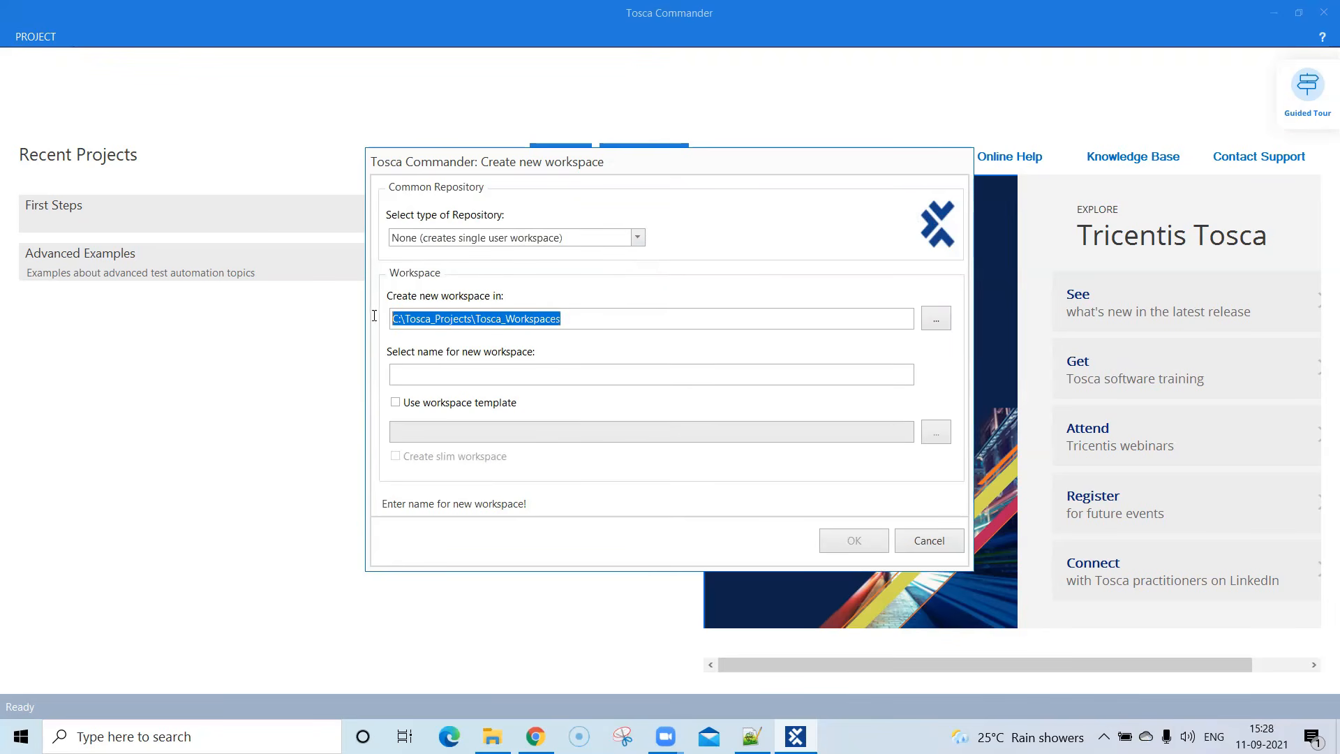
{"action": "left_click", "coordinate": [504, 373]}
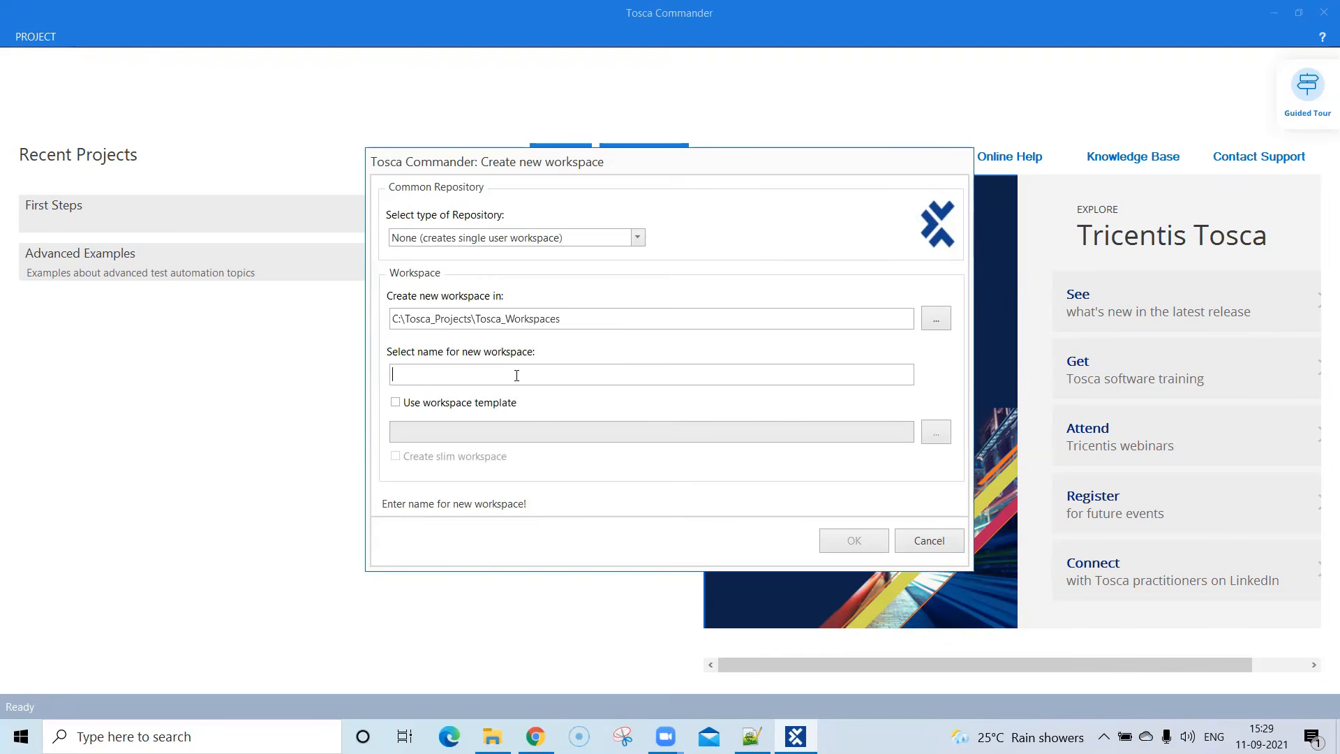
{"action": "type", "text": "Traininf"}
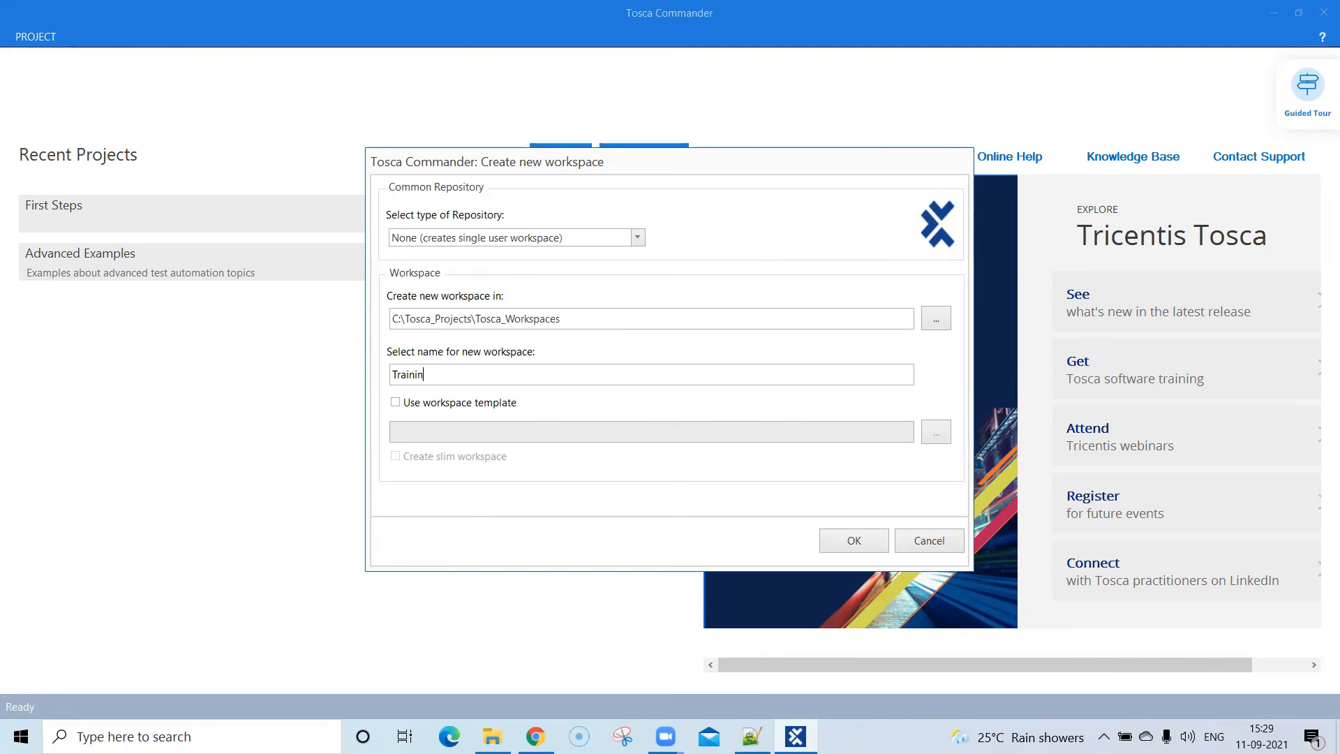
{"action": "key", "text": "BackSpace"}
{"action": "type", "text": "g Project"}
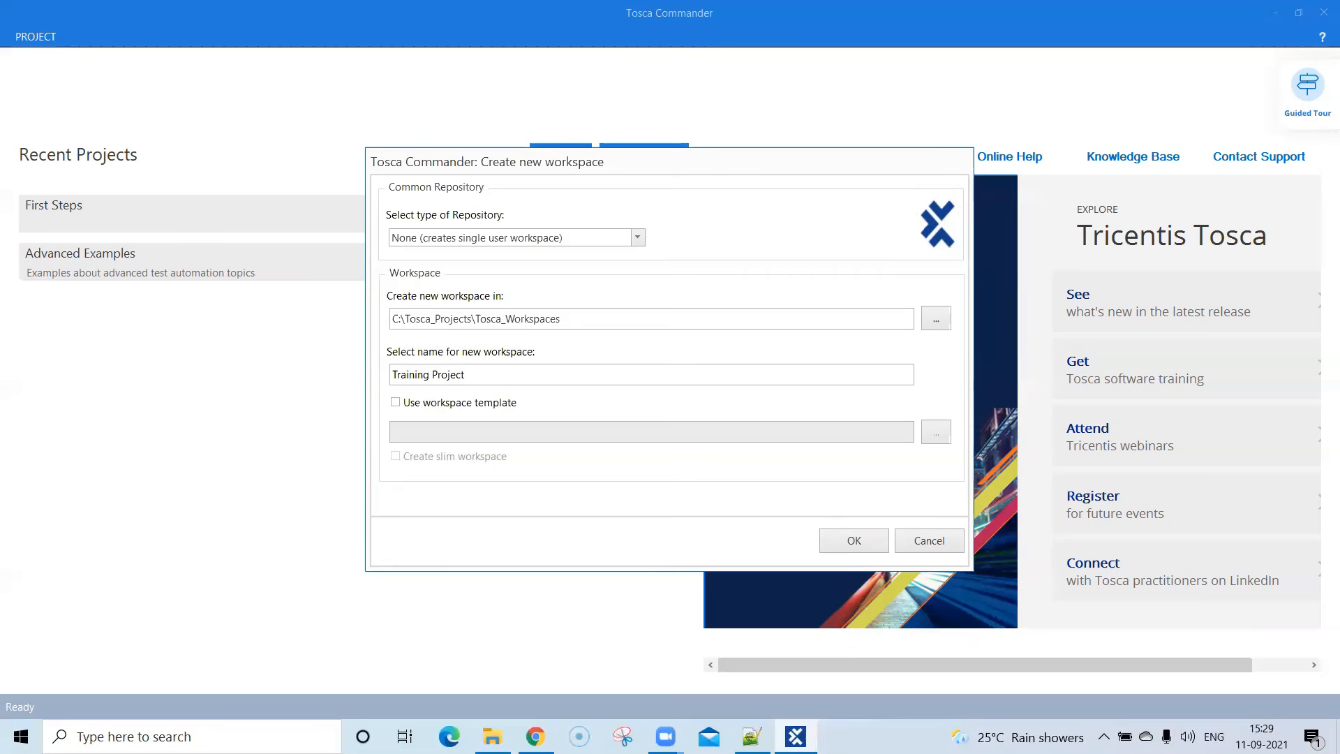
- Base the workspace on the template C:\Tosca_Projects\ToscaCommander\Standard.tsu and create it
{"action": "left_click", "coordinate": [396, 404]}
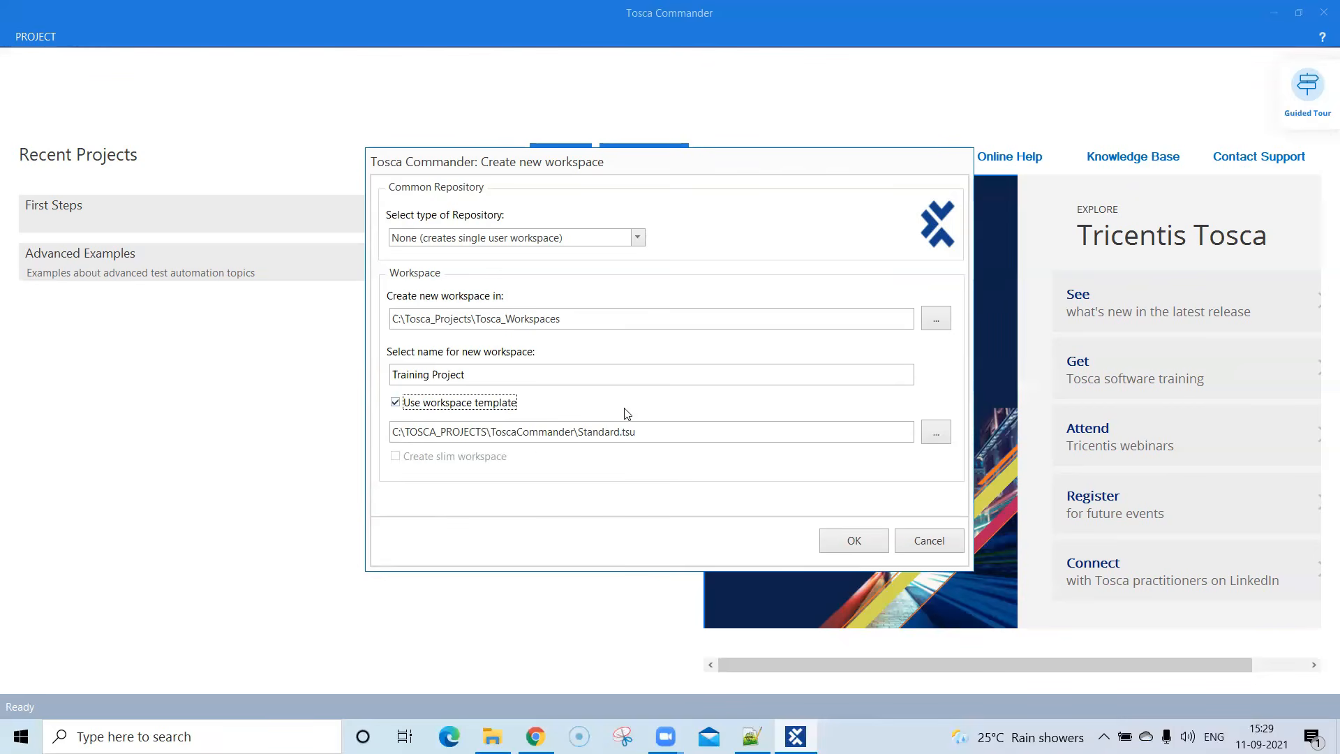
{"action": "left_click", "coordinate": [936, 432]}
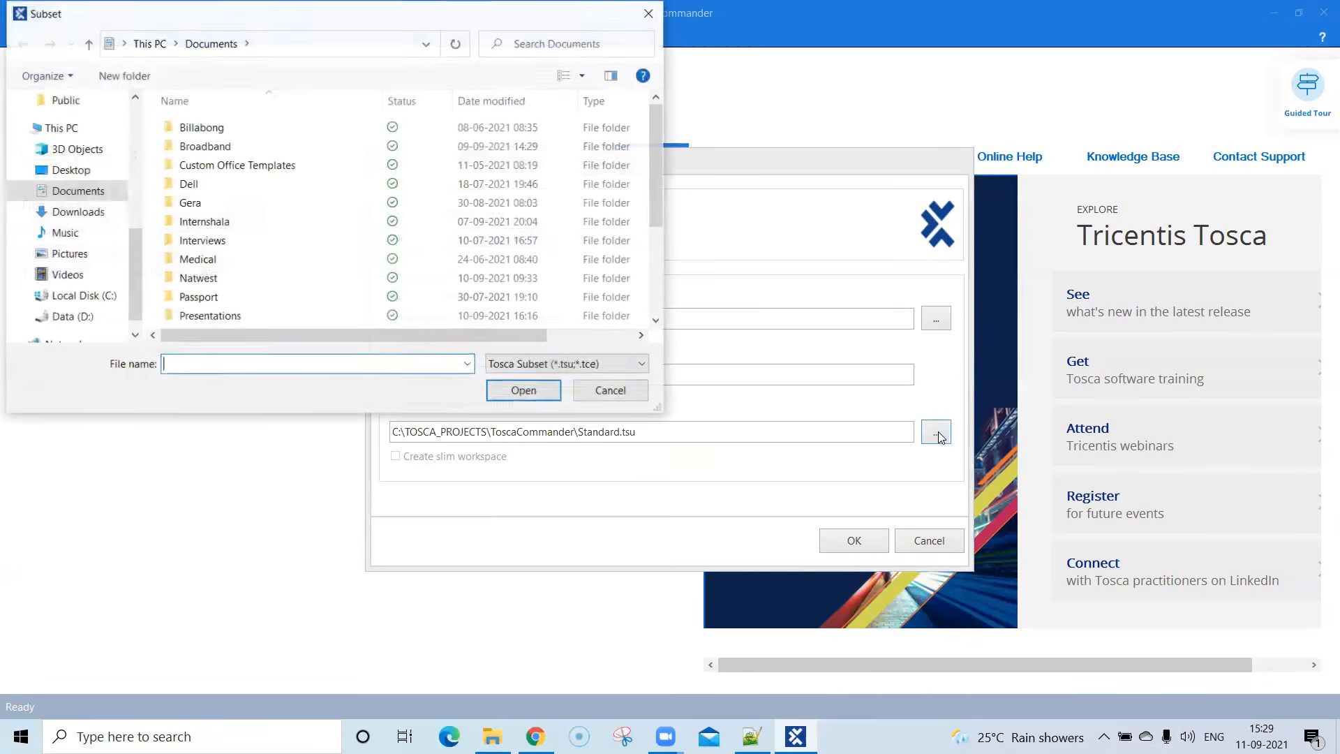
{"action": "left_click", "coordinate": [81, 295]}
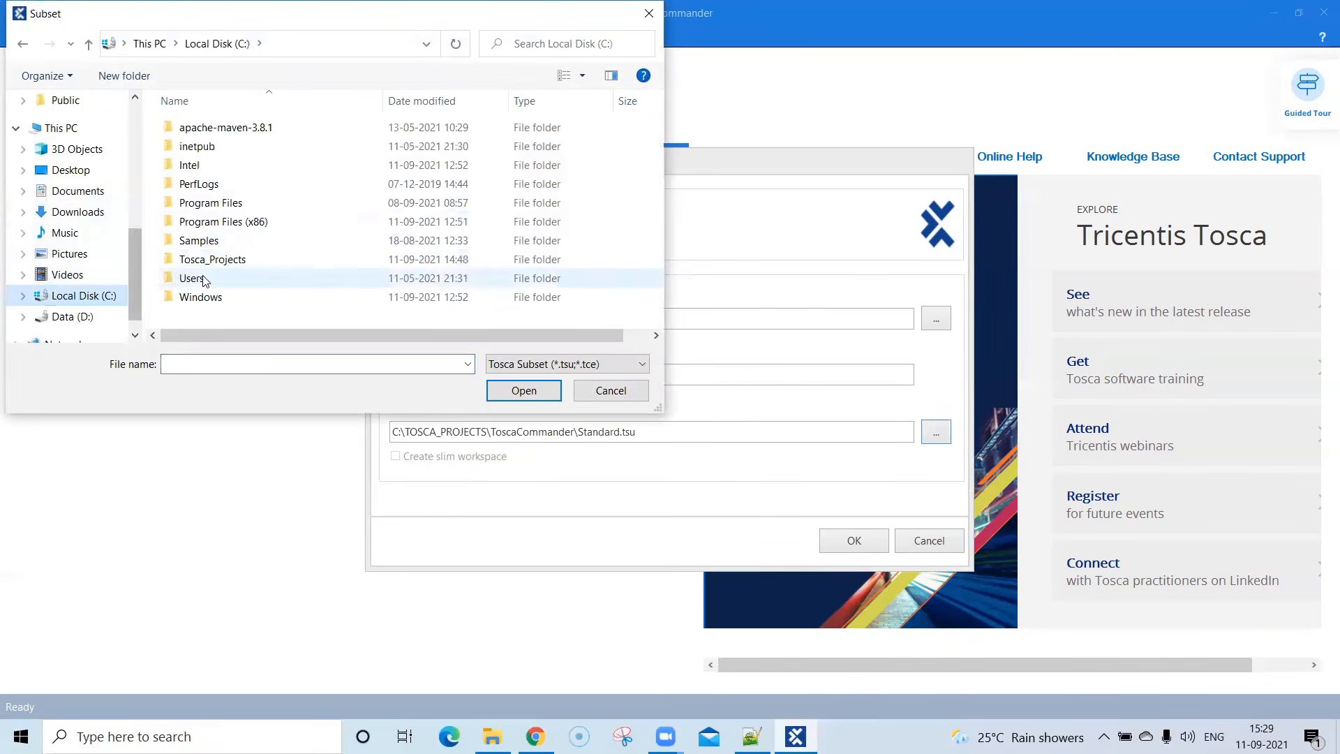
{"action": "double_click", "coordinate": [232, 265]}
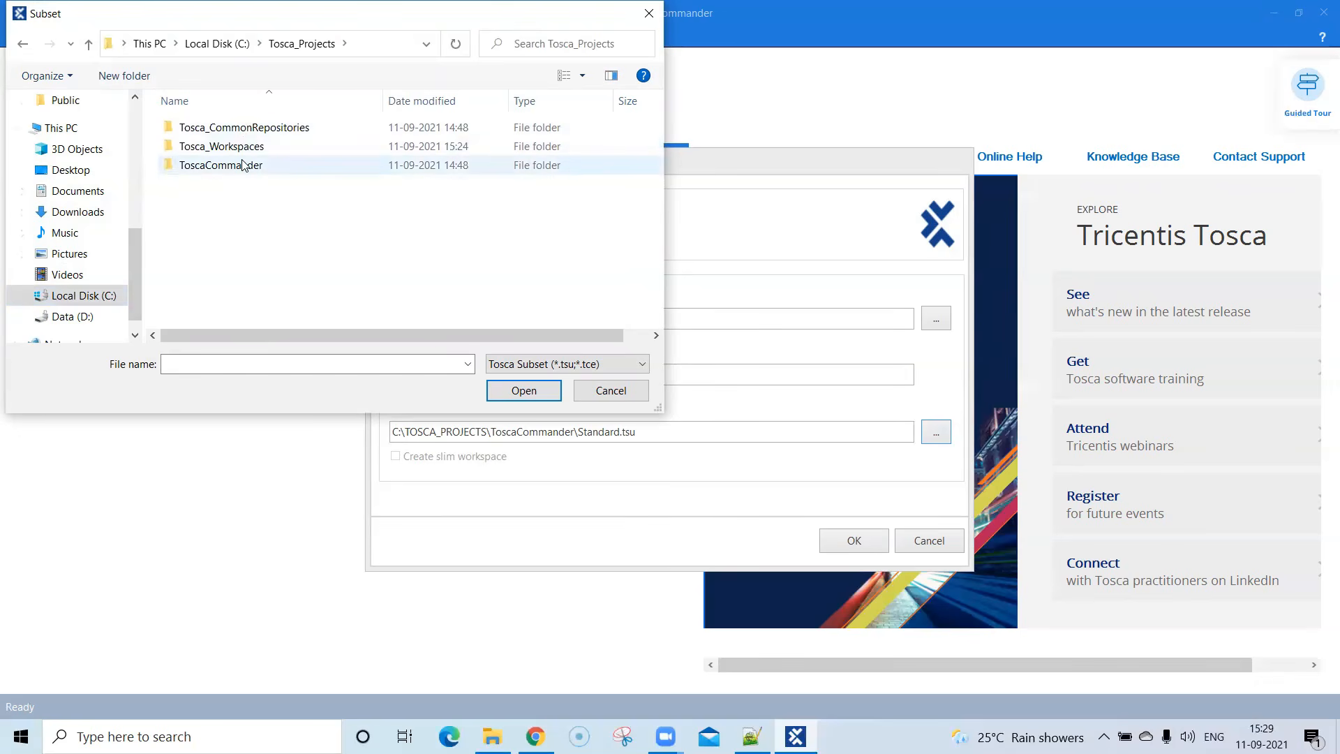
{"action": "double_click", "coordinate": [245, 166]}
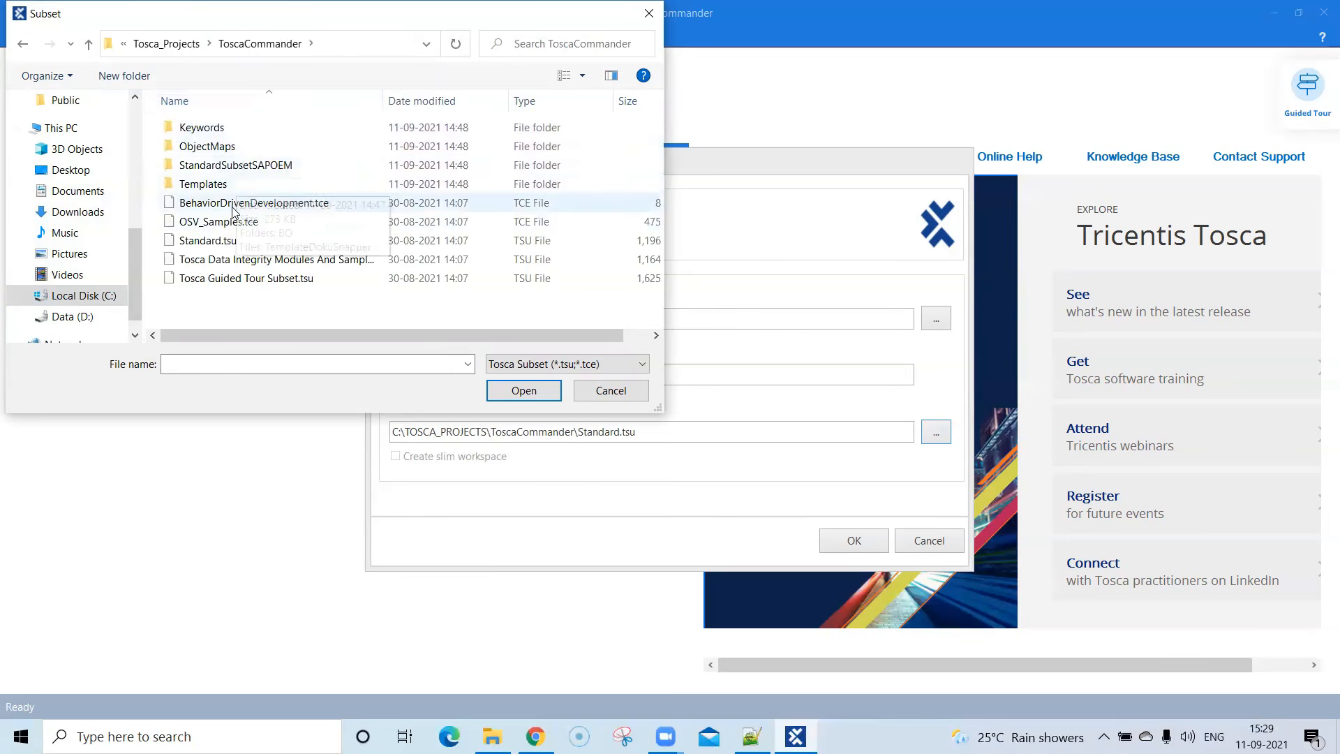
{"action": "left_click", "coordinate": [232, 244]}
{"action": "left_click", "coordinate": [512, 395]}
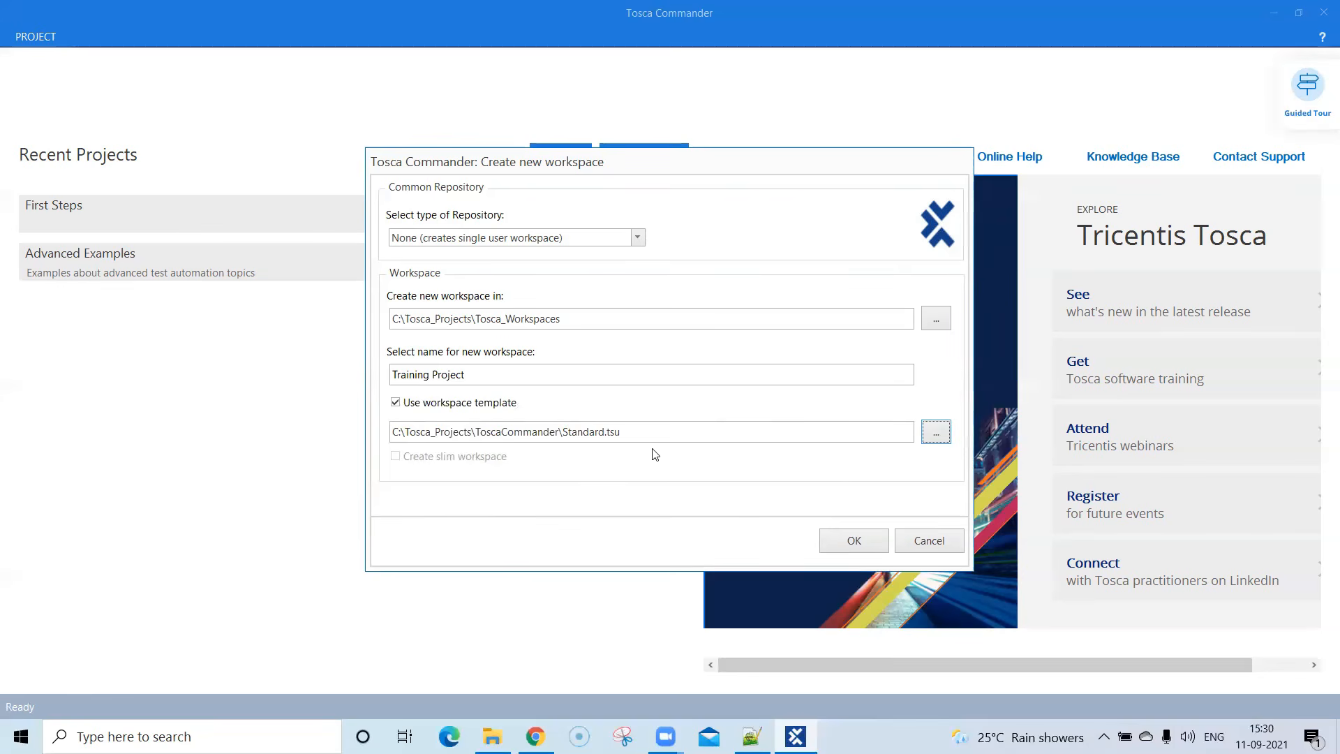
{"action": "left_click", "coordinate": [856, 538]}
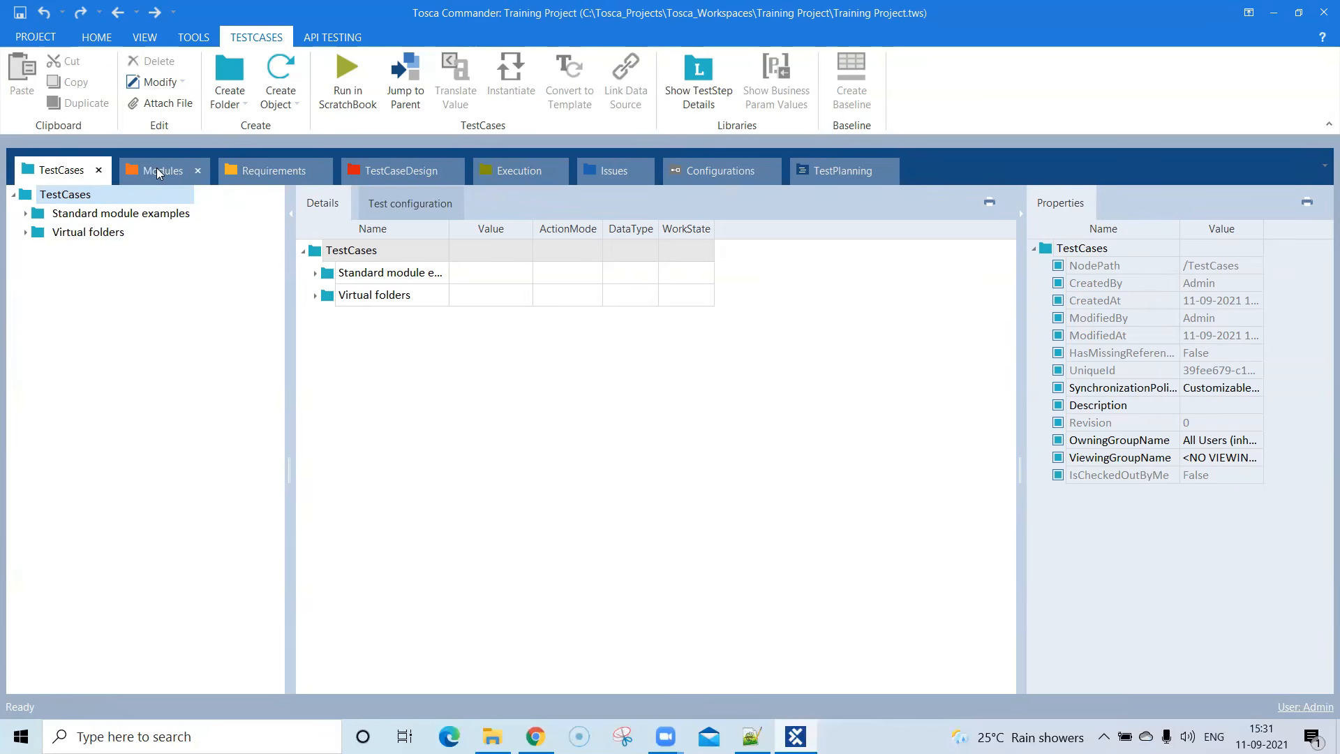
- Add a new folder directly under the root TestCases folder
{"action": "left_click", "coordinate": [104, 196]}
{"action": "left_click", "coordinate": [13, 197]}
{"action": "left_click", "coordinate": [13, 196]}
{"action": "left_click", "coordinate": [14, 196]}
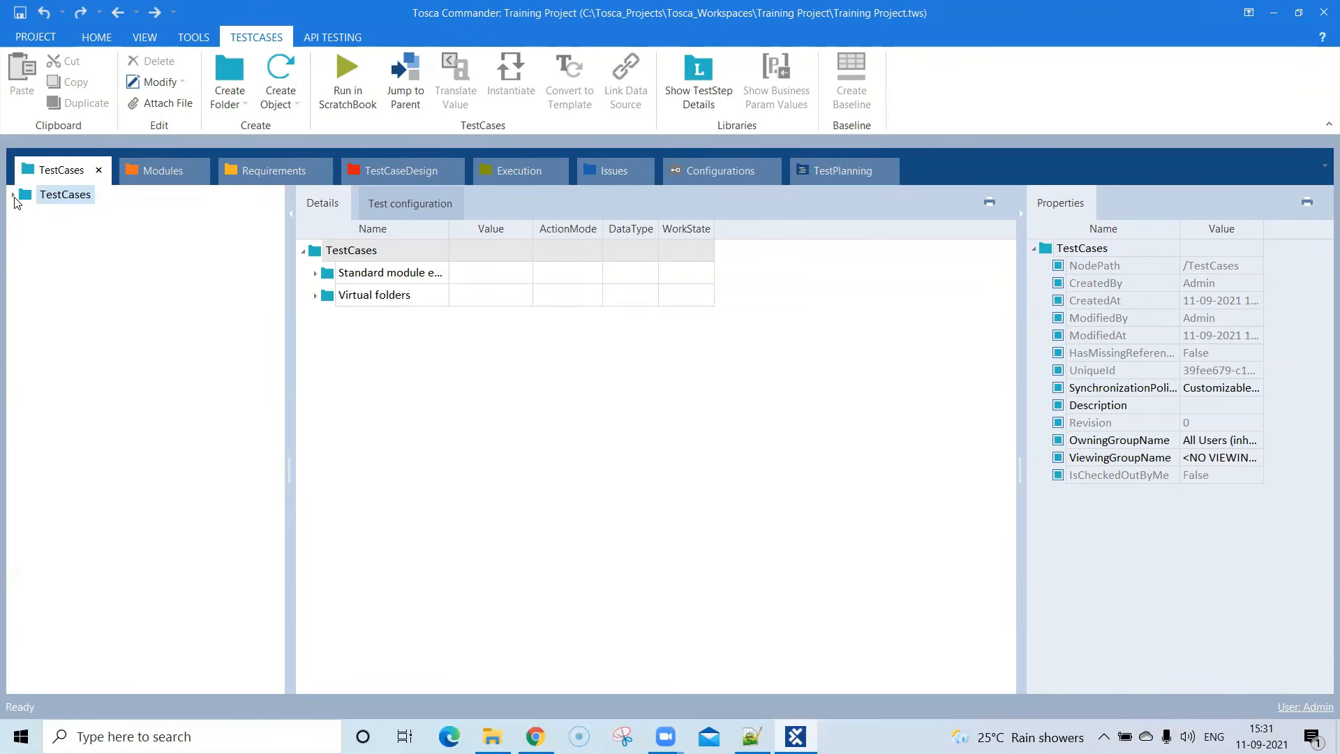
{"action": "right_click", "coordinate": [74, 201]}
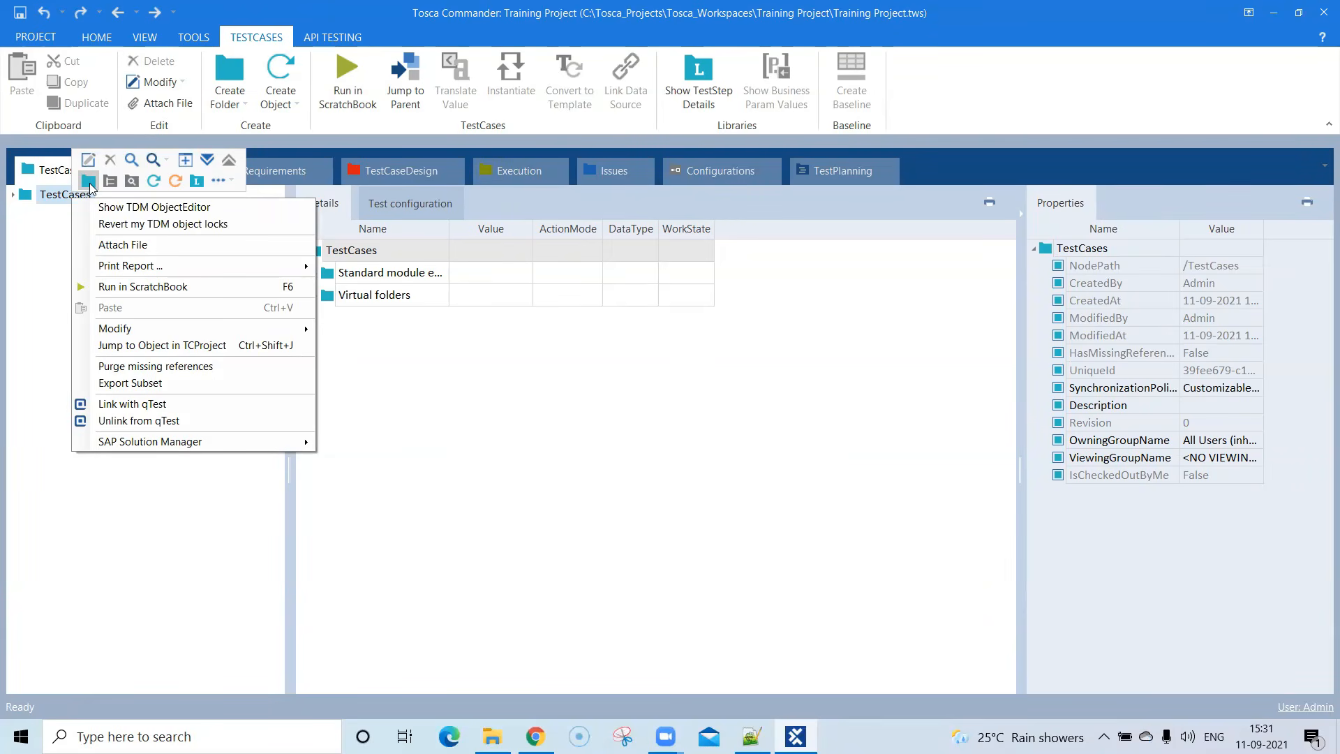
{"action": "left_click", "coordinate": [89, 183]}
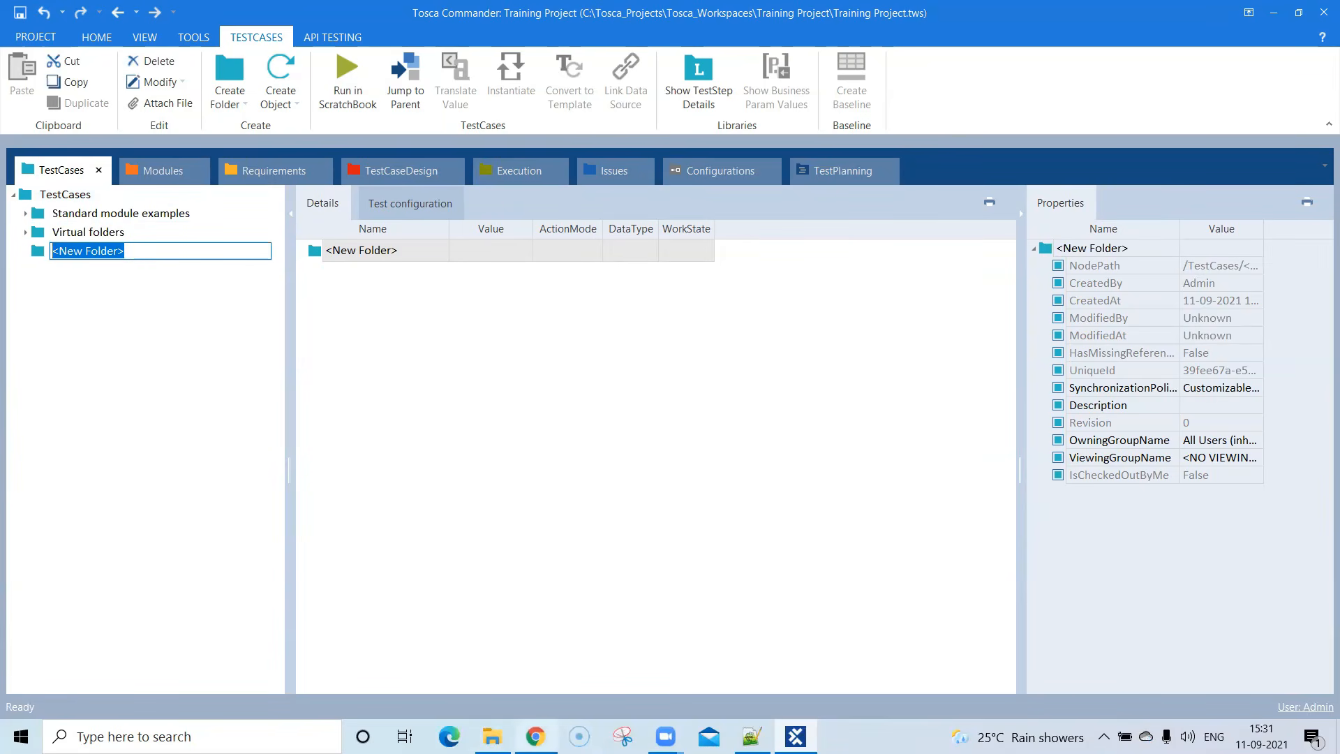
- Check the Swag Labs login page in Chrome, and name the new test case folder SauceDemo Test in Tosca Commander
{"action": "left_click", "coordinate": [536, 736]}
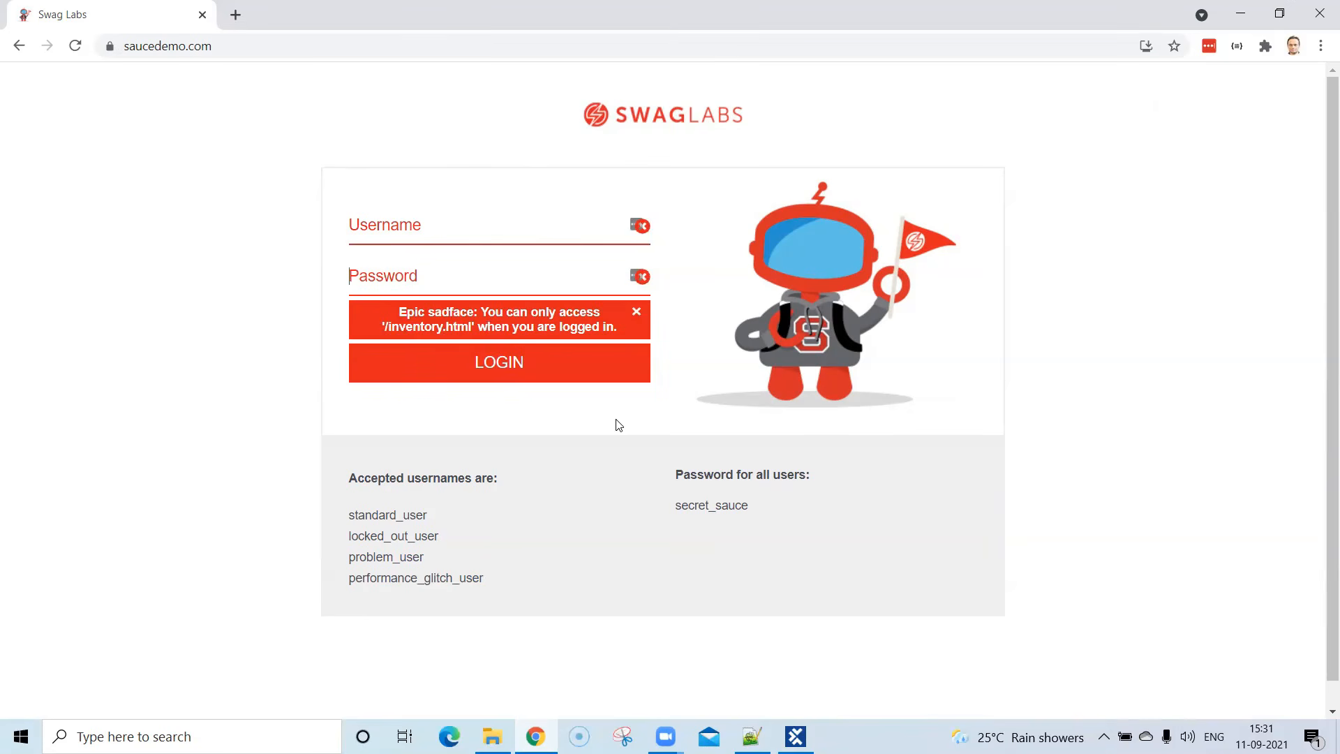
{"action": "left_click", "coordinate": [1240, 14]}
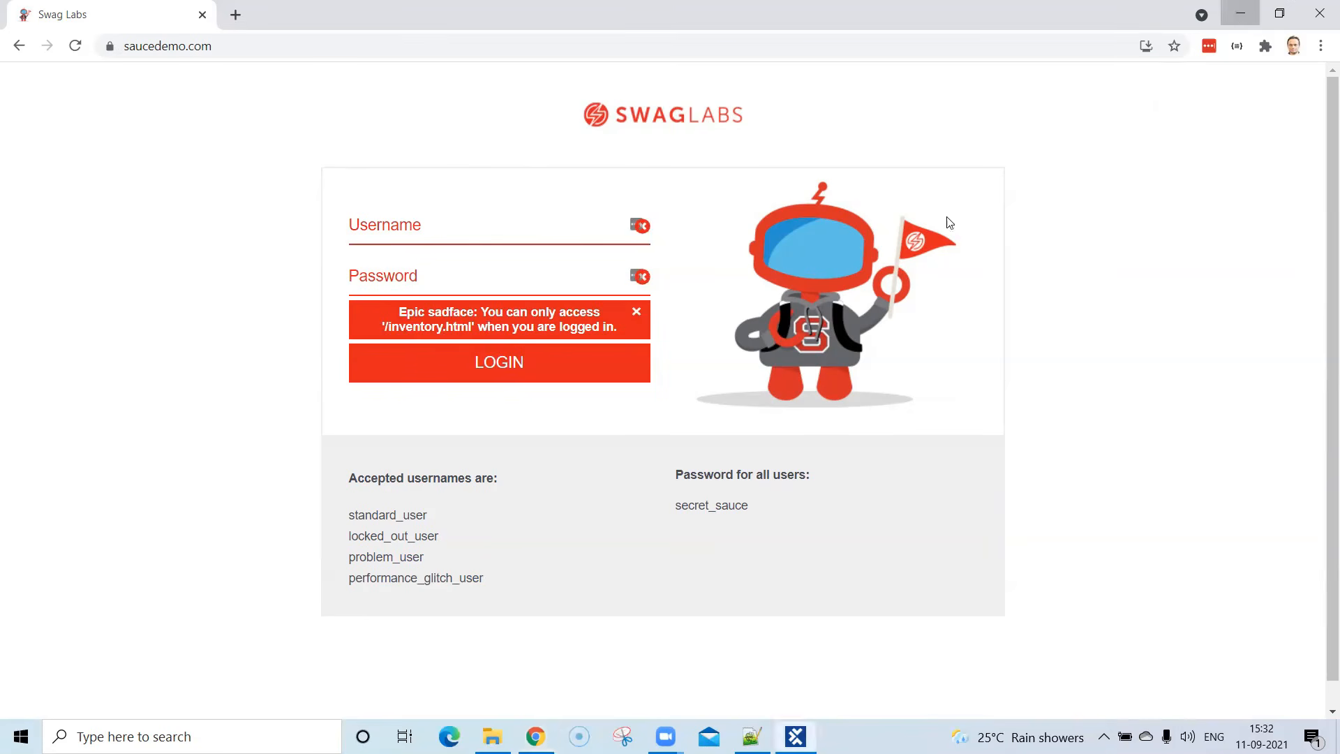
{"action": "left_click", "coordinate": [104, 256]}
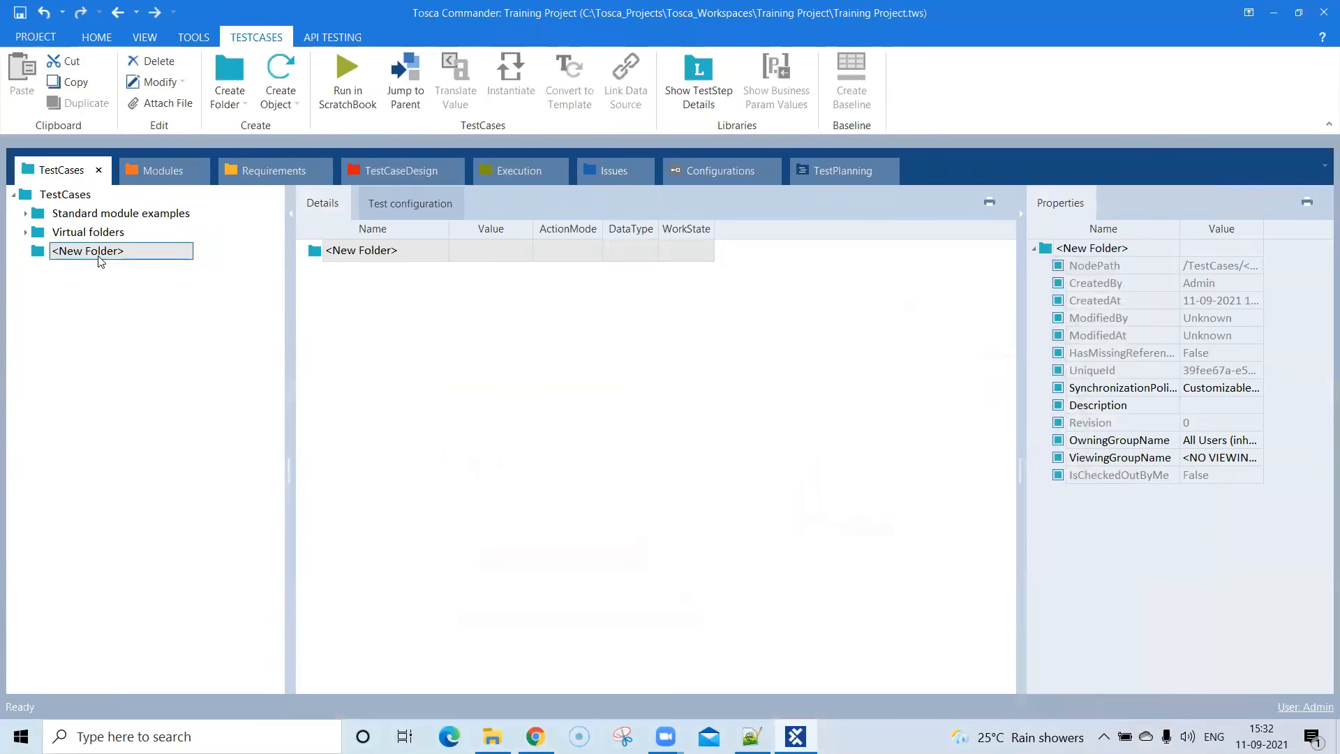
{"action": "left_click", "coordinate": [138, 255]}
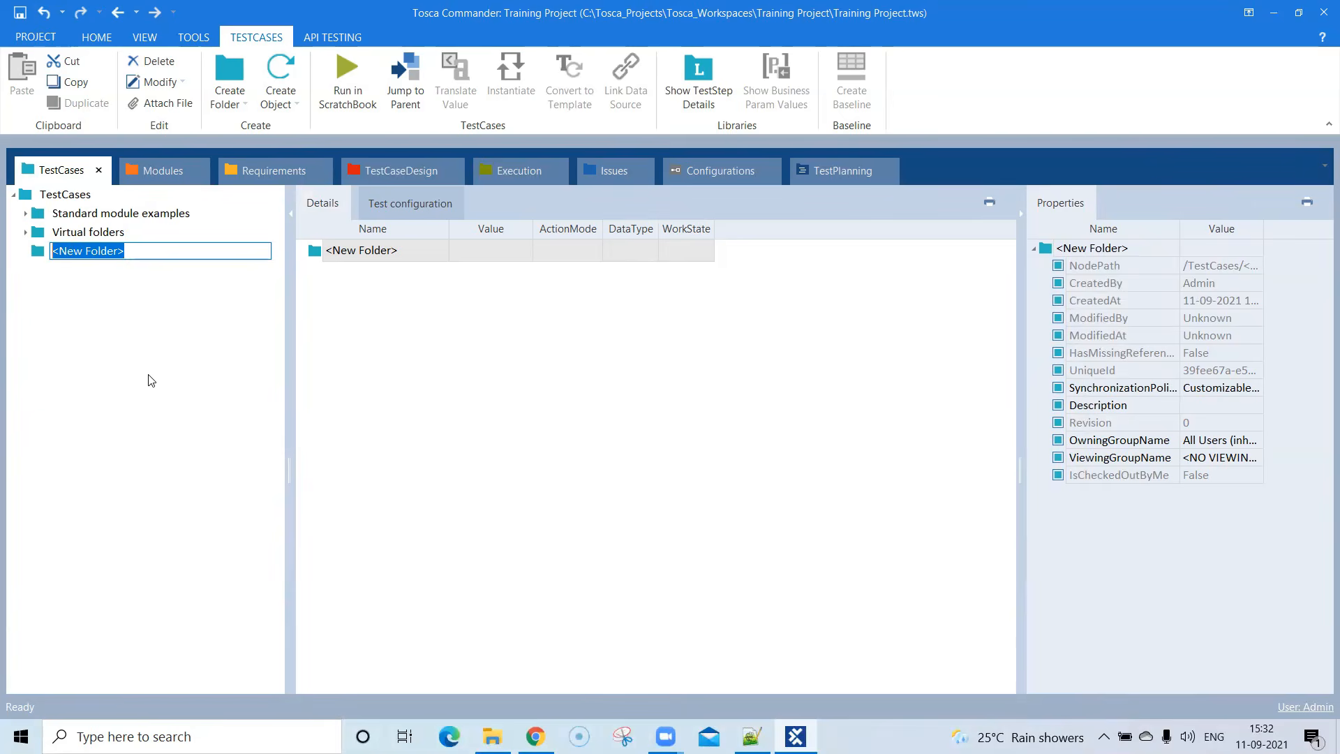
{"action": "type", "text": "Sau"}
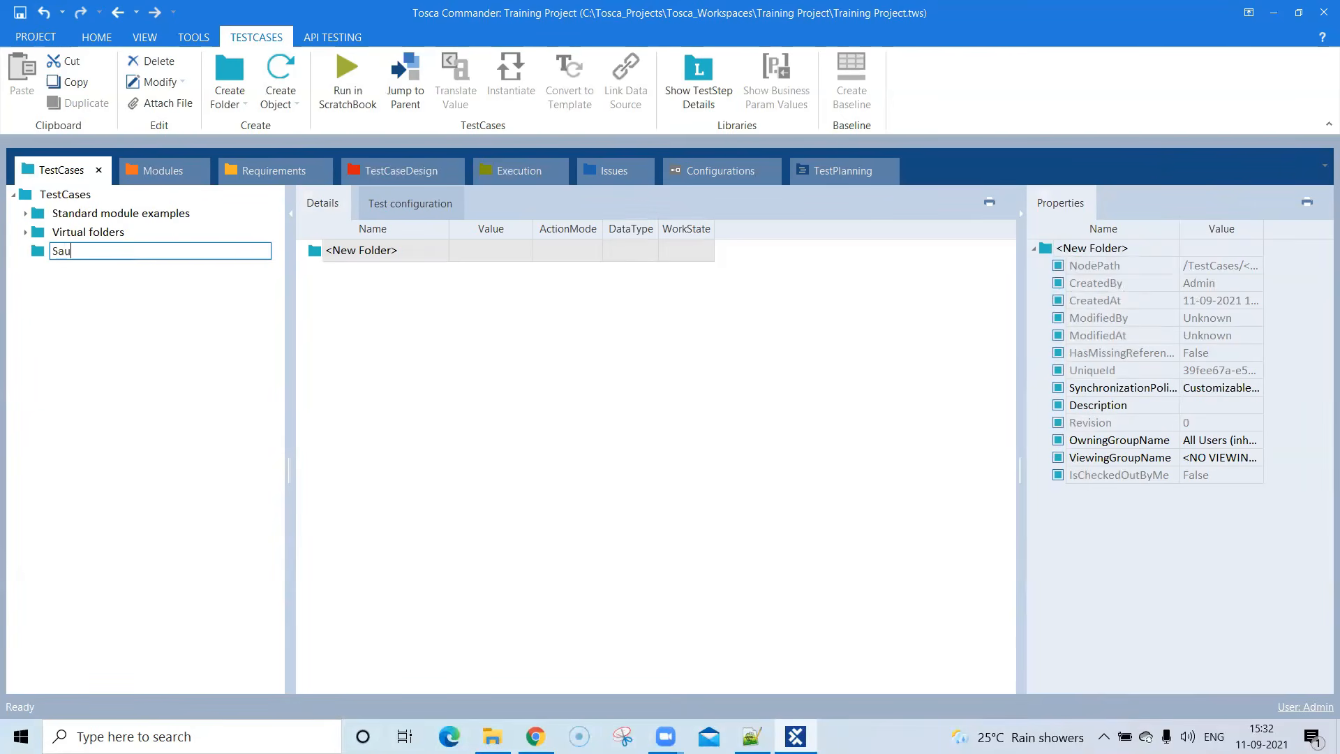
{"action": "type", "text": "ceDemo Test"}
{"action": "key", "text": "Return"}
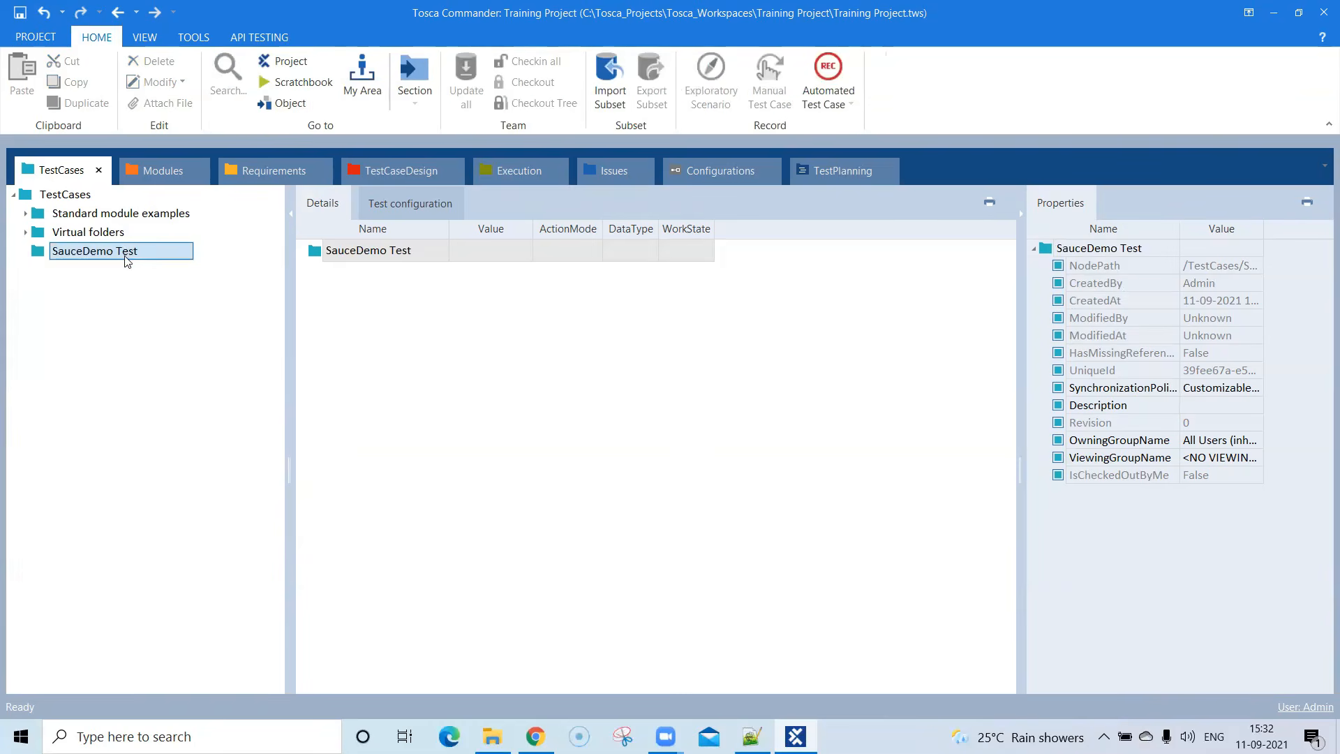
- Create a subfolder named Prerequisites inside the SauceDemo Test folder
{"action": "right_click", "coordinate": [99, 261]}
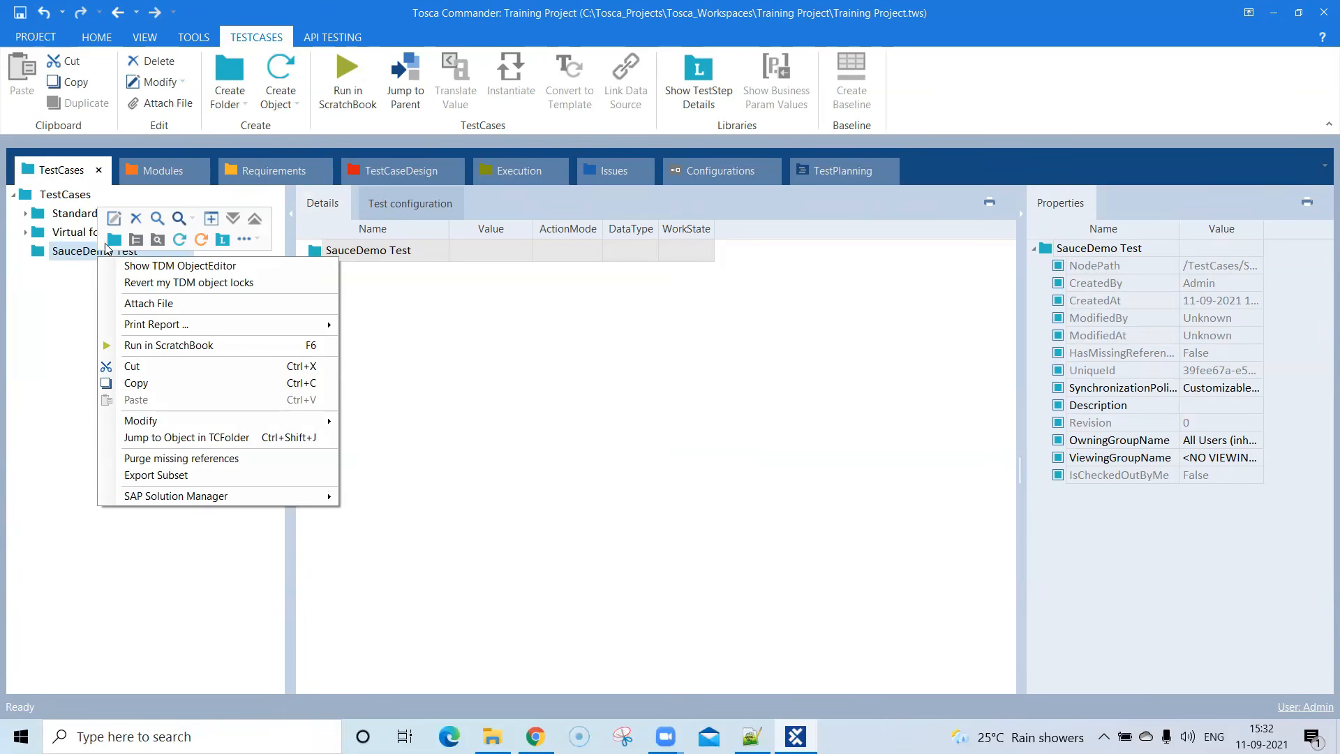
{"action": "left_click", "coordinate": [113, 239]}
{"action": "type", "text": "P"}
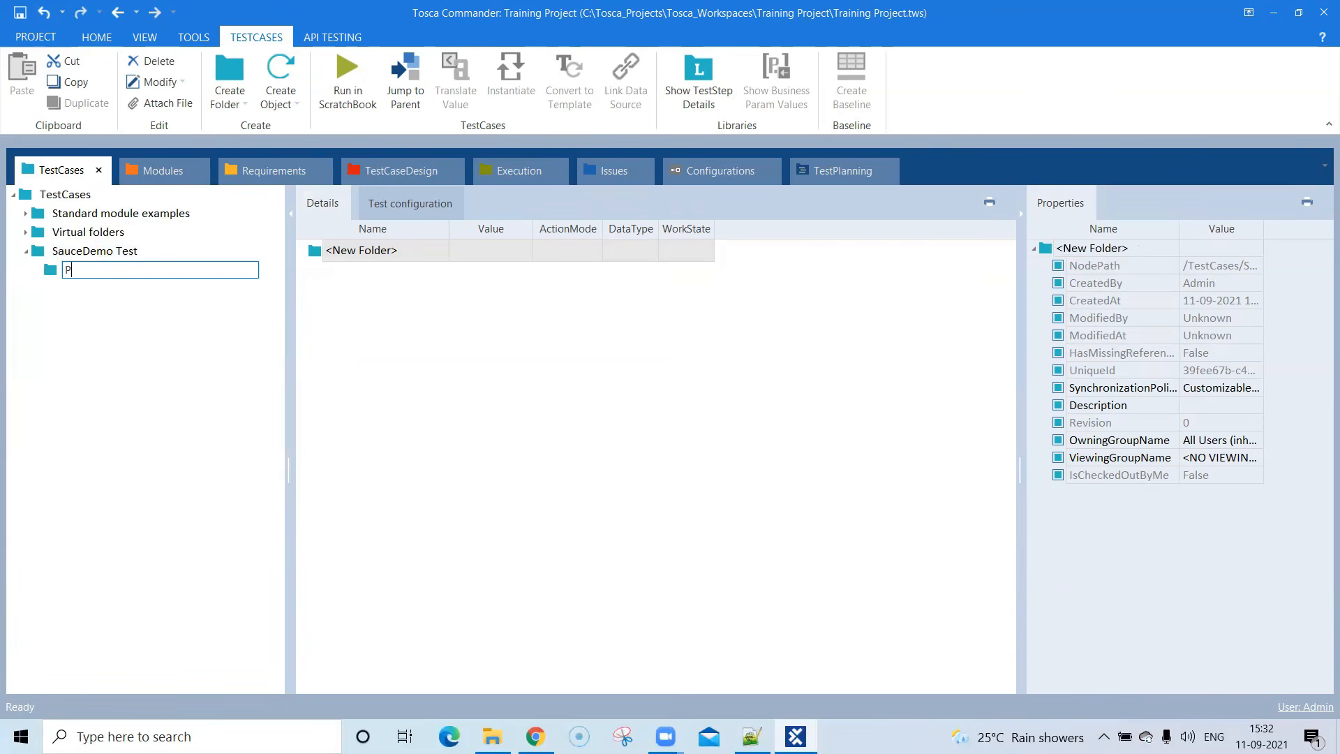
{"action": "type", "text": "rerequisites"}
{"action": "key", "text": "Return"}
- Create a test case named LoginTest in the SauceDemo Test folder
{"action": "right_click", "coordinate": [110, 259]}
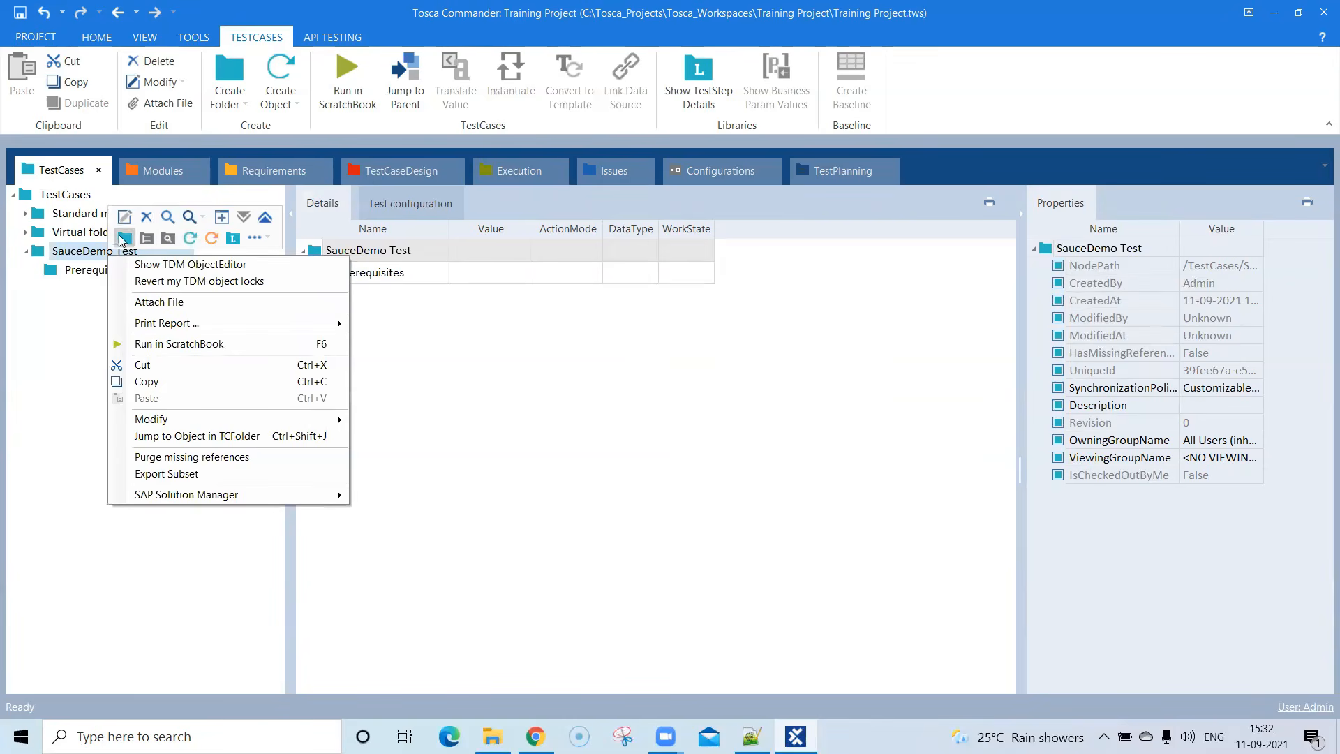
{"action": "left_click", "coordinate": [189, 238]}
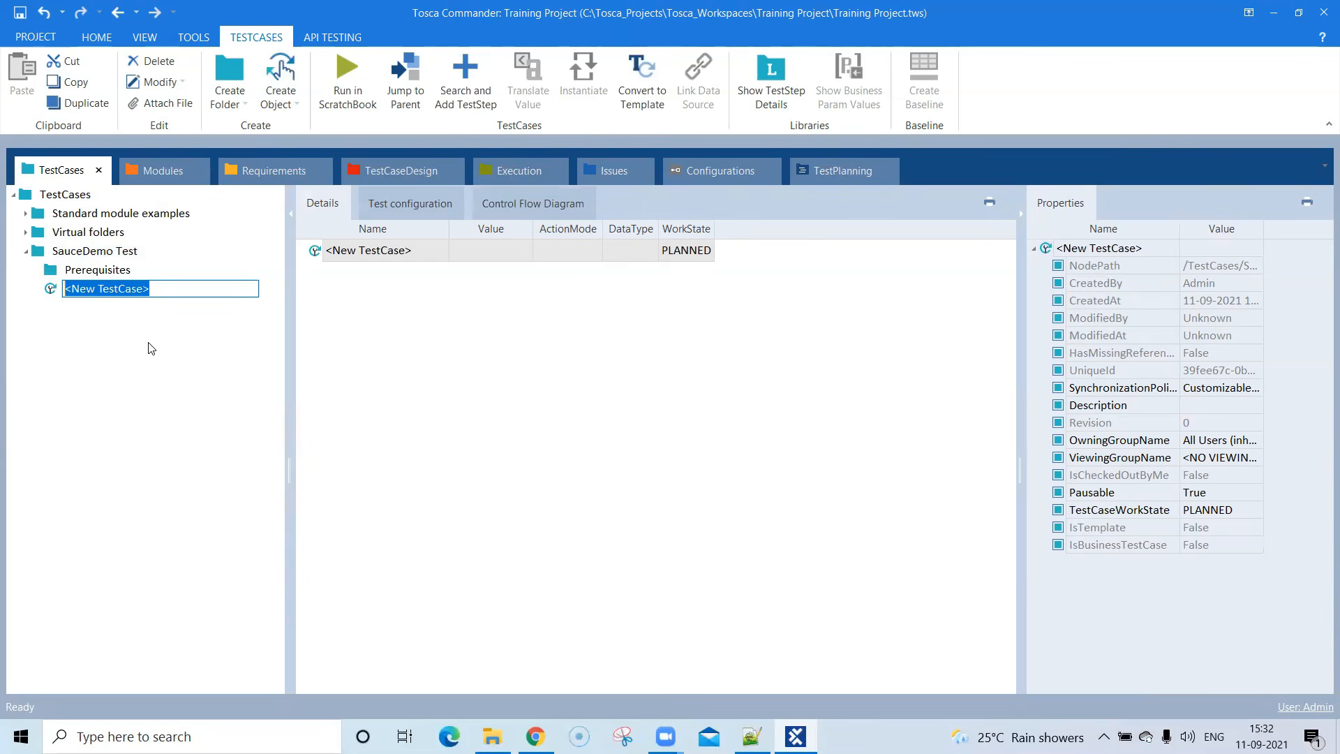
{"action": "type", "text": "LoginTest"}
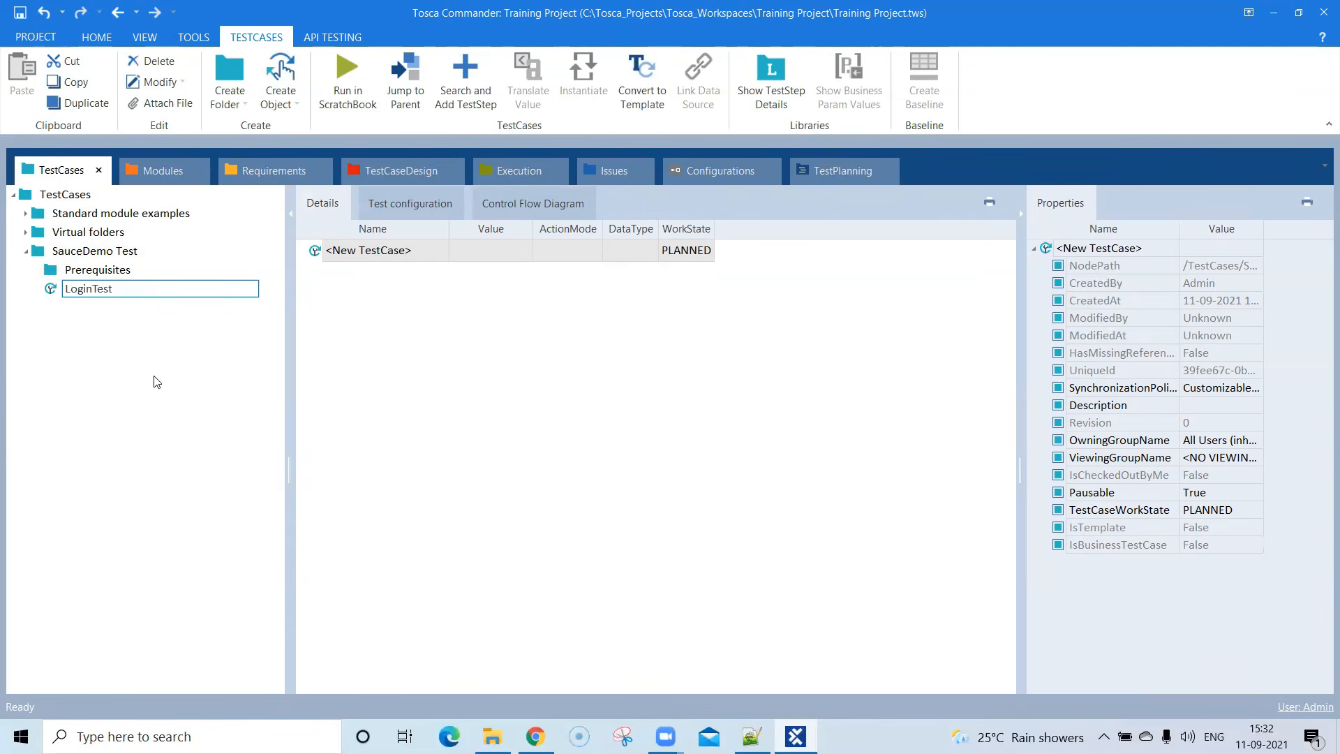
{"action": "key", "text": "Return"}
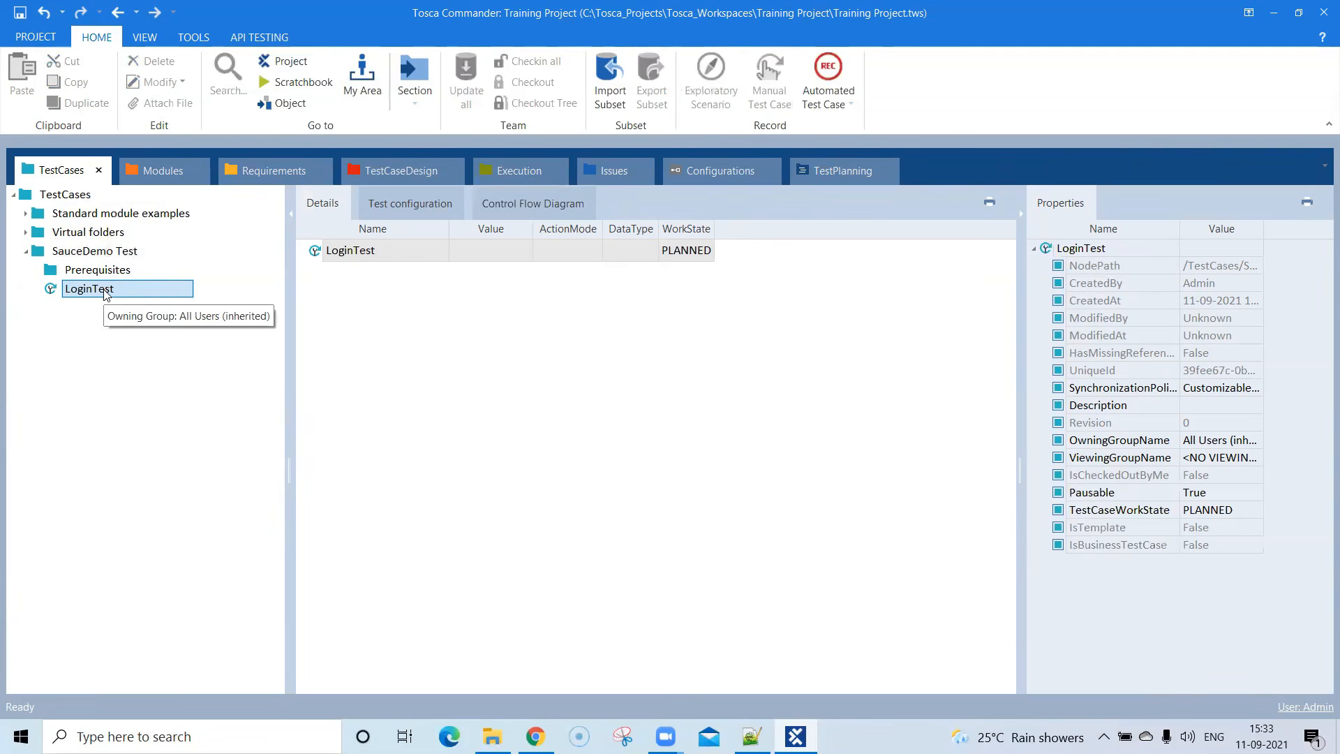
- Create a folder named Sauce Demo under the root Modules folder
{"action": "left_click", "coordinate": [163, 173]}
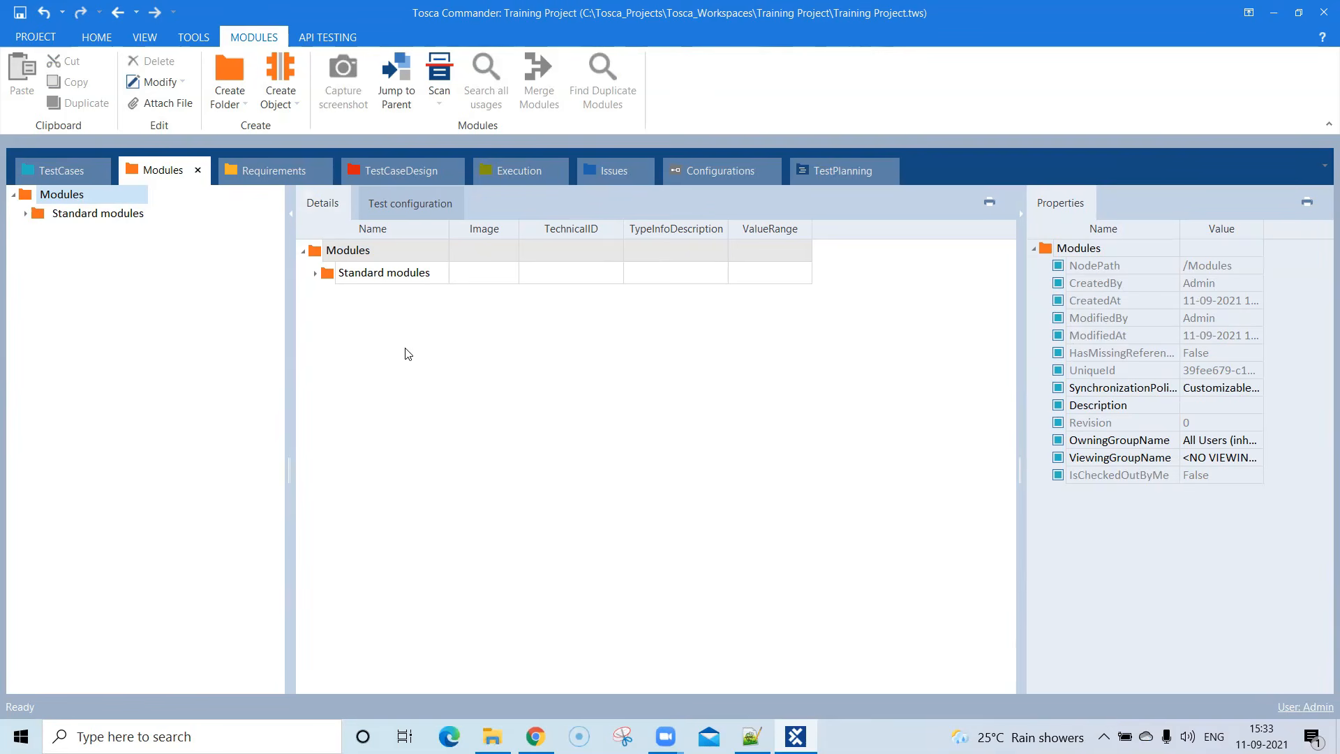
{"action": "left_click", "coordinate": [50, 201]}
{"action": "right_click", "coordinate": [50, 201]}
{"action": "left_click", "coordinate": [67, 180]}
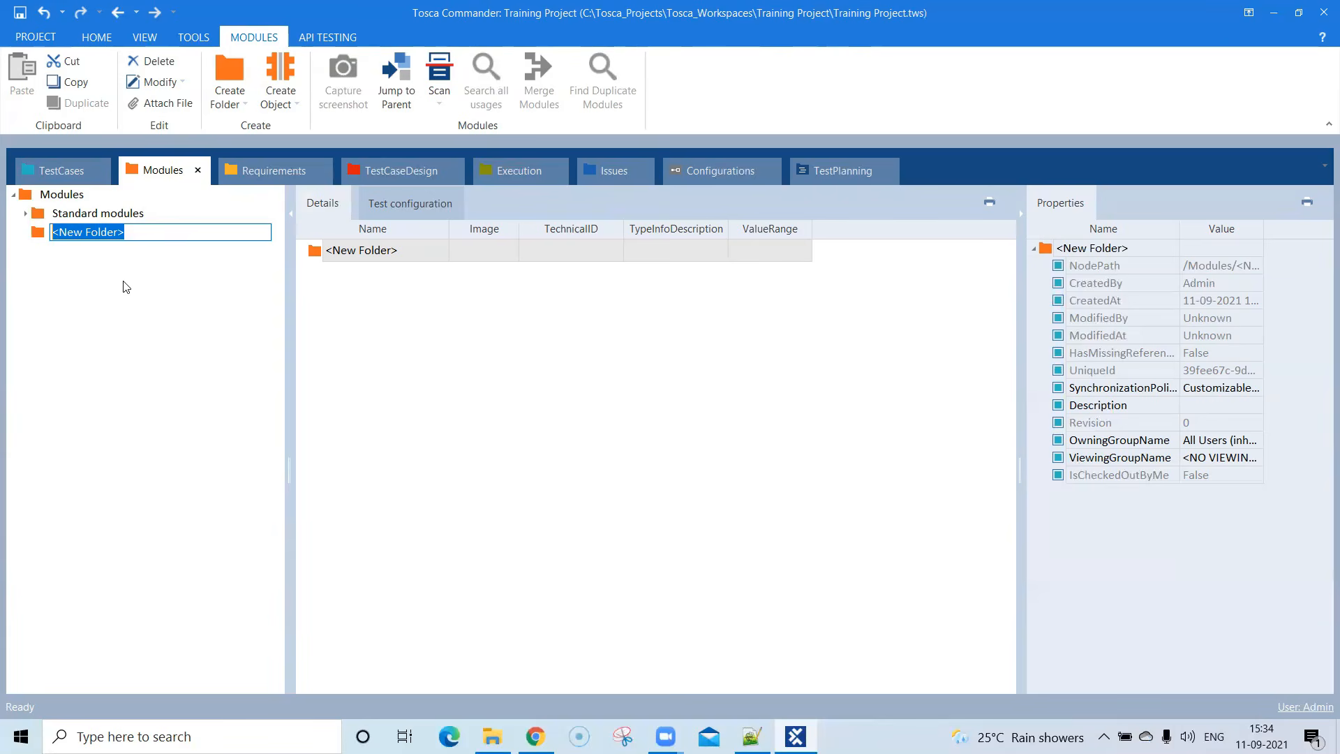
{"action": "type", "text": "SauceD"}
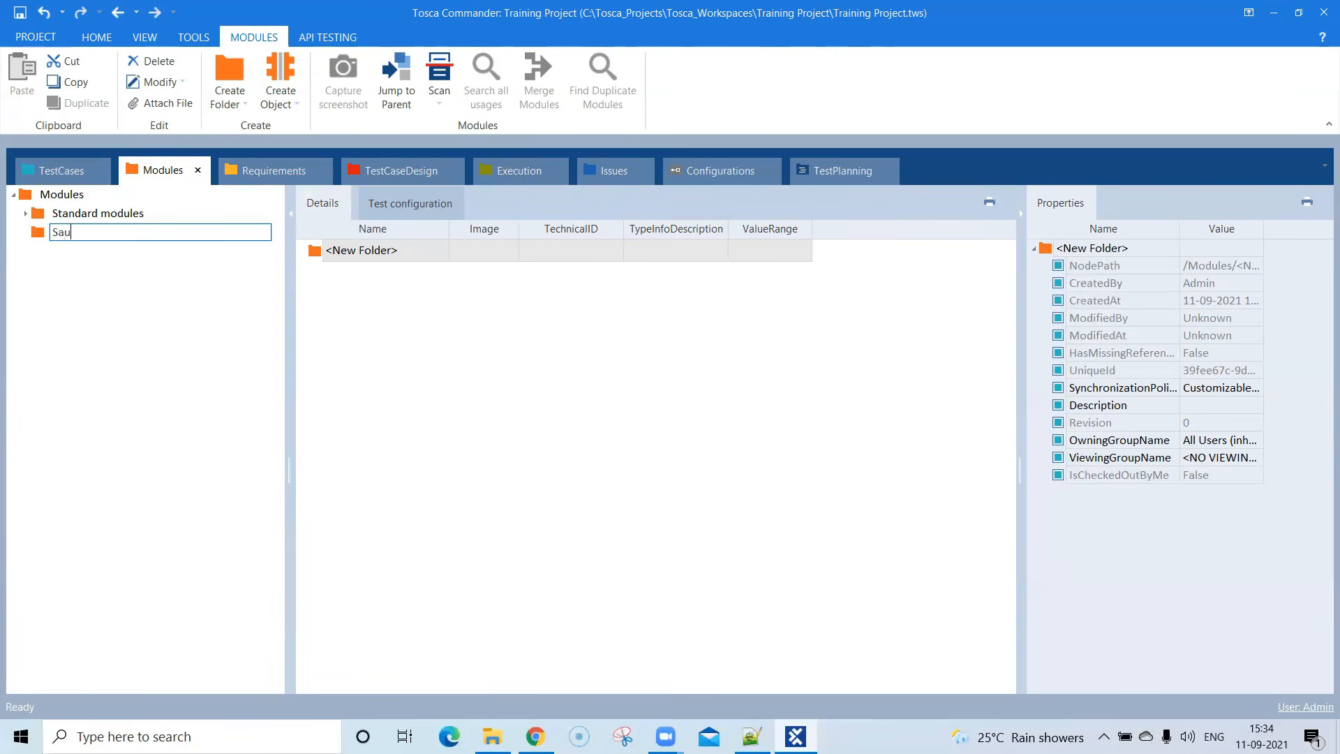
{"action": "key", "text": "BackSpace"}
{"action": "type", "text": "Demo"}
{"action": "key", "text": "Return"}
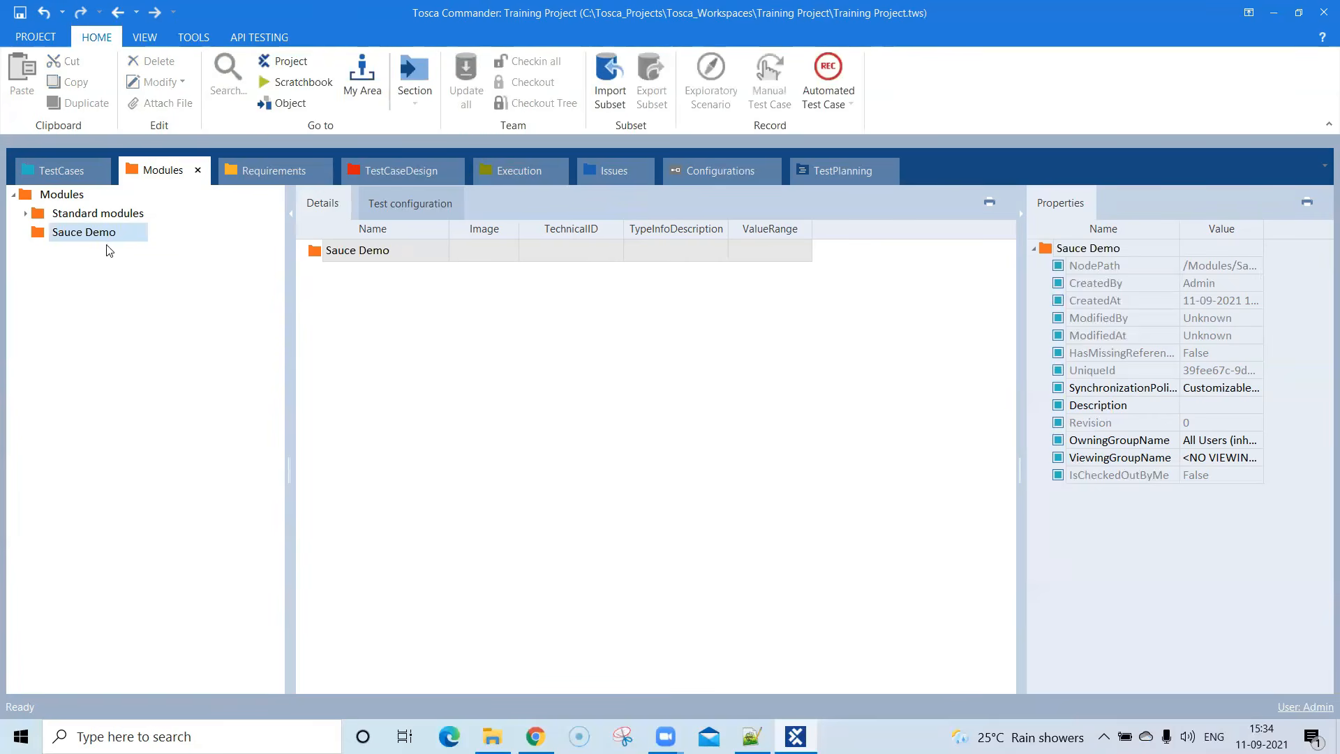
- Start an application scan for the Sauce Demo module folder, targeting the Swag Labs Google Chrome window
{"action": "left_click", "coordinate": [375, 258]}
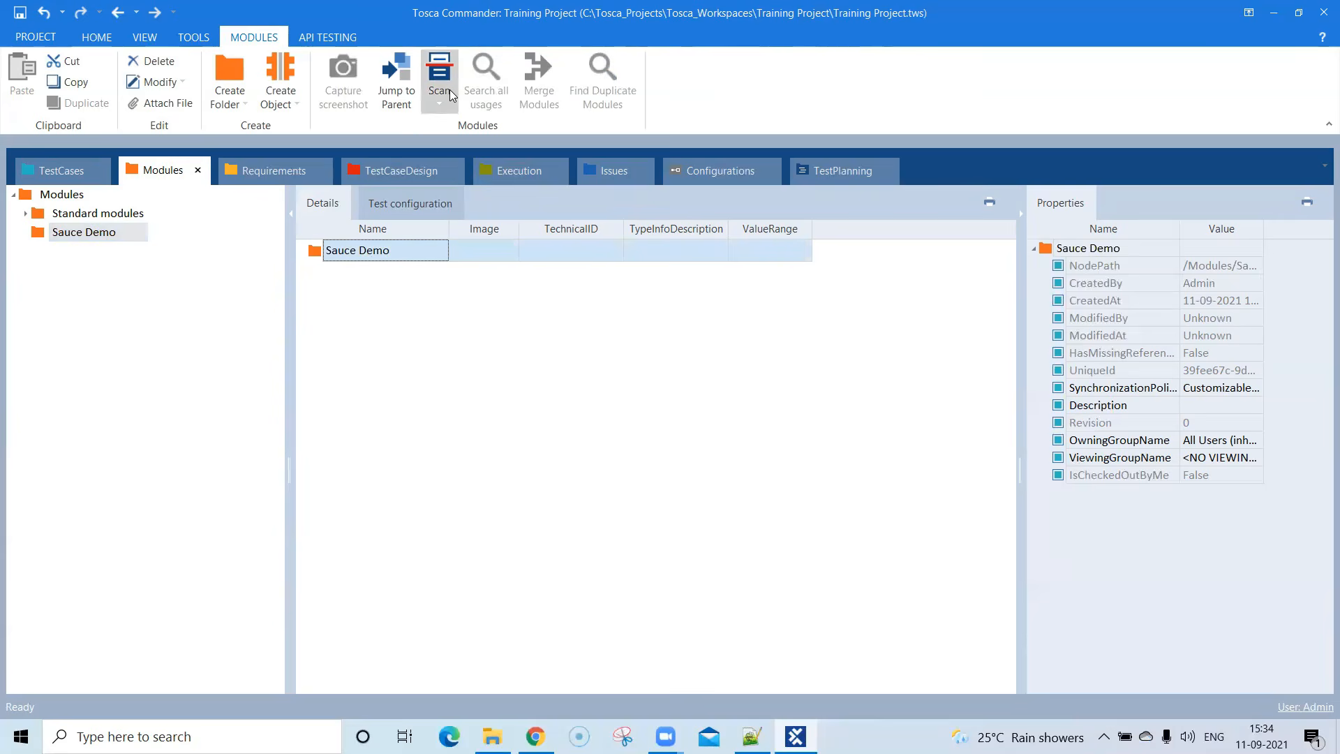
{"action": "right_click", "coordinate": [408, 259]}
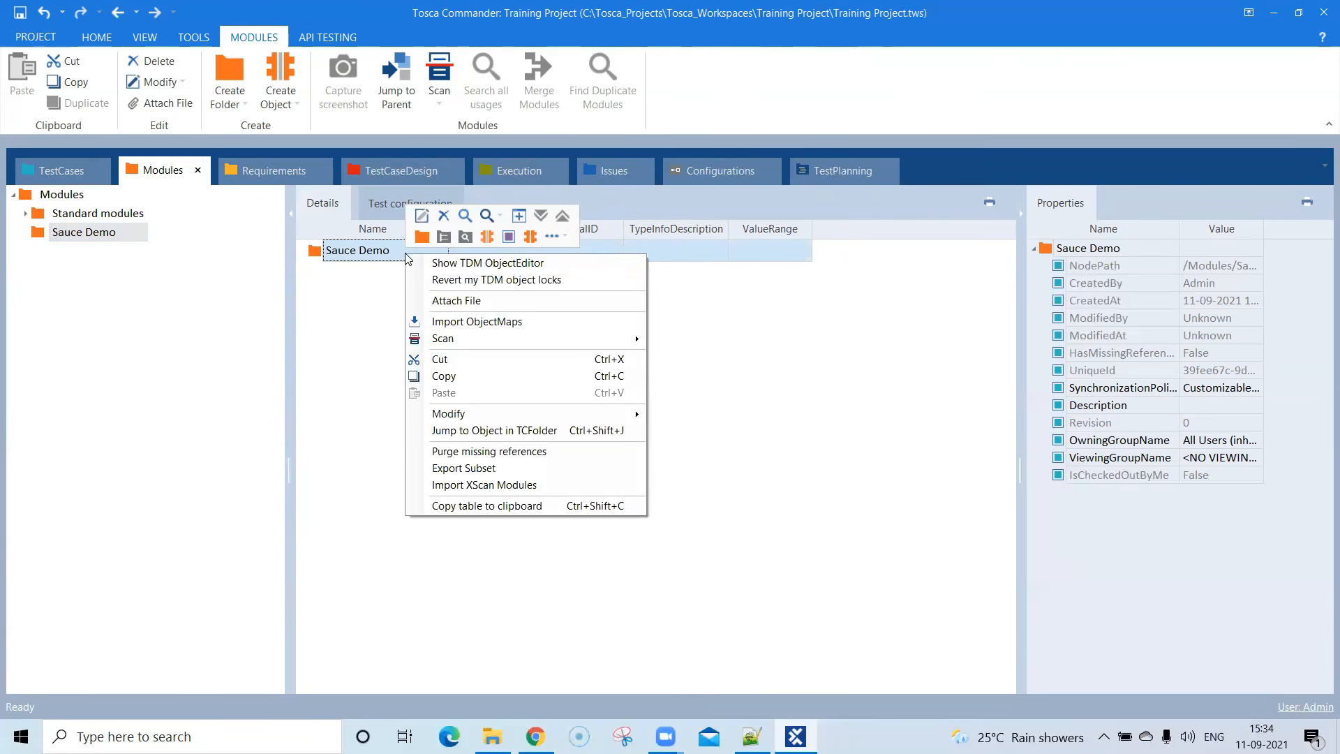
{"action": "mouse_move", "coordinate": [552, 340]}
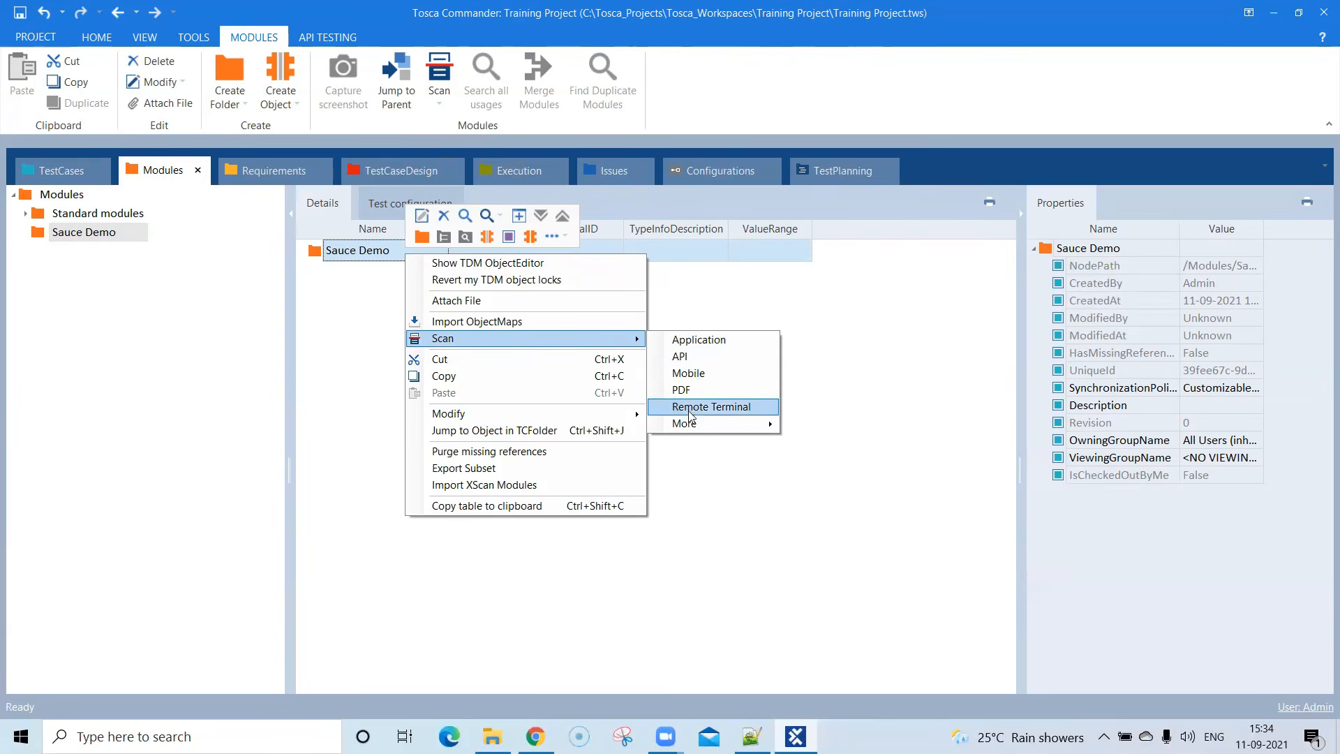
{"action": "mouse_move", "coordinate": [697, 424]}
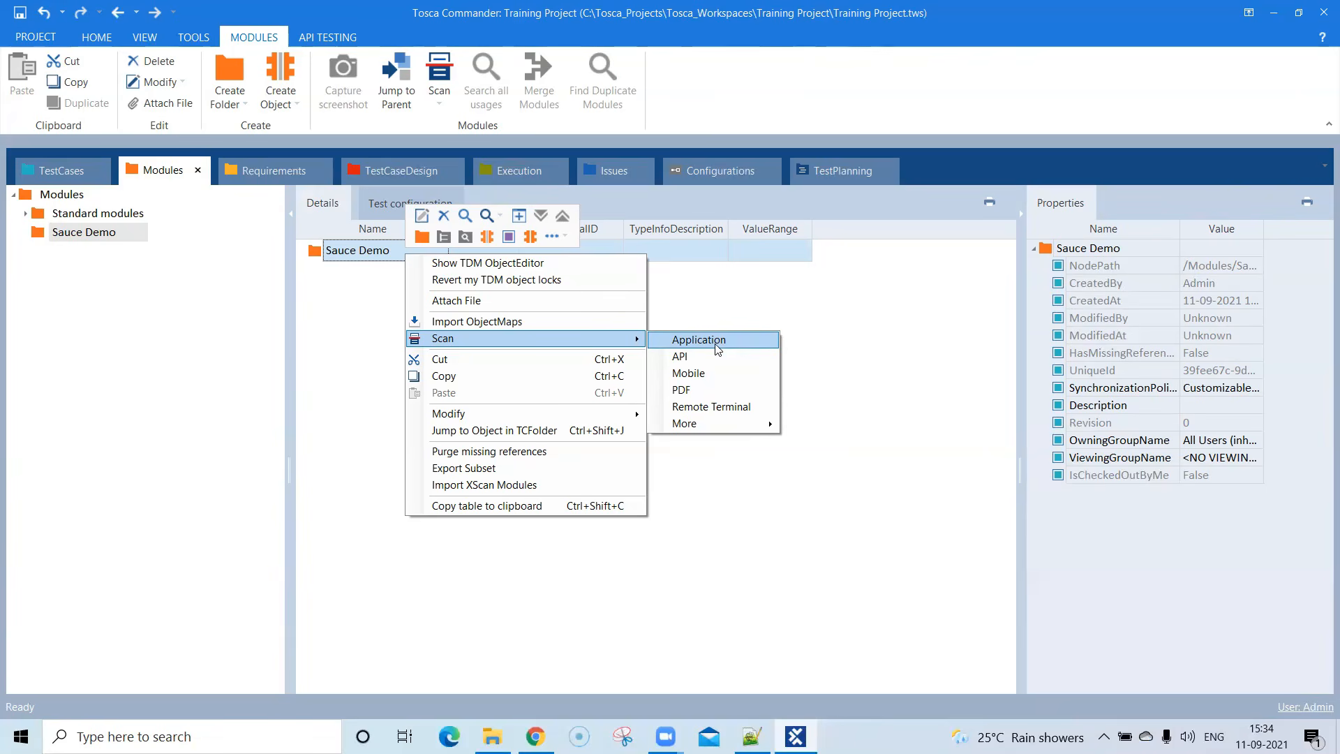
{"action": "left_click", "coordinate": [701, 340]}
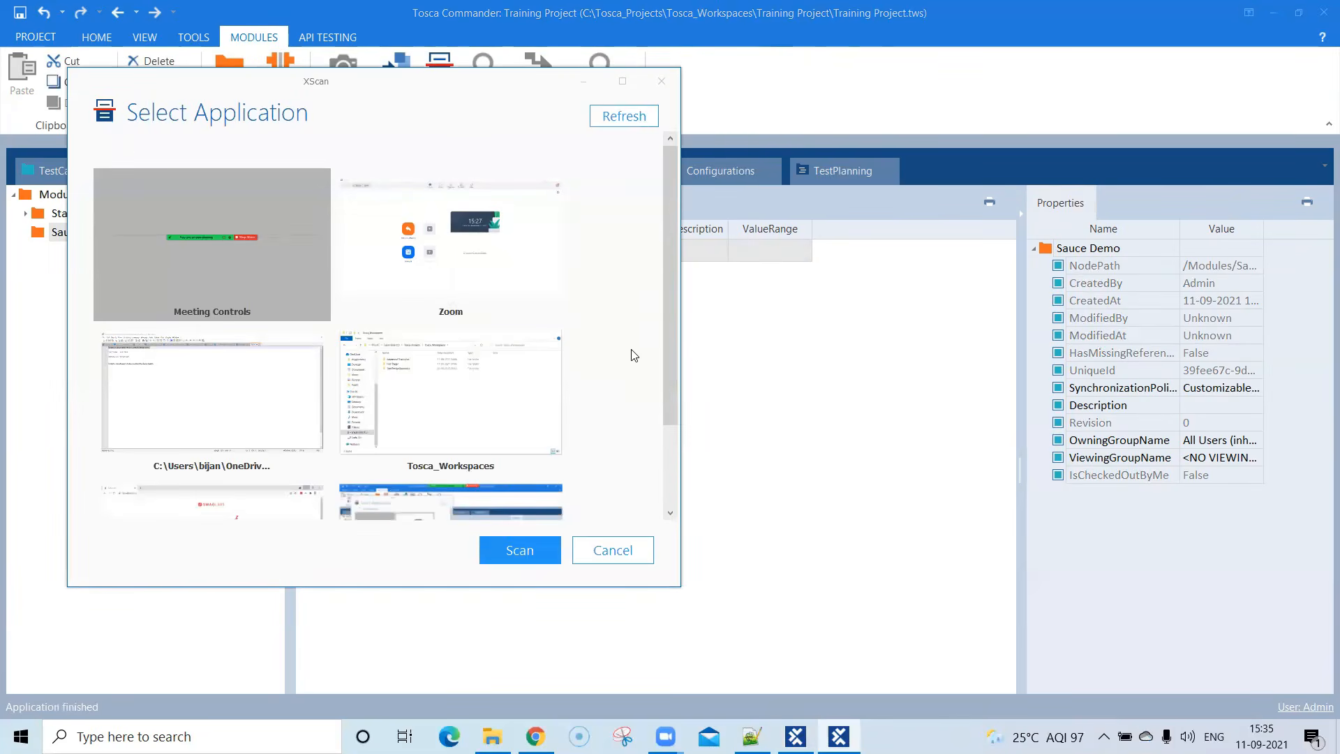
{"action": "scroll", "coordinate": [635, 382], "scroll_direction": "down", "scroll_amount": 2}
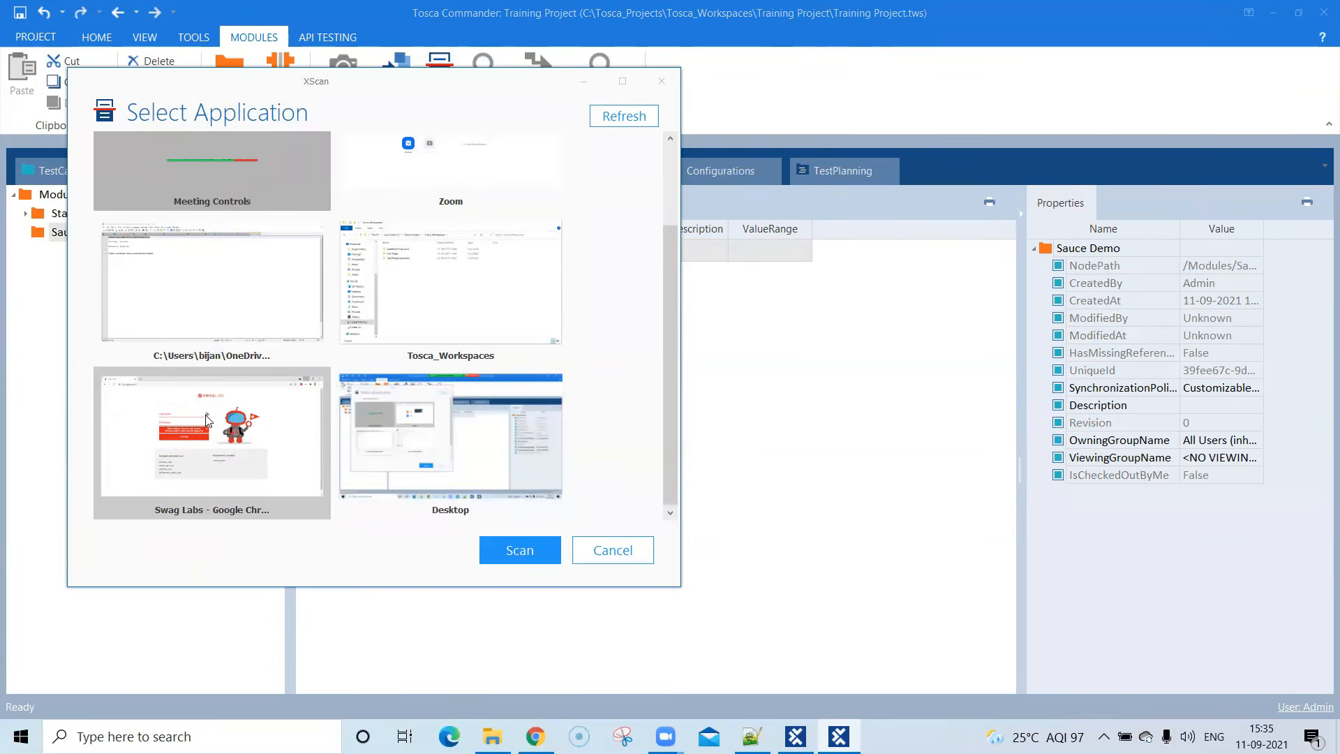
{"action": "left_click", "coordinate": [233, 449]}
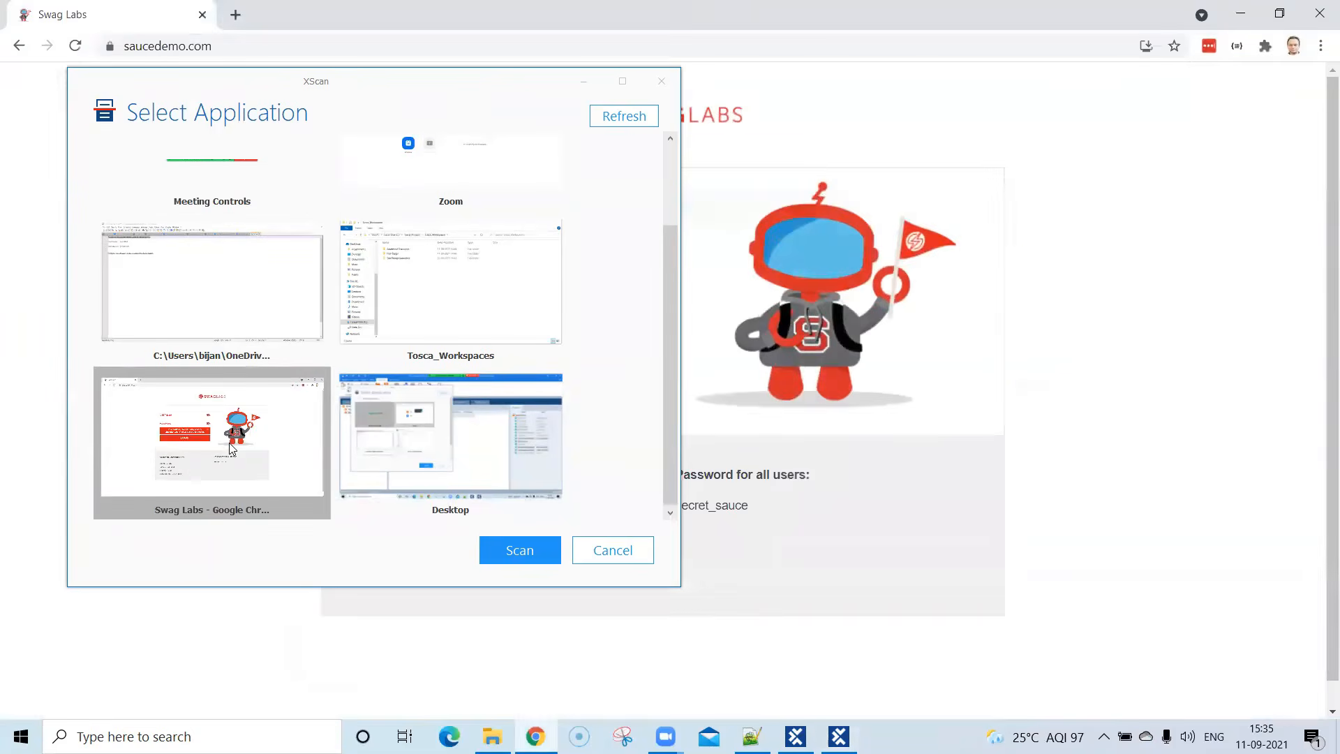
{"action": "left_click", "coordinate": [505, 549]}
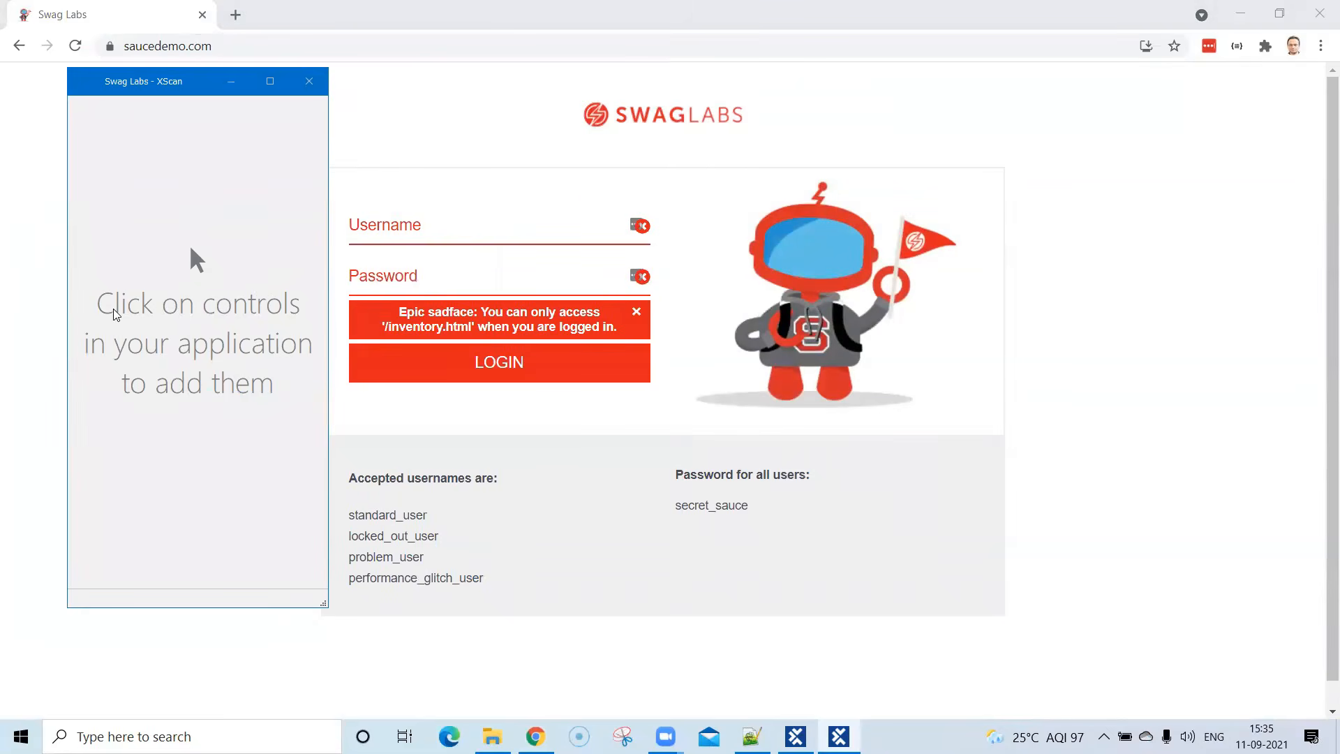
- Add the Username field, Password field and Login button of the Swag Labs page to the scan
{"action": "left_click_drag", "start_coordinate": [180, 88], "coordinate": [143, 93]}
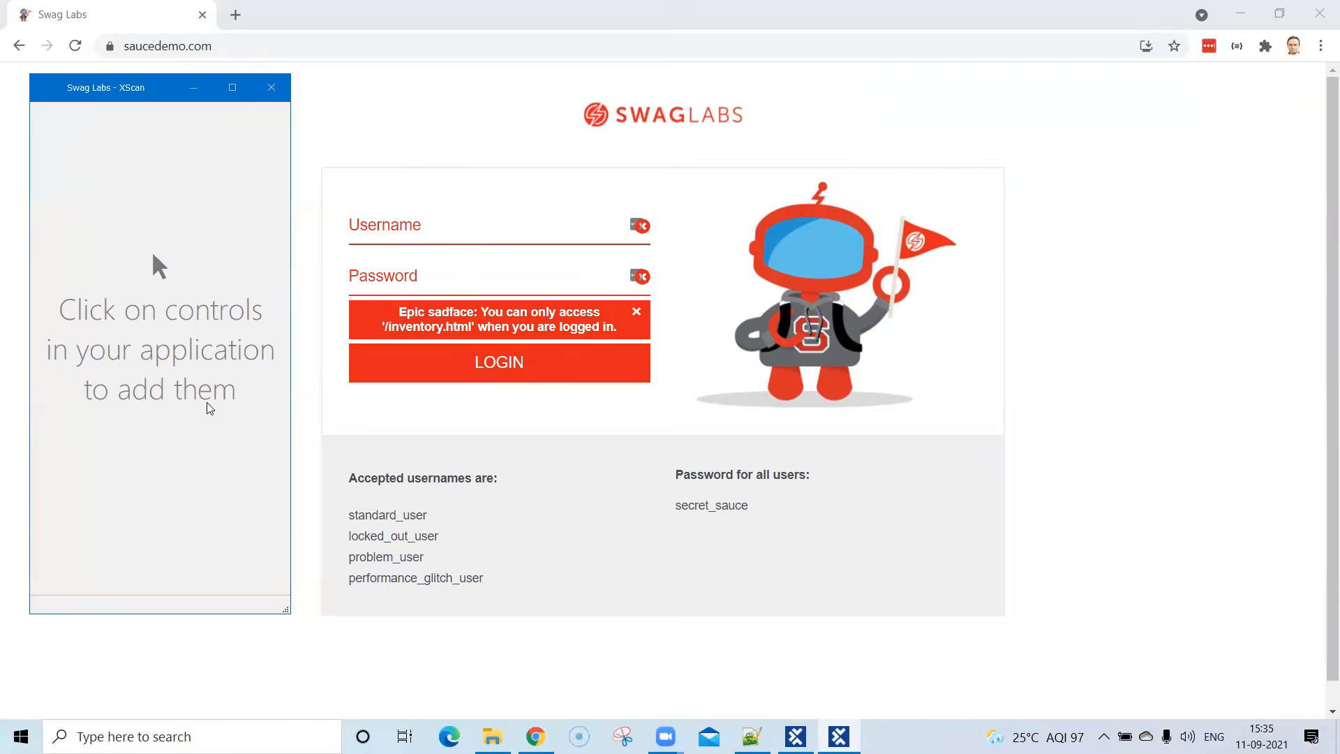
{"action": "left_click", "coordinate": [377, 229]}
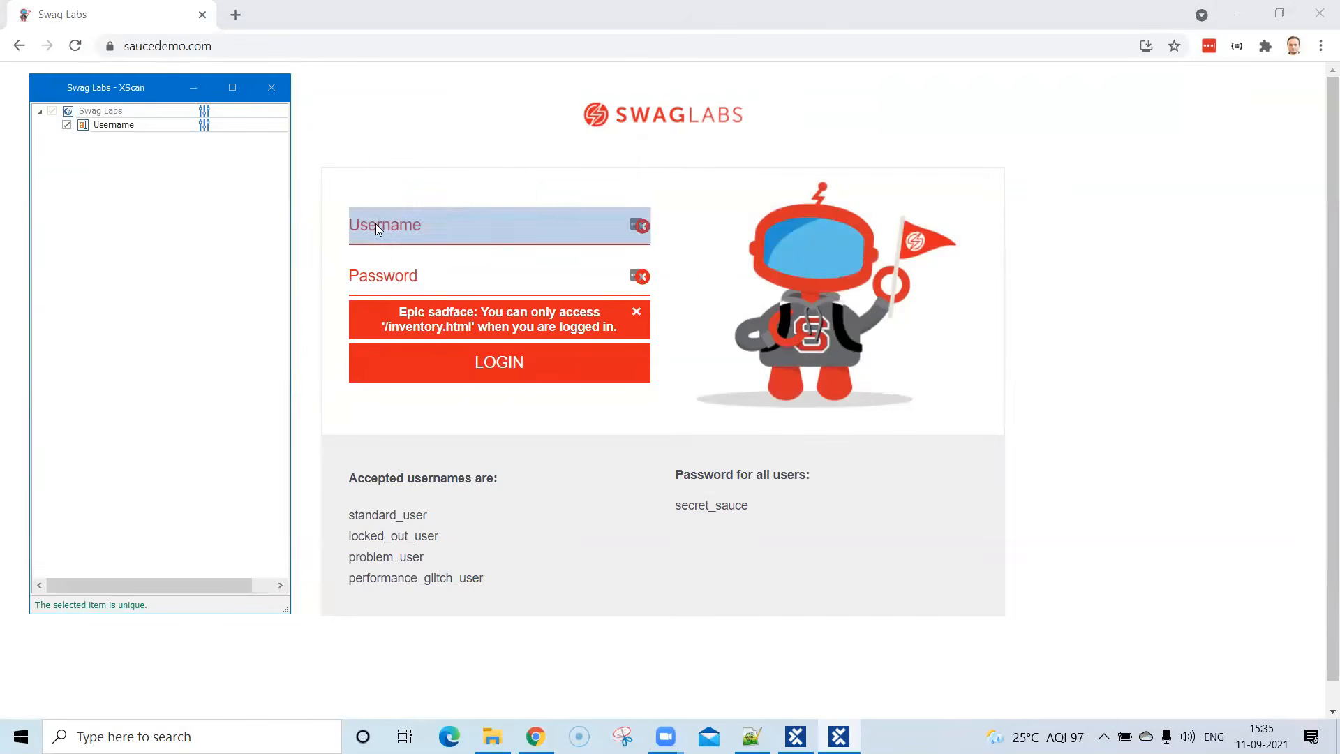
{"action": "left_click", "coordinate": [388, 266]}
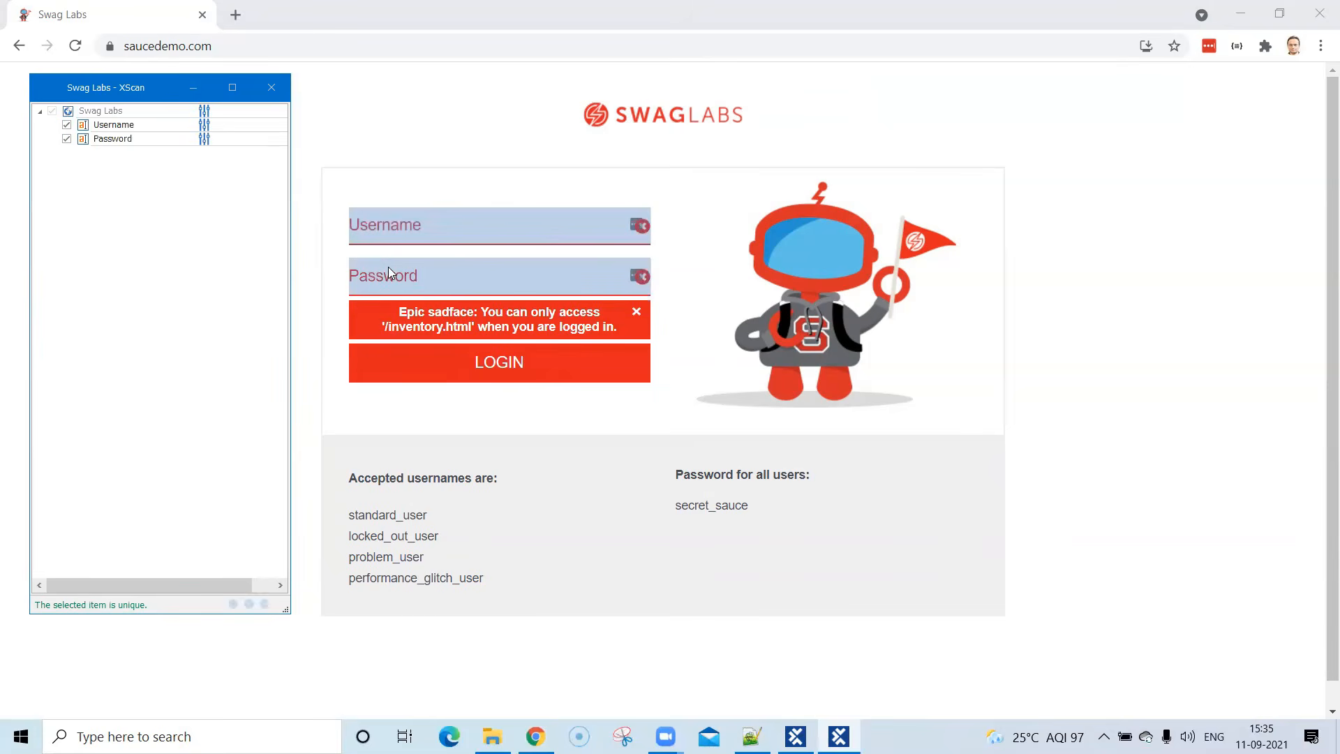
{"action": "left_click", "coordinate": [452, 358]}
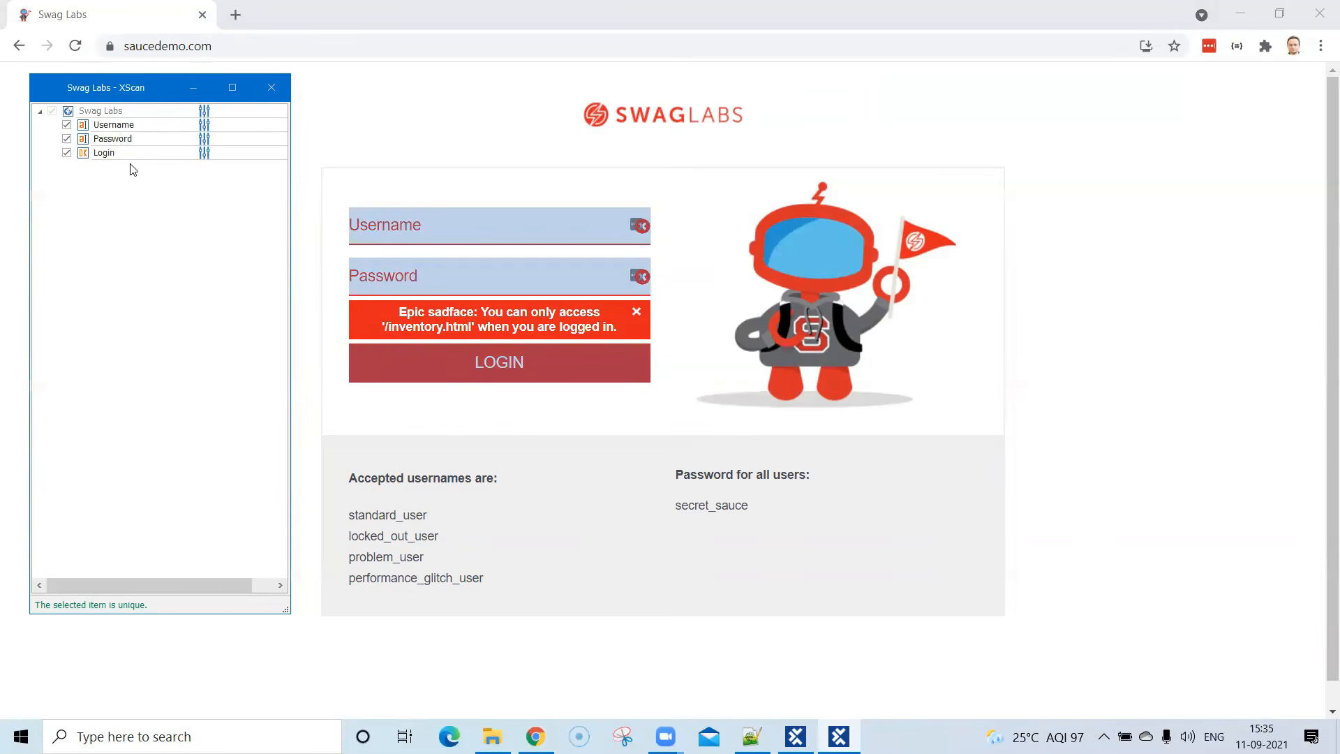
- Save the scanned Swag Labs controls as a module and close XScan
{"action": "left_click", "coordinate": [232, 87]}
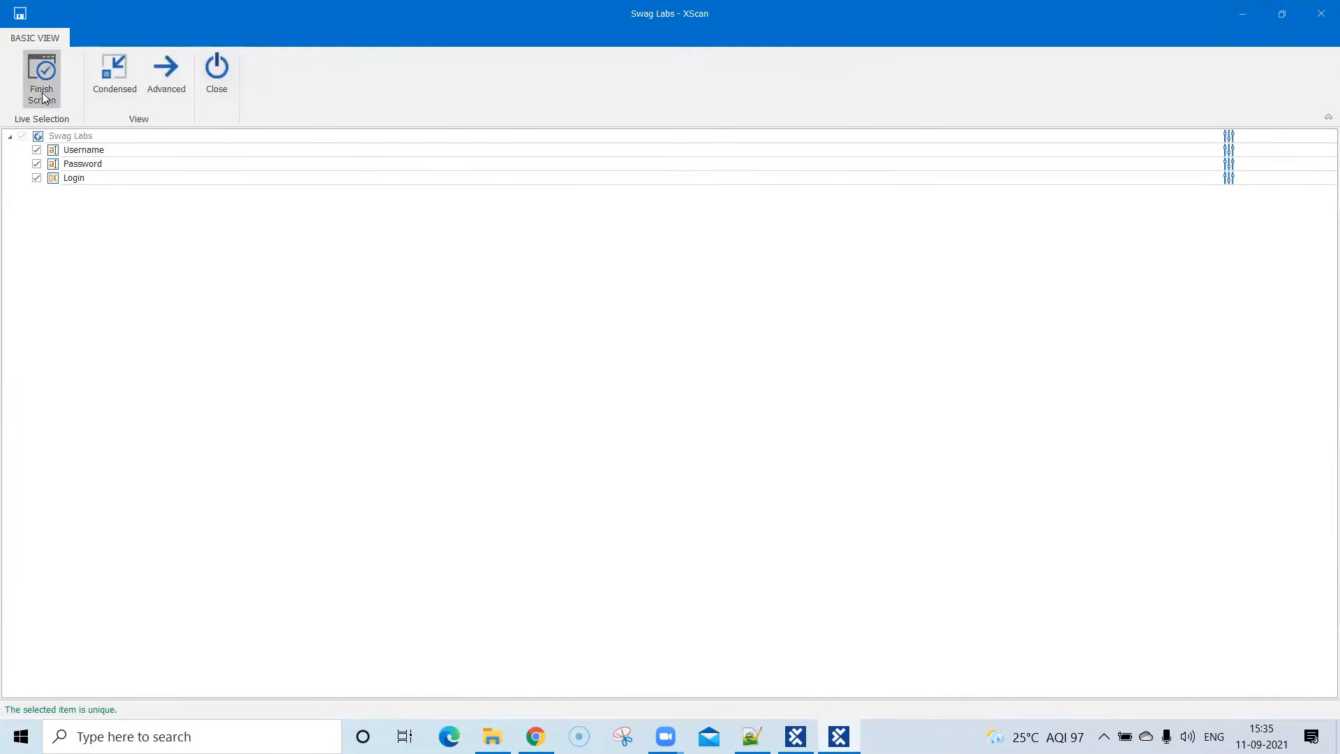
{"action": "left_click", "coordinate": [23, 15]}
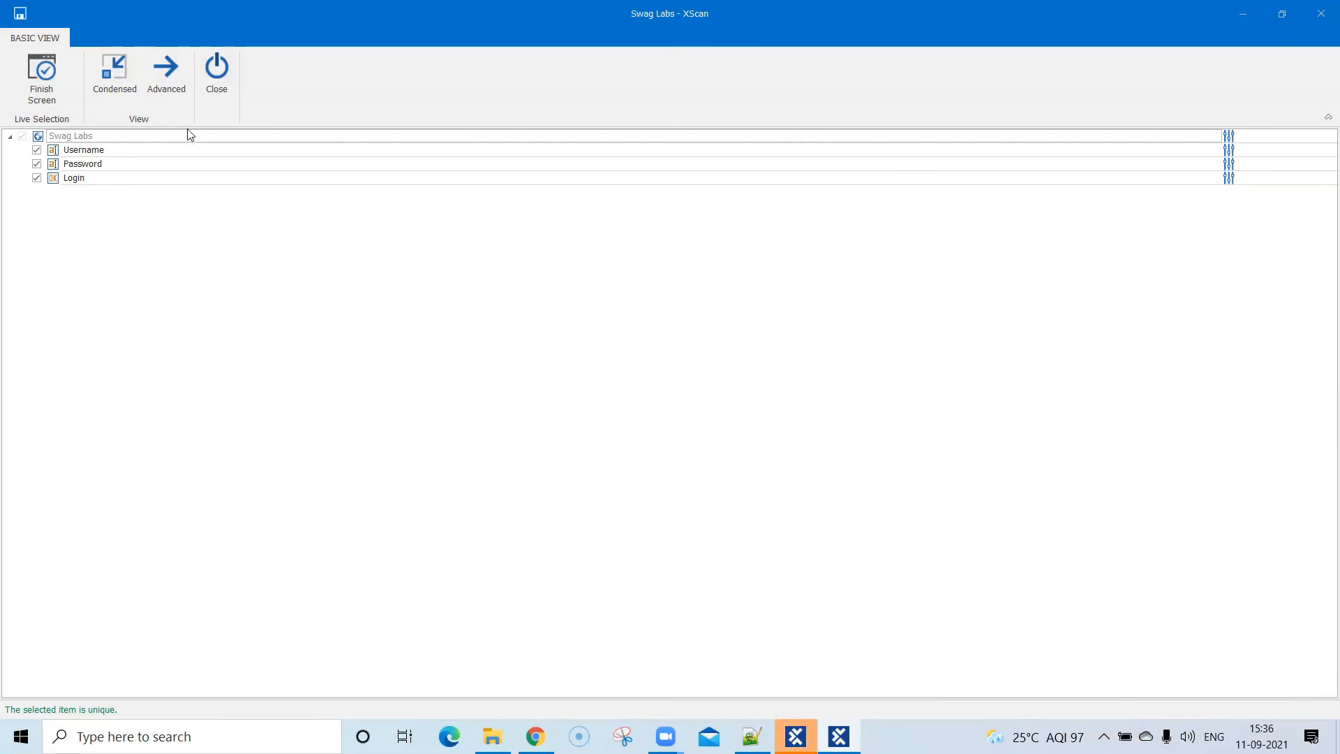
{"action": "left_click", "coordinate": [210, 72]}
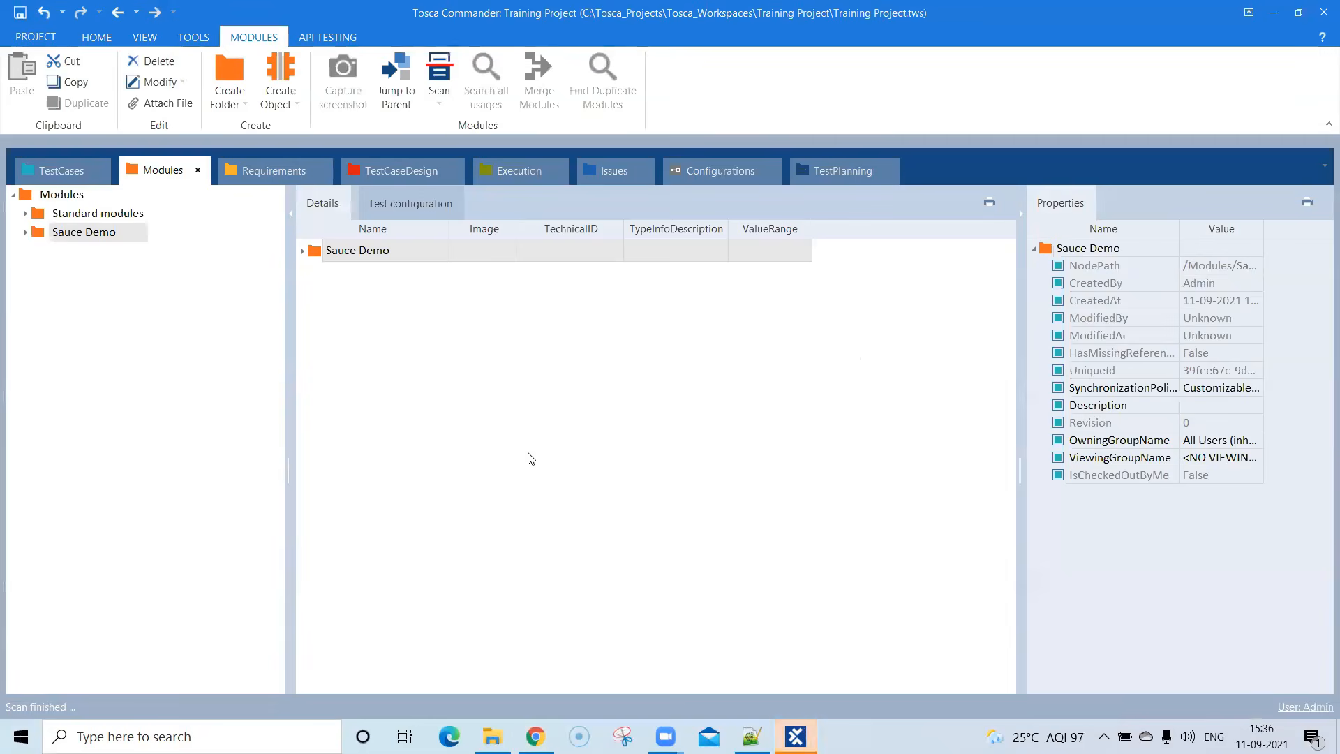
- Rename the scanned Swag Labs module in the Sauce Demo folder to Login Page
{"action": "left_click", "coordinate": [305, 250]}
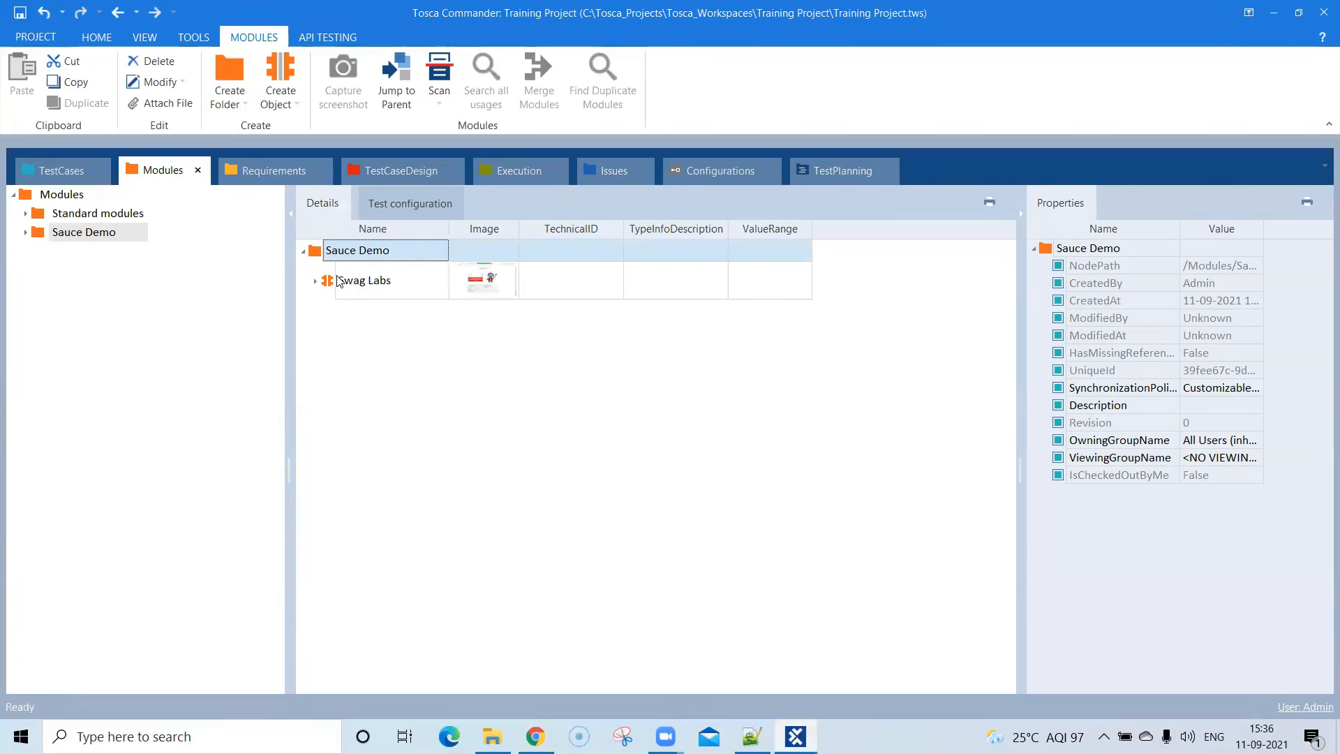
{"action": "left_click", "coordinate": [376, 285]}
{"action": "left_click", "coordinate": [390, 280]}
{"action": "left_click_drag", "start_coordinate": [391, 281], "coordinate": [342, 281]}
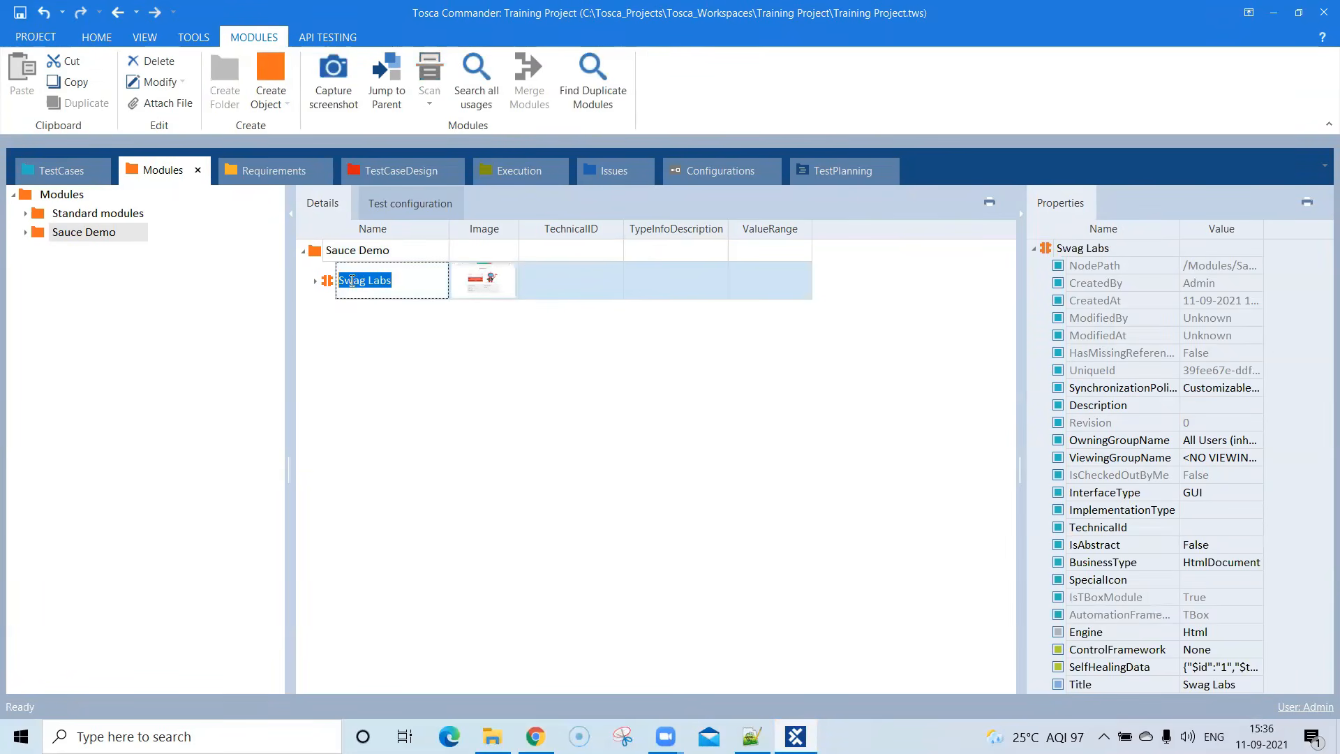
{"action": "type", "text": "Login Page"}
{"action": "left_click", "coordinate": [430, 396]}
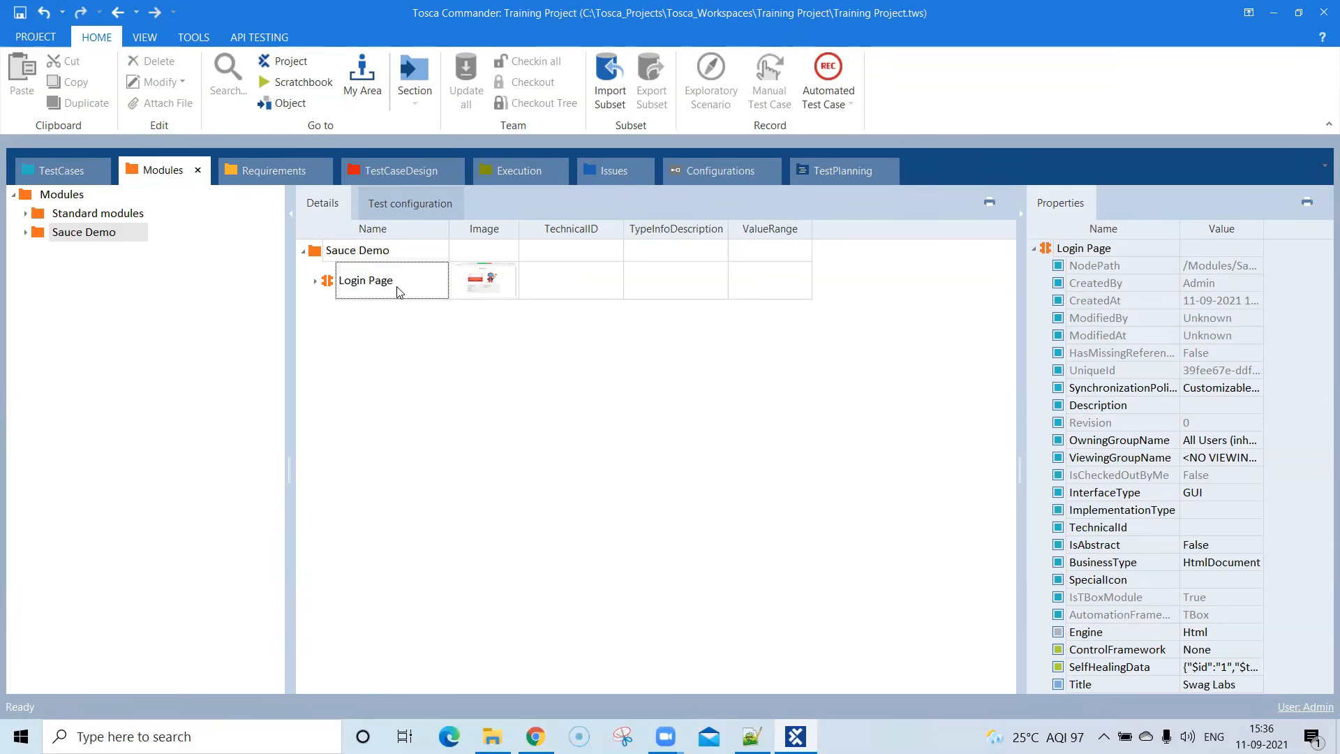
- Inspect the properties and value ranges of the Login Page module's Username, Password and Login controls
{"action": "left_click", "coordinate": [314, 283]}
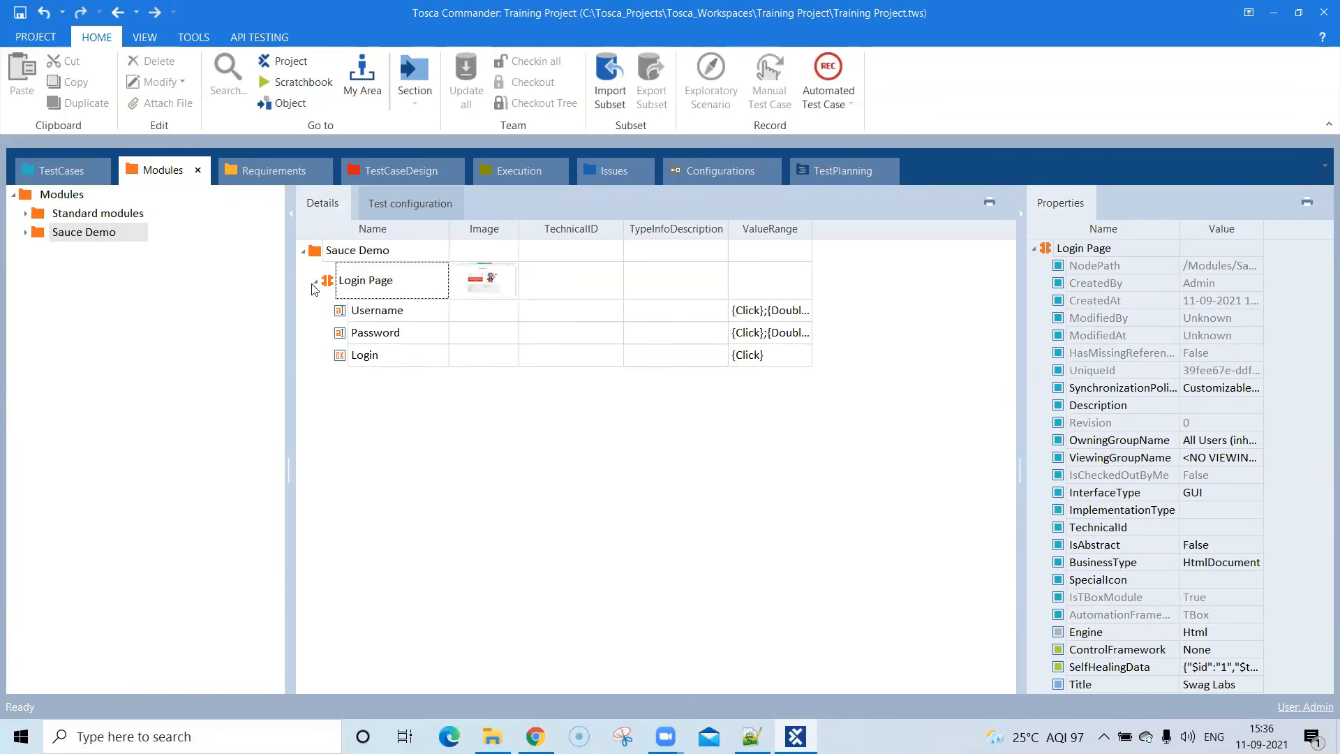
{"action": "left_click", "coordinate": [379, 317]}
{"action": "left_click", "coordinate": [393, 334]}
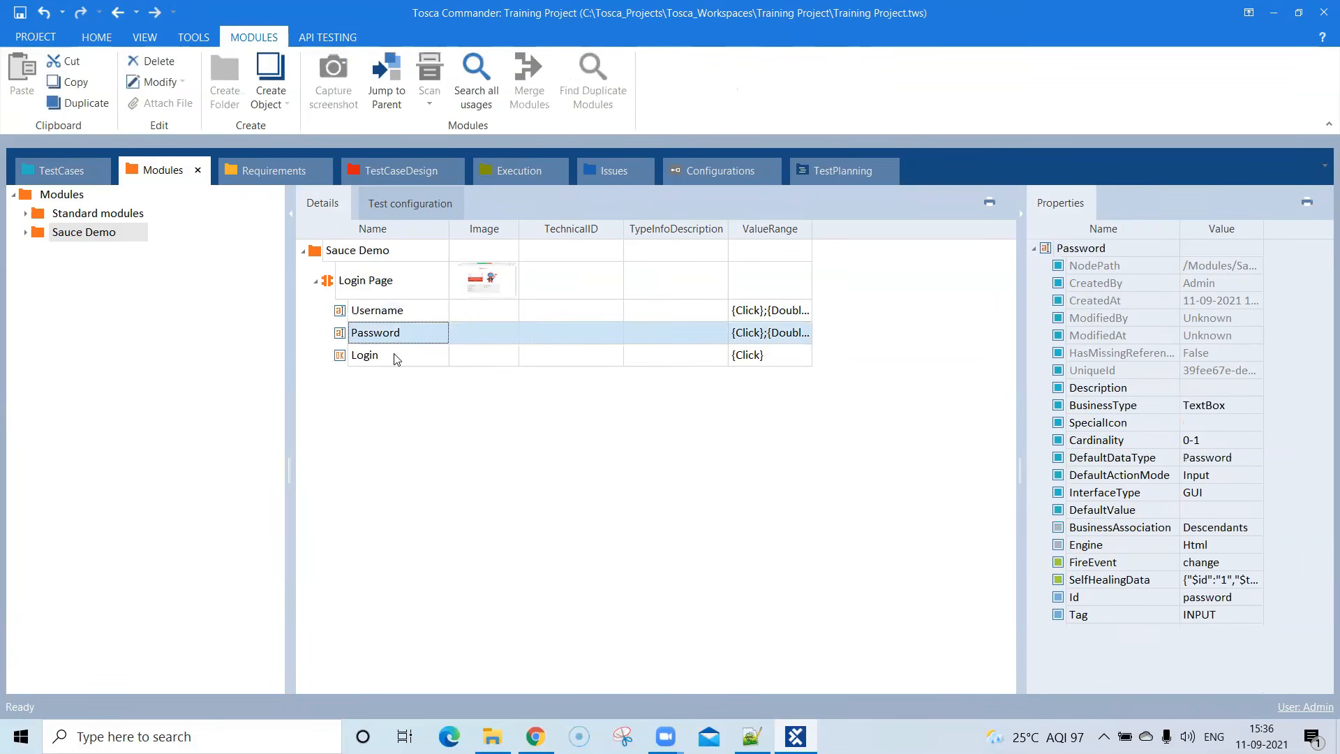
{"action": "left_click", "coordinate": [395, 357]}
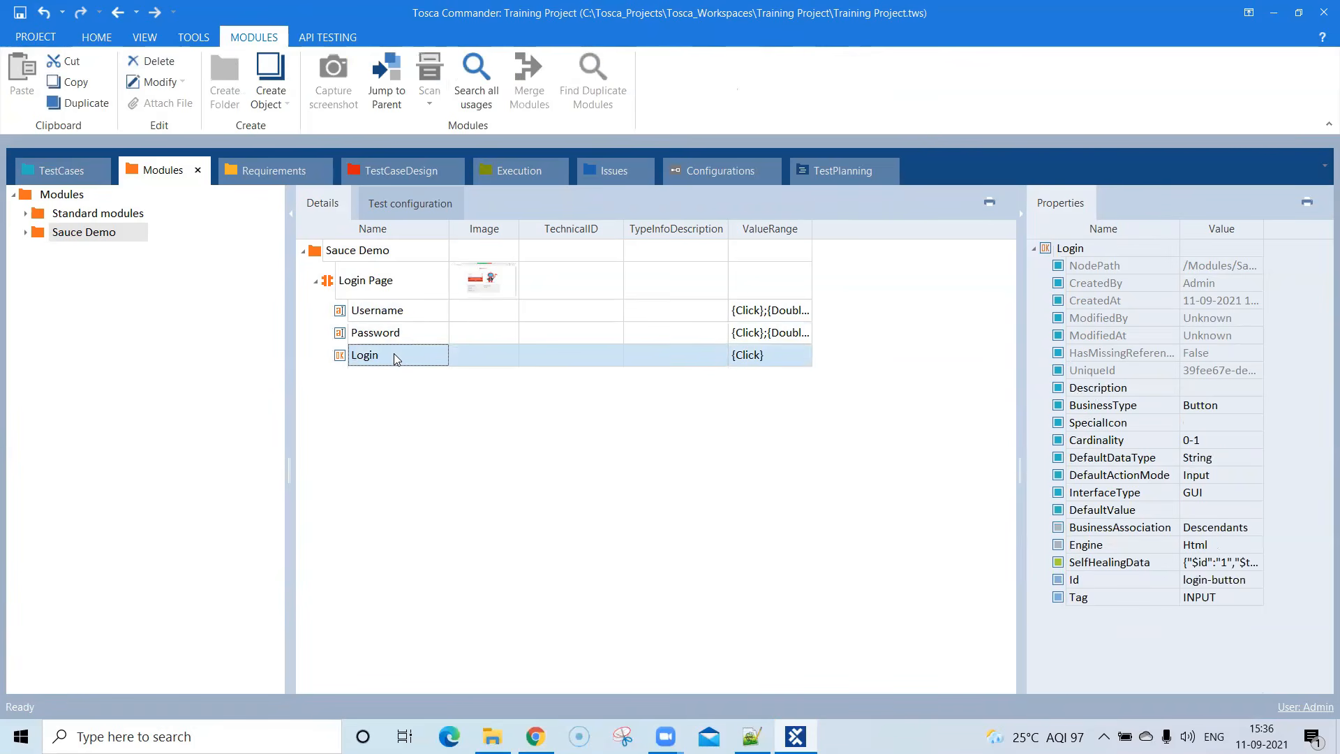
{"action": "left_click_drag", "start_coordinate": [812, 229], "coordinate": [863, 229]}
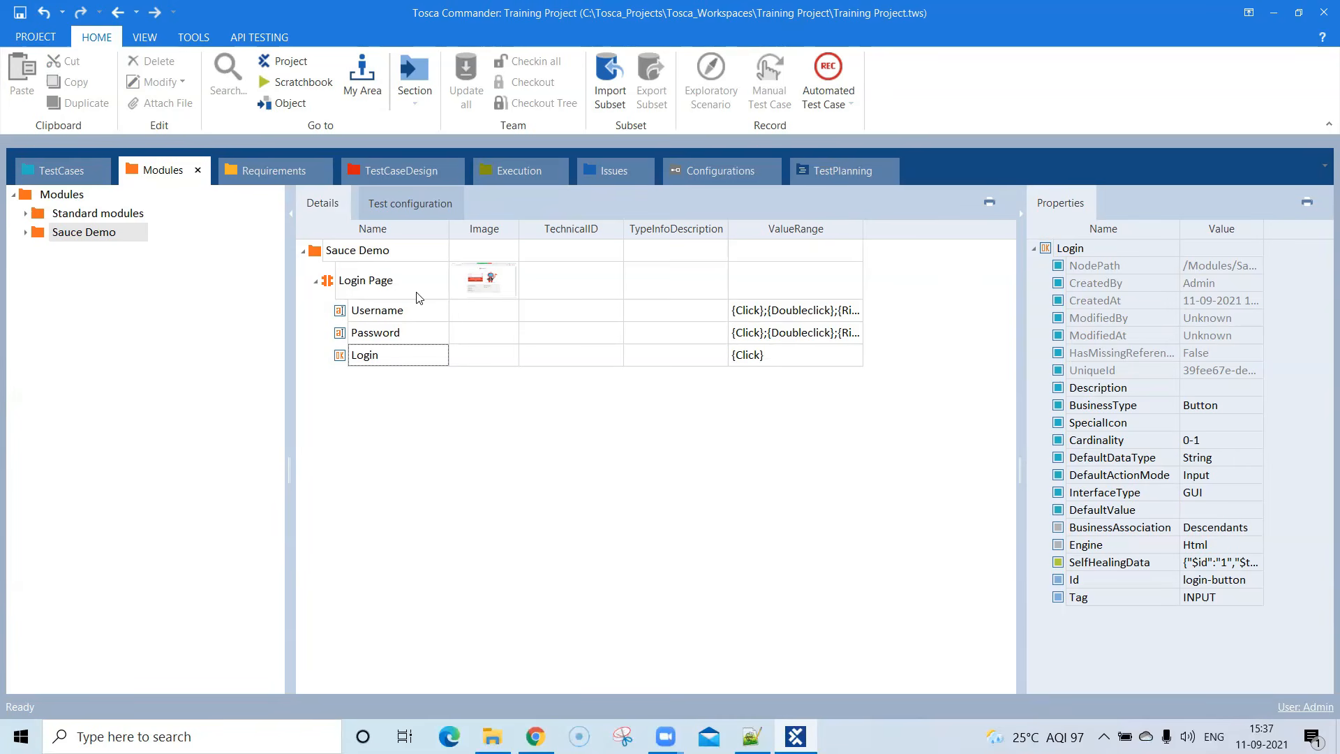
- Dock the Modules view beside the TestCases view and collapse the test case properties pane
{"action": "left_click", "coordinate": [60, 172]}
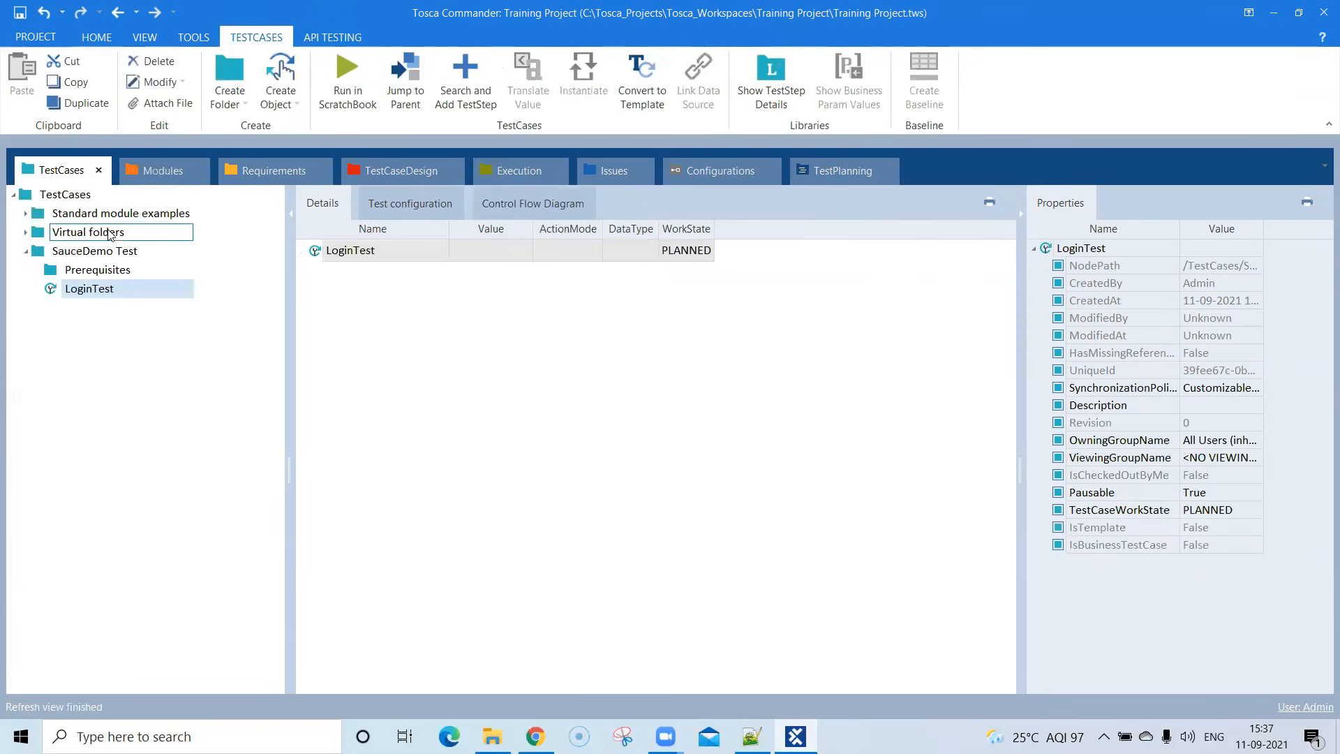
{"action": "left_click", "coordinate": [157, 173]}
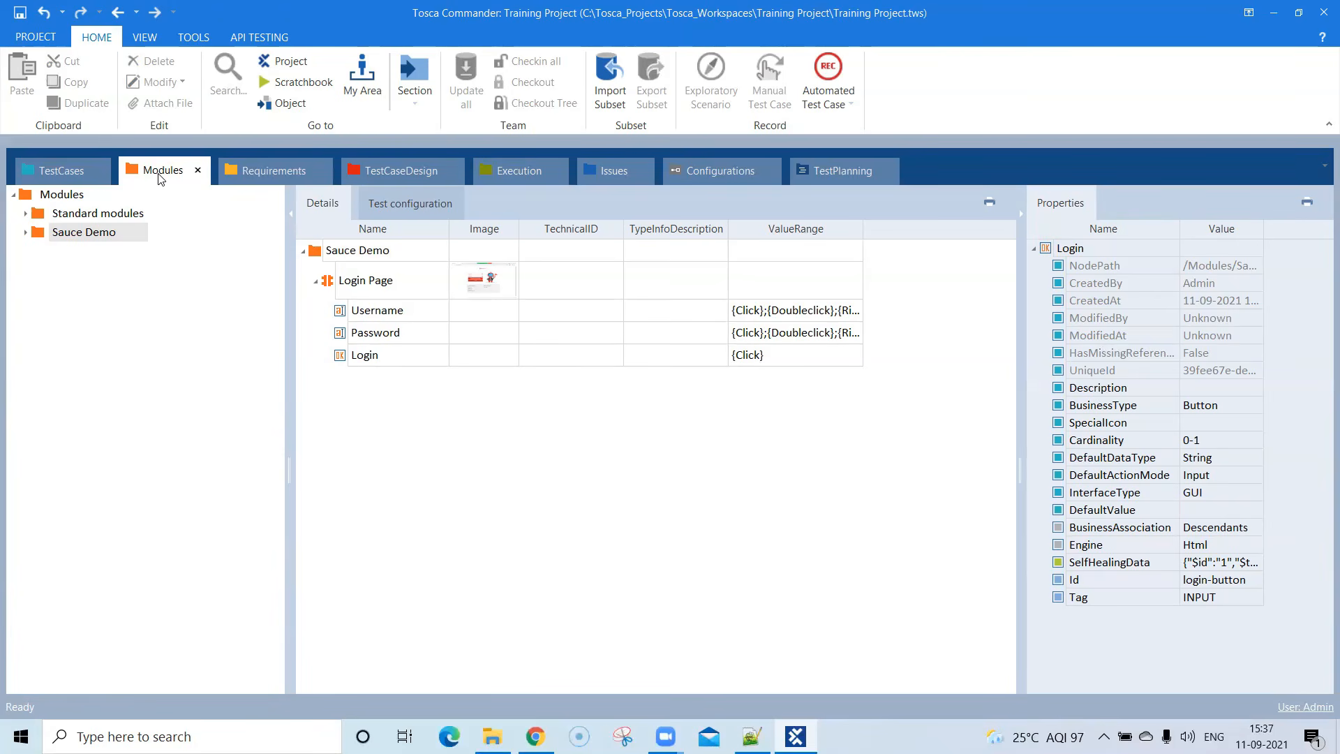
{"action": "mouse_move", "coordinate": [161, 179]}
{"action": "left_mouse_down"}
{"action": "mouse_move", "coordinate": [301, 342]}
{"action": "mouse_move", "coordinate": [542, 427]}
{"action": "mouse_move", "coordinate": [155, 191]}
{"action": "mouse_move", "coordinate": [191, 185]}
{"action": "mouse_move", "coordinate": [301, 322]}
{"action": "mouse_move", "coordinate": [681, 369]}
{"action": "mouse_move", "coordinate": [702, 423]}
{"action": "mouse_move", "coordinate": [694, 431]}
{"action": "mouse_move", "coordinate": [671, 404]}
{"action": "mouse_move", "coordinate": [668, 454]}
{"action": "mouse_move", "coordinate": [675, 399]}
{"action": "mouse_move", "coordinate": [676, 448]}
{"action": "mouse_move", "coordinate": [694, 429]}
{"action": "mouse_move", "coordinate": [653, 421]}
{"action": "mouse_move", "coordinate": [694, 424]}
{"action": "mouse_move", "coordinate": [679, 407]}
{"action": "mouse_move", "coordinate": [694, 427]}
{"action": "left_mouse_up"}
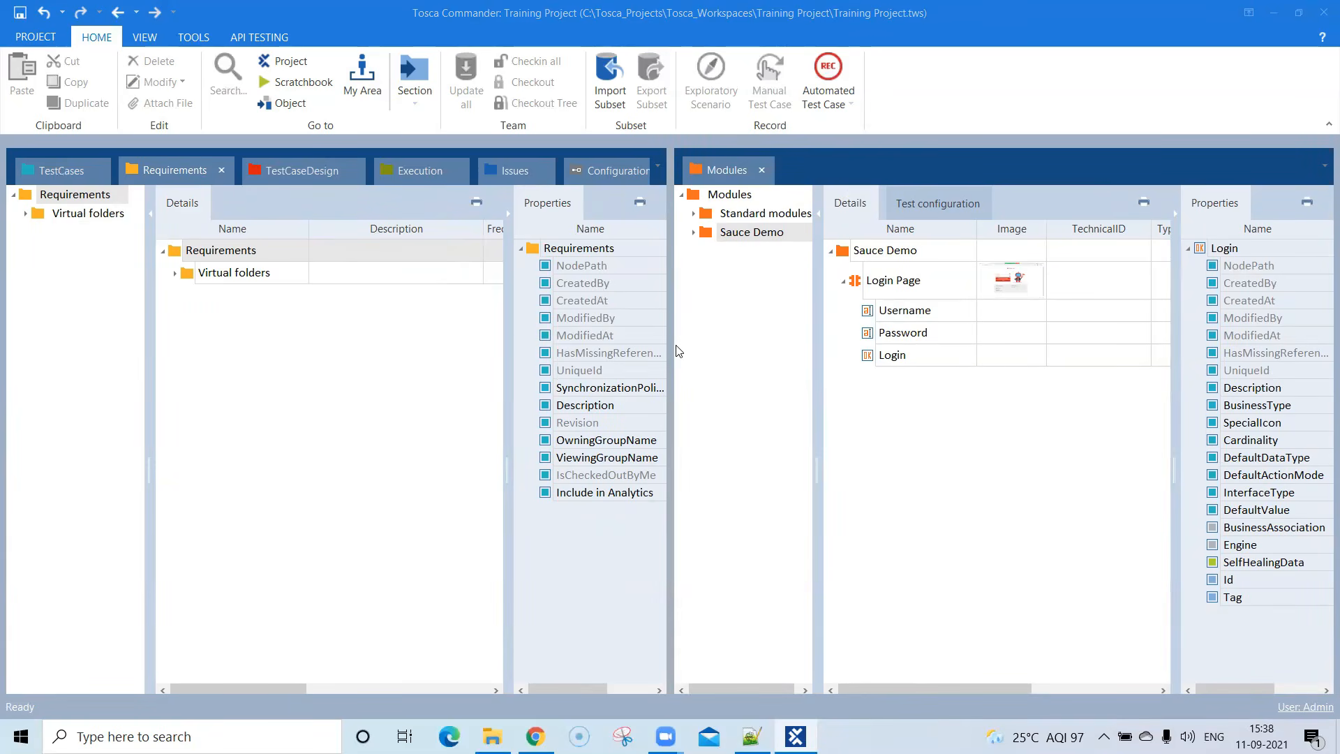
{"action": "left_click", "coordinate": [74, 172]}
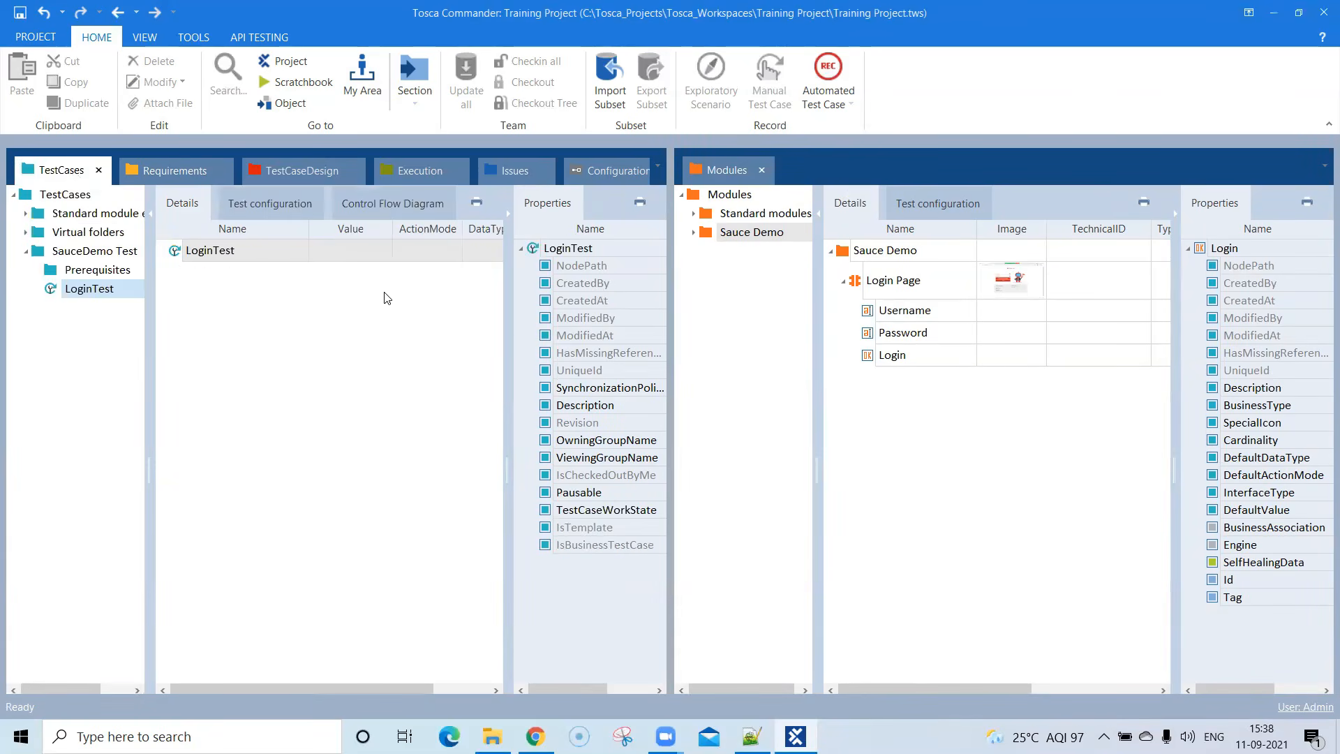
{"action": "left_click", "coordinate": [508, 211]}
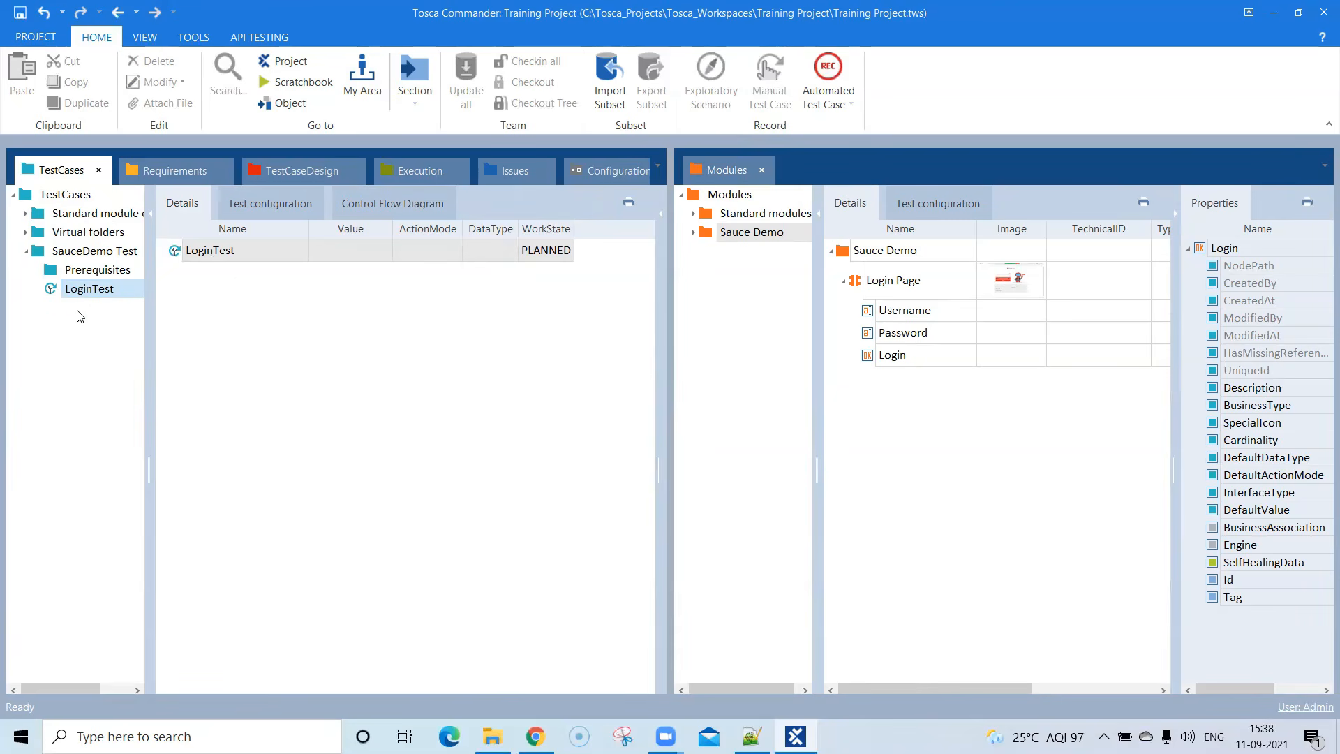
- Add the Login Page module to the LoginTest test case as a test step
{"action": "left_click", "coordinate": [84, 291]}
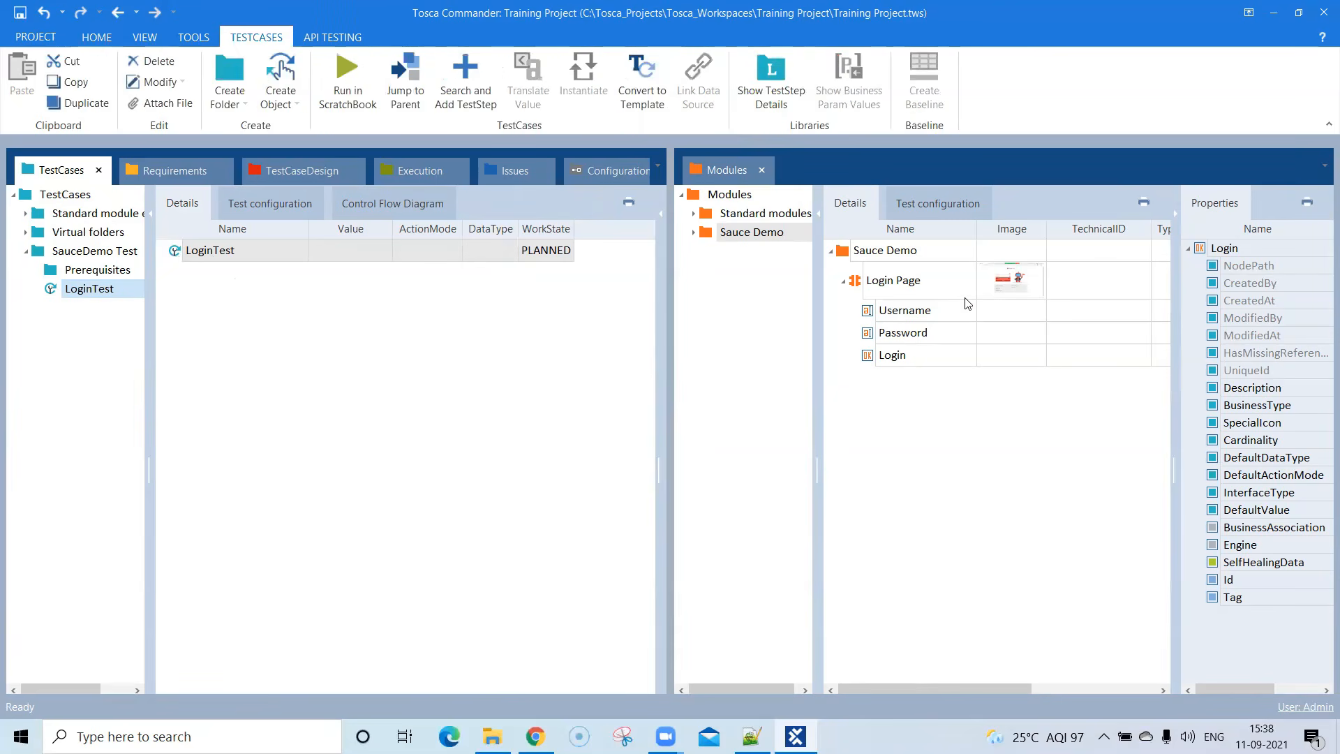
{"action": "left_click", "coordinate": [844, 281]}
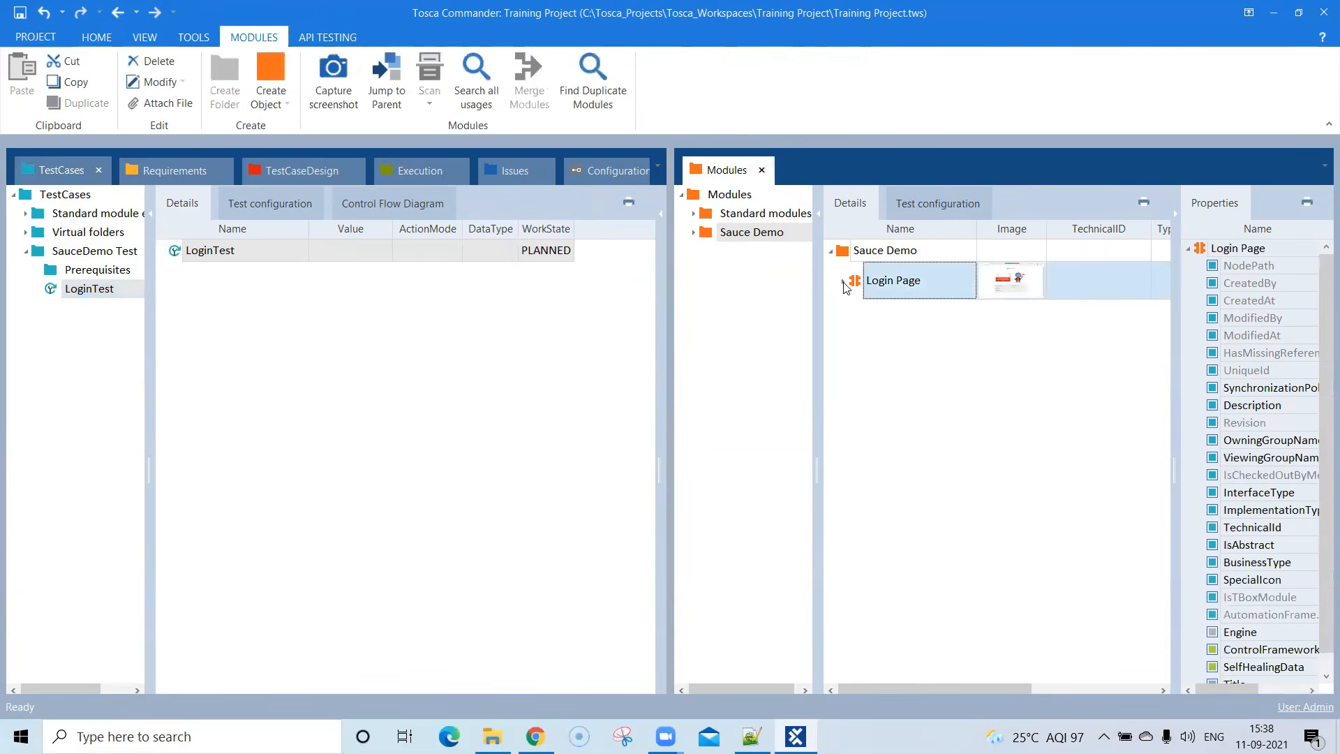
{"action": "left_click", "coordinate": [882, 284]}
{"action": "left_click_drag", "start_coordinate": [884, 280], "coordinate": [227, 260]}
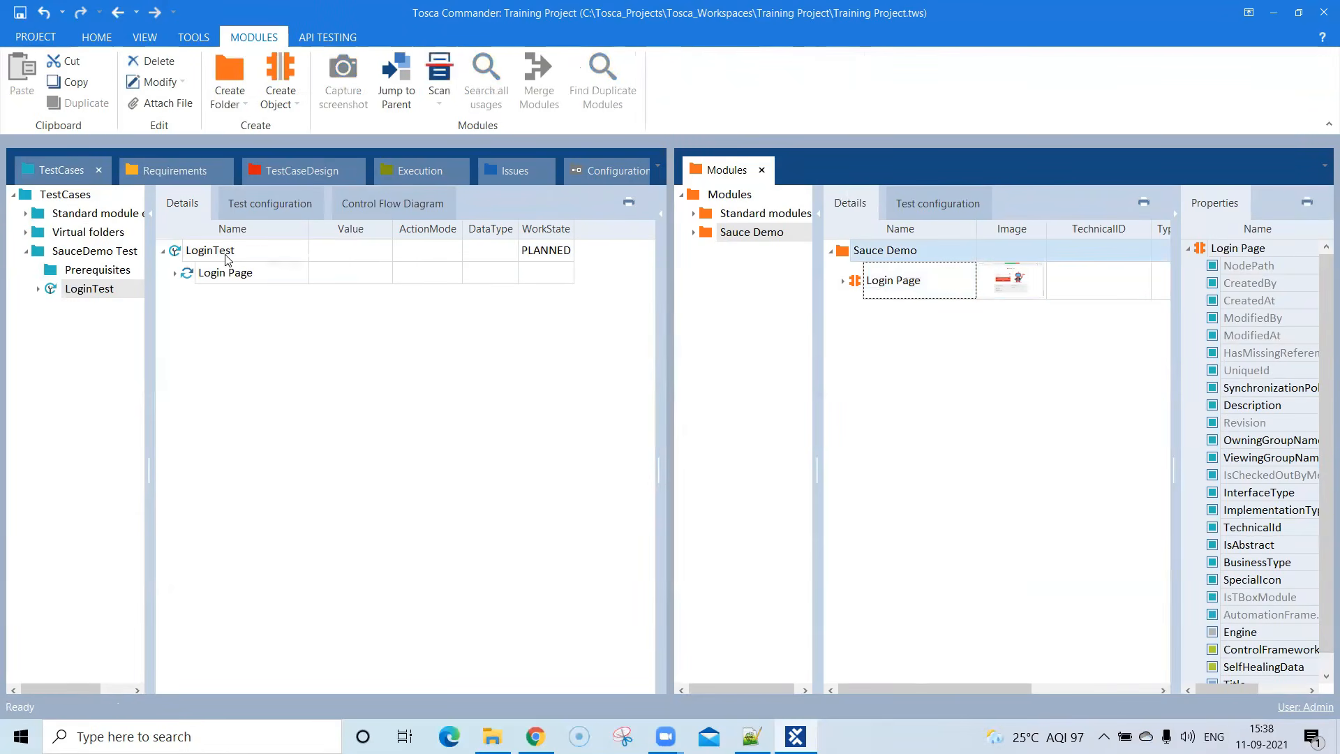
- Examine the Username, Password and Login entries of the Login Page test step and their data types
{"action": "left_click", "coordinate": [174, 273]}
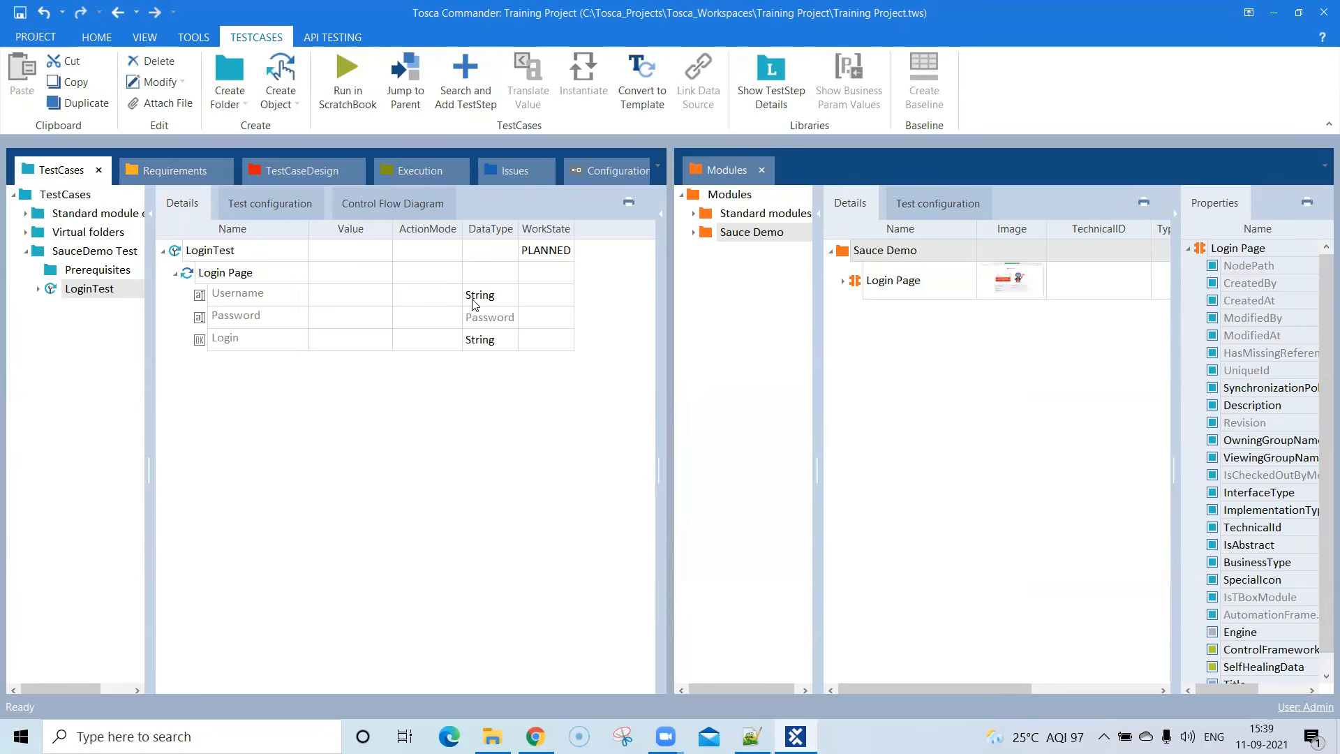
{"action": "left_click", "coordinate": [244, 301]}
{"action": "left_click", "coordinate": [253, 322]}
{"action": "left_click", "coordinate": [255, 342]}
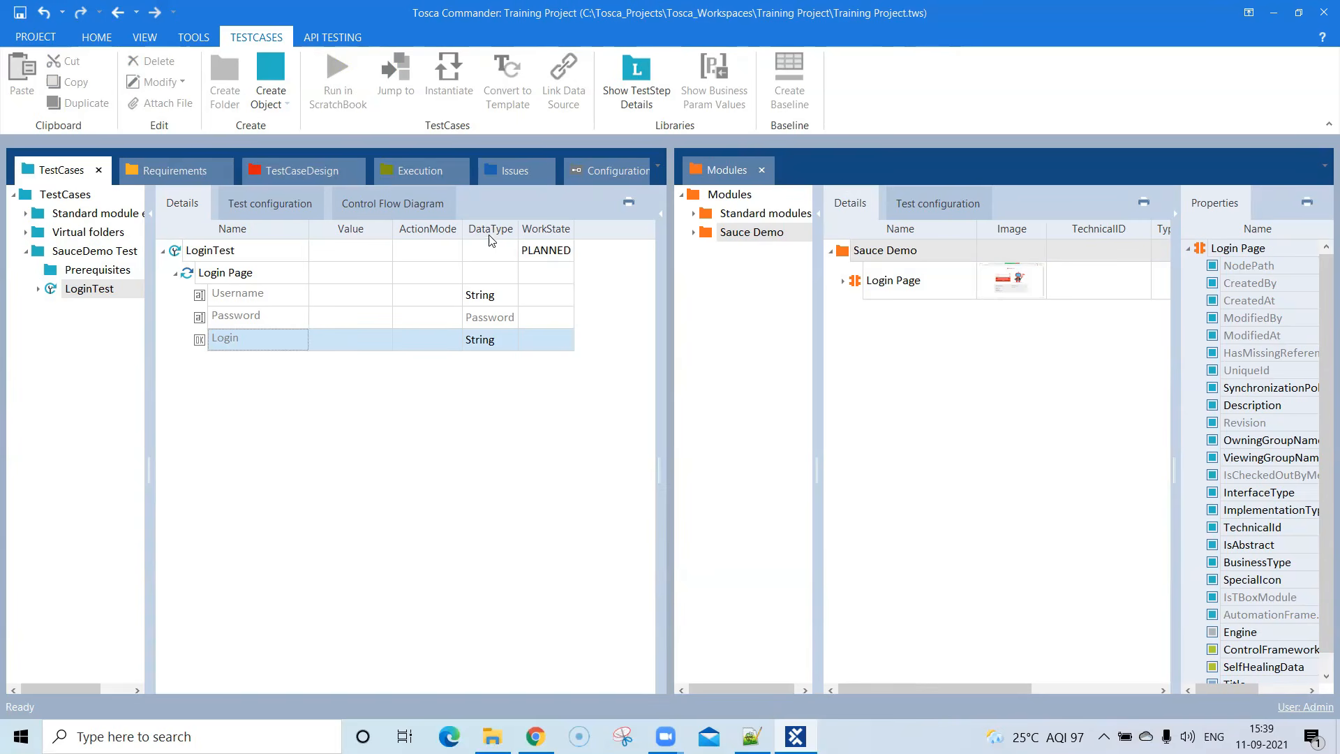
{"action": "left_click", "coordinate": [488, 301]}
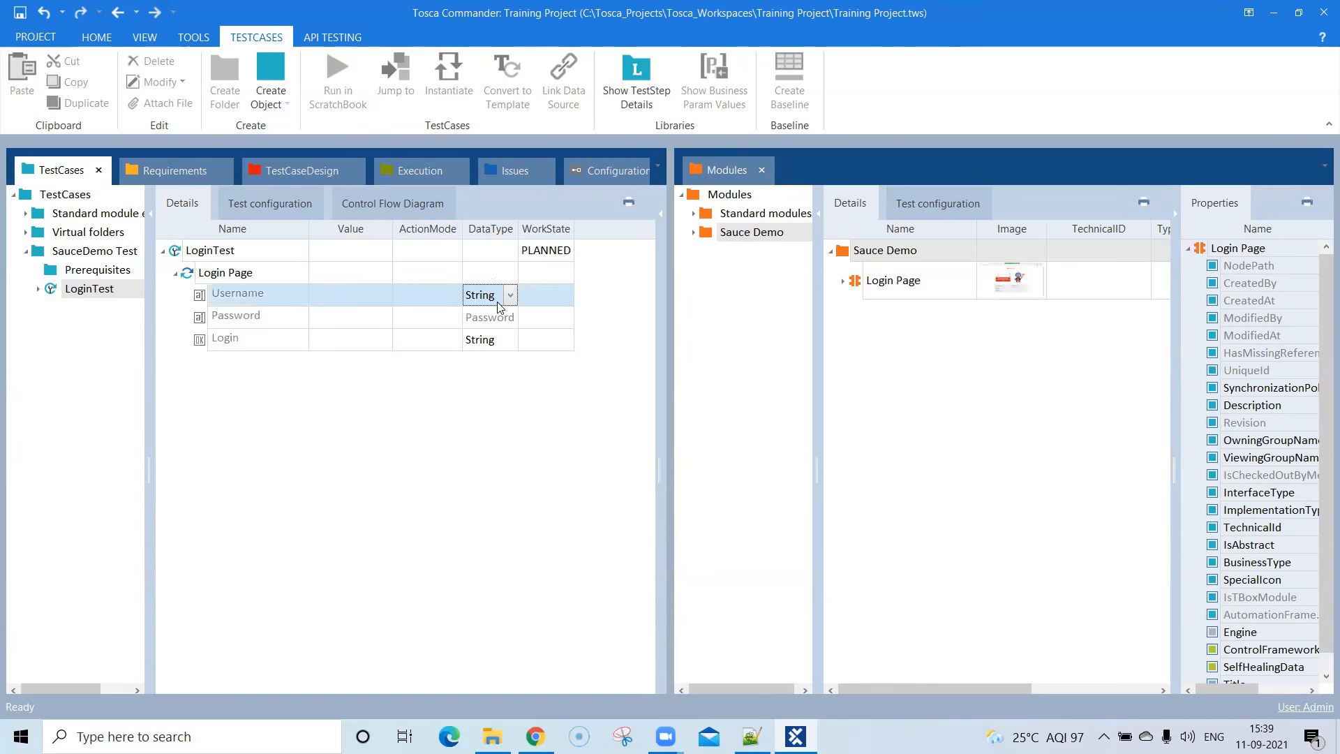
{"action": "left_click", "coordinate": [492, 320]}
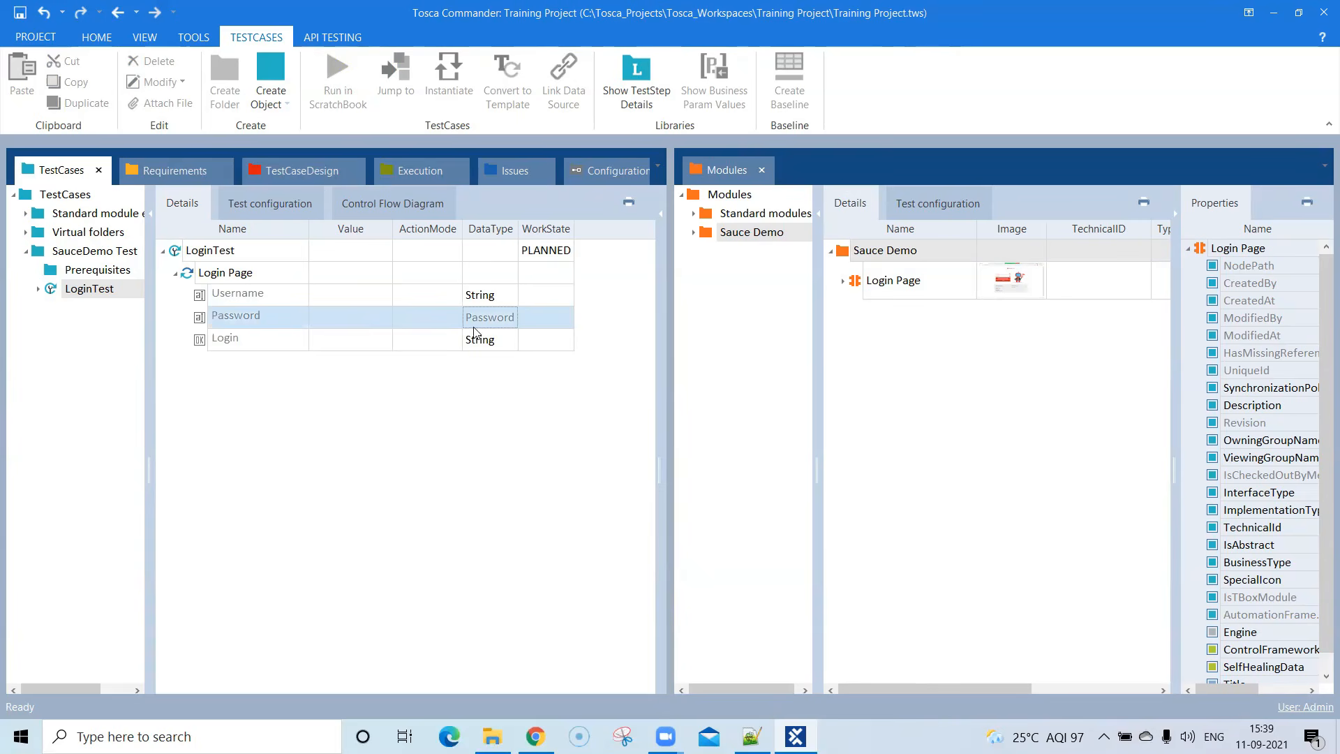
{"action": "left_click", "coordinate": [481, 345]}
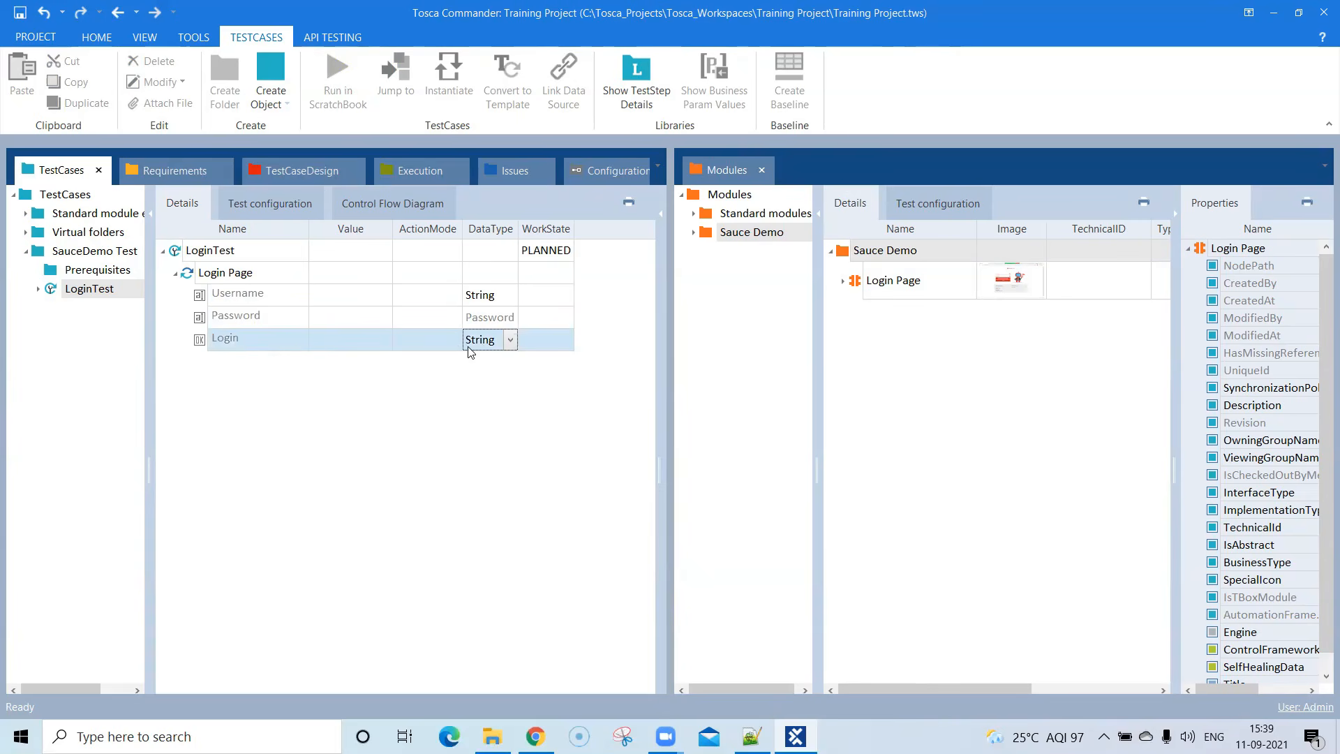
- Enter the login e-mail address as the Username value in the Login Page test step
{"action": "left_click", "coordinate": [347, 298]}
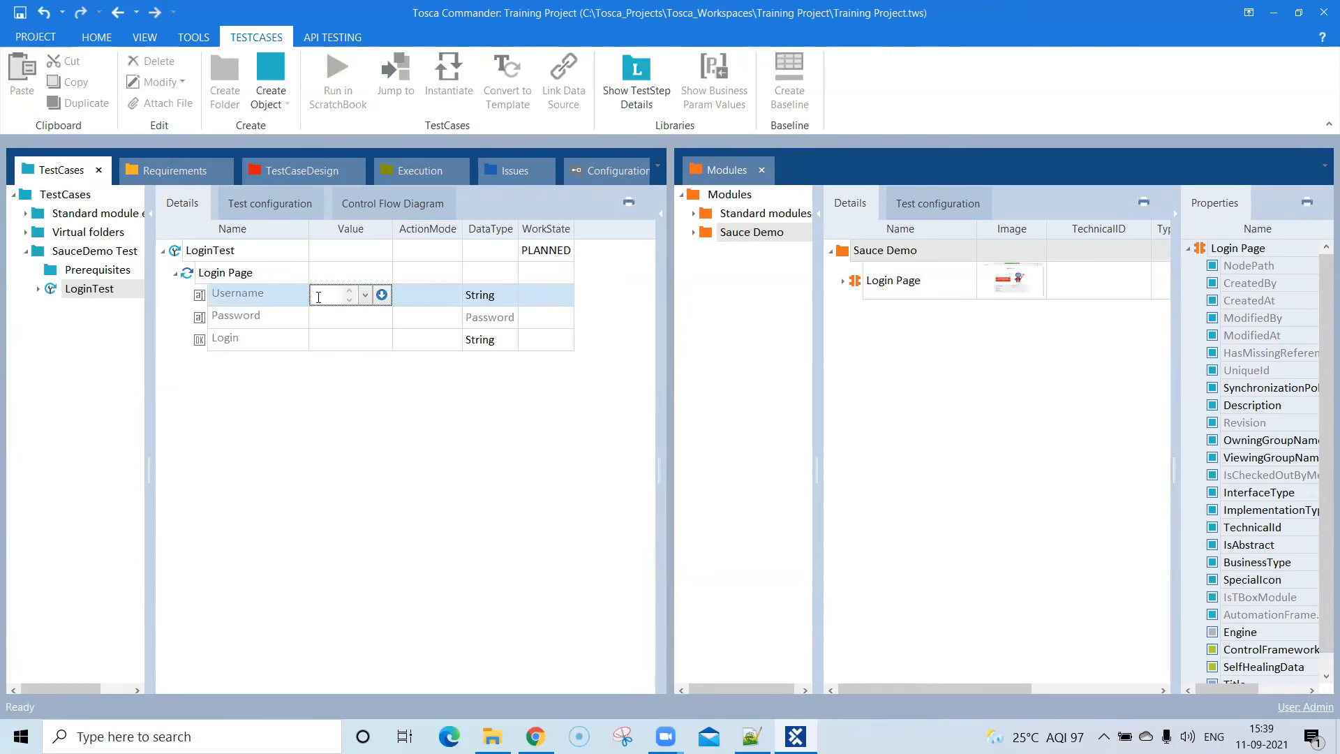
{"action": "key", "text": "Return"}
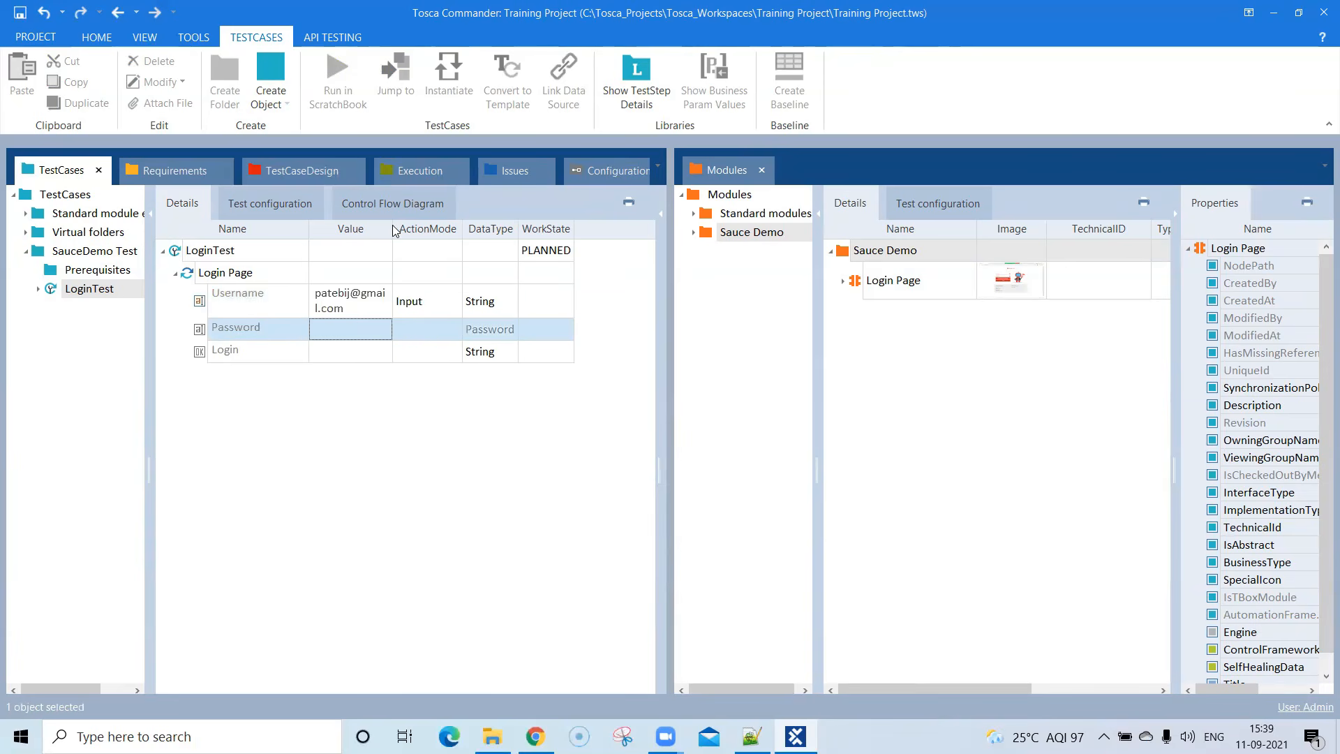
- Close the Modules view and adjust the Value column's width so the Username value fits on one line
{"action": "left_click", "coordinate": [762, 170]}
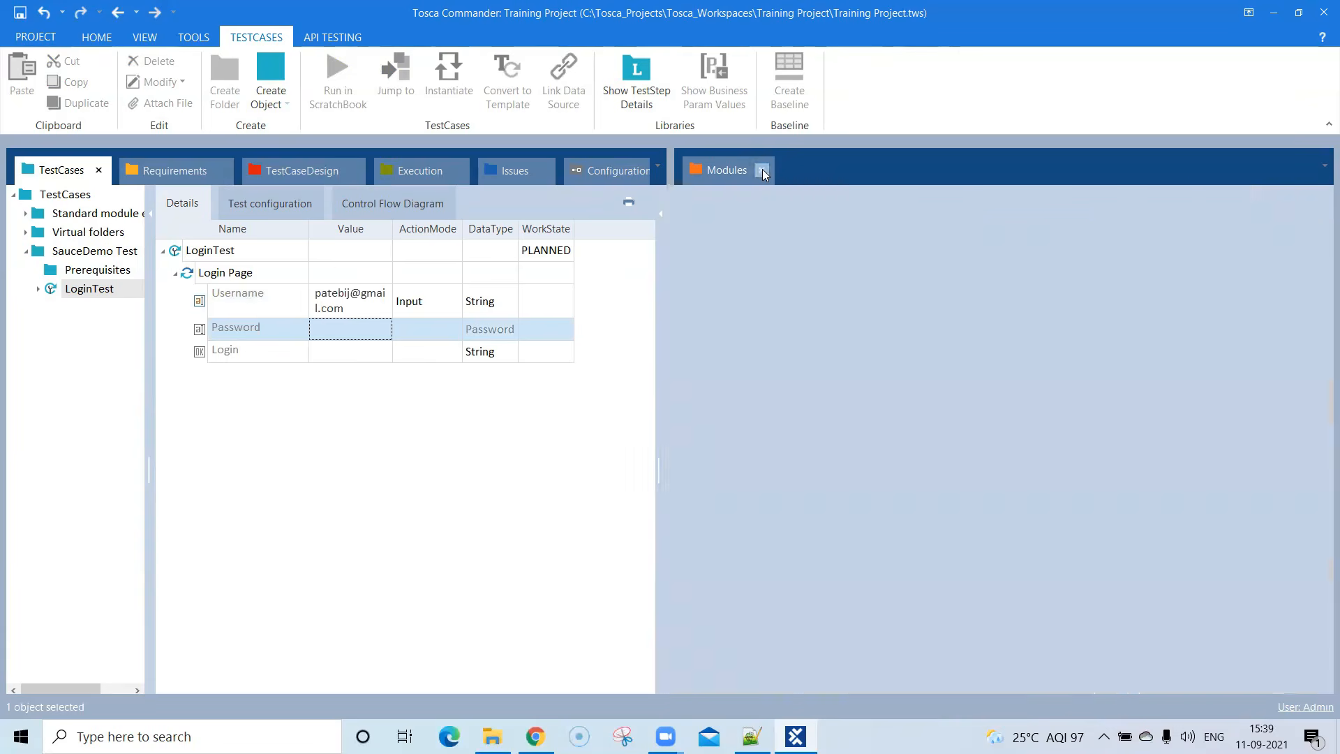
{"action": "left_click_drag", "start_coordinate": [532, 228], "coordinate": [662, 228]}
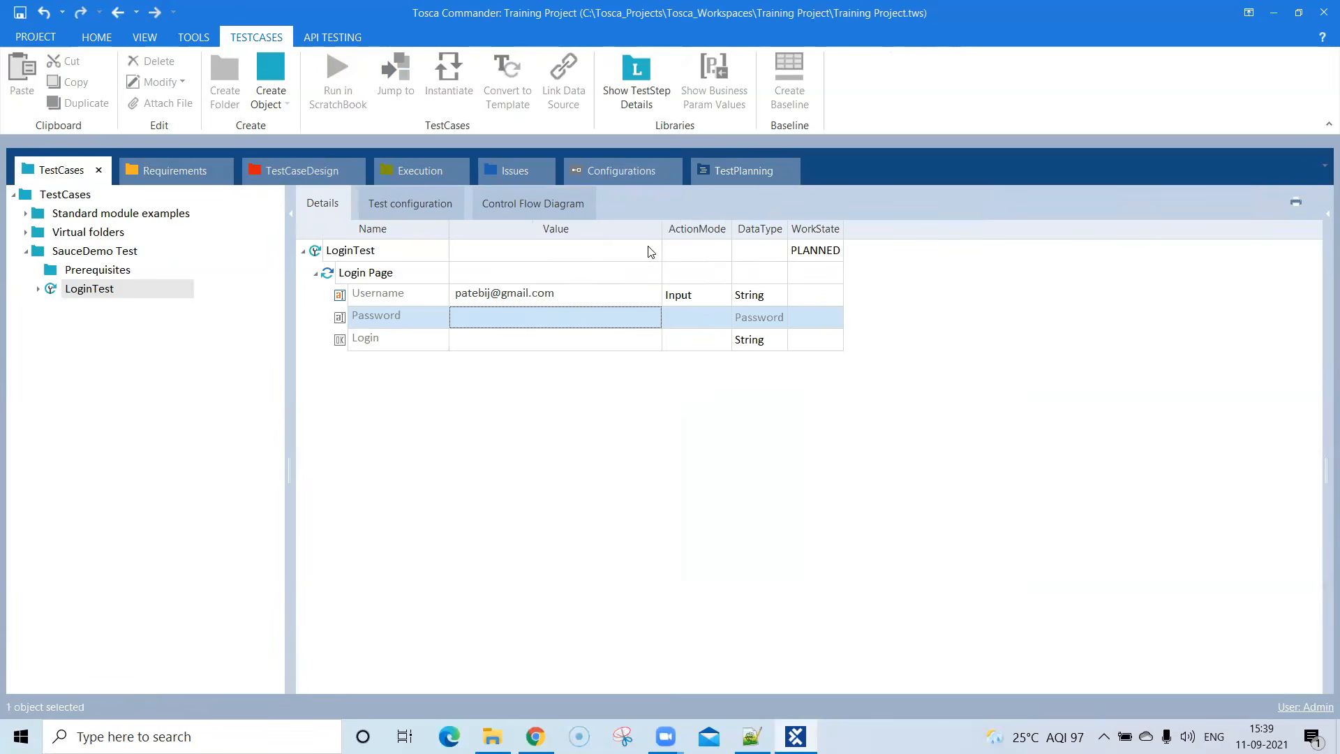
{"action": "left_click_drag", "start_coordinate": [659, 228], "coordinate": [622, 228]}
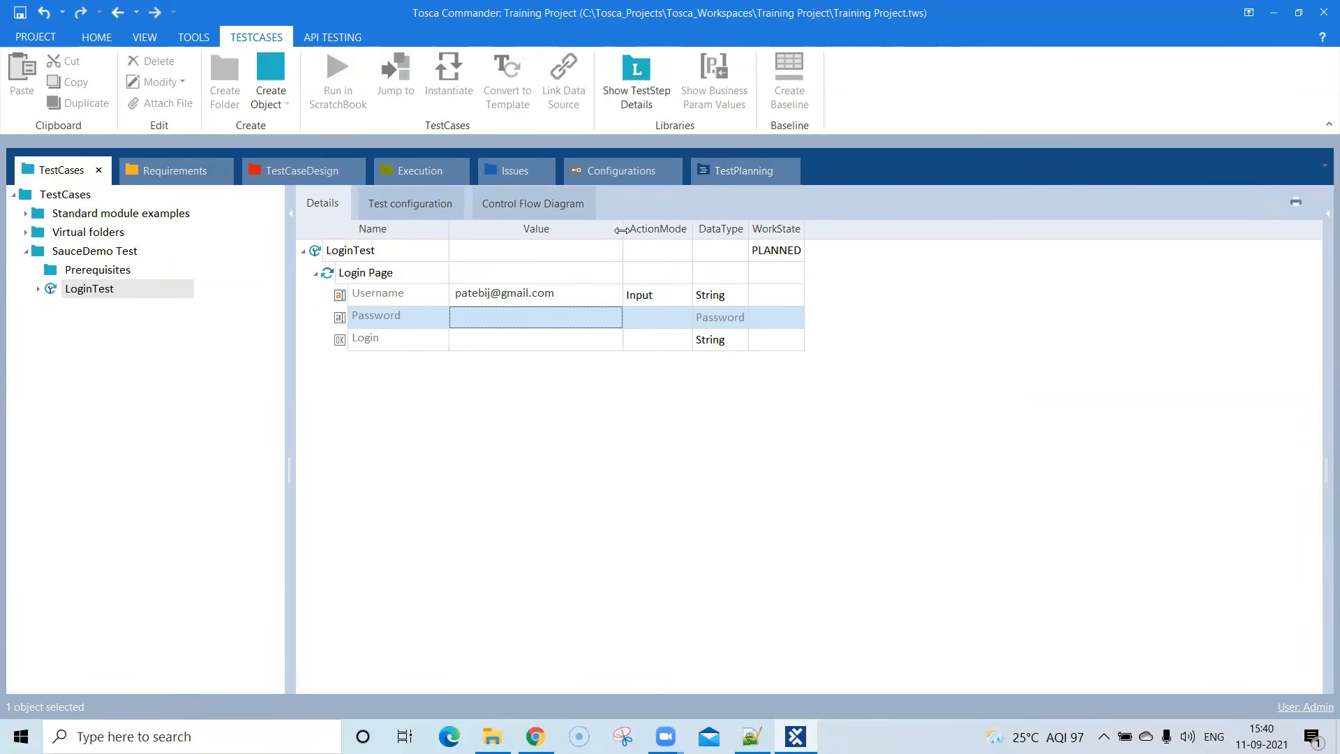
- Enter the account password as the Password value in the Login Page test step
{"action": "left_click", "coordinate": [504, 316]}
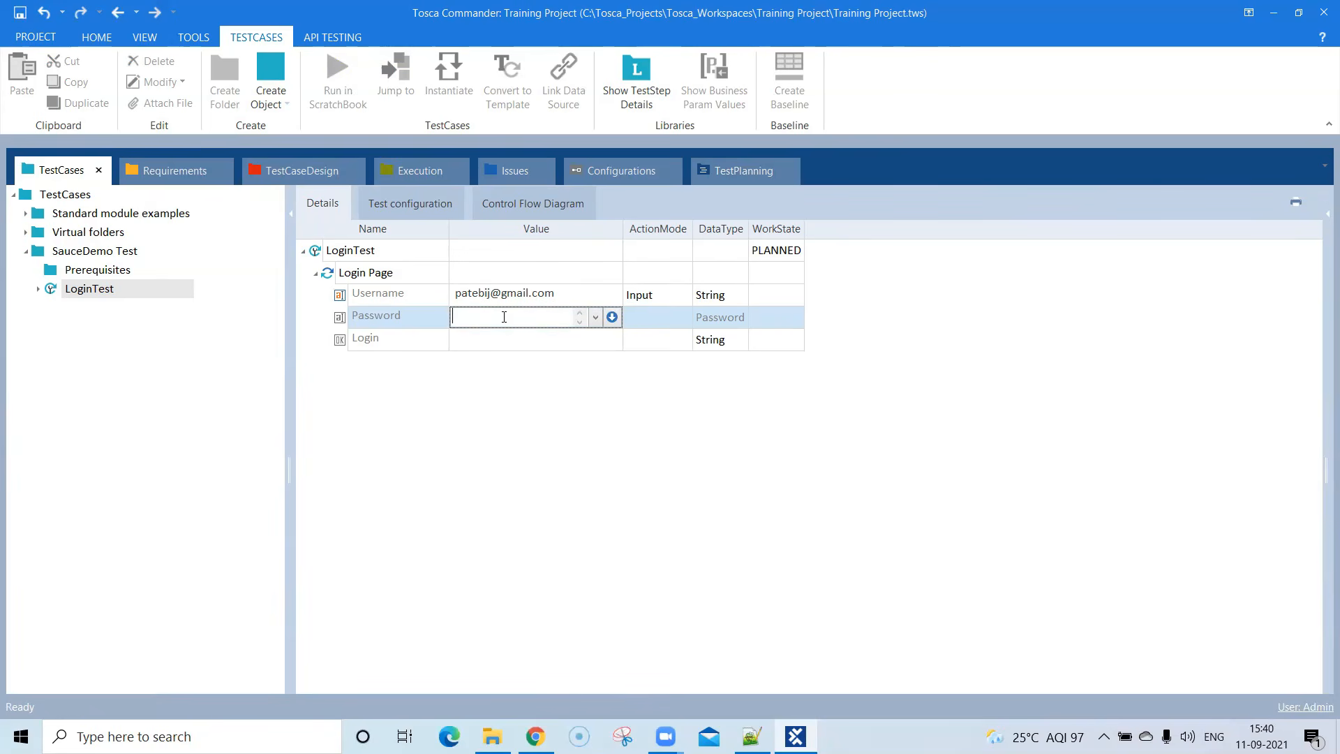
{"action": "type", "text": "test@123"}
{"action": "key", "text": "Return"}
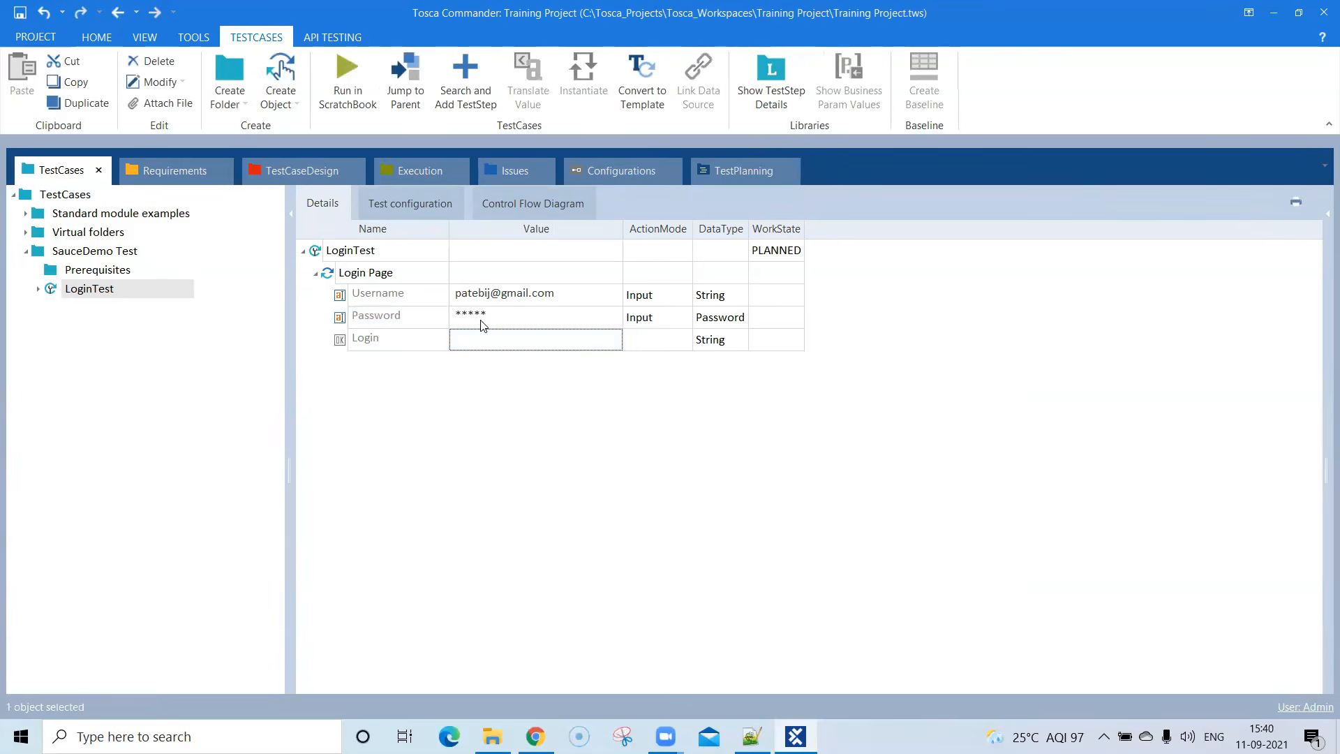
- Check the action modes of the Username and Password entries in the Login Page test step
{"action": "left_click", "coordinate": [489, 340]}
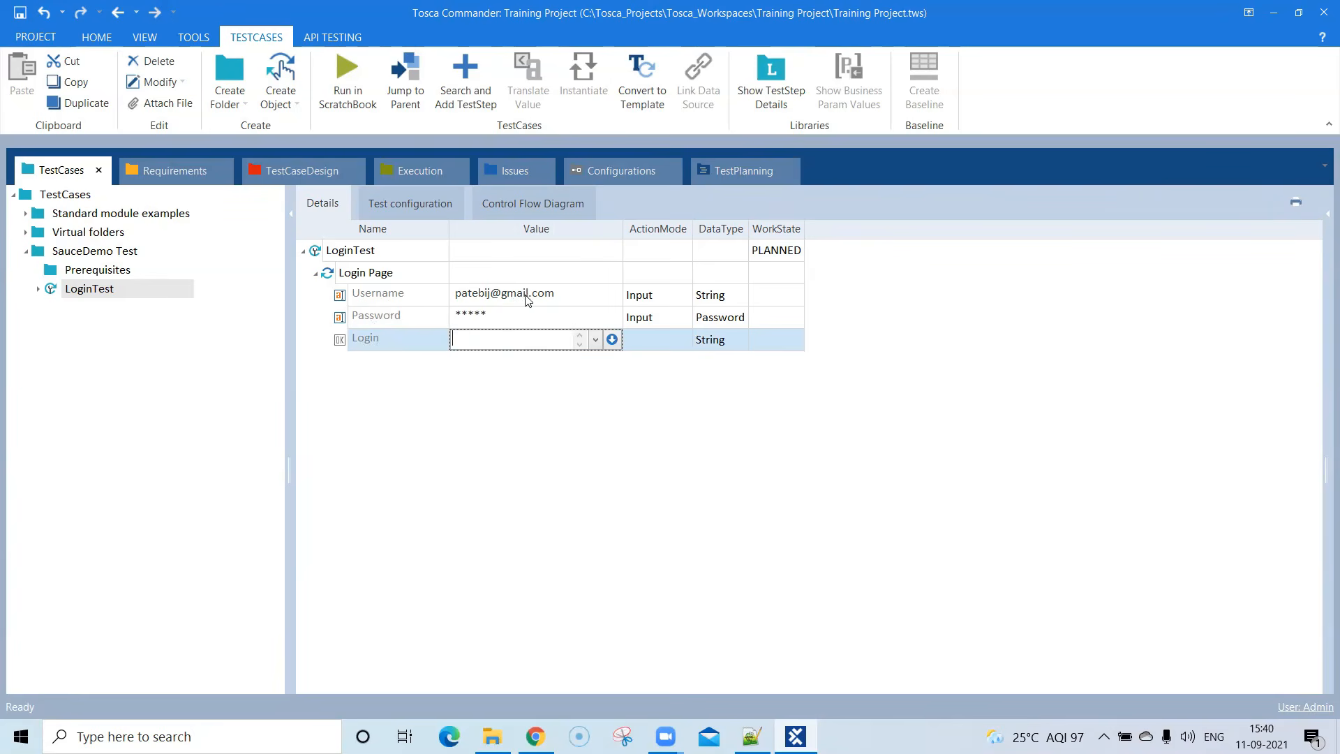
{"action": "left_click", "coordinate": [555, 298]}
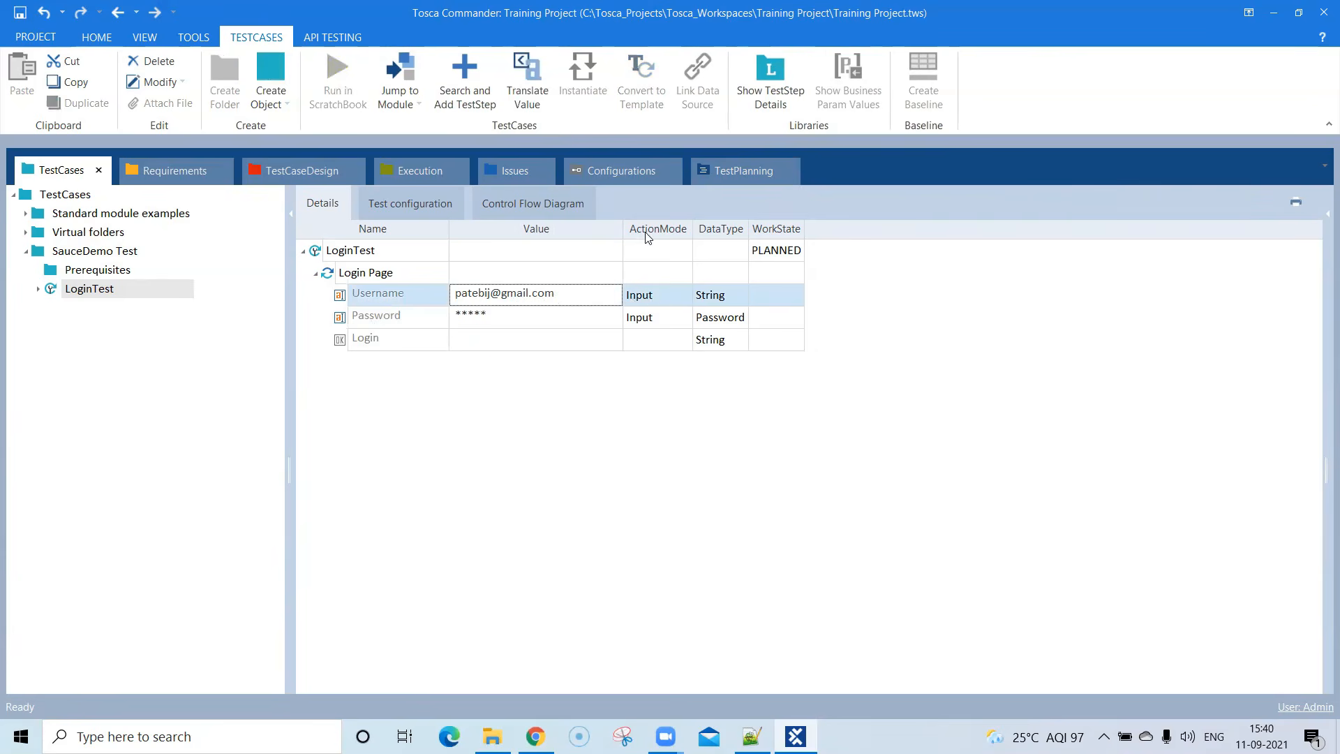
{"action": "left_click", "coordinate": [650, 298]}
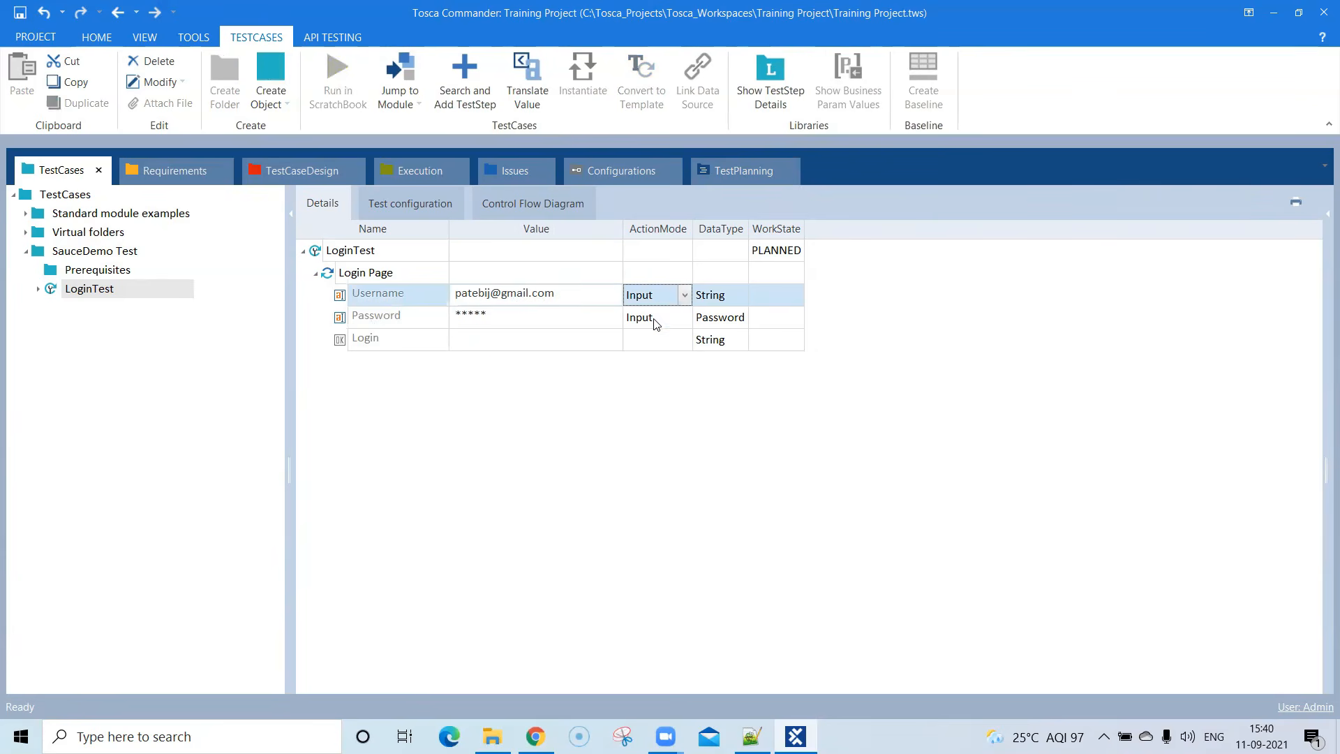
{"action": "left_click", "coordinate": [656, 321]}
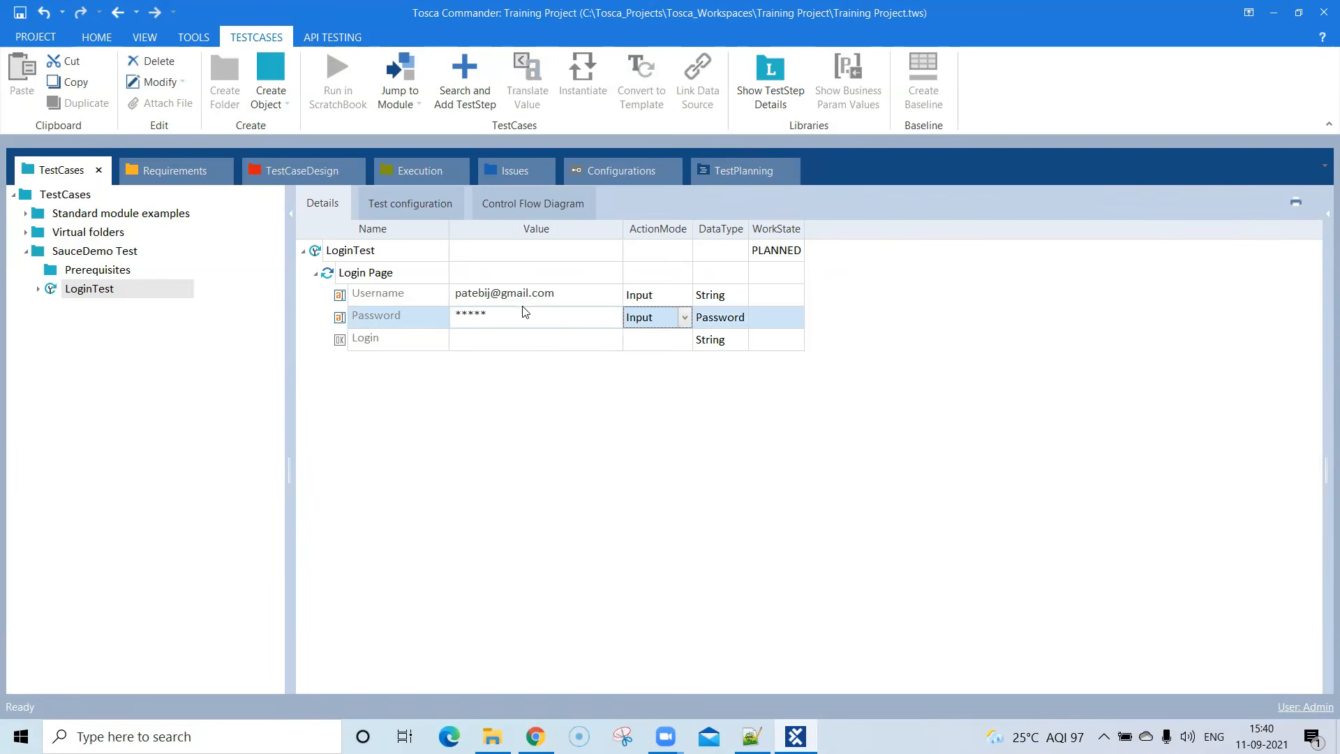
- Set the Login control's value to {Click} in the Login Page test step
{"action": "left_click", "coordinate": [540, 340]}
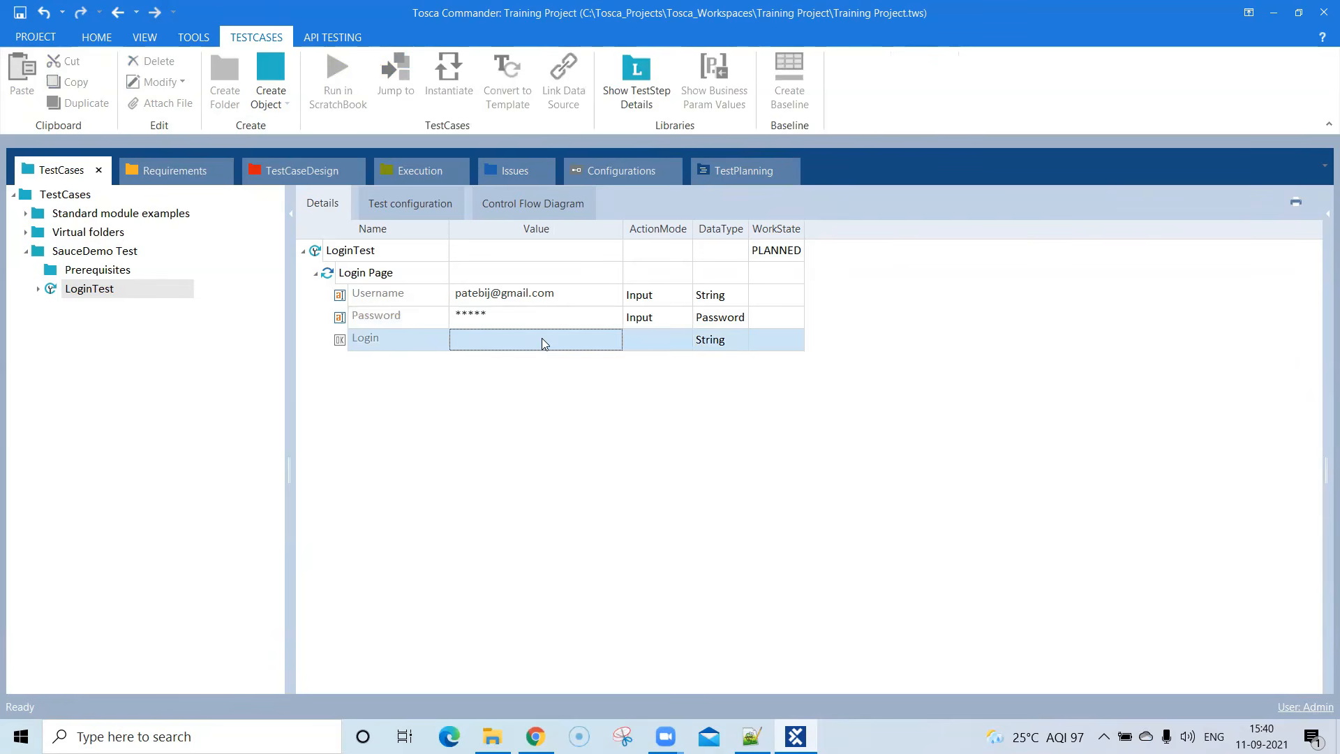
{"action": "left_click", "coordinate": [542, 339]}
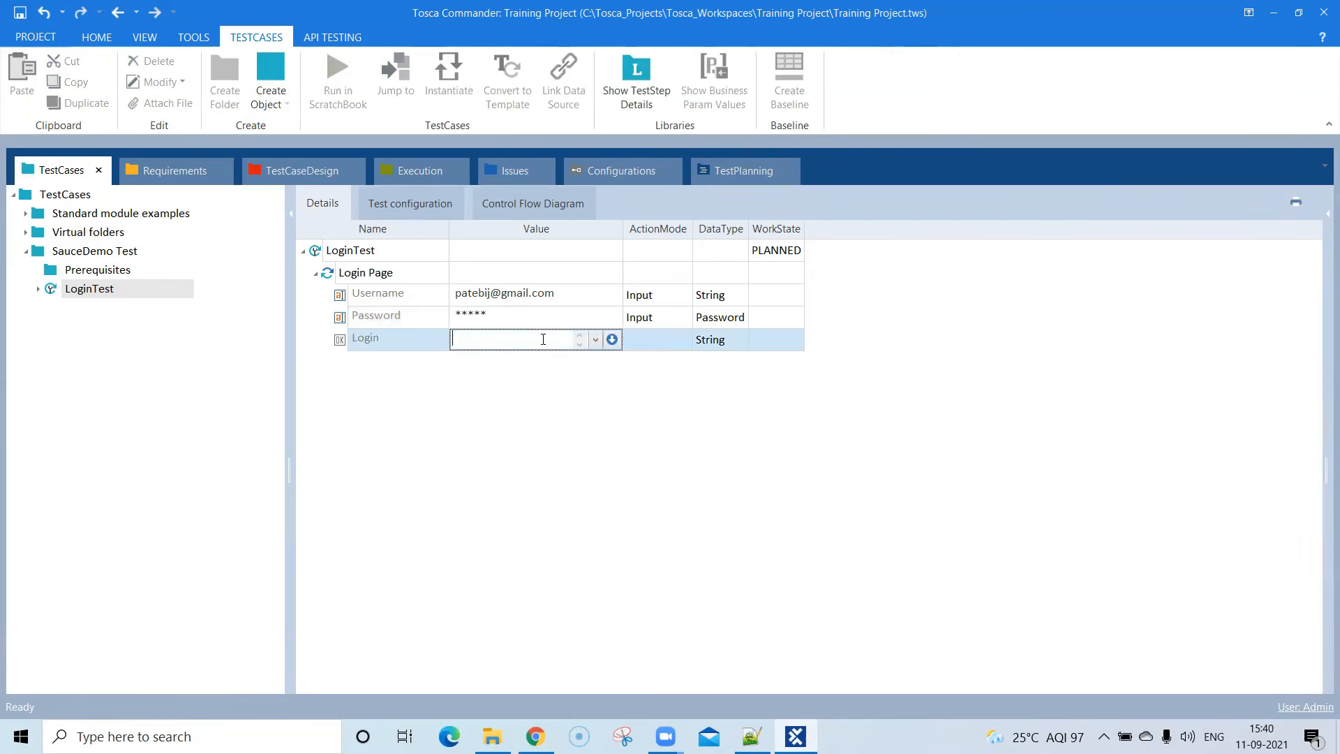
{"action": "left_click", "coordinate": [596, 341]}
{"action": "left_click", "coordinate": [484, 358]}
{"action": "left_click", "coordinate": [635, 383]}
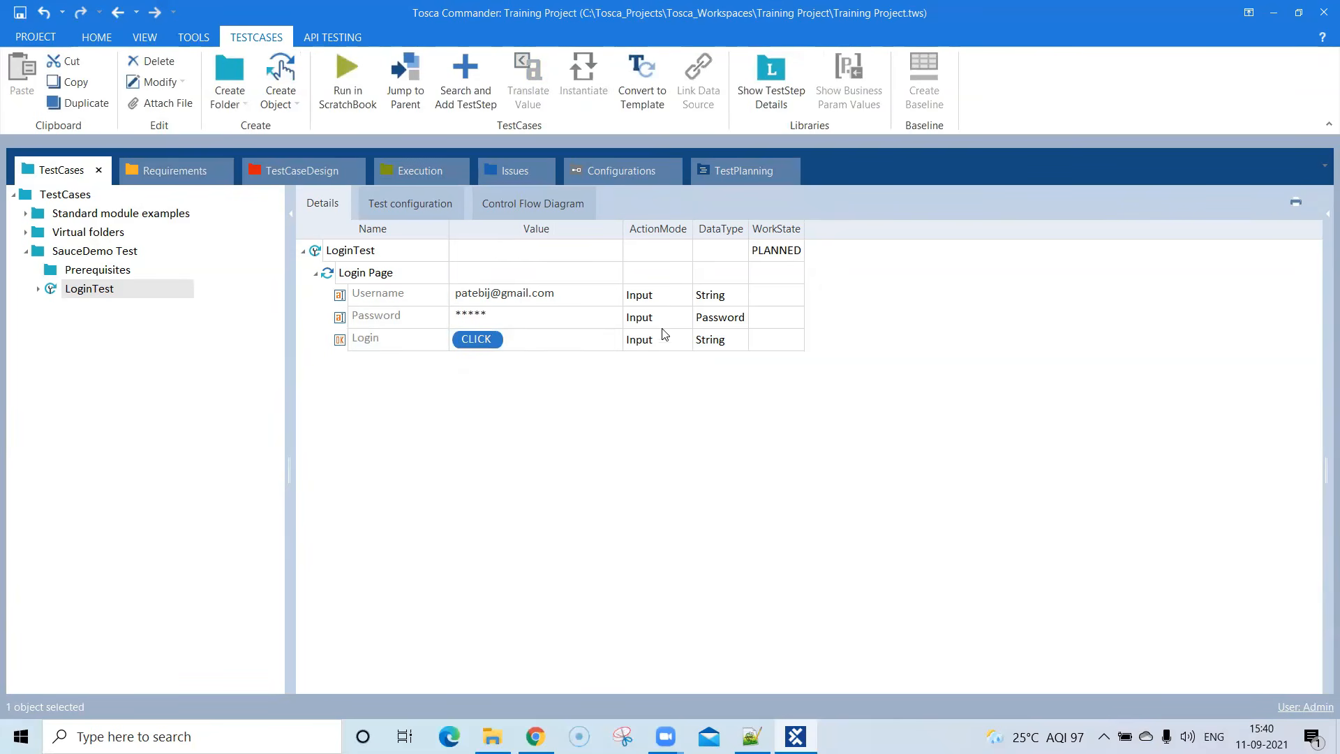
{"action": "left_click", "coordinate": [523, 340]}
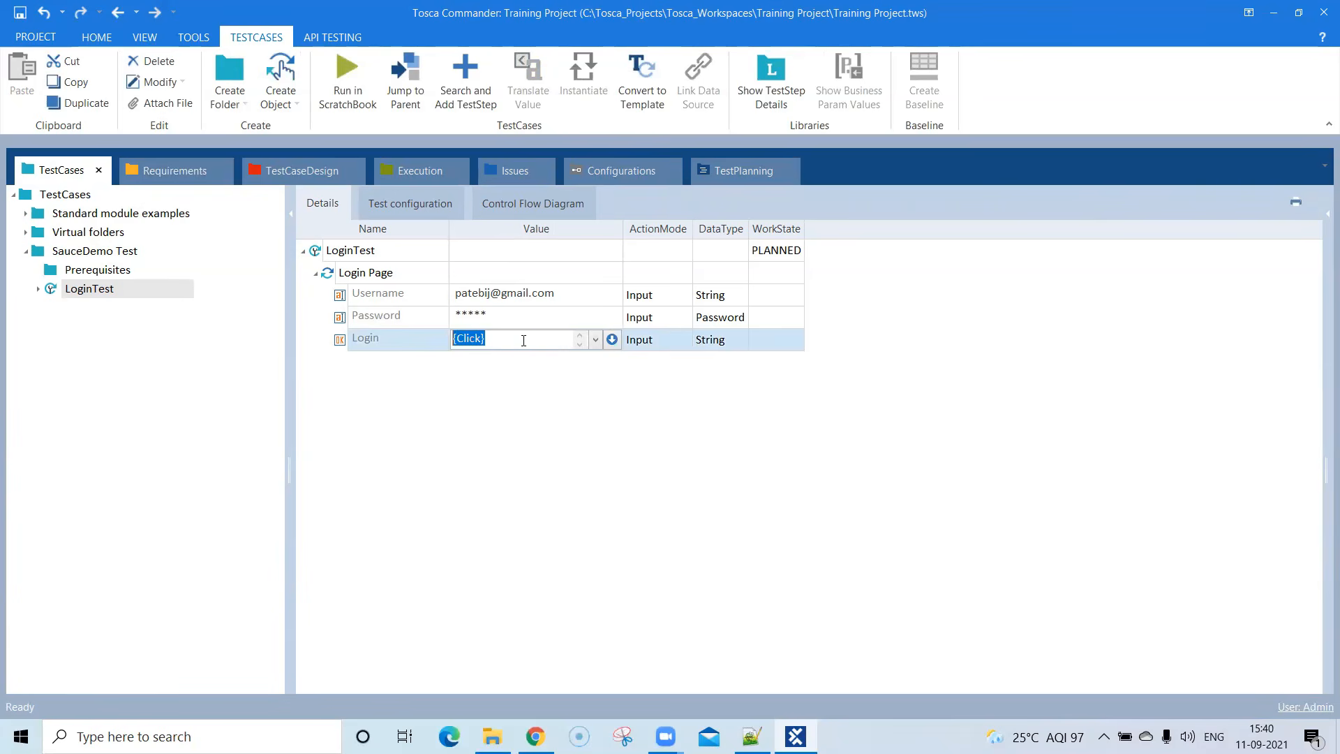
{"action": "left_click", "coordinate": [492, 340]}
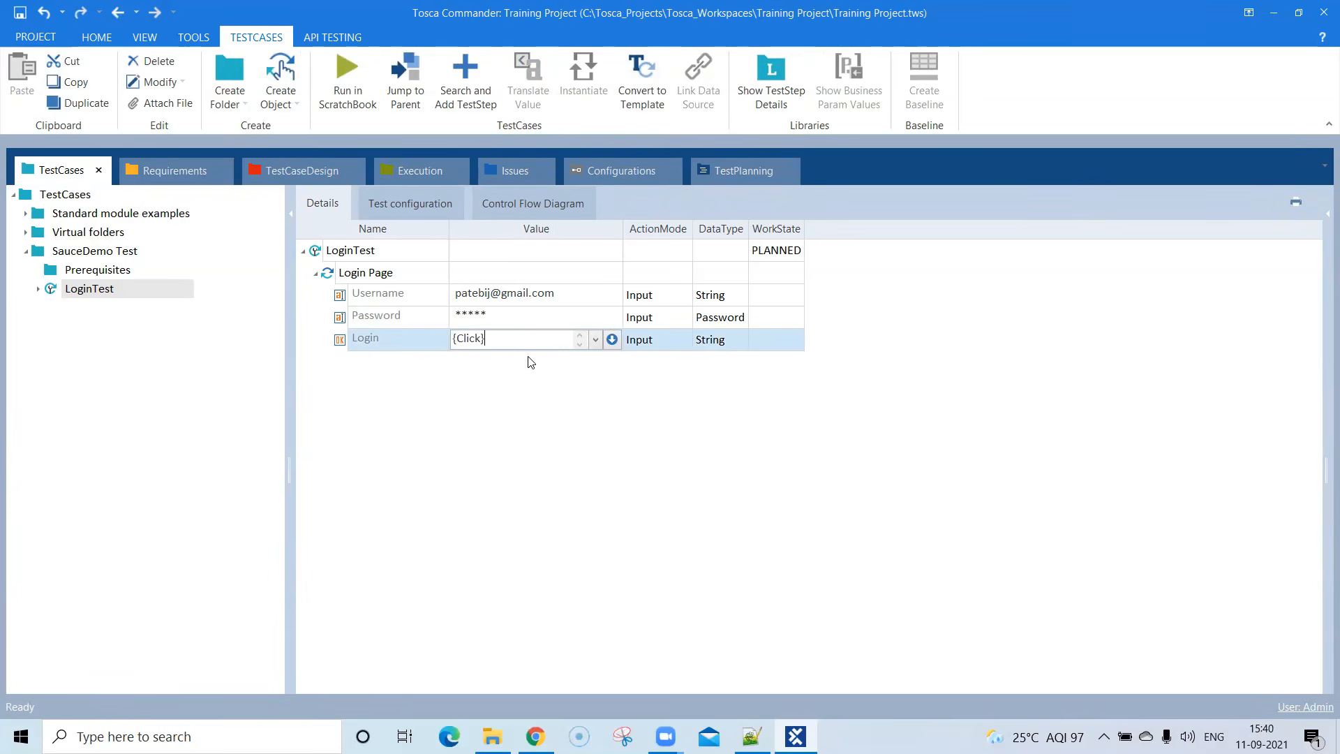
{"action": "left_click", "coordinate": [590, 383]}
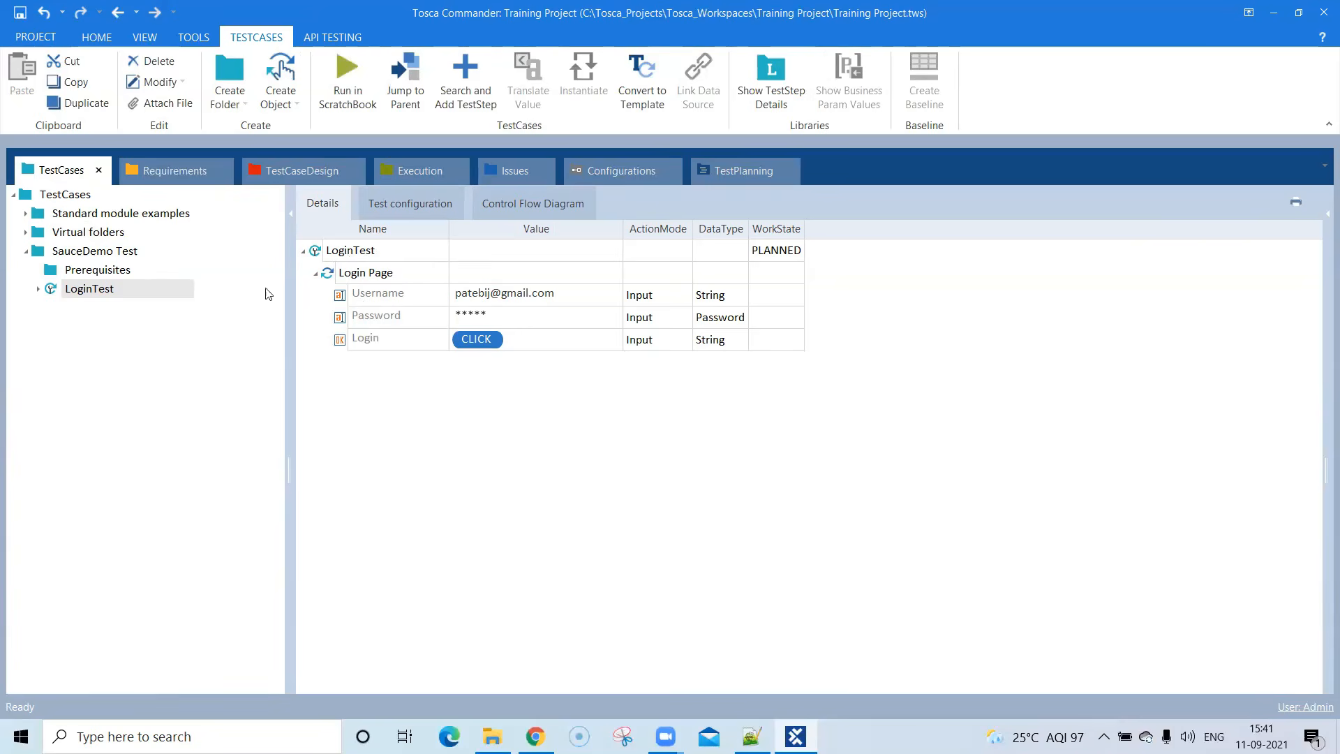
- Create a test configuration parameter on the SauceDemo Test folder
{"action": "left_click", "coordinate": [111, 274]}
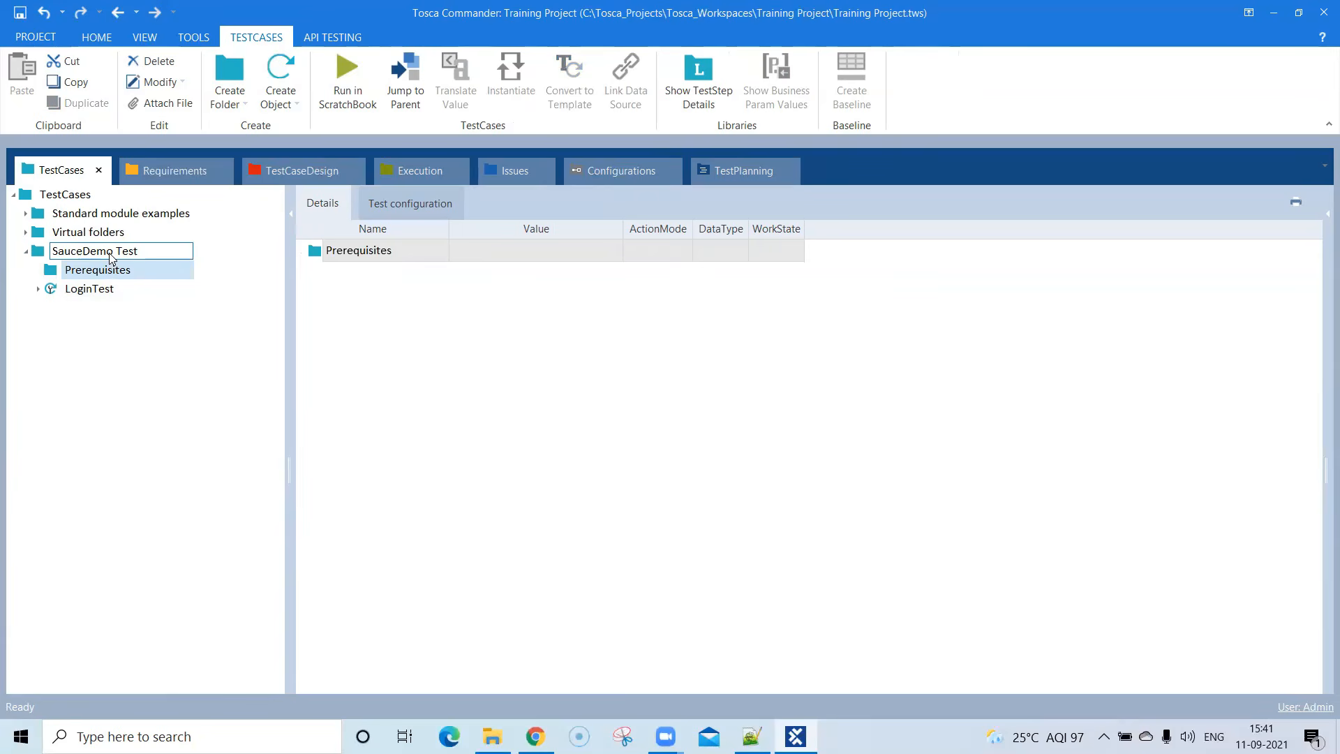
{"action": "left_click", "coordinate": [110, 253]}
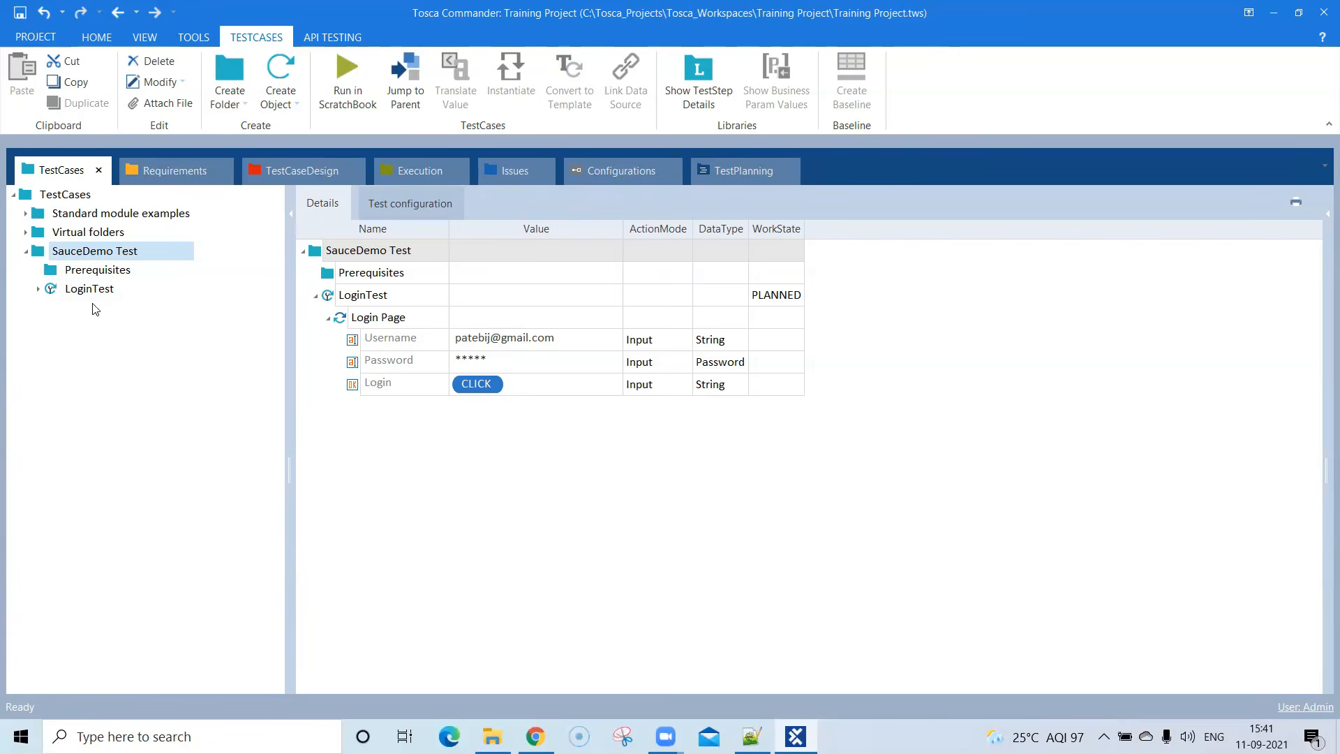
{"action": "left_click", "coordinate": [59, 256]}
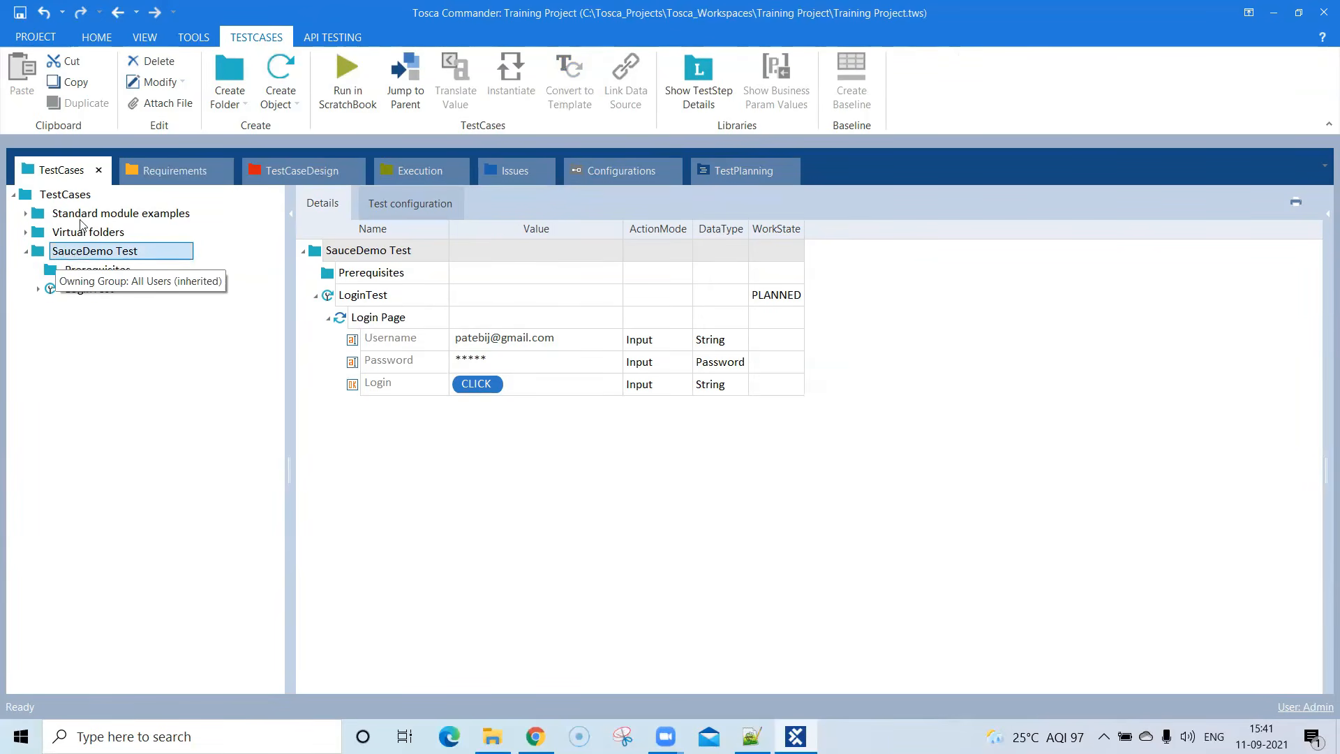
{"action": "right_click", "coordinate": [102, 258]}
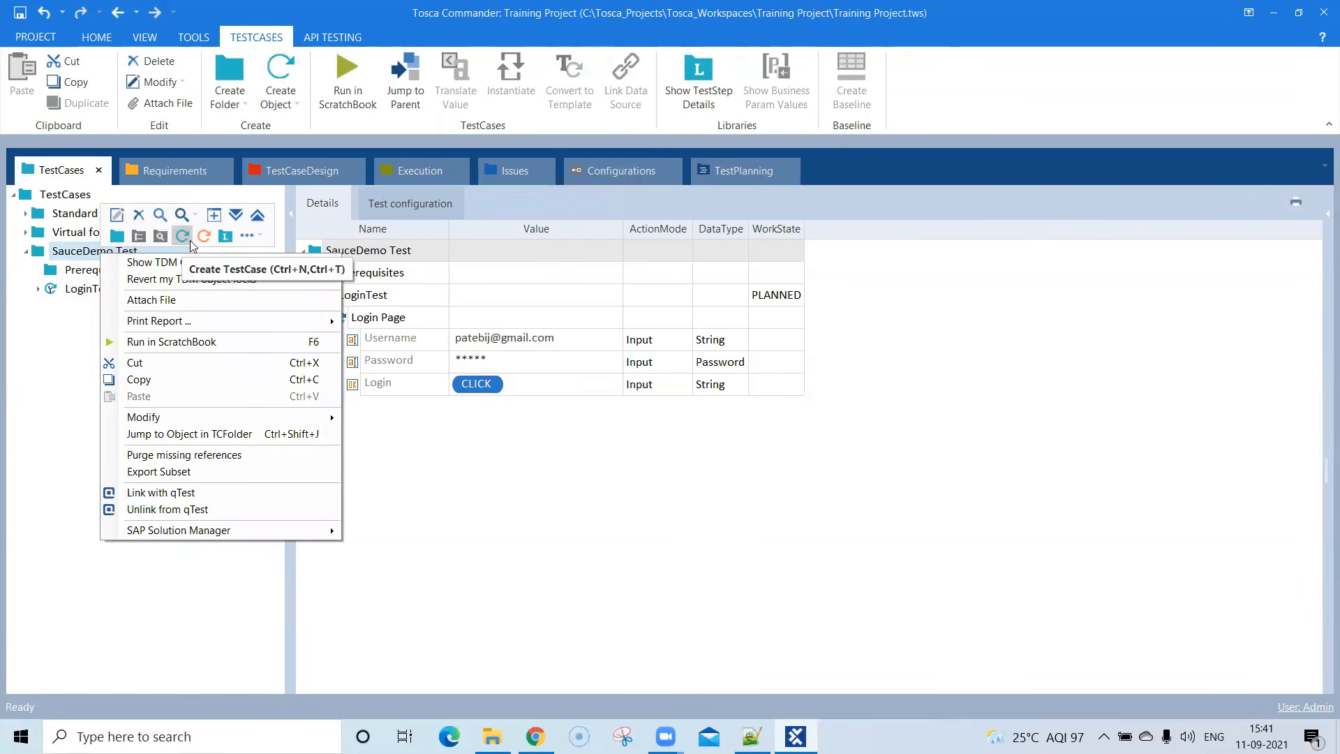
{"action": "left_click", "coordinate": [250, 237]}
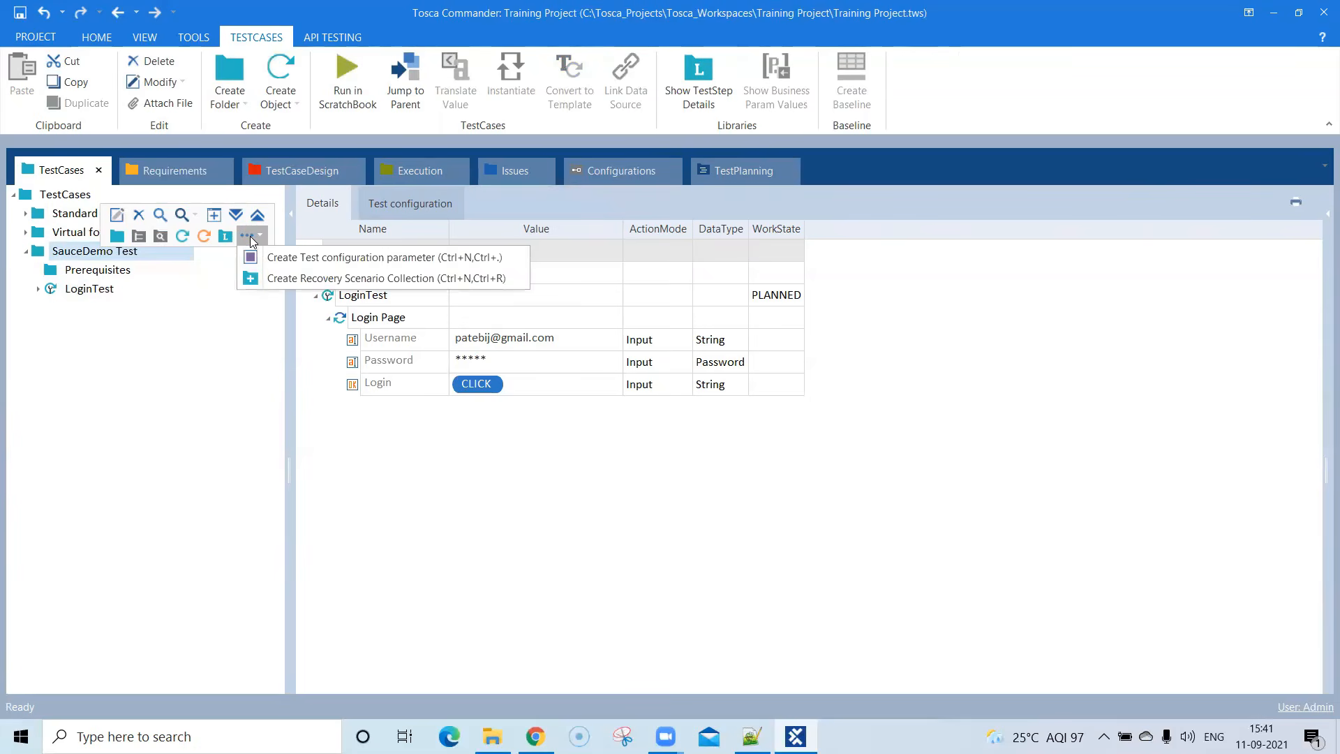
{"action": "left_click", "coordinate": [279, 258]}
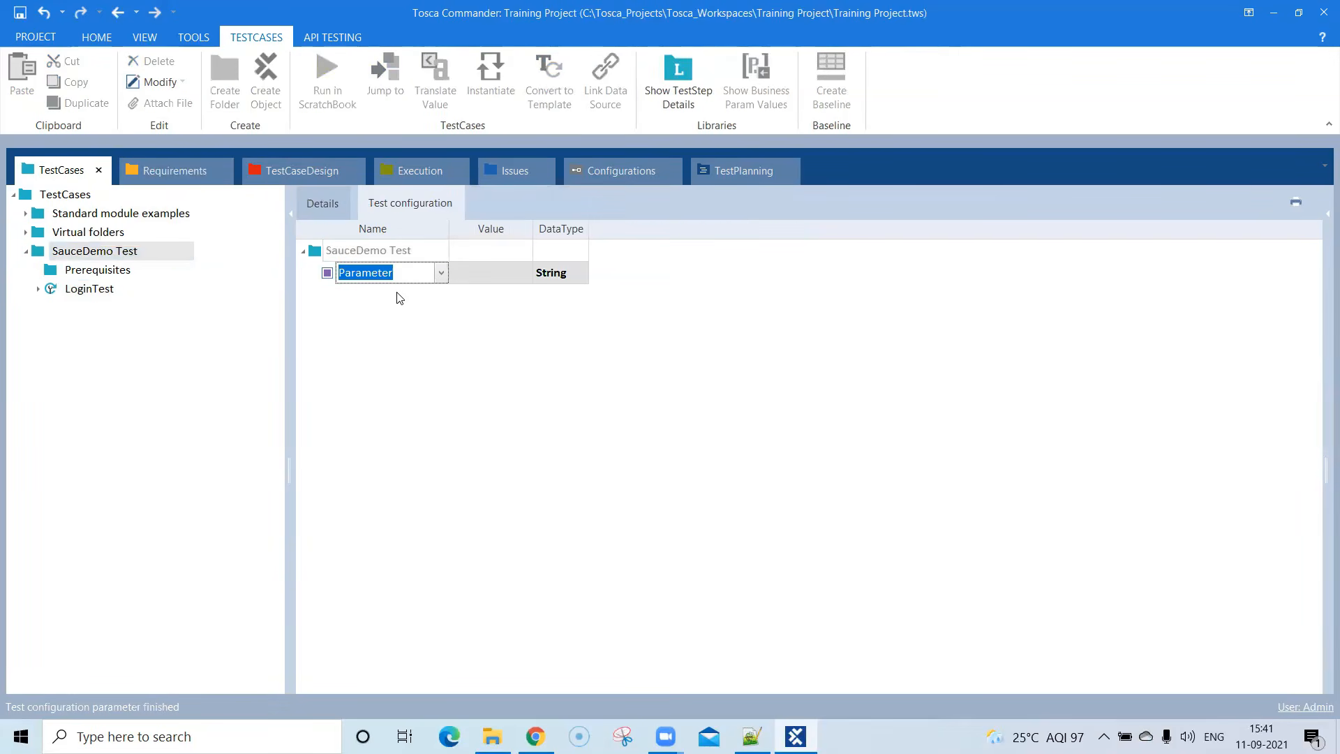
- Name the new test configuration parameter of the SauceDemo Test folder Browser
{"action": "left_click", "coordinate": [442, 275]}
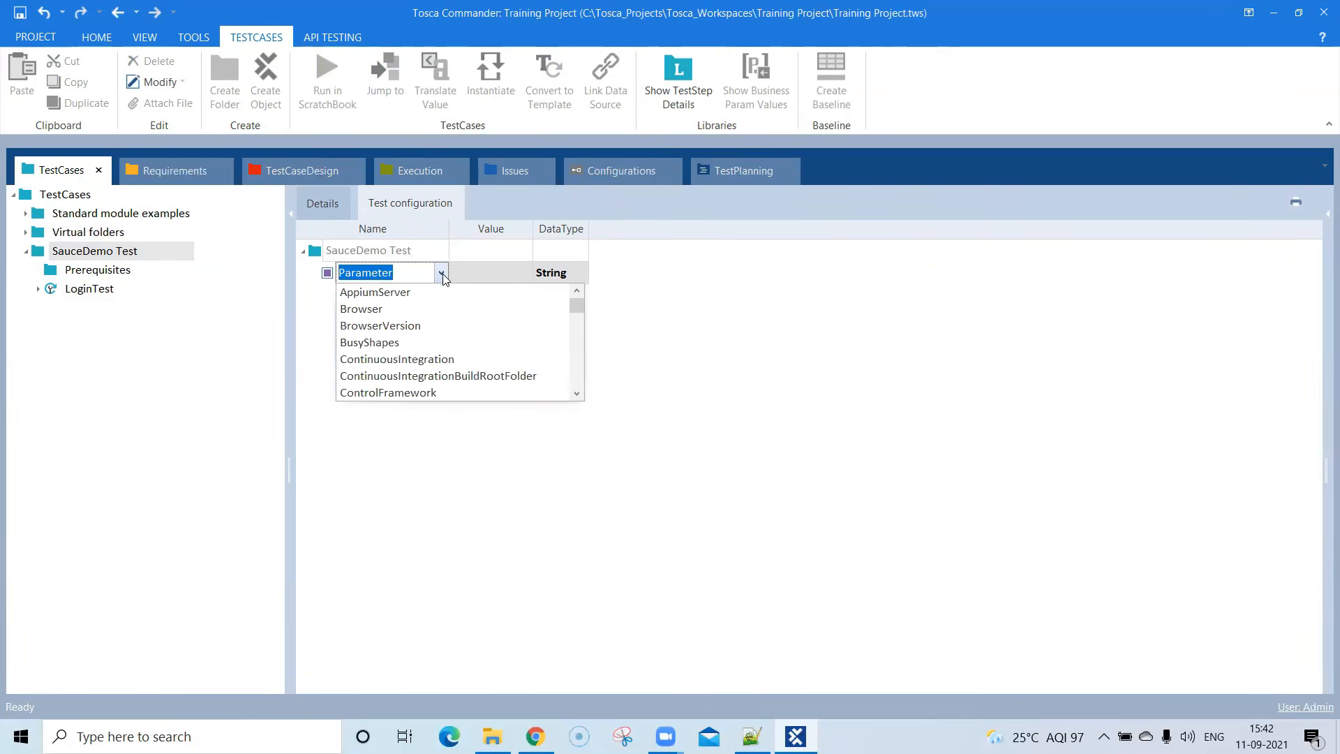
{"action": "left_click", "coordinate": [443, 275]}
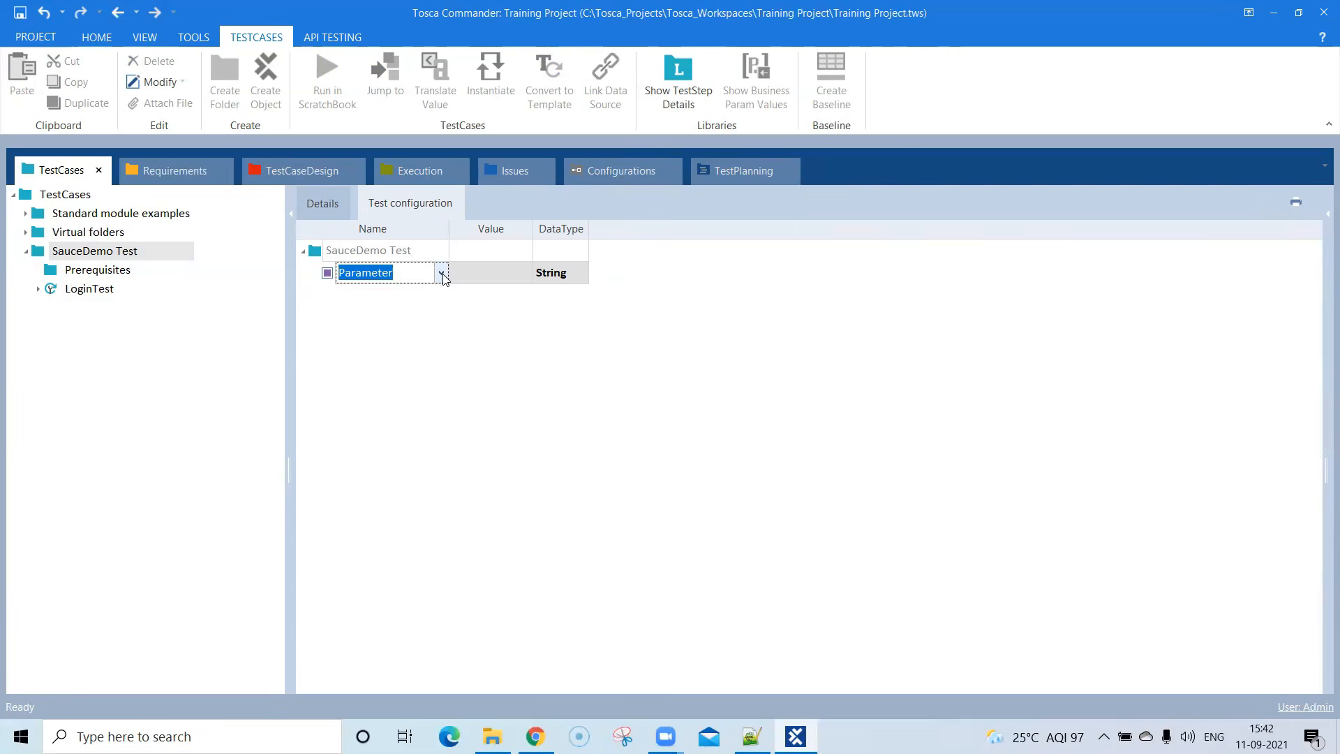
{"action": "left_click", "coordinate": [442, 275]}
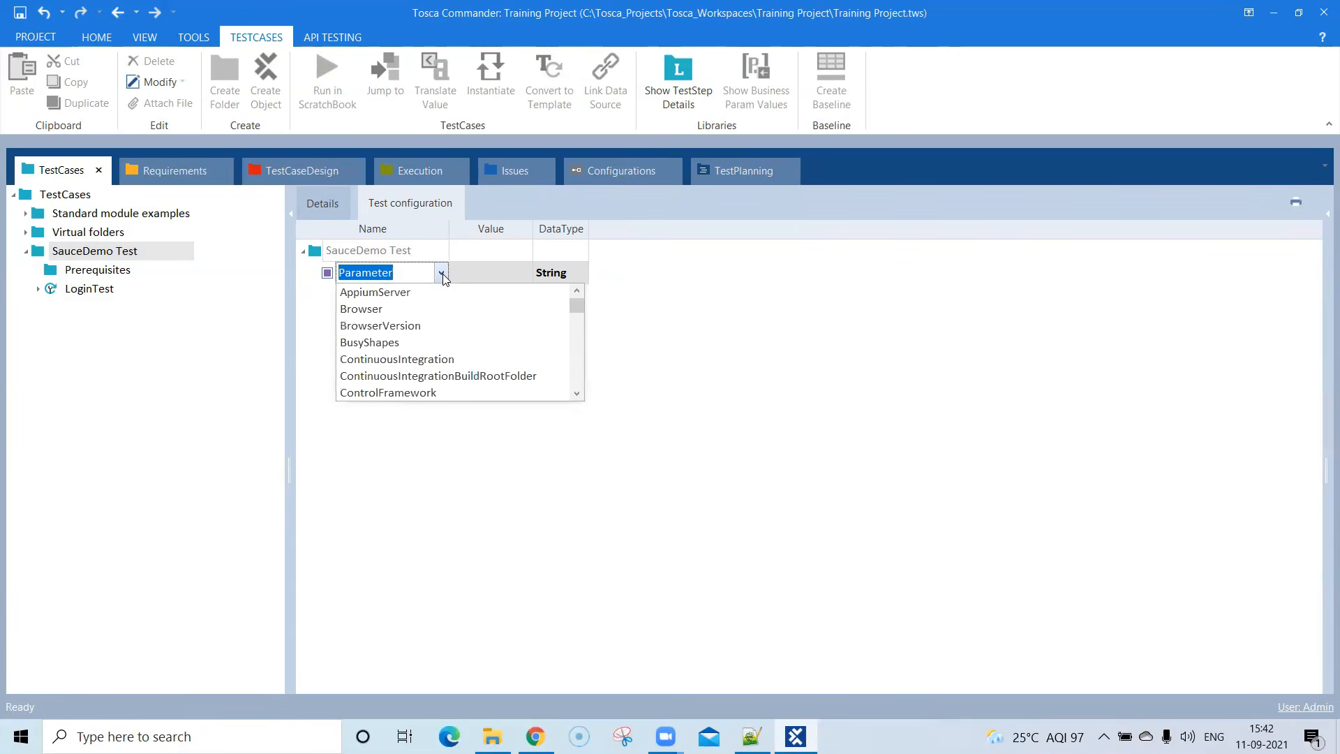
{"action": "type", "text": "Browser"}
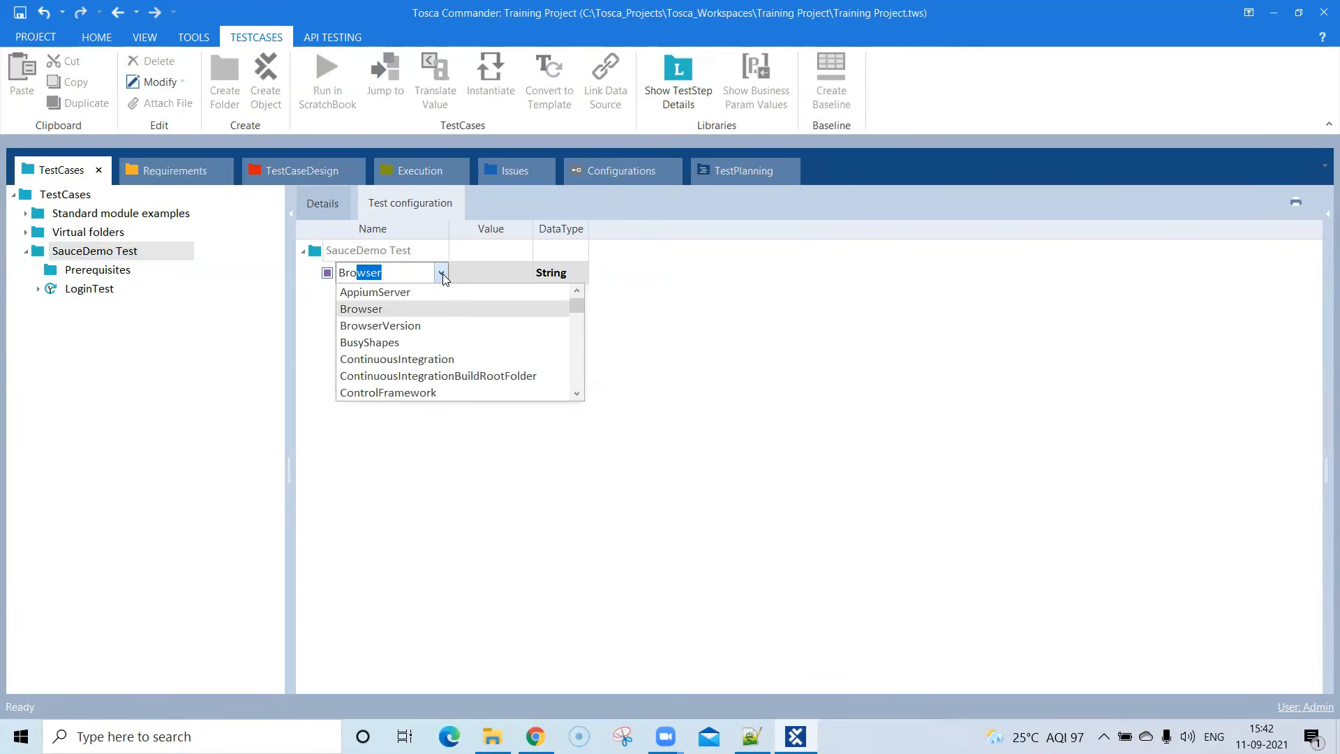
{"action": "left_click", "coordinate": [442, 275]}
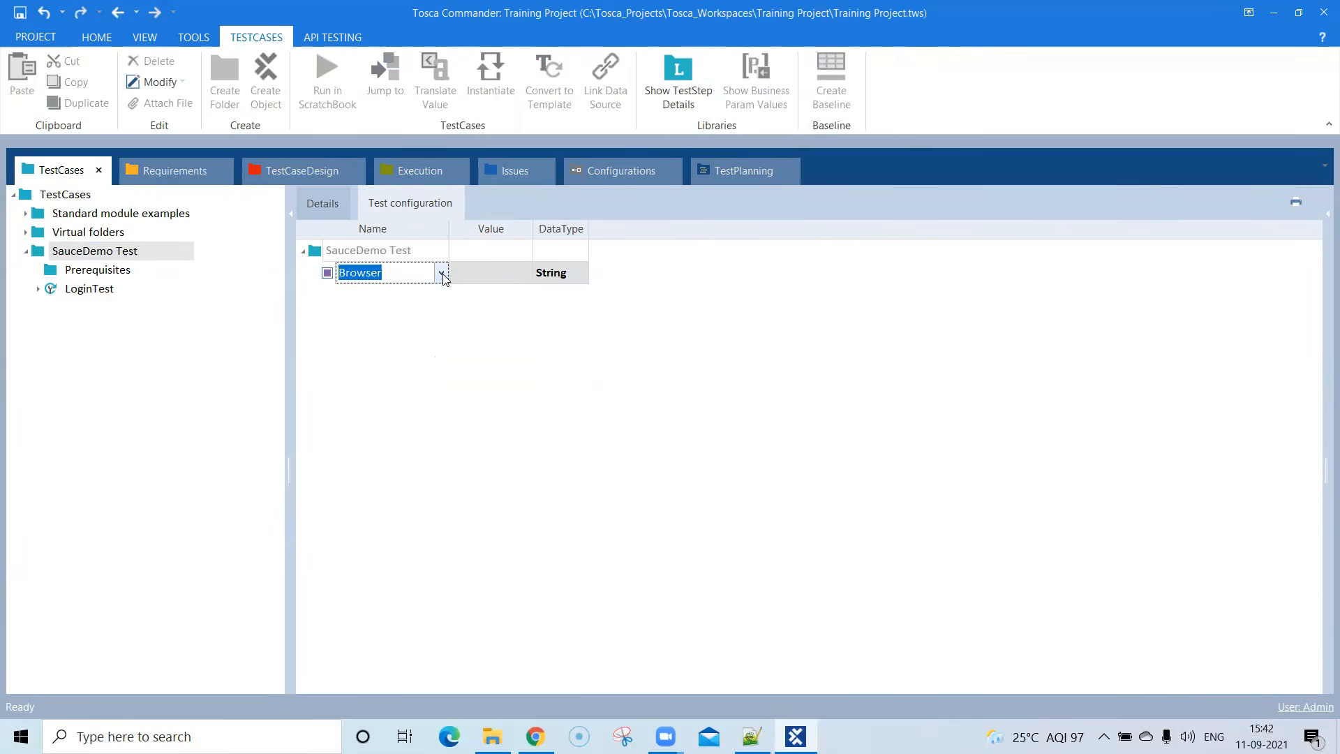
{"action": "left_click", "coordinate": [449, 328]}
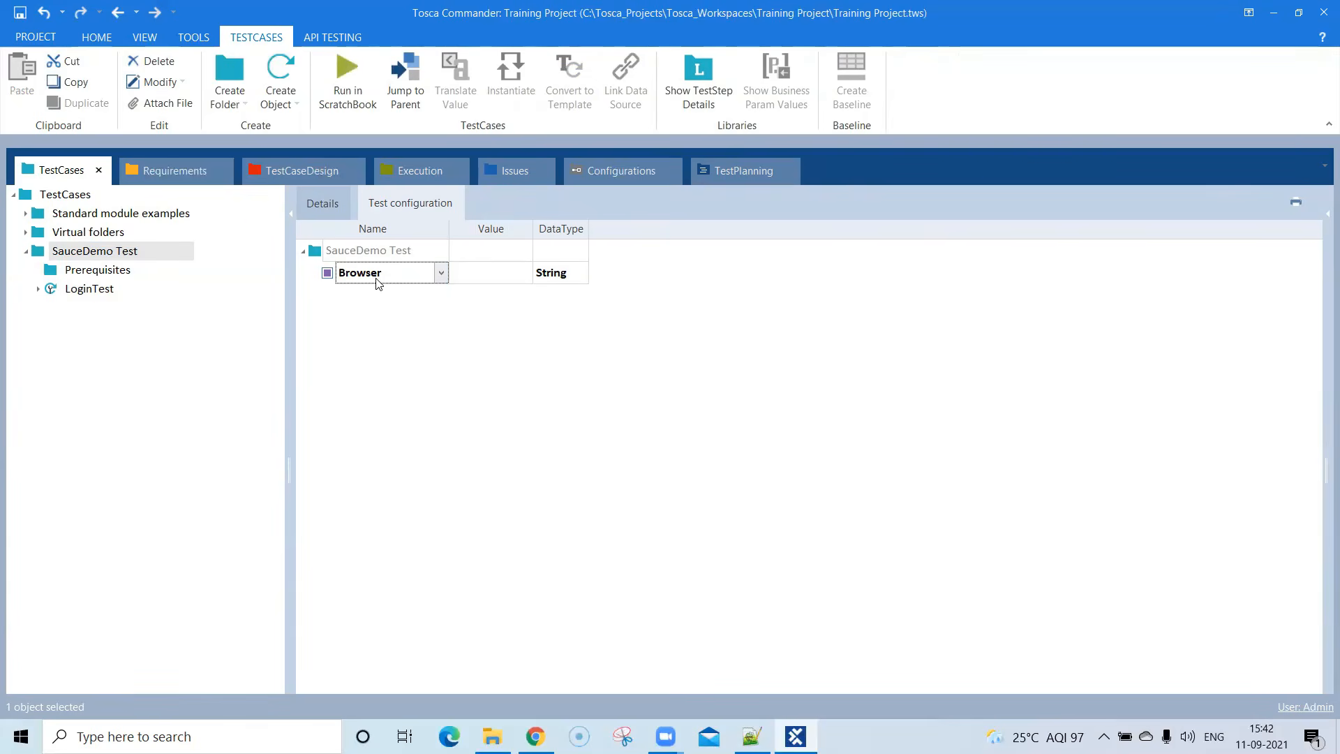
- Set the Browser test configuration parameter's value to Chrome
{"action": "left_click", "coordinate": [493, 275]}
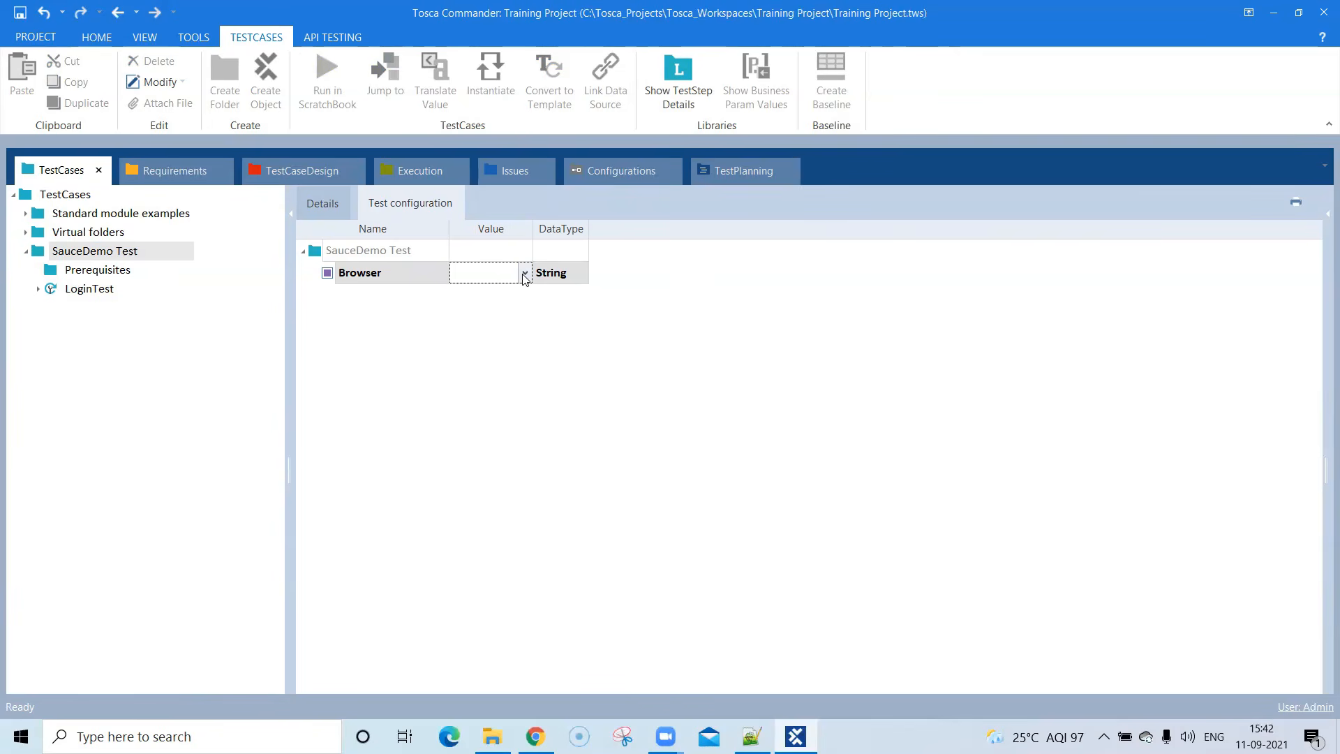
{"action": "left_click", "coordinate": [524, 275]}
{"action": "left_click", "coordinate": [518, 291]}
{"action": "left_click", "coordinate": [577, 275]}
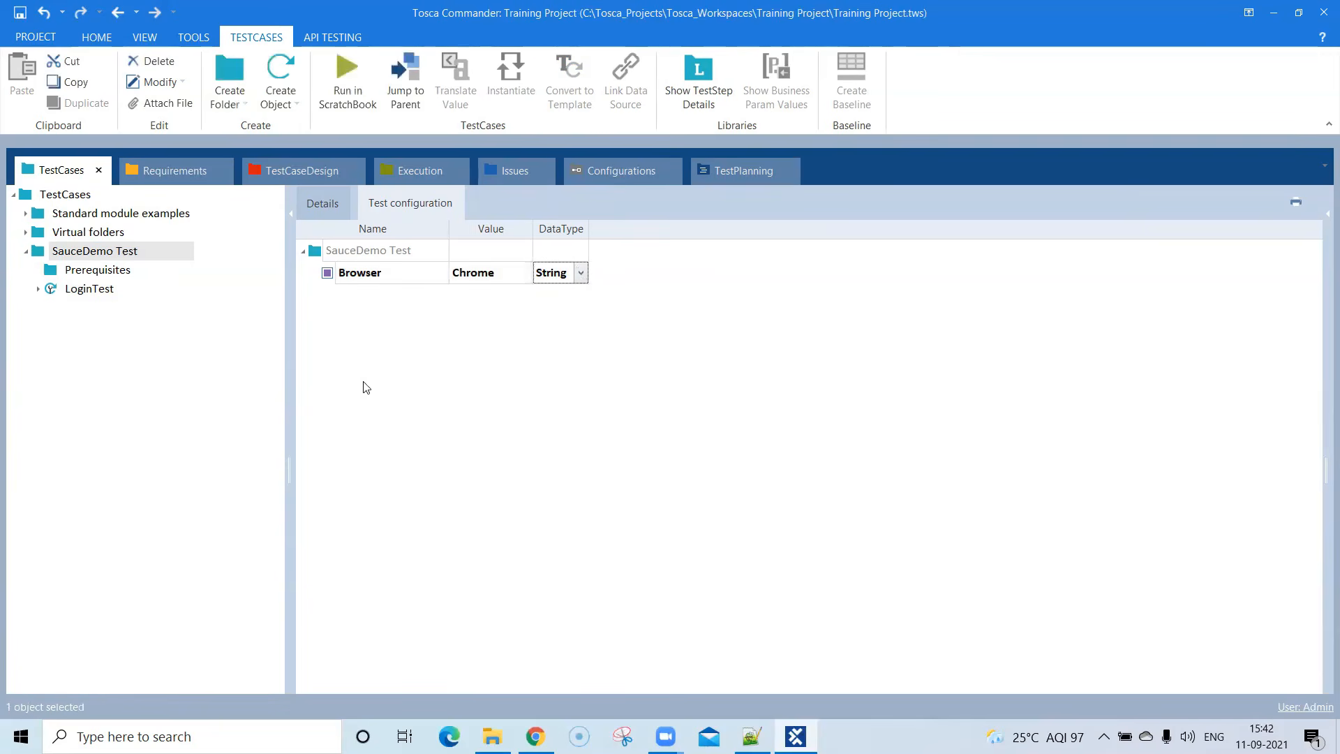
- Look through the predefined names available for the test configuration parameter, keeping Browser
{"action": "left_click", "coordinate": [377, 276]}
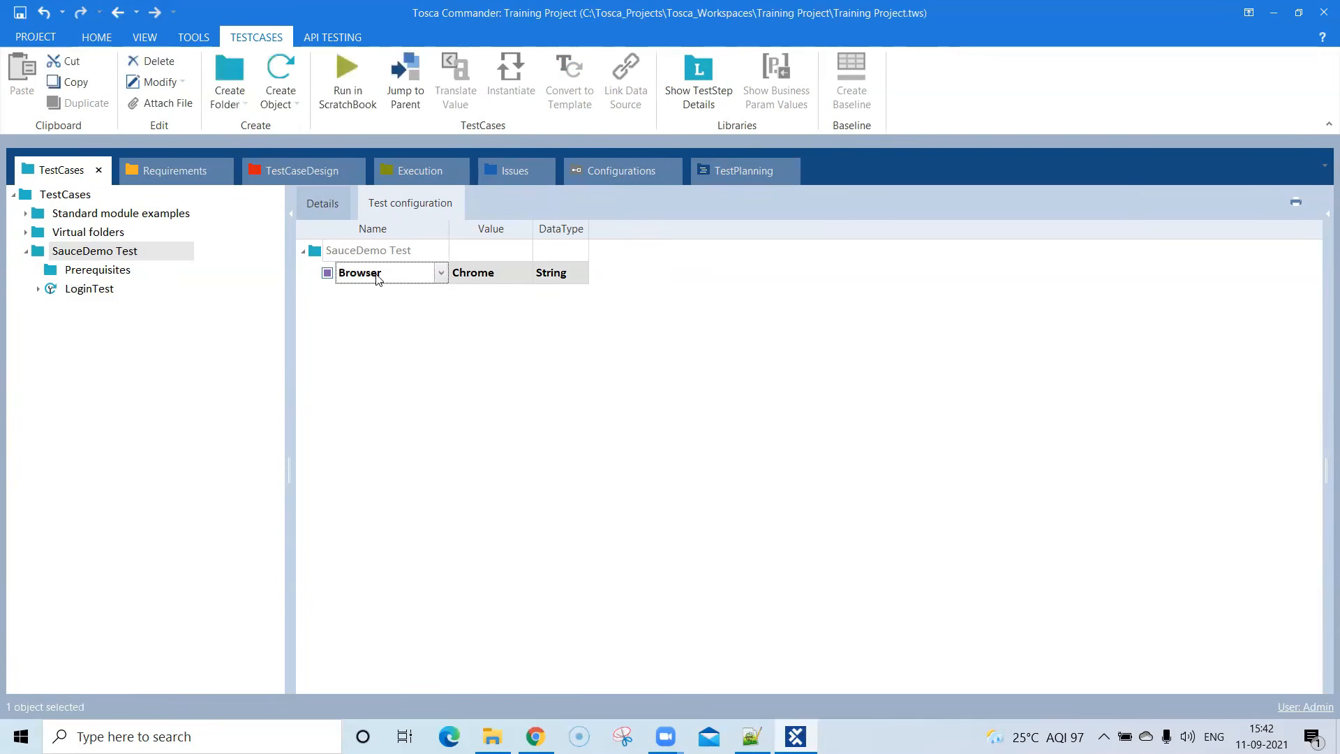
{"action": "left_click", "coordinate": [442, 274]}
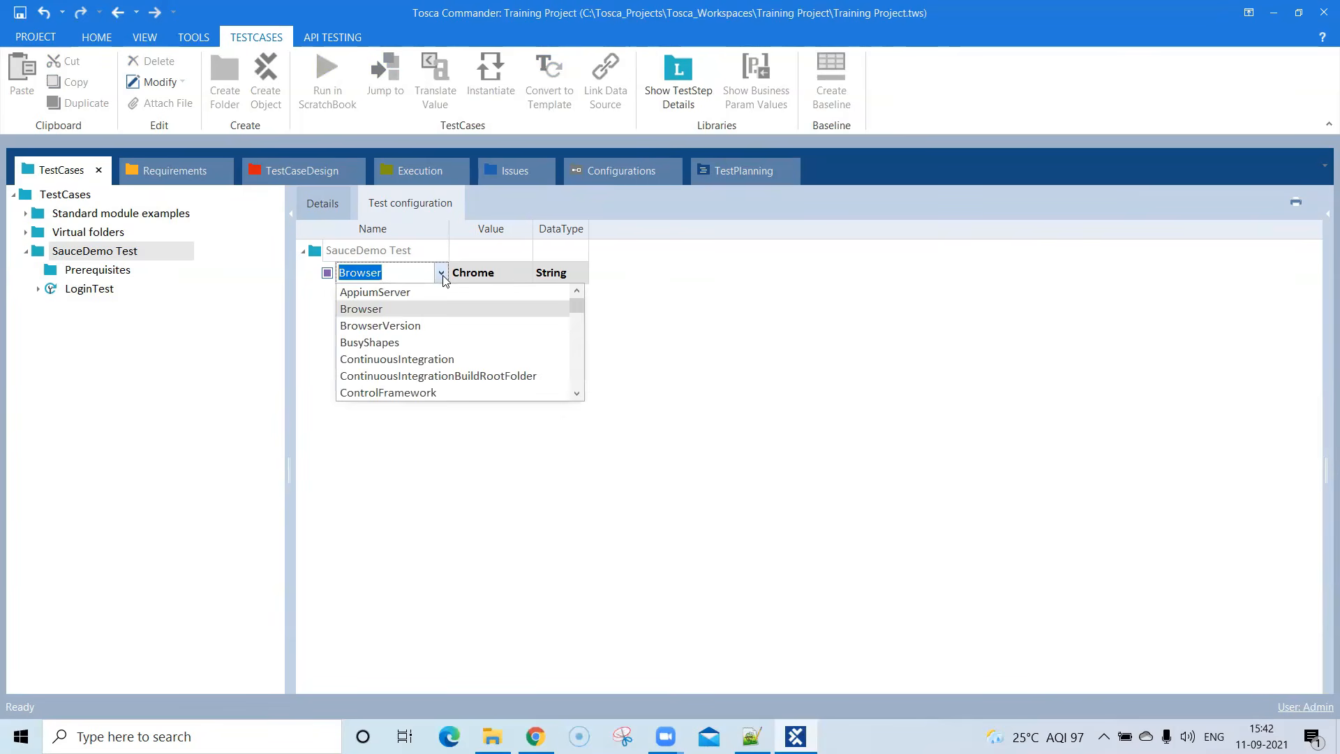
{"action": "scroll", "coordinate": [450, 373], "scroll_direction": "down", "scroll_amount": 8}
{"action": "scroll", "coordinate": [453, 365], "scroll_direction": "down", "scroll_amount": 10}
{"action": "scroll", "coordinate": [453, 365], "scroll_direction": "up", "scroll_amount": 18}
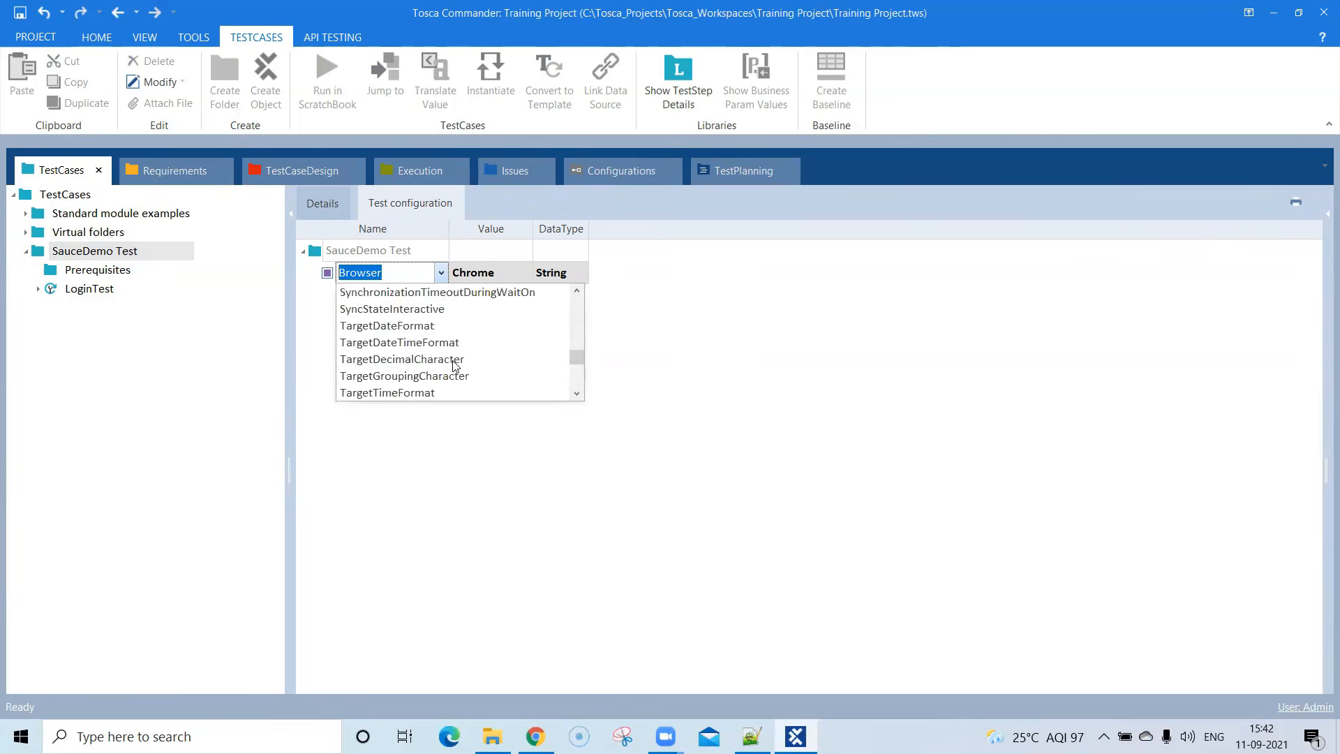
{"action": "left_click", "coordinate": [658, 344]}
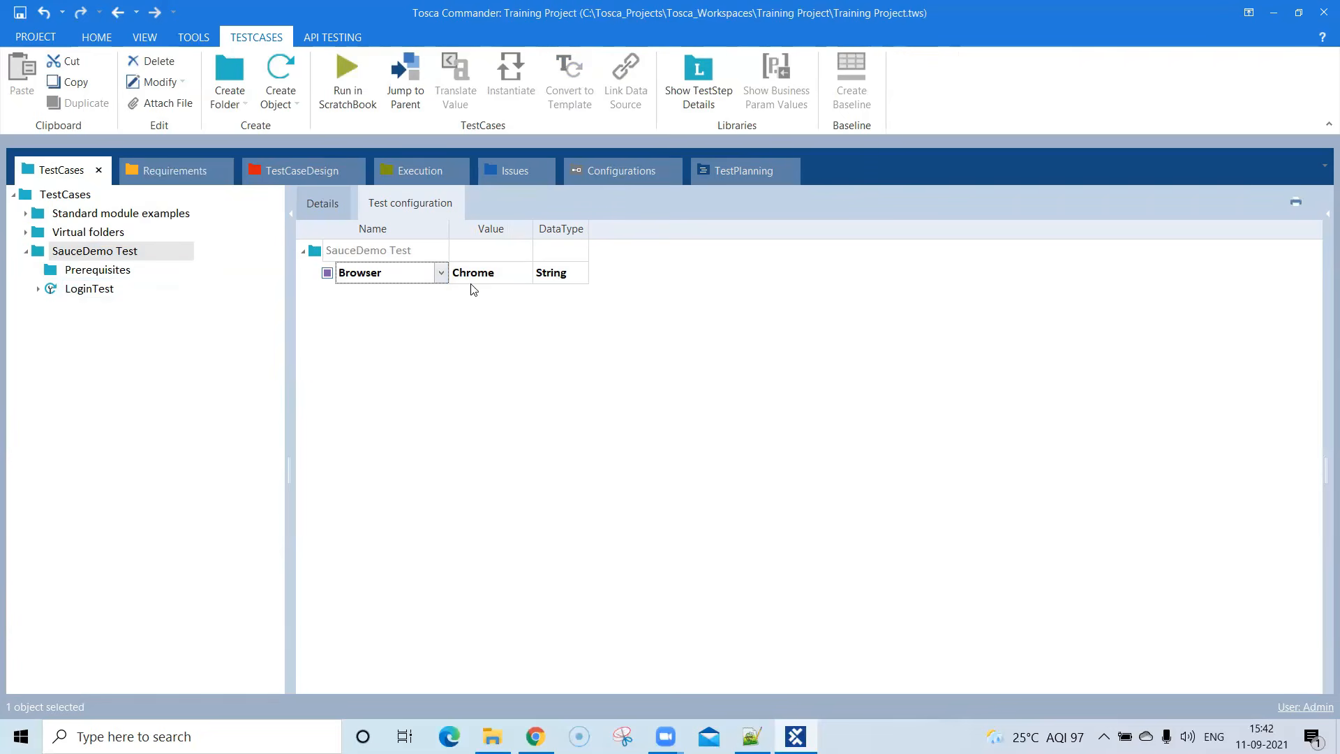
- Check the test configuration inherited by the Prerequisites folder and the LoginTest test case
{"action": "left_click", "coordinate": [129, 275]}
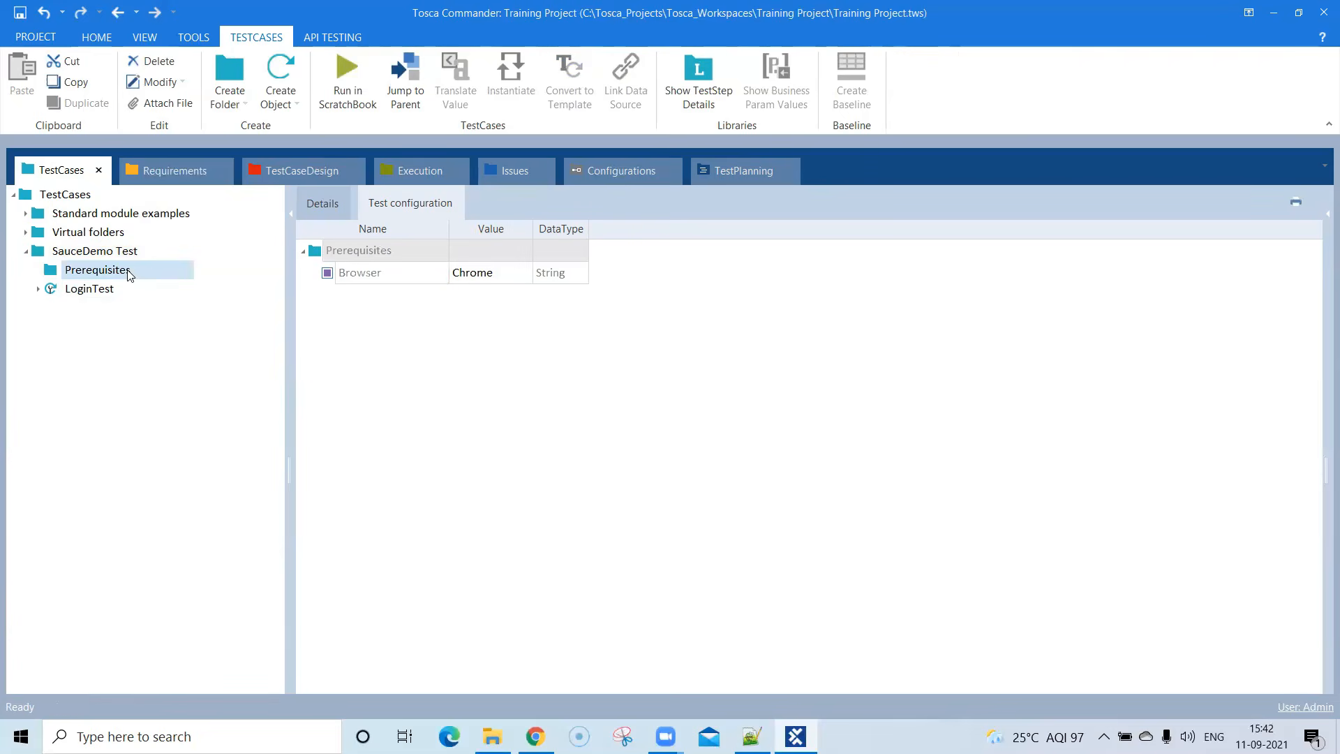
{"action": "left_click", "coordinate": [101, 293]}
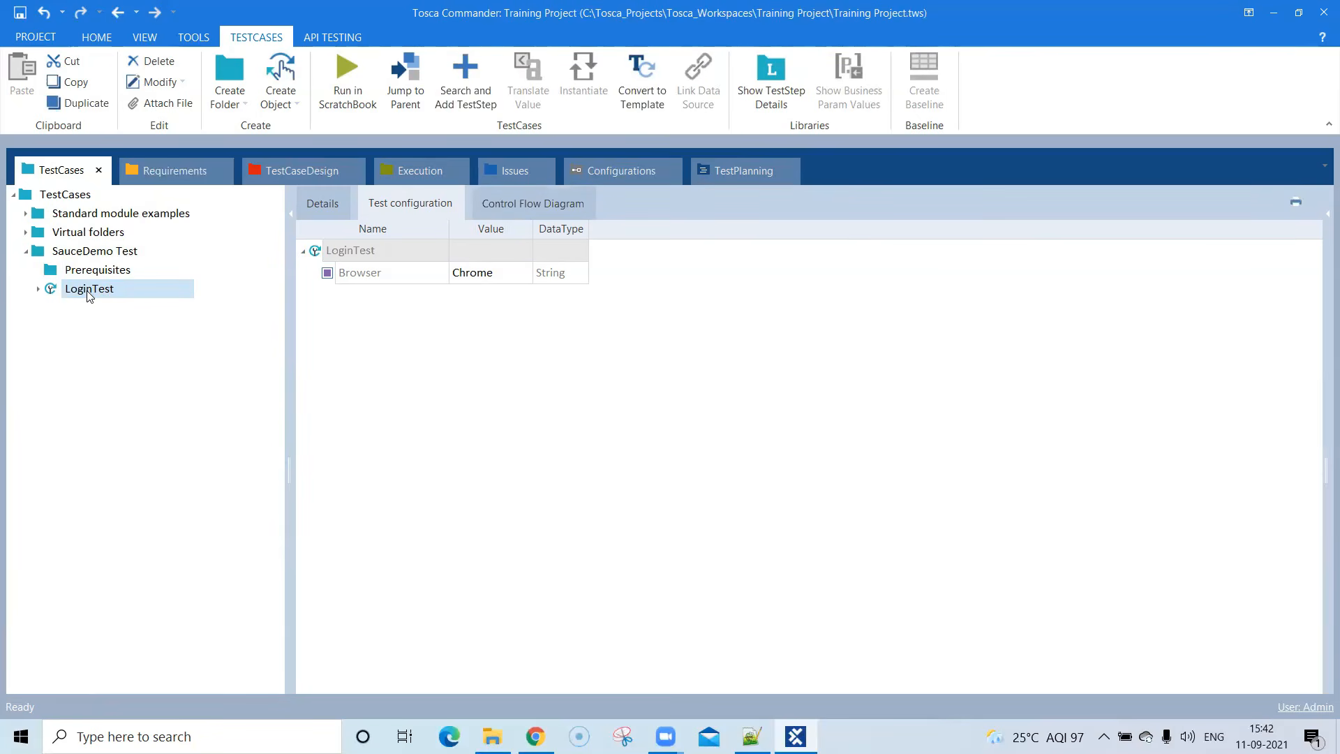
{"action": "left_click", "coordinate": [88, 276]}
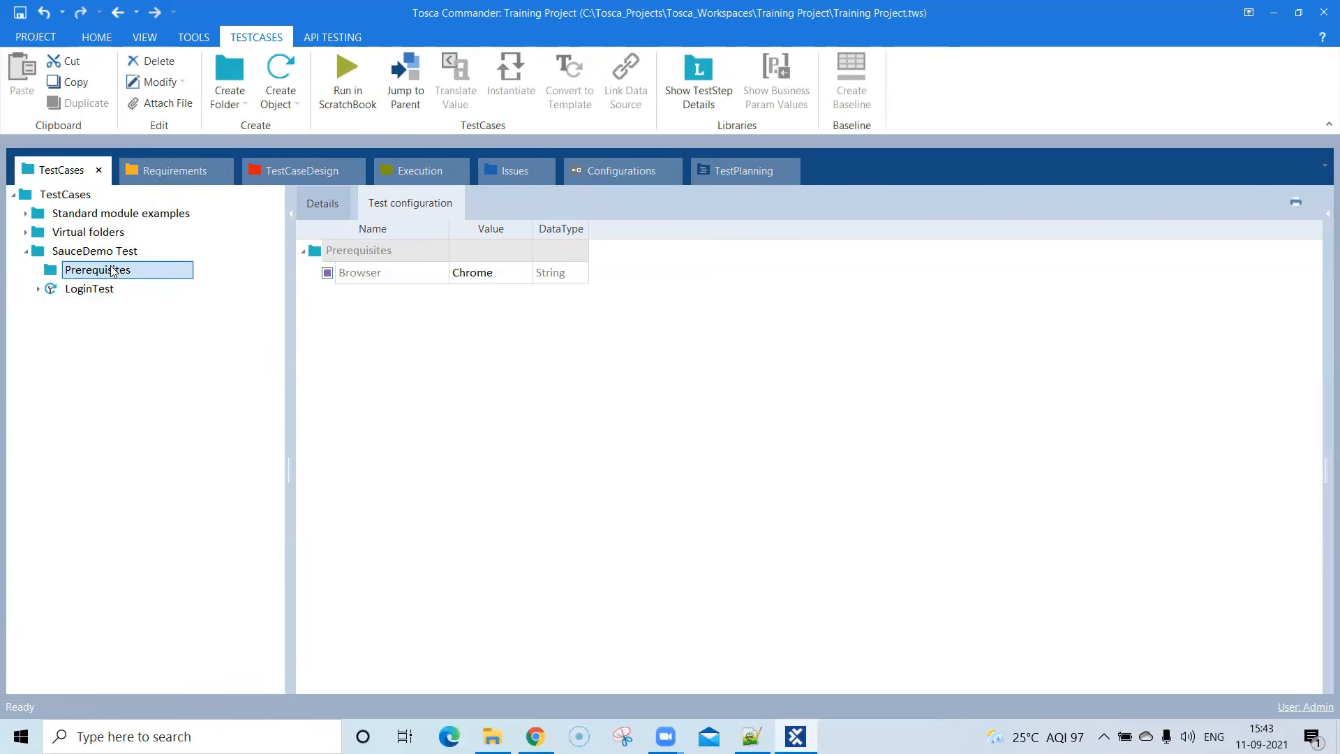
{"action": "right_click", "coordinate": [111, 271]}
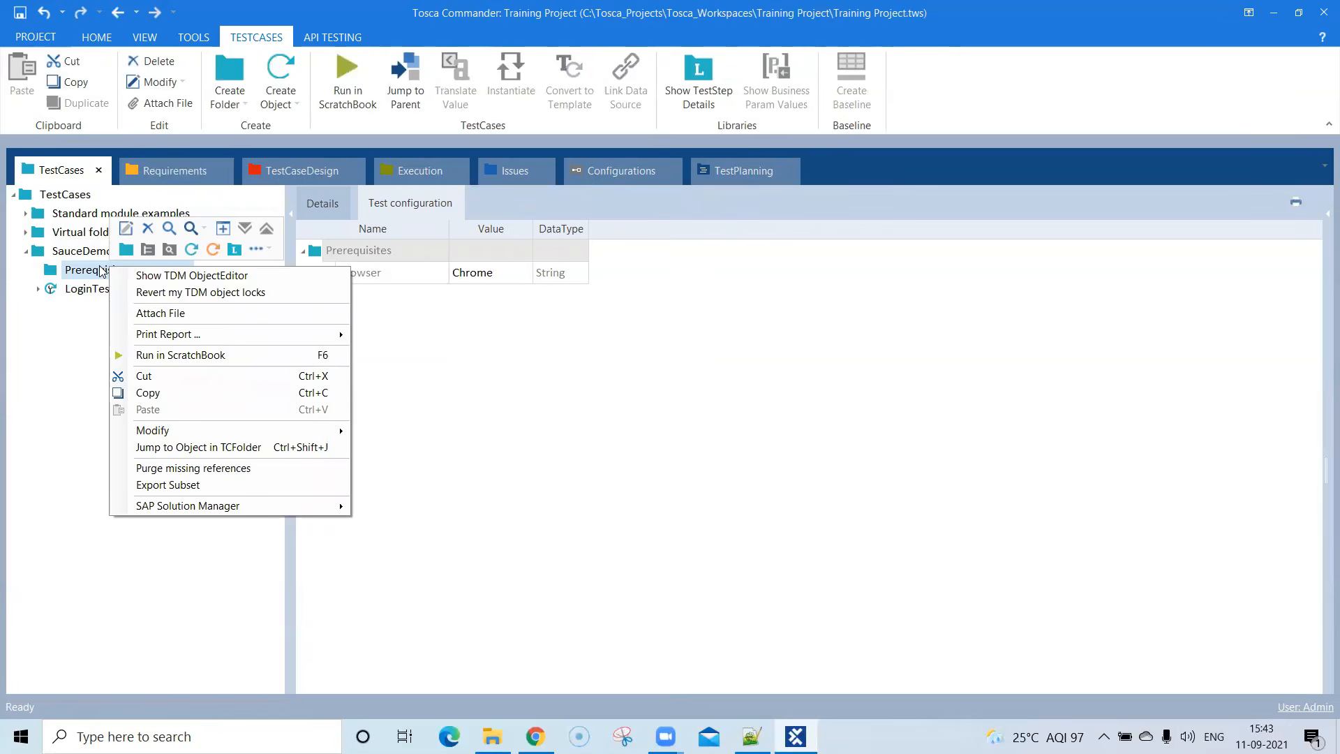
{"action": "left_click", "coordinate": [502, 344]}
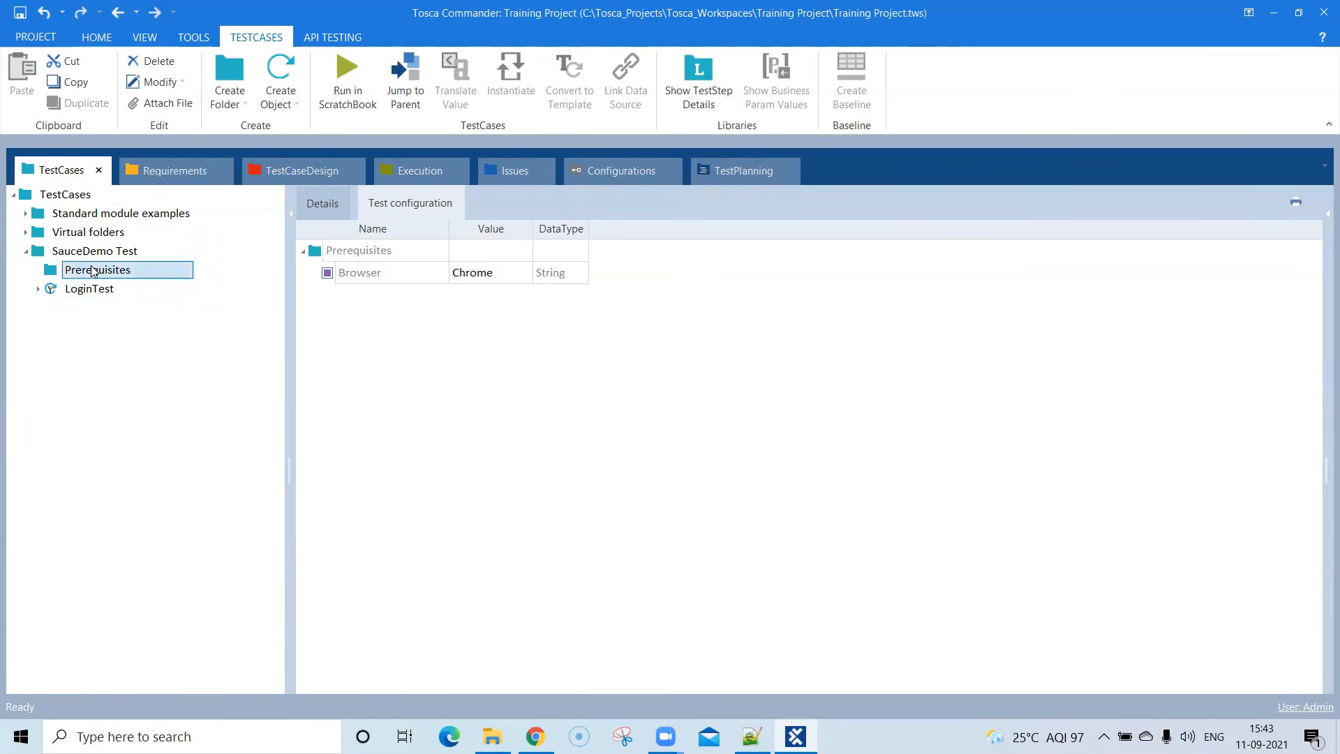
{"action": "left_click", "coordinate": [304, 251]}
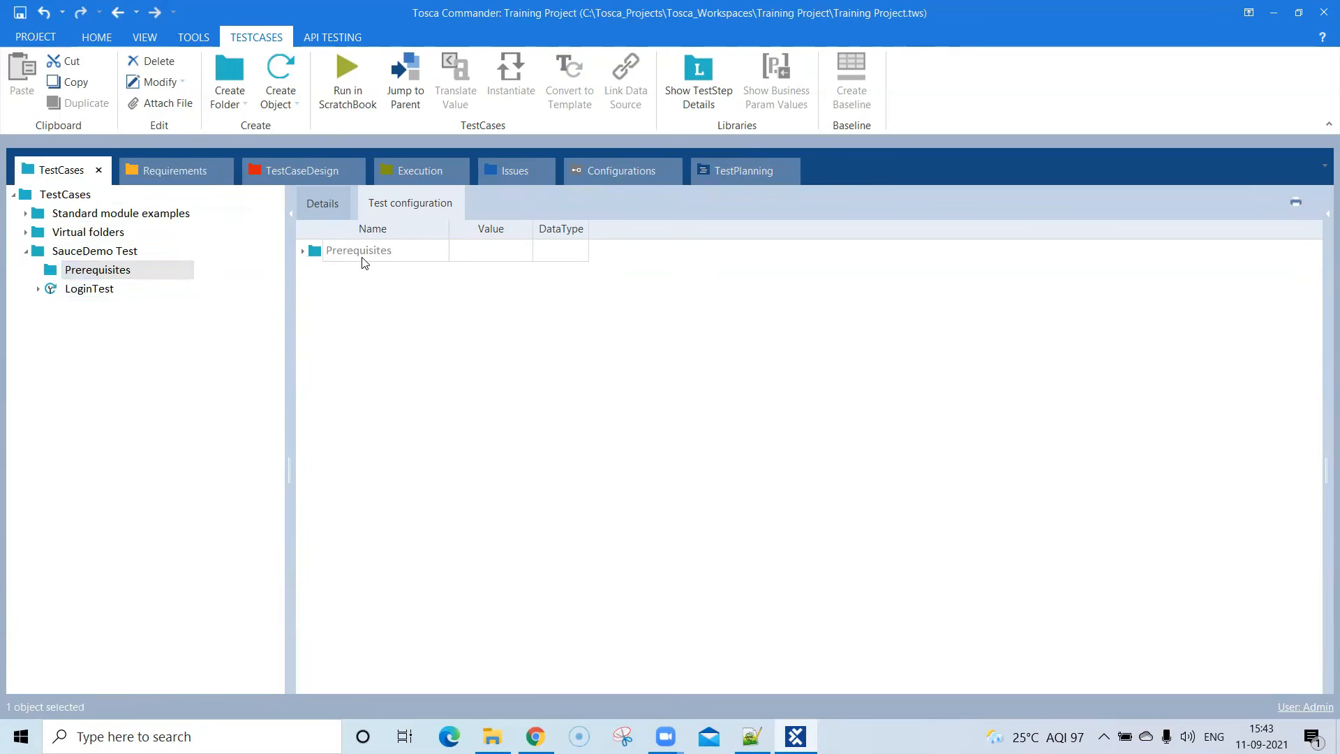
- Show the details of the Prerequisites folder and dock the Modules section beside the test cases
{"action": "left_click", "coordinate": [328, 203]}
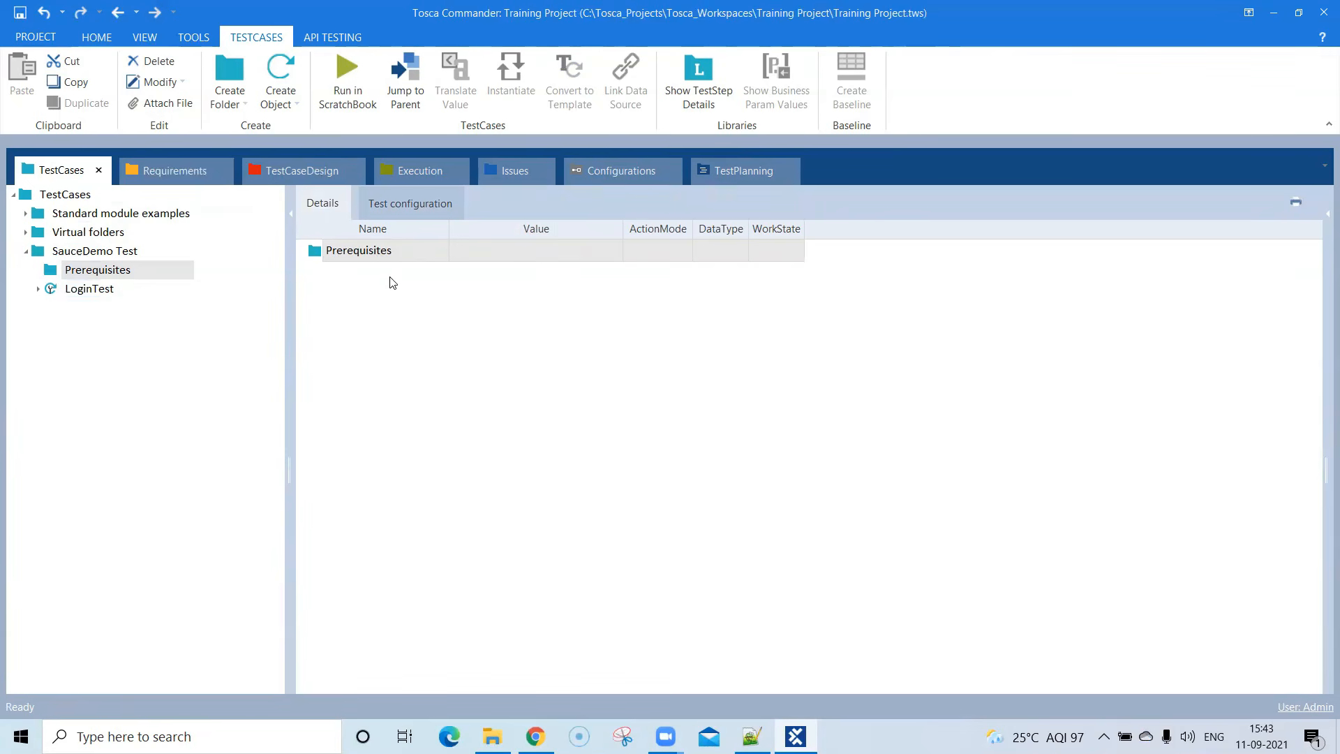
{"action": "left_click", "coordinate": [379, 259]}
{"action": "key", "text": "ctrl+t"}
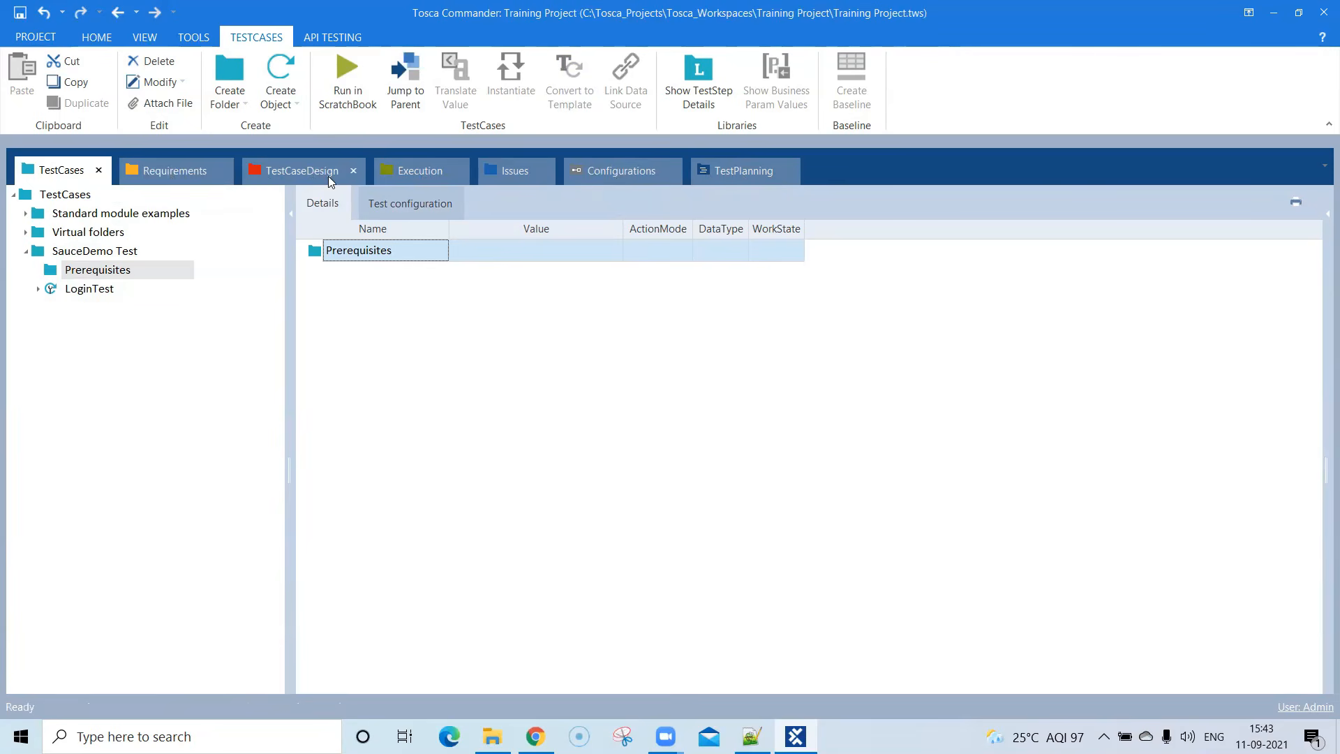
{"action": "left_click", "coordinate": [193, 37]}
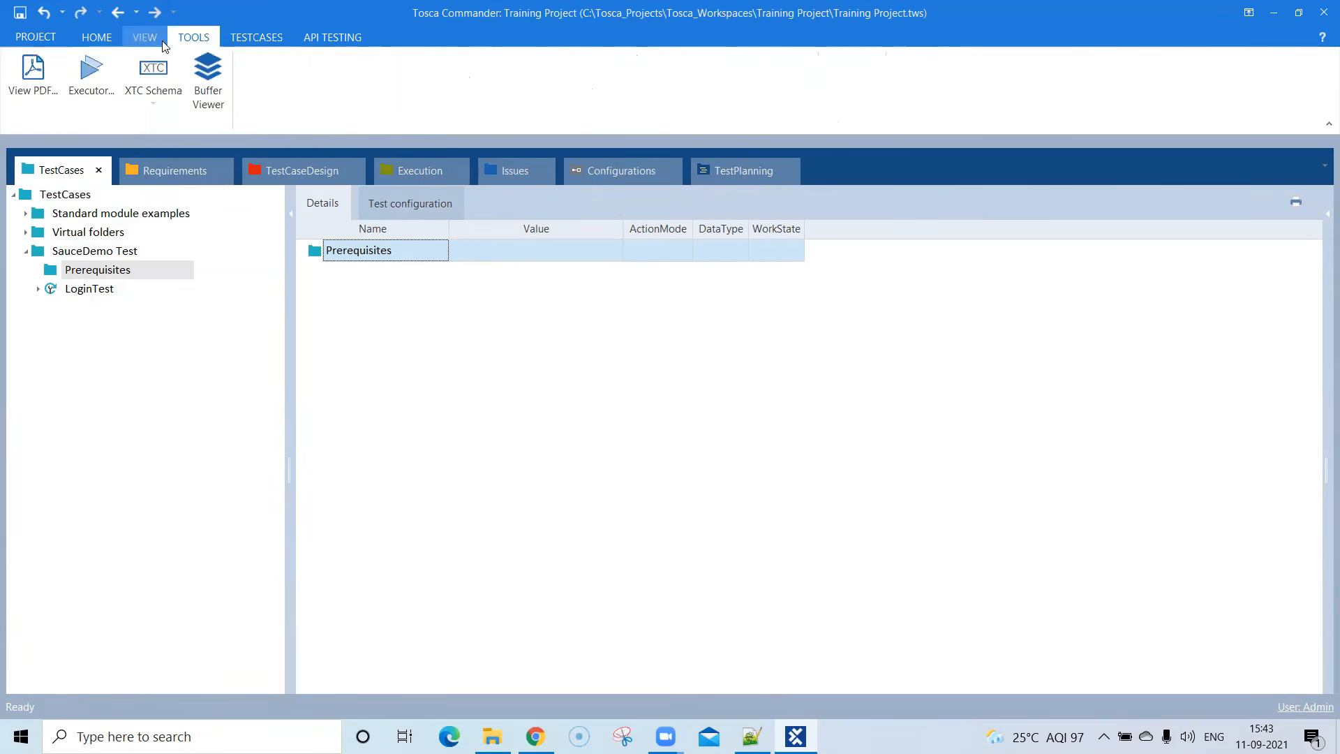
{"action": "left_click", "coordinate": [131, 39]}
{"action": "left_click", "coordinate": [102, 39]}
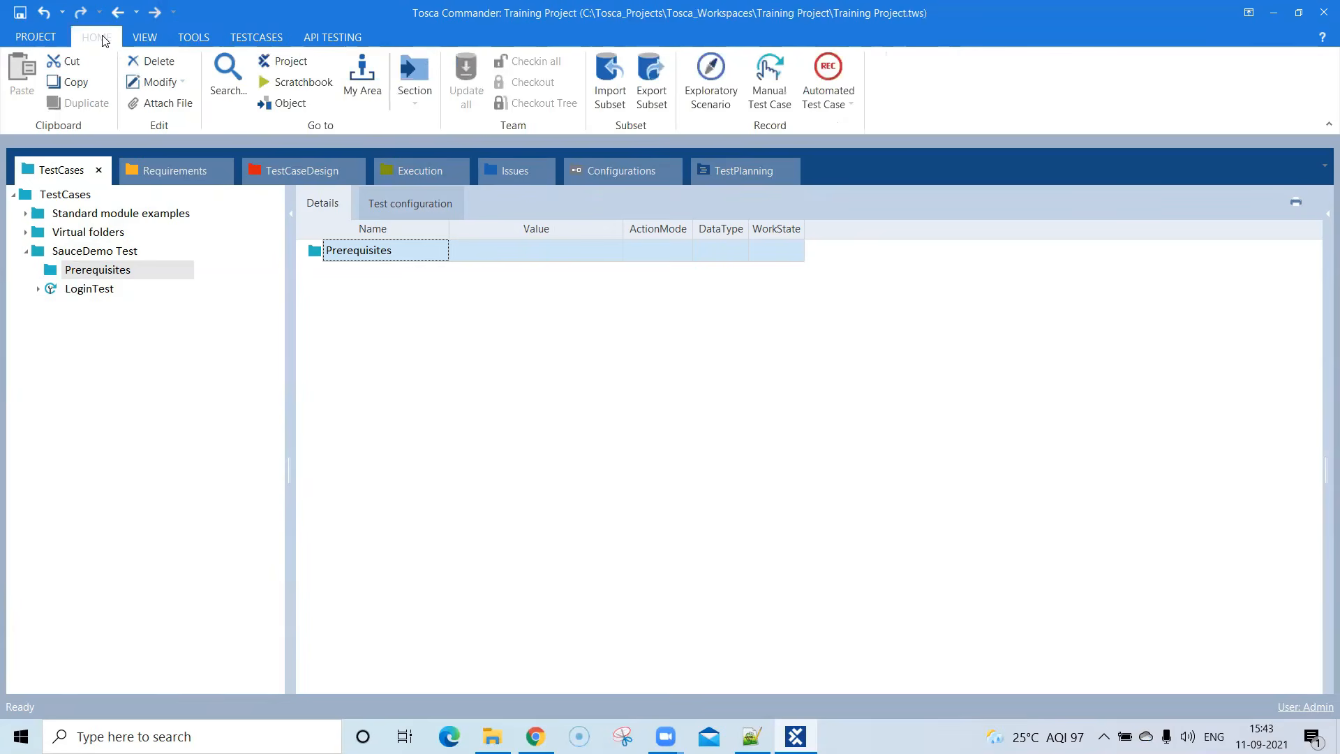
{"action": "left_click", "coordinate": [330, 37]}
{"action": "left_click", "coordinate": [255, 40]}
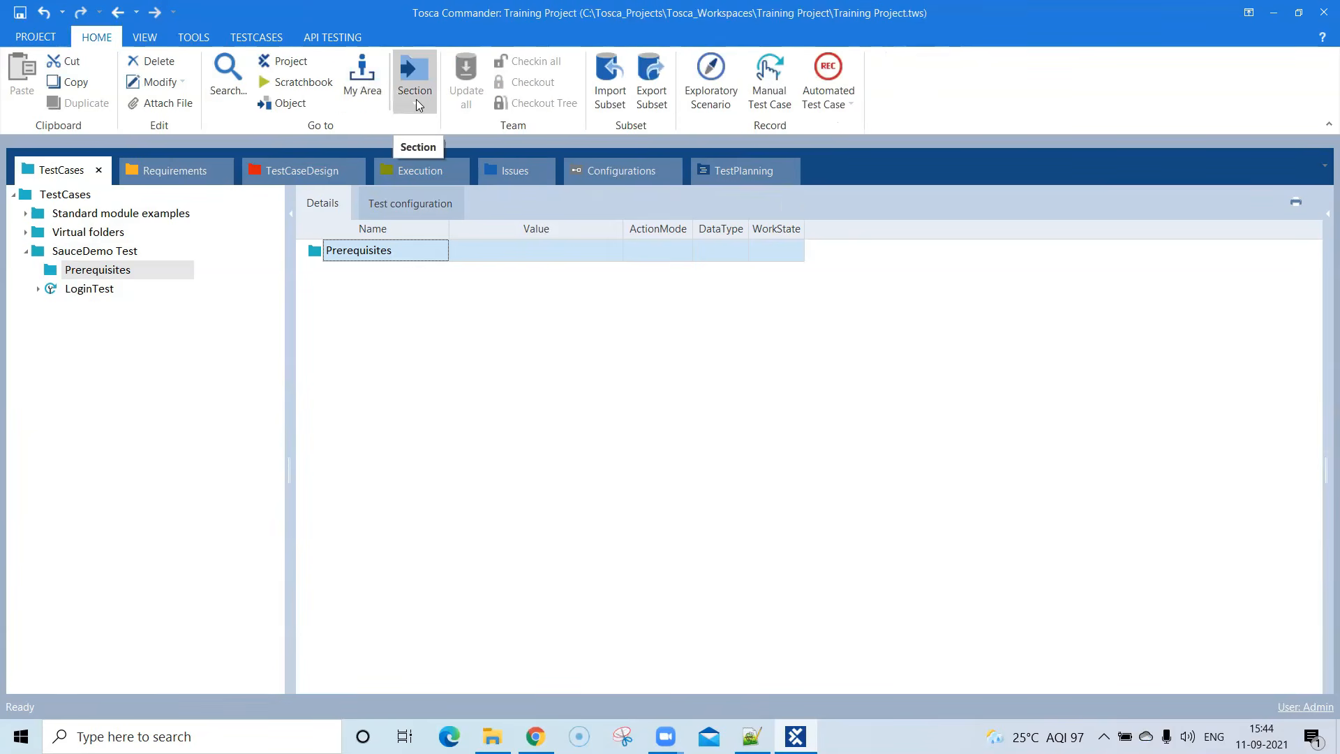
{"action": "left_click", "coordinate": [414, 93]}
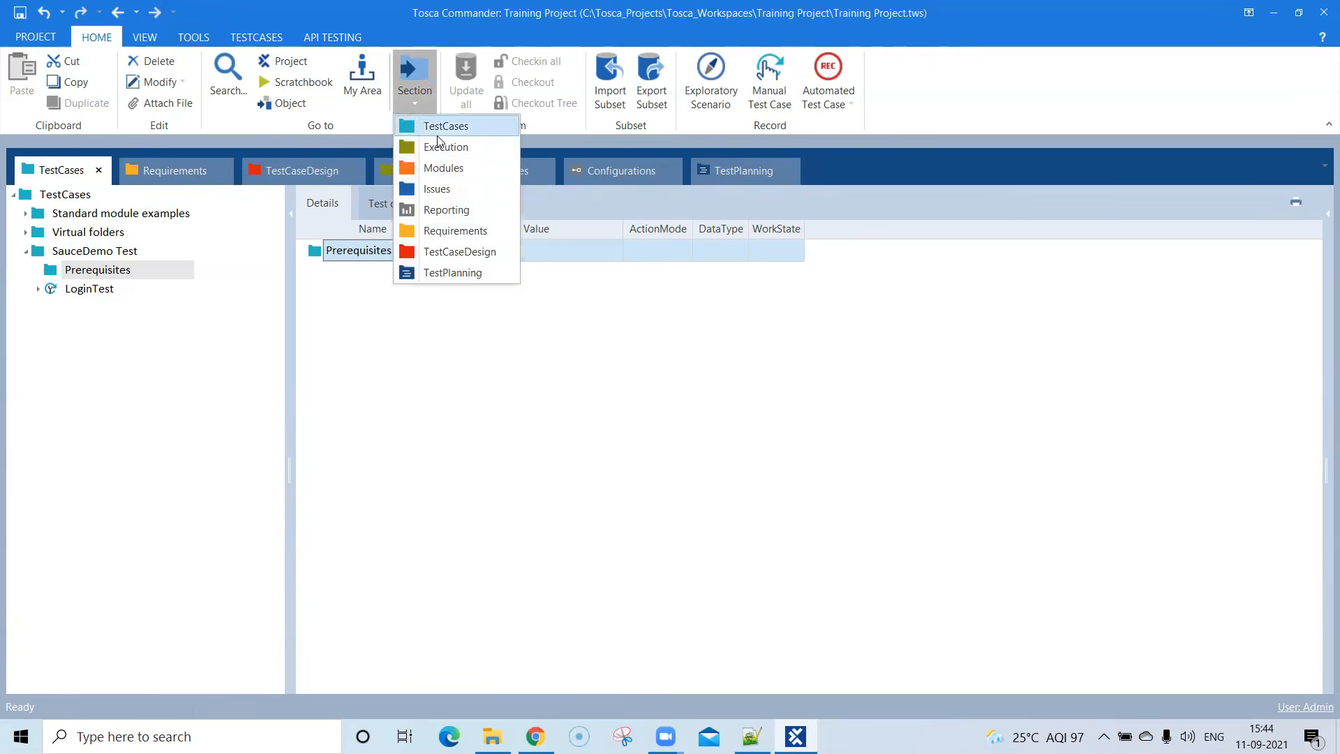
{"action": "left_click", "coordinate": [444, 170]}
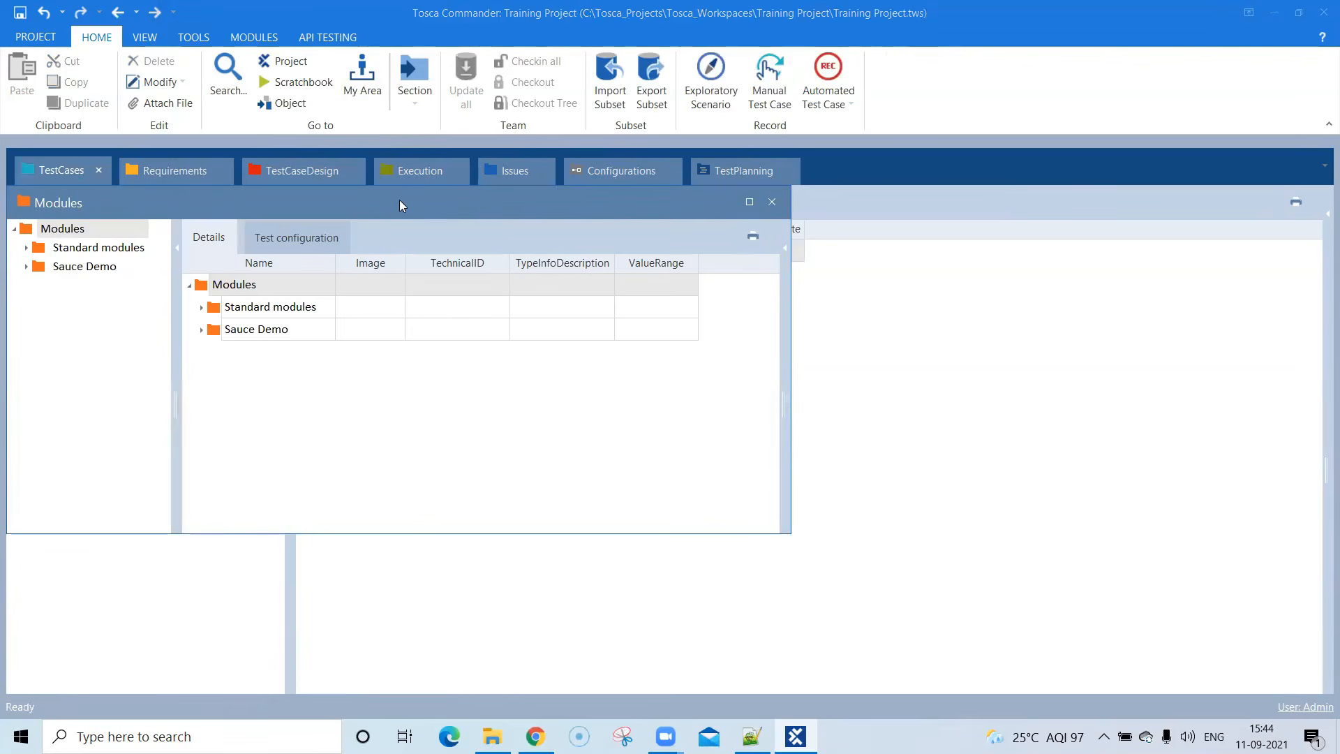
{"action": "left_click_drag", "start_coordinate": [400, 202], "coordinate": [700, 422]}
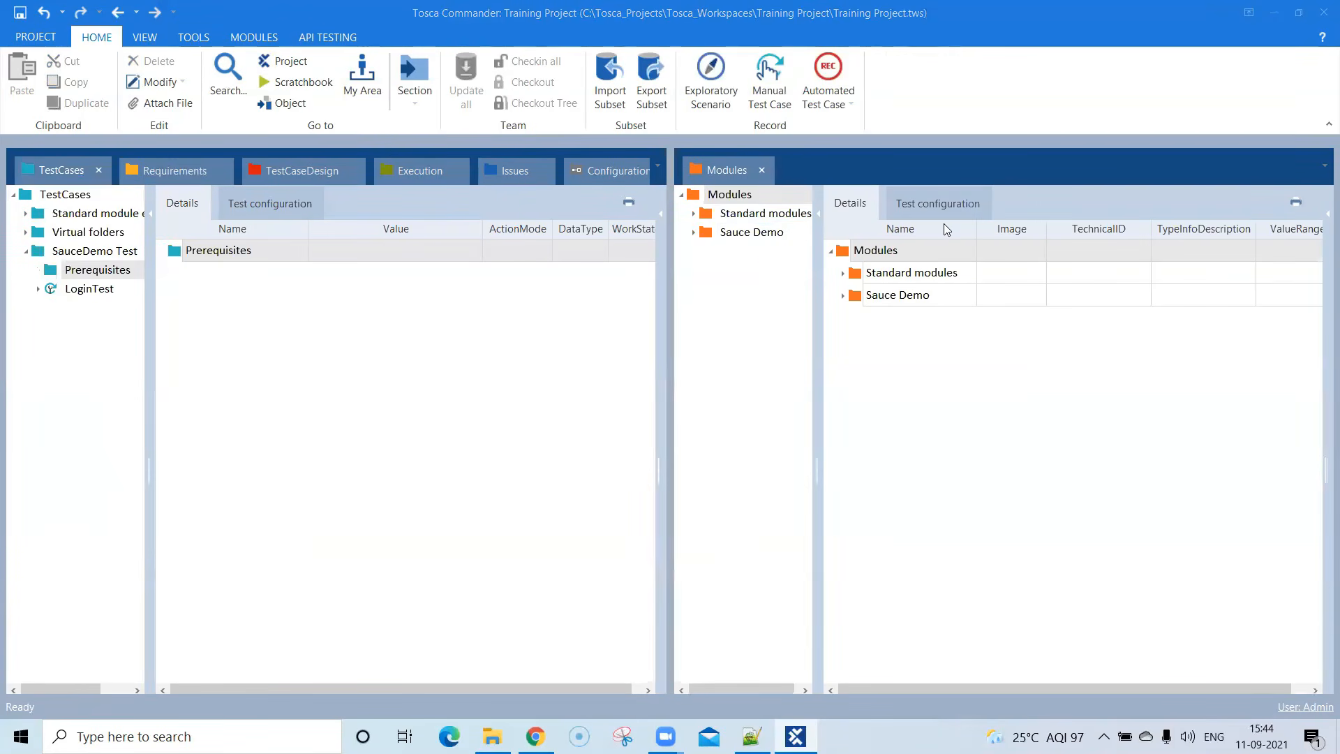
- Add the OpenUrl module from TBox XEngines' Html folder to the Prerequisites folder as a new test case, and close the Modules section
{"action": "left_click", "coordinate": [694, 213]}
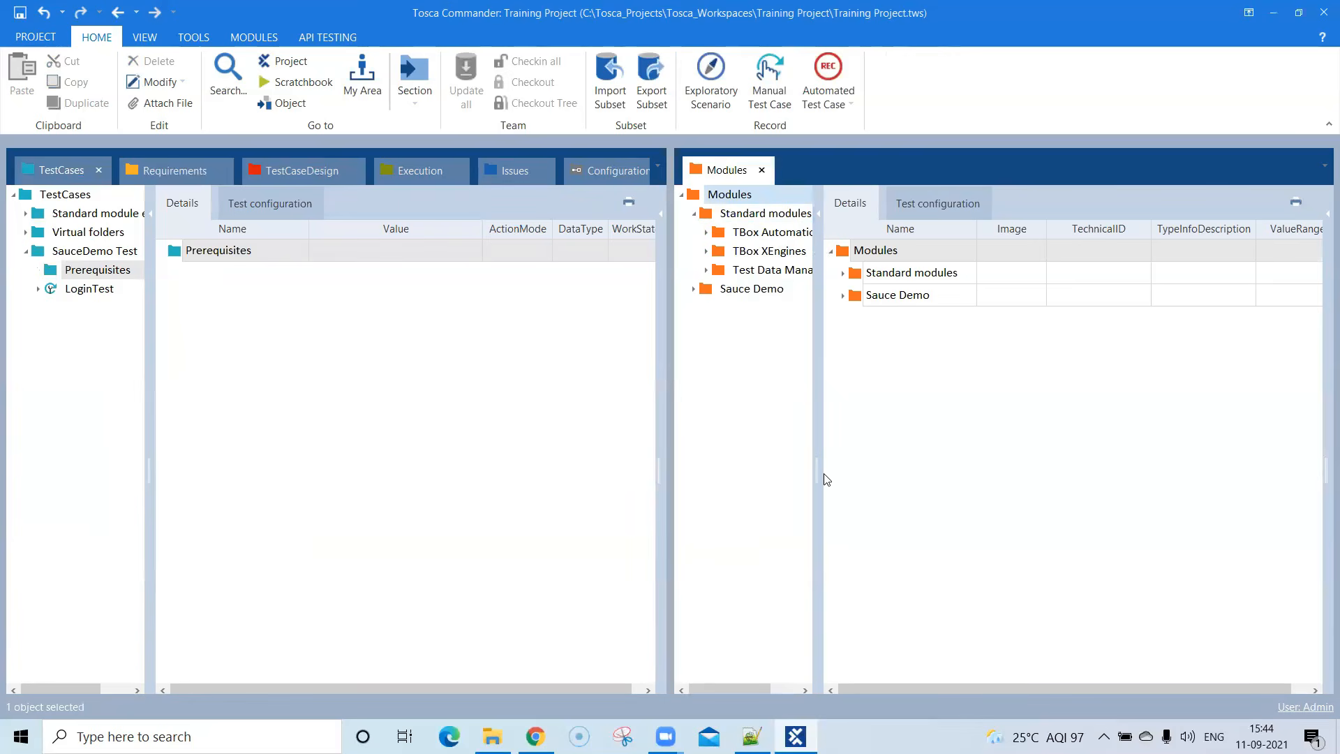
{"action": "left_click_drag", "start_coordinate": [816, 474], "coordinate": [874, 474]}
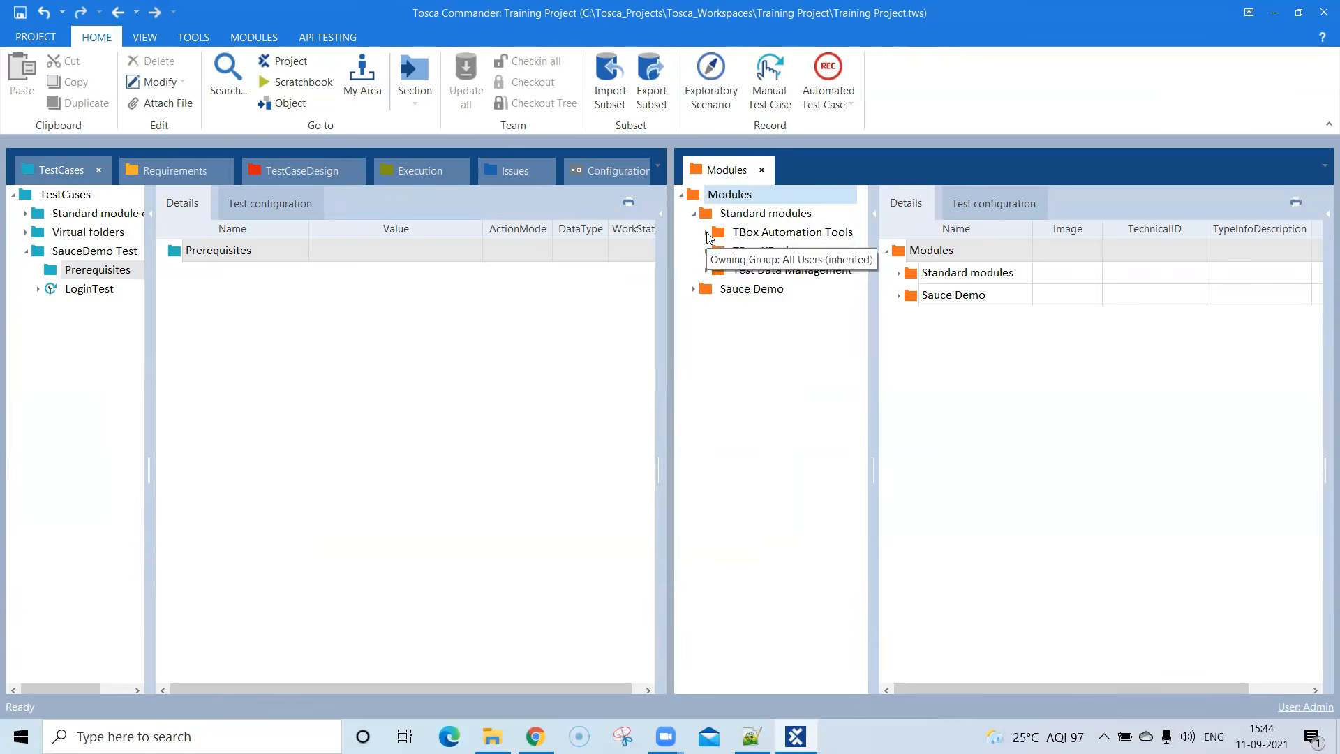
{"action": "left_click", "coordinate": [707, 253]}
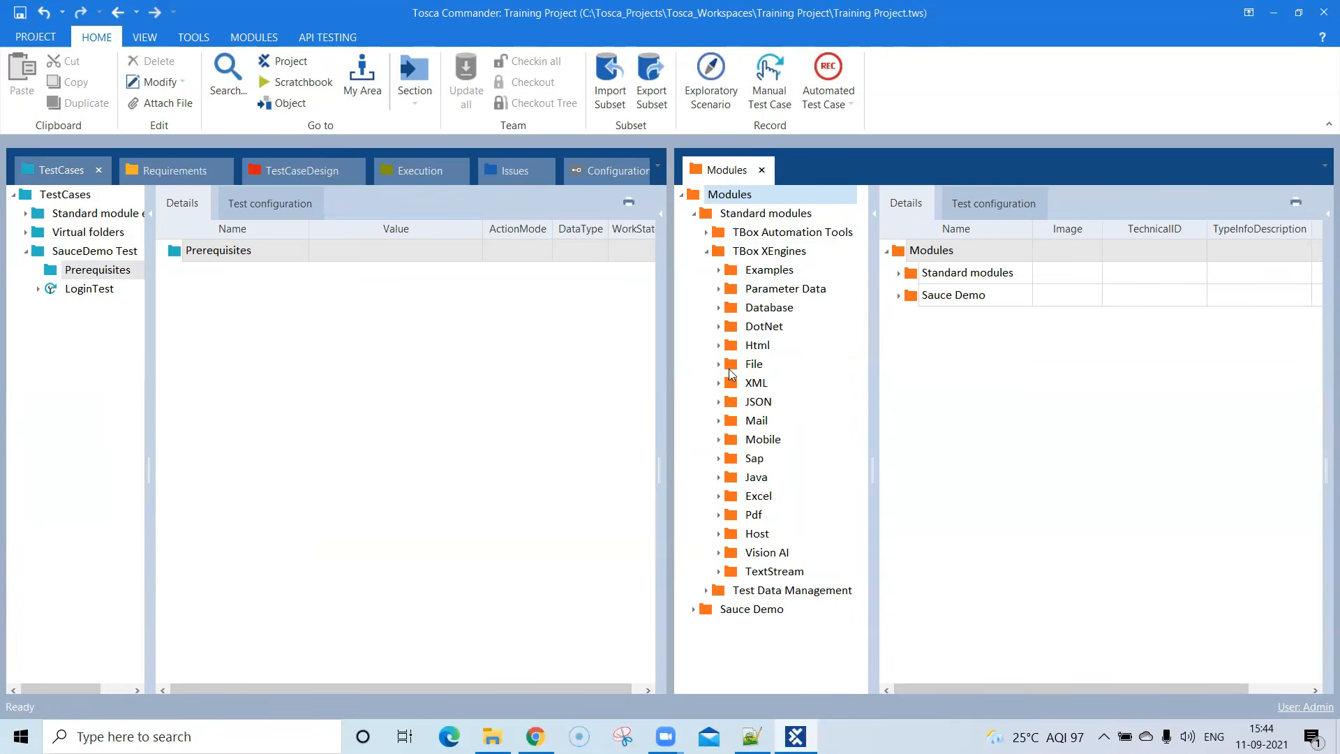
{"action": "left_click", "coordinate": [719, 345]}
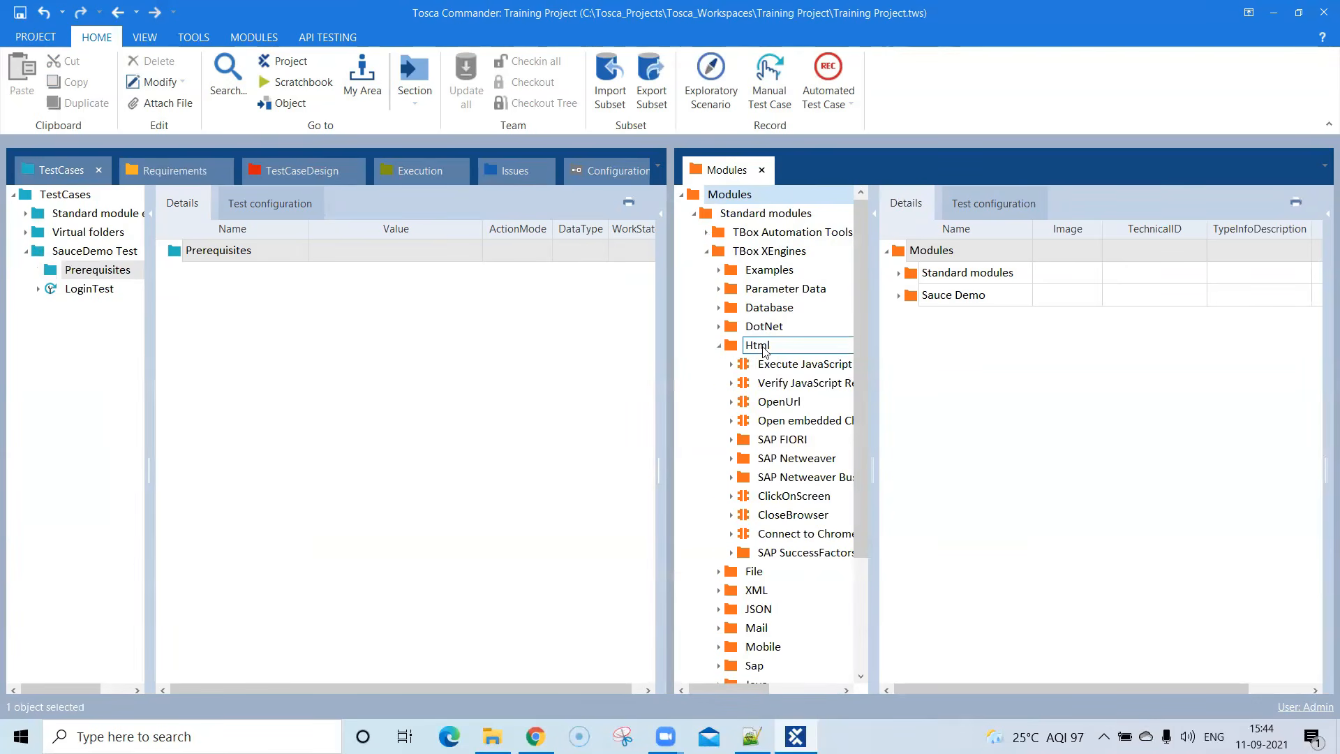
{"action": "left_click", "coordinate": [778, 405]}
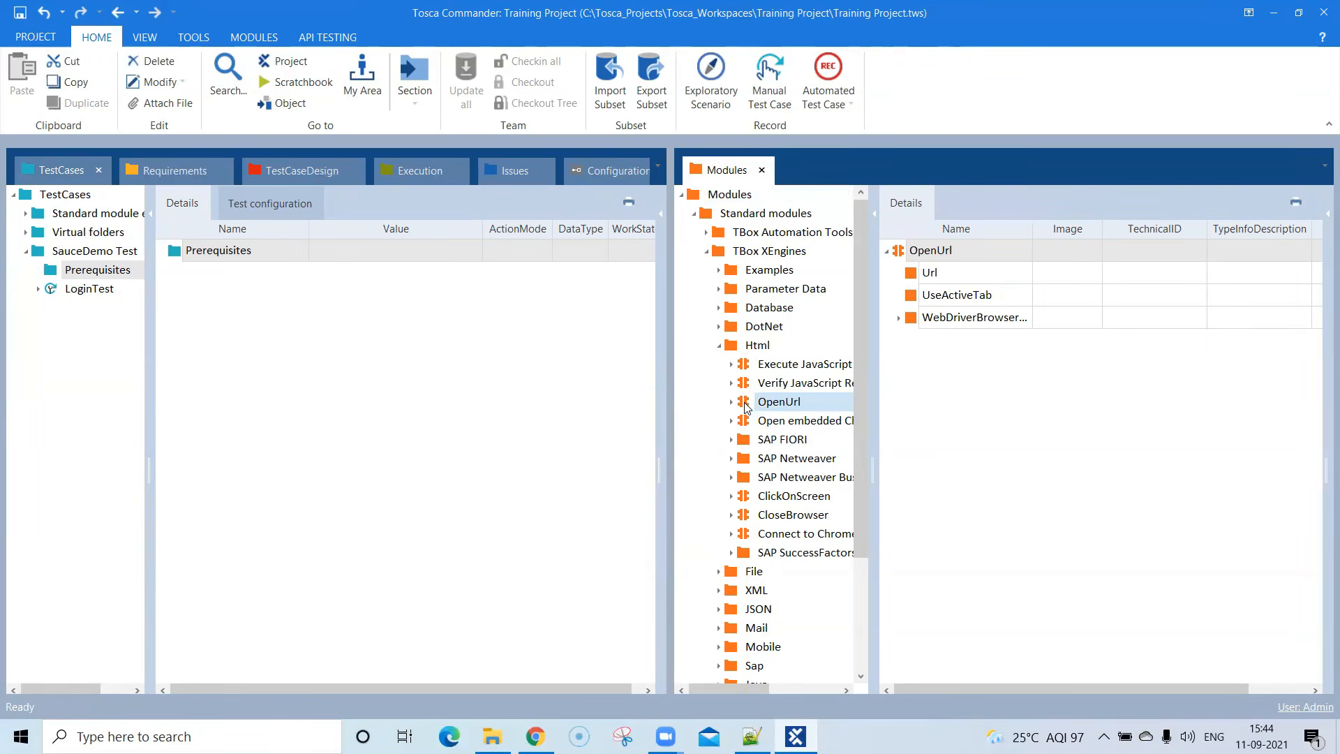
{"action": "left_click_drag", "start_coordinate": [745, 408], "coordinate": [220, 259]}
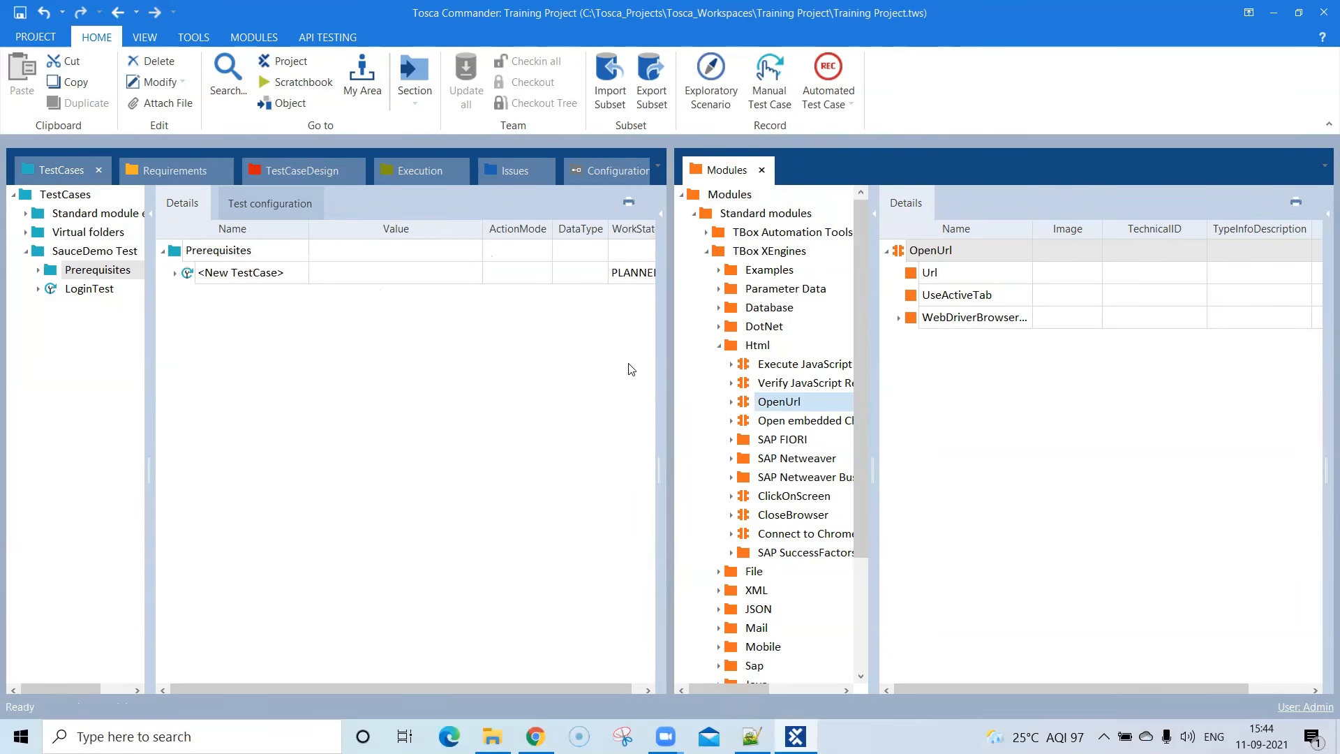
{"action": "left_click", "coordinate": [763, 171]}
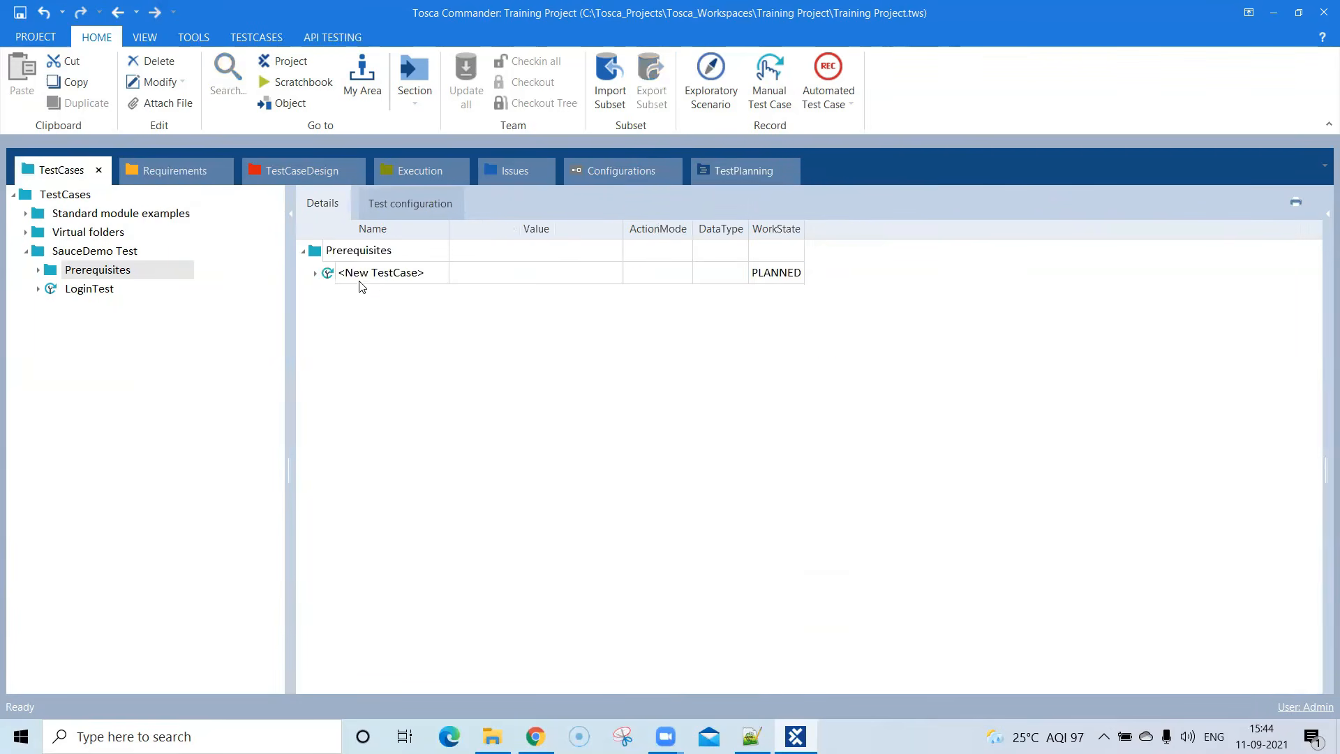
- Rename the new test case in the Prerequisites folder Open Application
{"action": "left_click", "coordinate": [381, 277]}
{"action": "left_click", "coordinate": [390, 275]}
{"action": "left_click_drag", "start_coordinate": [427, 272], "coordinate": [336, 273]}
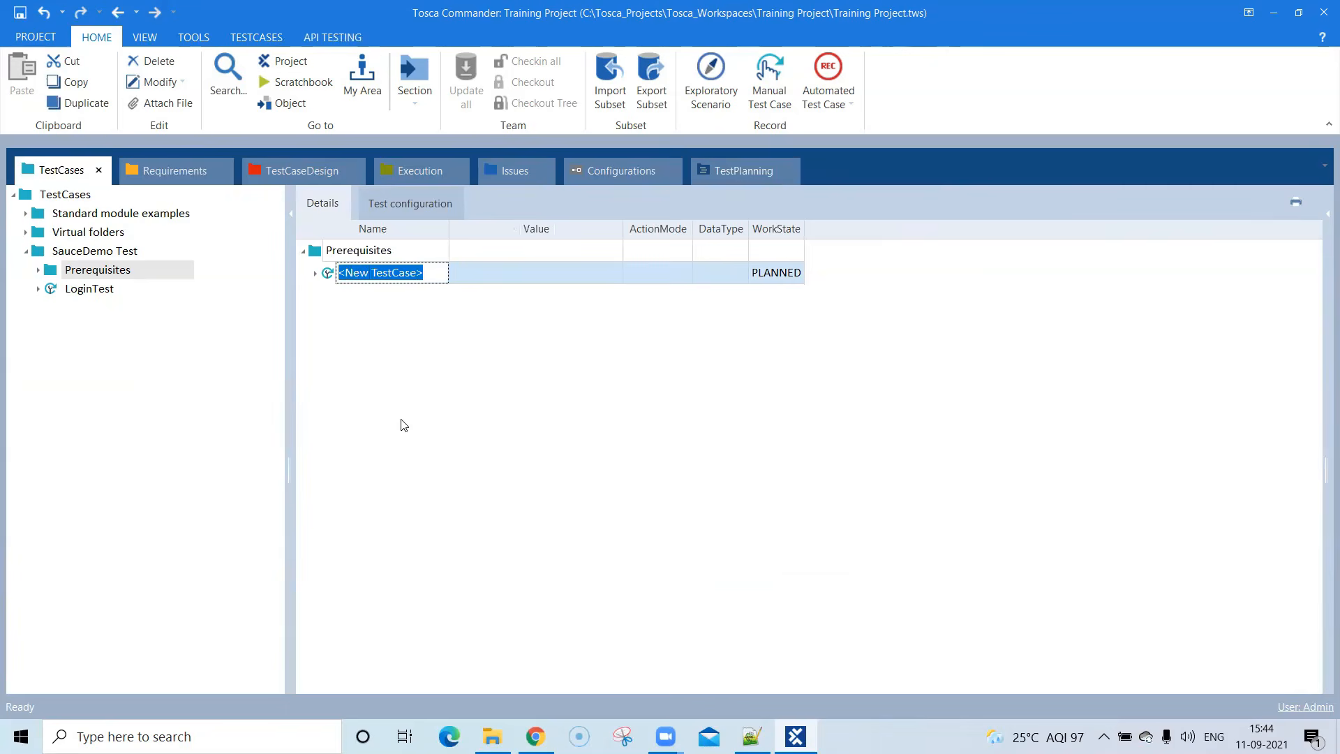
{"action": "type", "text": "Open Application"}
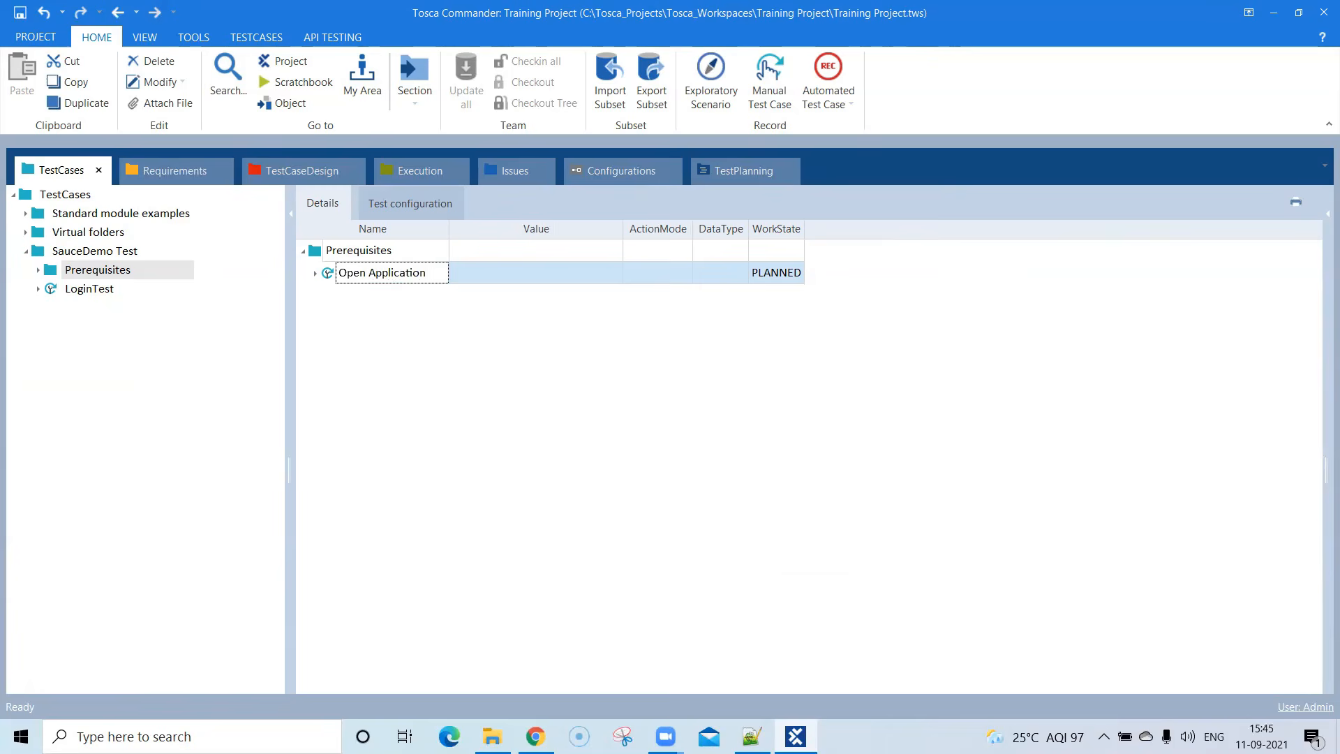
{"action": "key", "text": "Return"}
{"action": "left_click", "coordinate": [315, 273]}
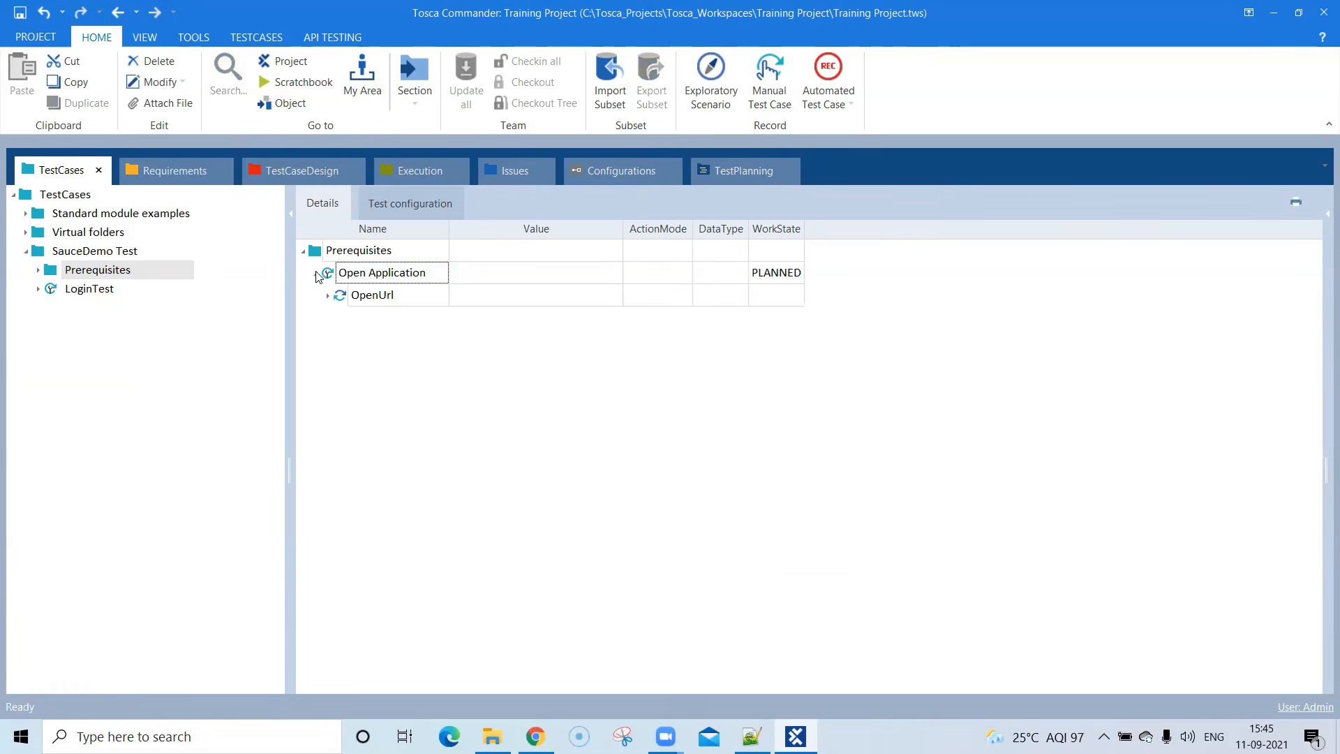
{"action": "left_click", "coordinate": [328, 296]}
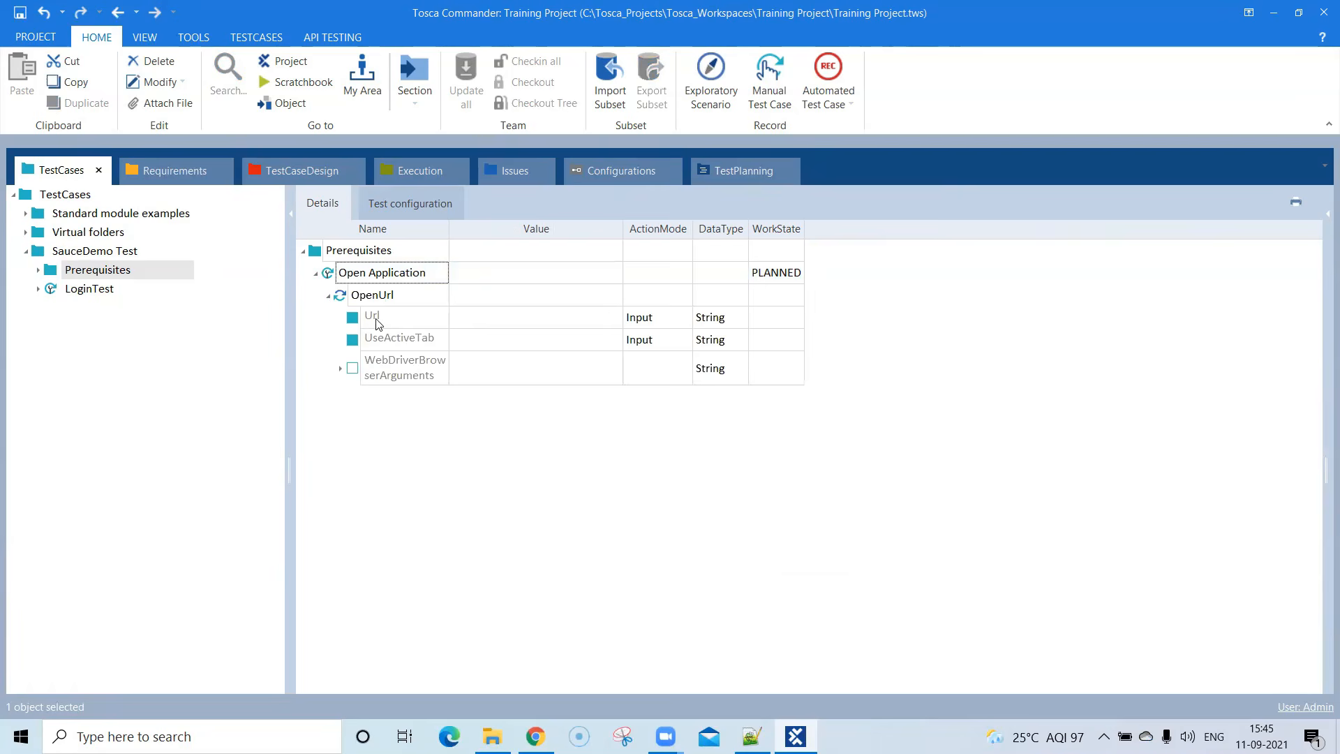
{"action": "left_click", "coordinate": [408, 321]}
{"action": "left_click", "coordinate": [484, 320]}
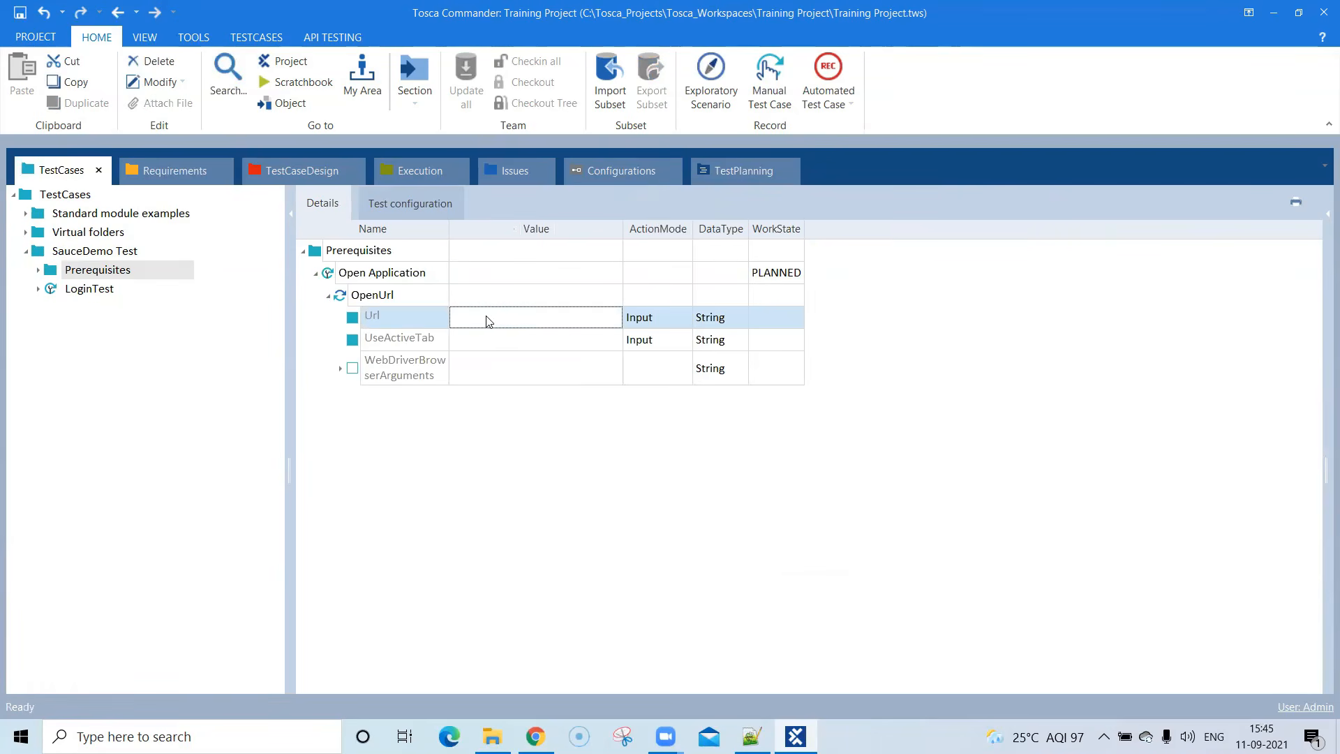
{"action": "left_click", "coordinate": [489, 319]}
{"action": "left_click", "coordinate": [536, 737]}
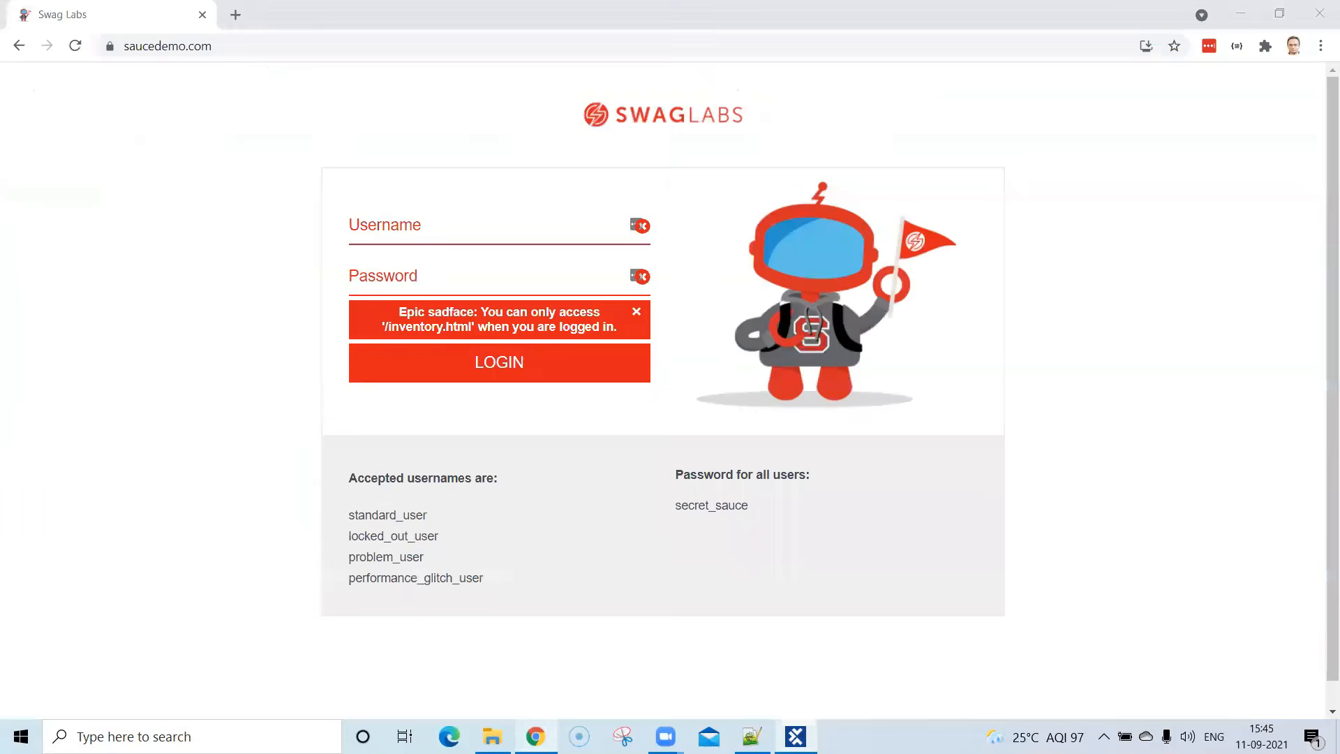
{"action": "left_click", "coordinate": [255, 48]}
{"action": "key", "text": "ctrl+c"}
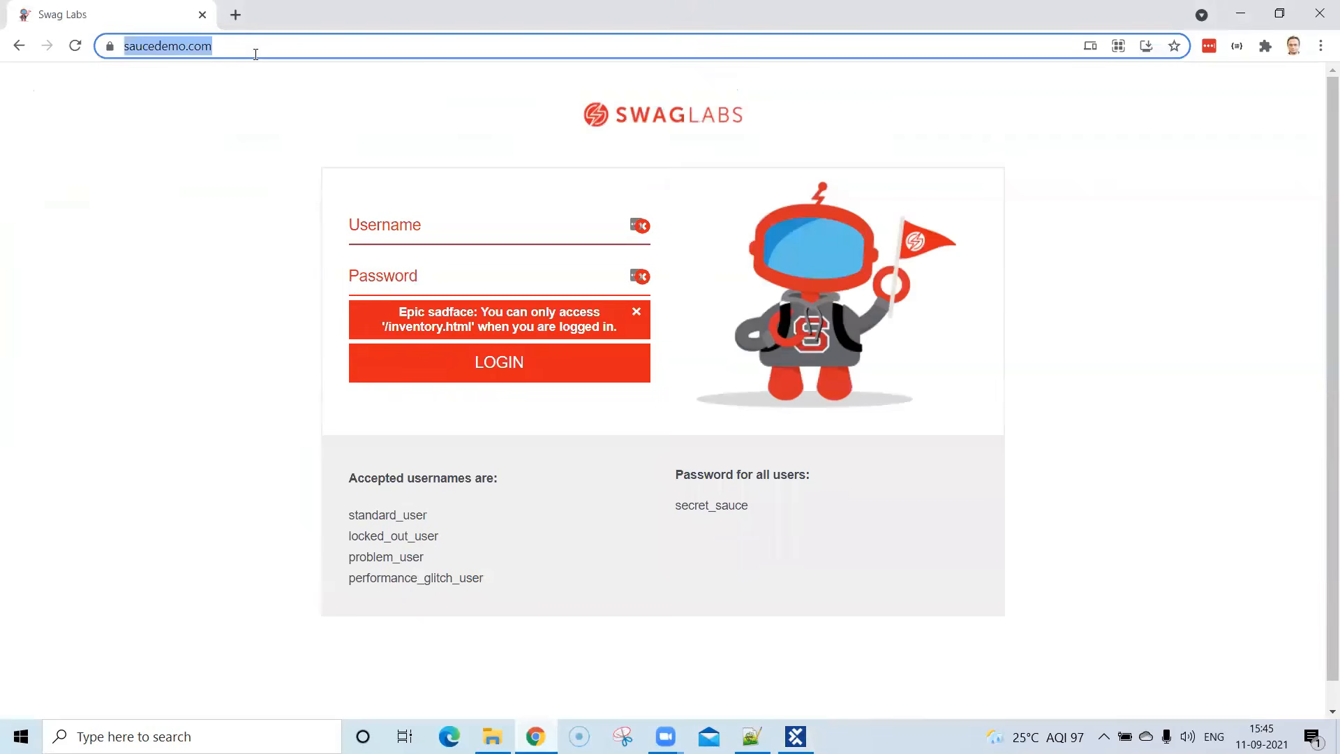
{"action": "key", "text": "alt+Tab"}
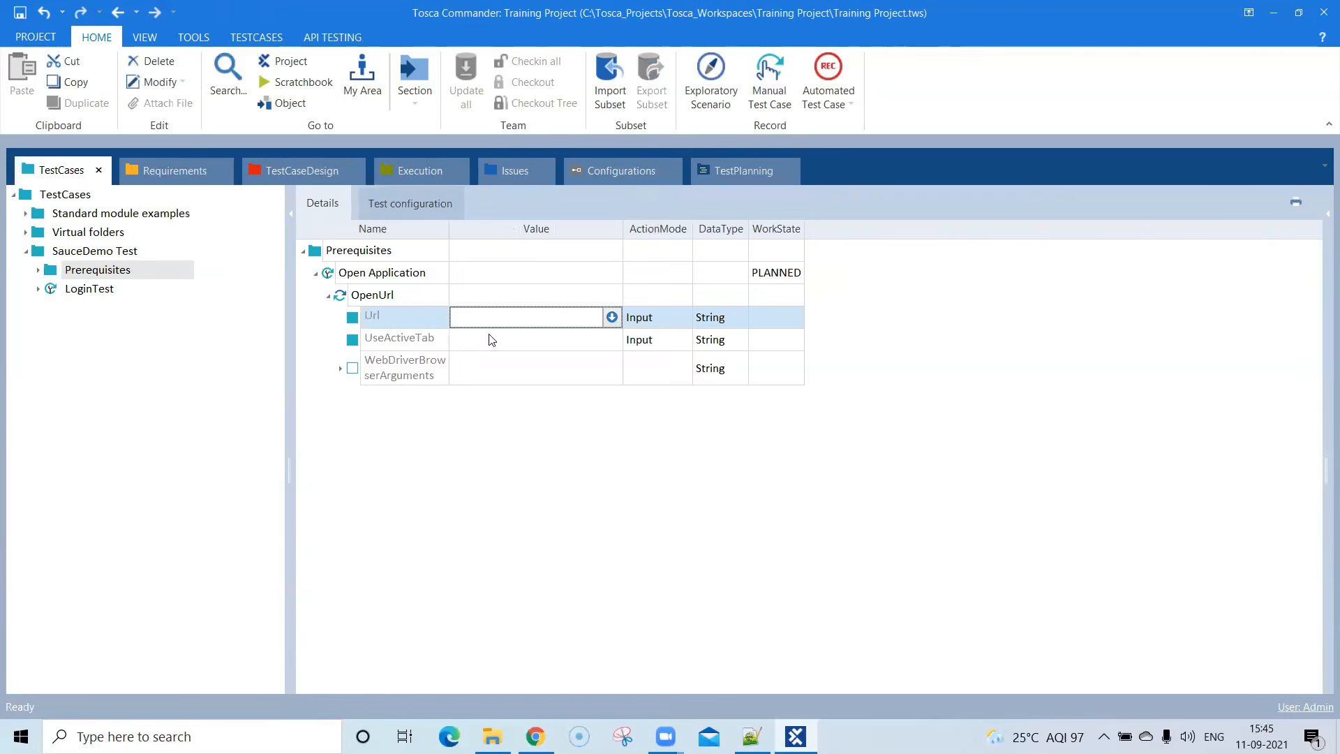
{"action": "key", "text": "ctrl+v"}
{"action": "left_click_drag", "start_coordinate": [488, 315], "coordinate": [419, 315]}
{"action": "key", "text": "BackSpace"}
{"action": "type", "text": "m"}
{"action": "left_click", "coordinate": [659, 479]}
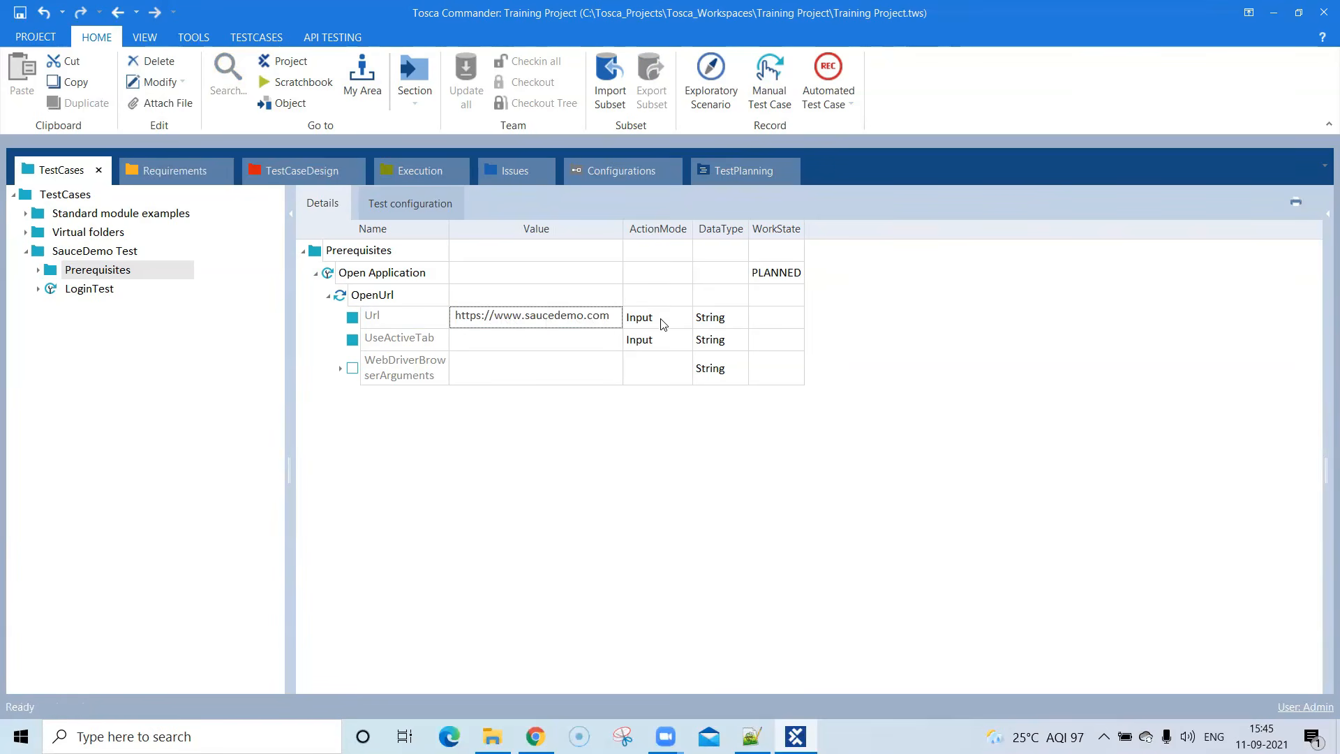
- Examine the UseActiveTab and WebDriverBrowserArguments attributes of the OpenUrl test step, leaving them empty
{"action": "left_click", "coordinate": [560, 345]}
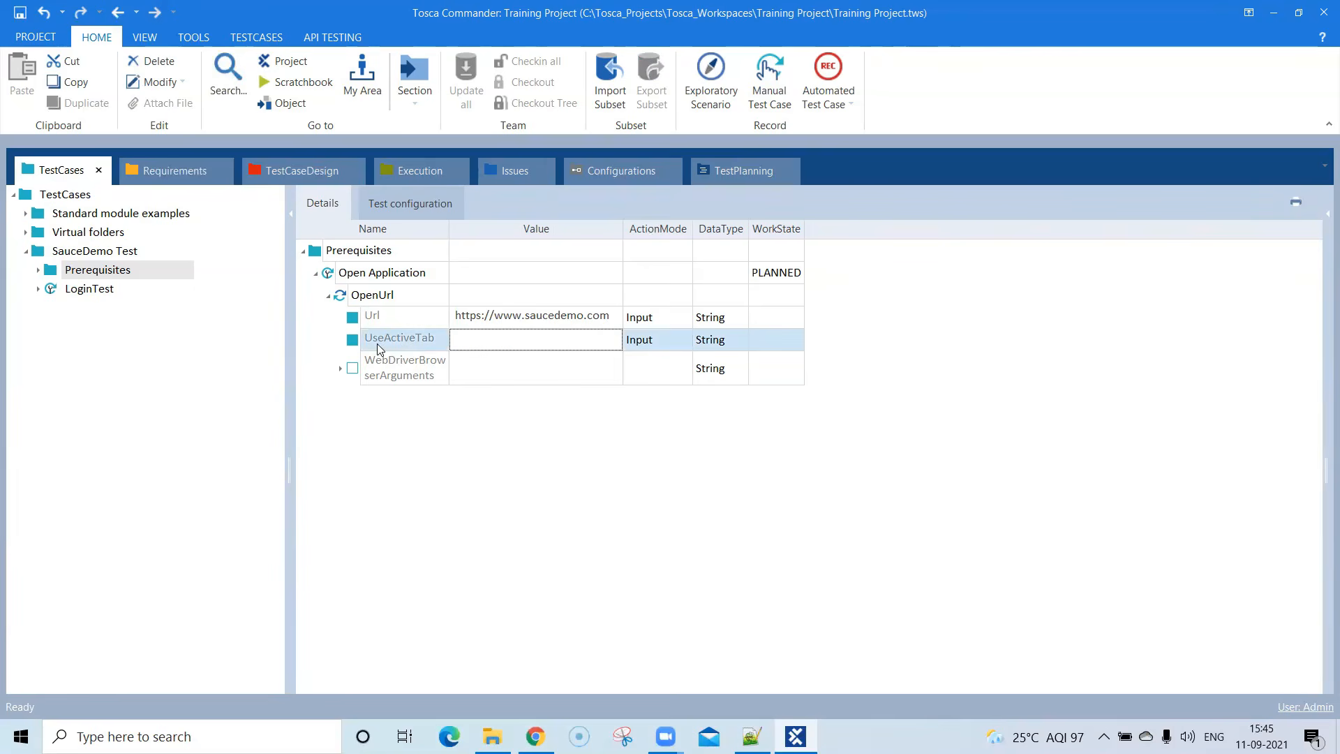
{"action": "left_click", "coordinate": [339, 369]}
{"action": "left_click", "coordinate": [341, 370]}
{"action": "left_click", "coordinate": [879, 310]}
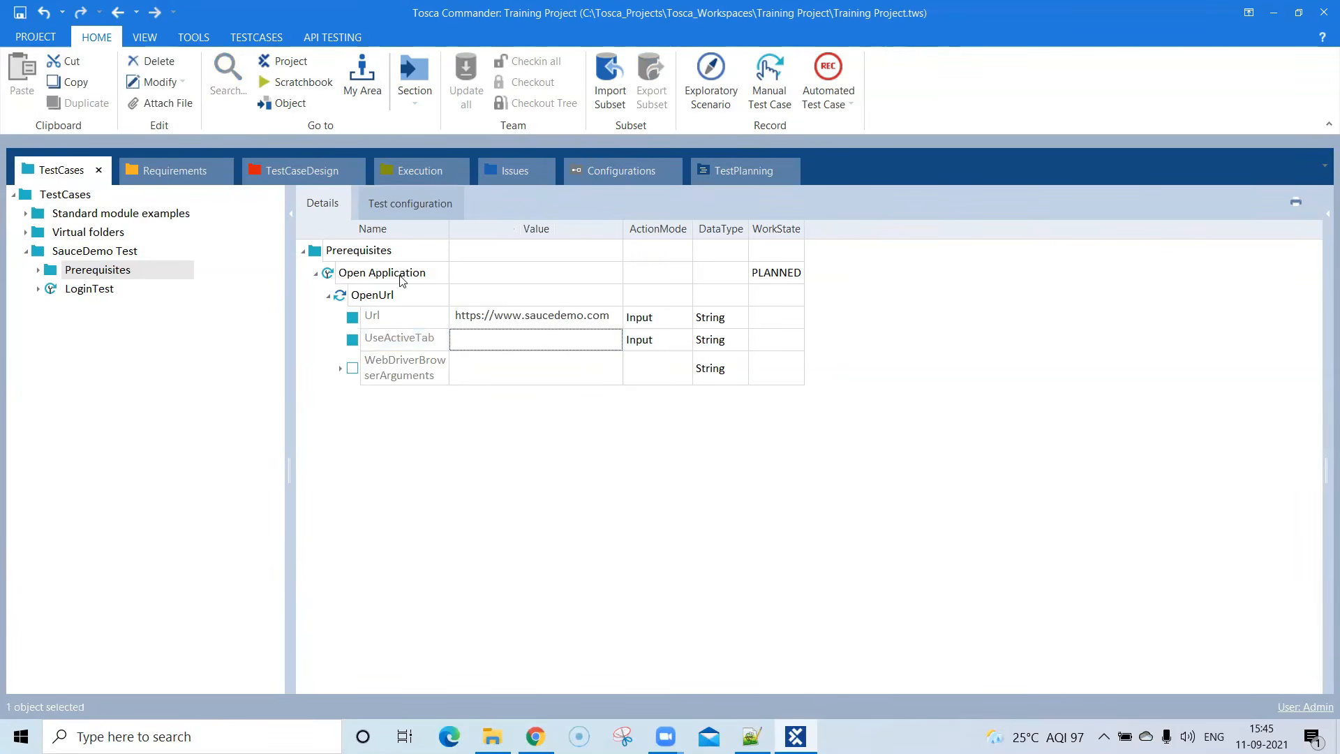
- Review the contents of the Prerequisites folder and the LoginTest test case in the test case tree
{"action": "left_click", "coordinate": [38, 270]}
{"action": "left_click", "coordinate": [121, 291]}
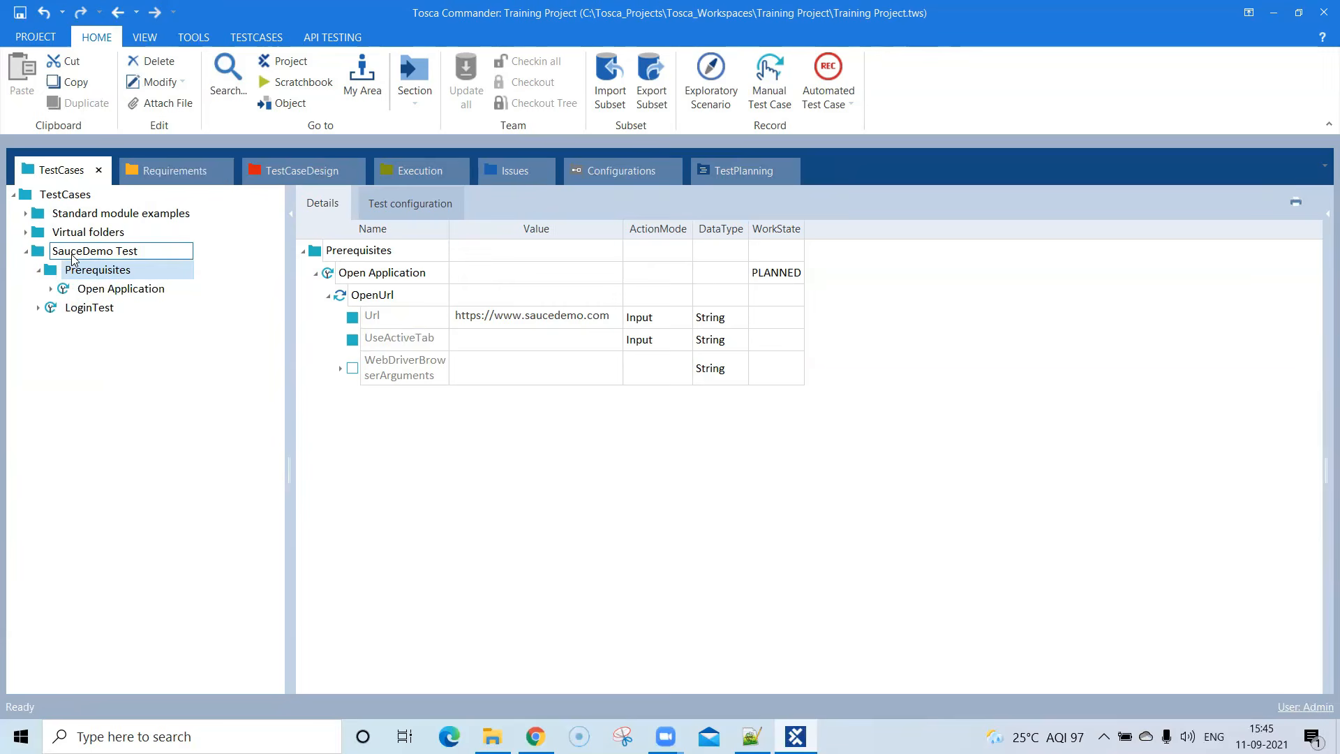
{"action": "left_click", "coordinate": [39, 308]}
{"action": "left_click", "coordinate": [40, 310]}
- Set the WorkState of the Open Application test case to COMPLETED, widening the WorkState column to fit its values
{"action": "left_click", "coordinate": [788, 279]}
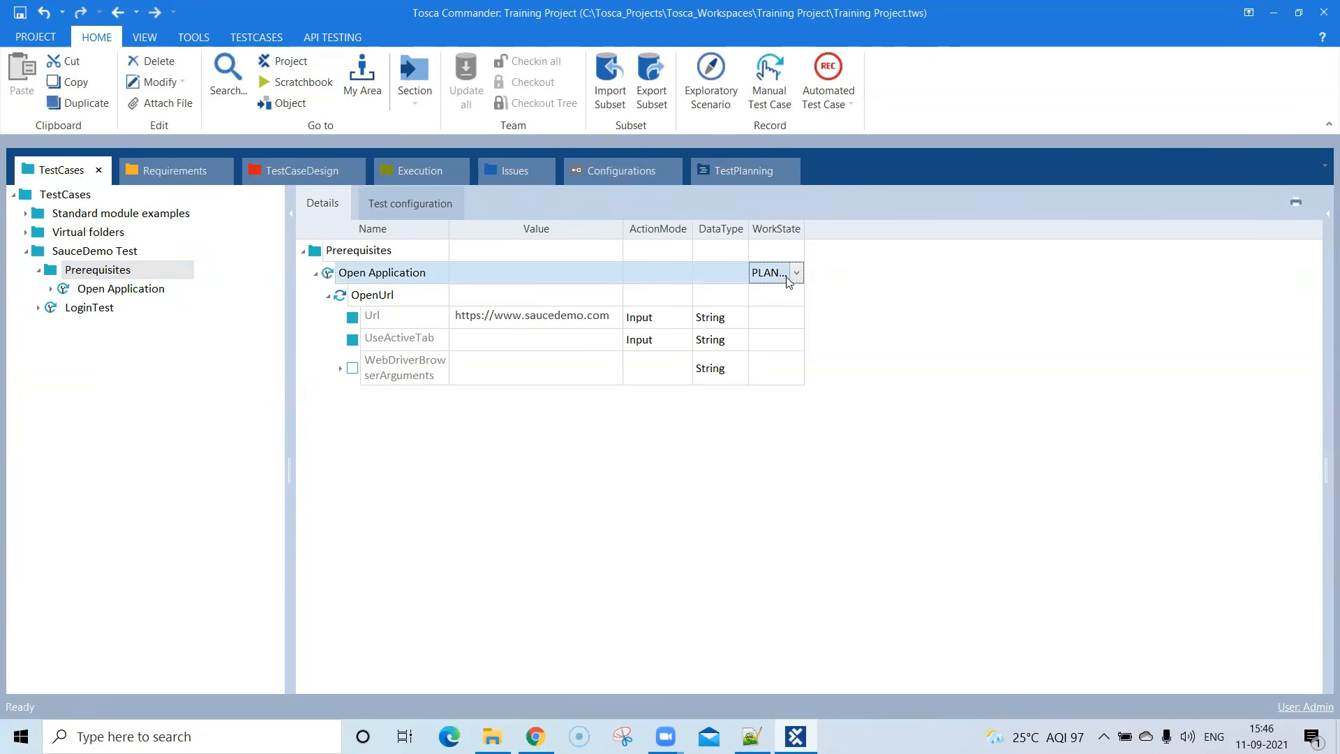
{"action": "left_click_drag", "start_coordinate": [804, 229], "coordinate": [833, 228]}
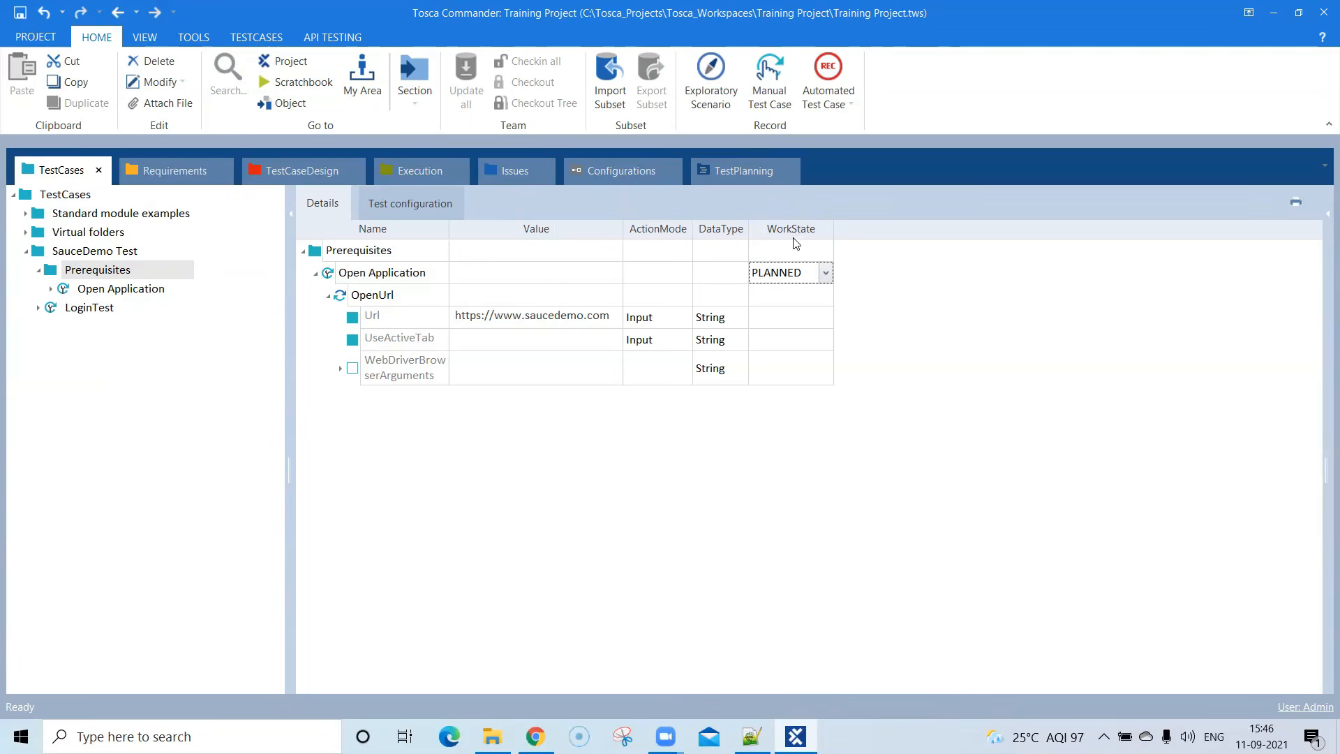
{"action": "left_click", "coordinate": [826, 273]}
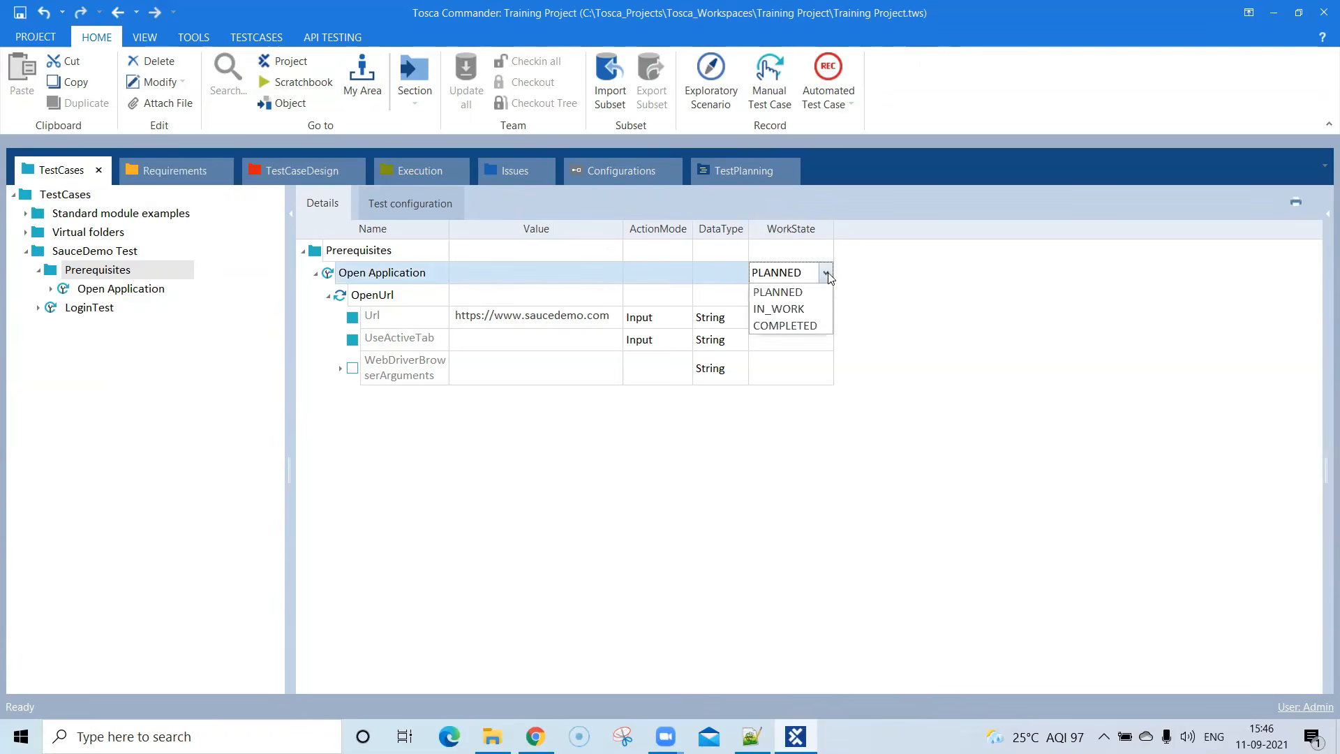
{"action": "left_click", "coordinate": [793, 311]}
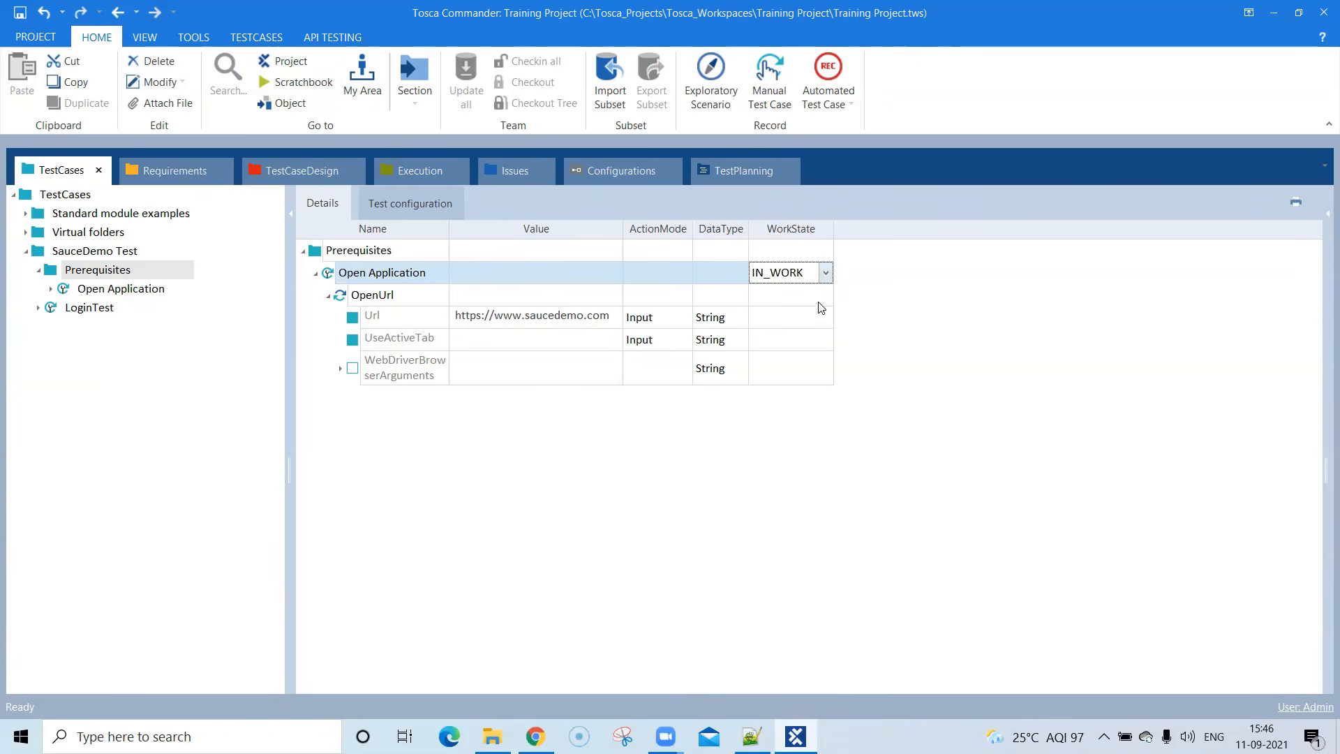
{"action": "left_click", "coordinate": [826, 273]}
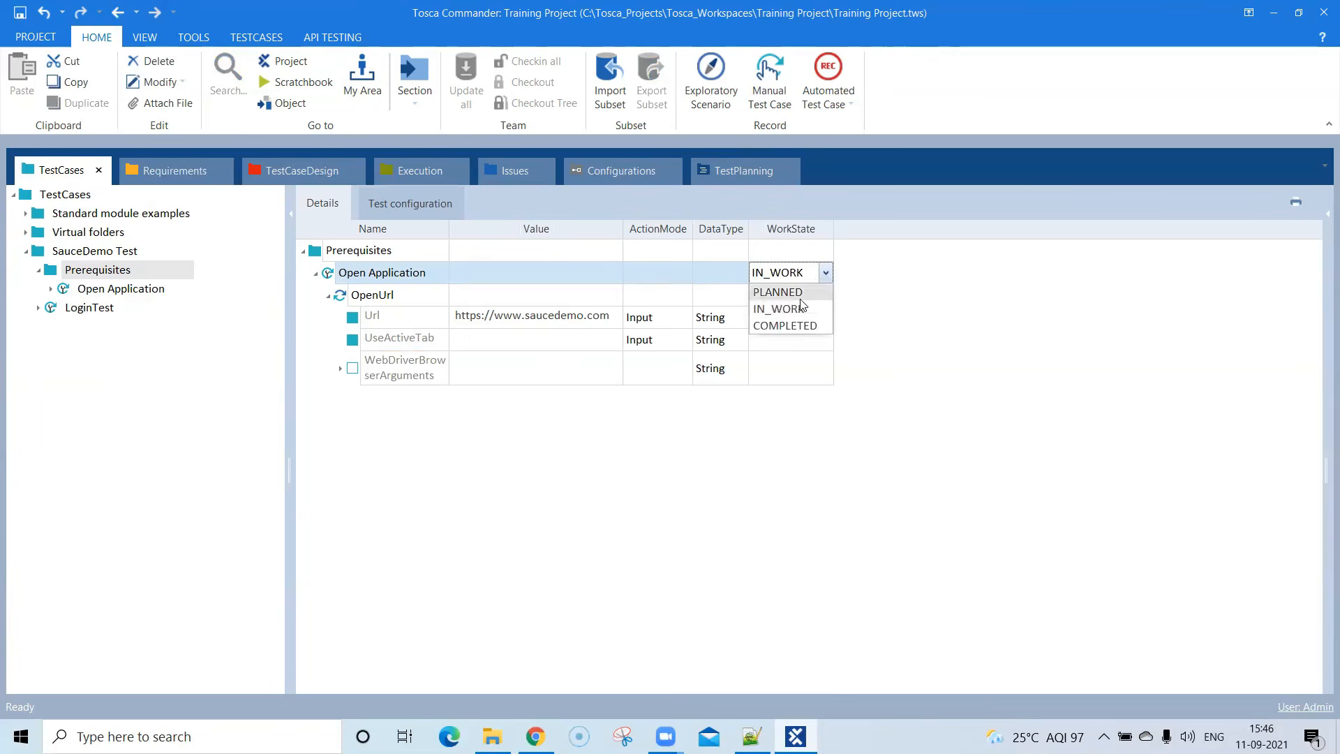
{"action": "left_click", "coordinate": [800, 331]}
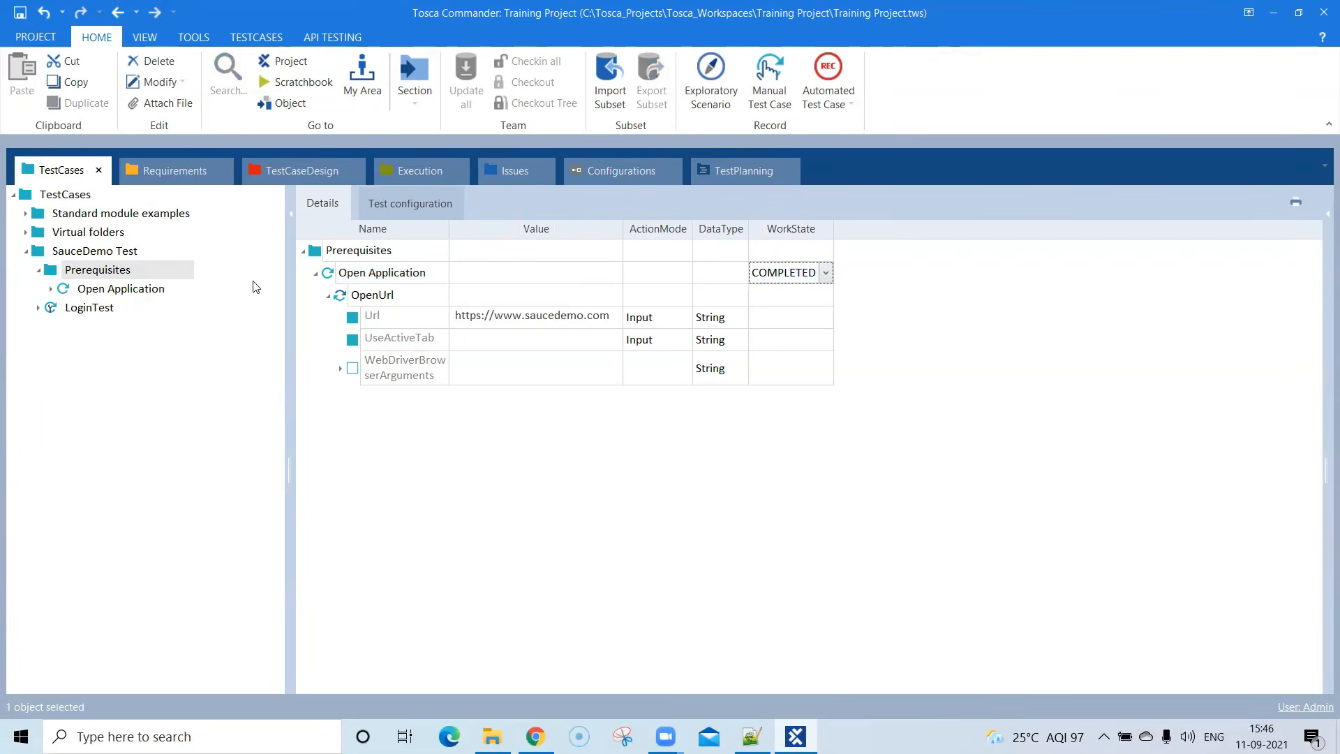
- Set the WorkState of the LoginTest test case to COMPLETED
{"action": "left_click", "coordinate": [98, 307]}
{"action": "left_click", "coordinate": [804, 252]}
{"action": "left_click", "coordinate": [826, 250]}
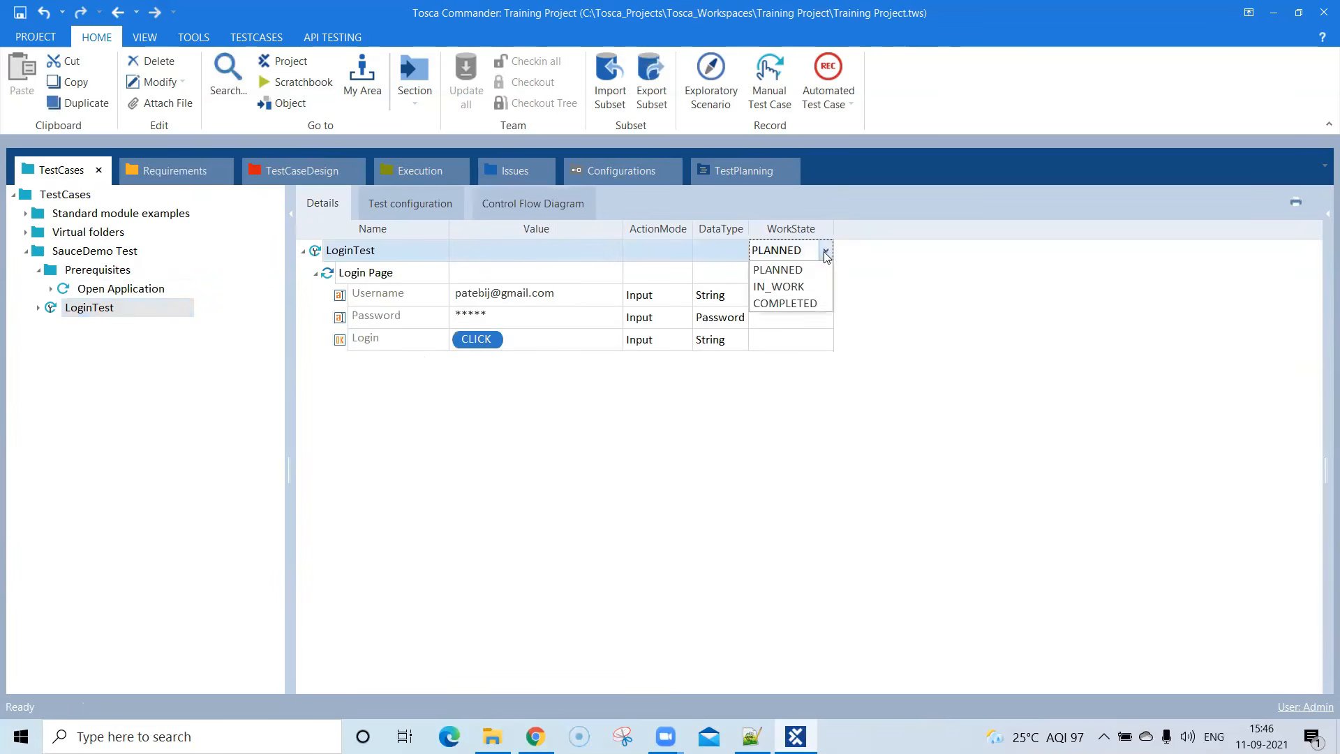
{"action": "left_click", "coordinate": [806, 305]}
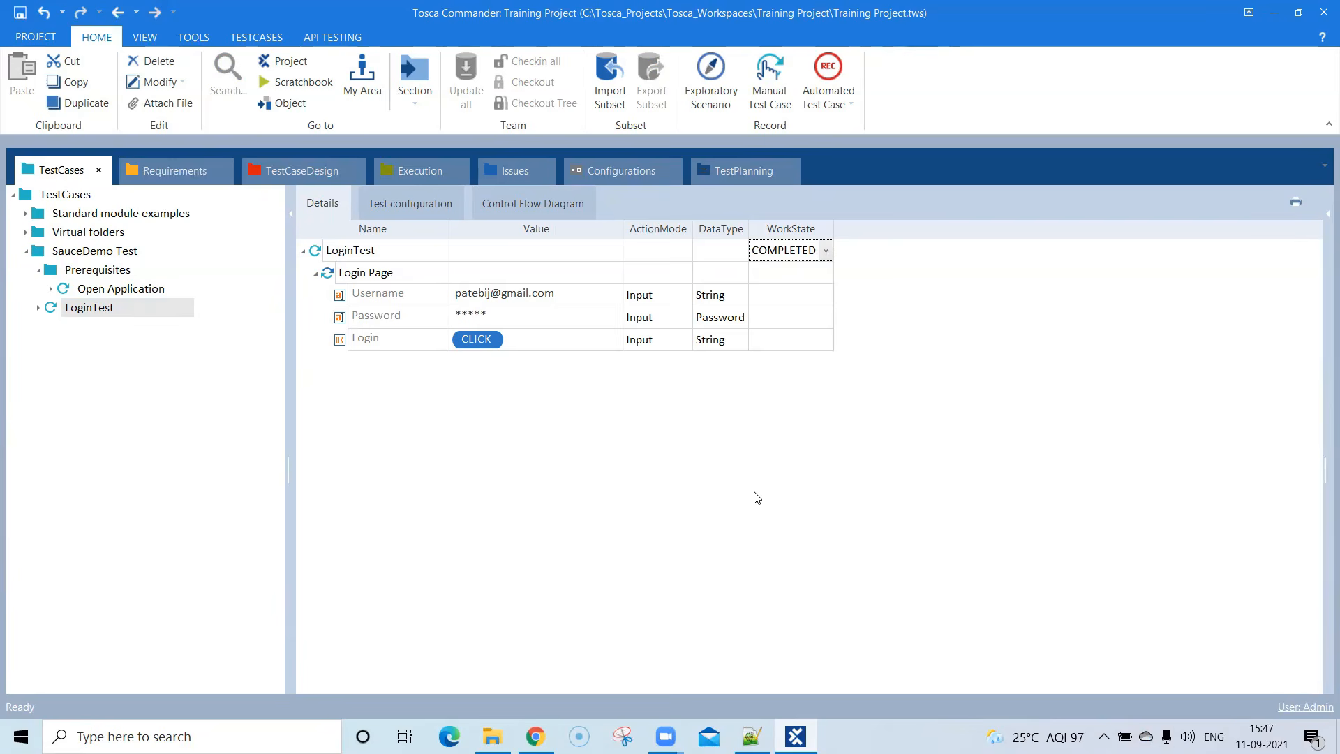
{"action": "left_click", "coordinate": [826, 251]}
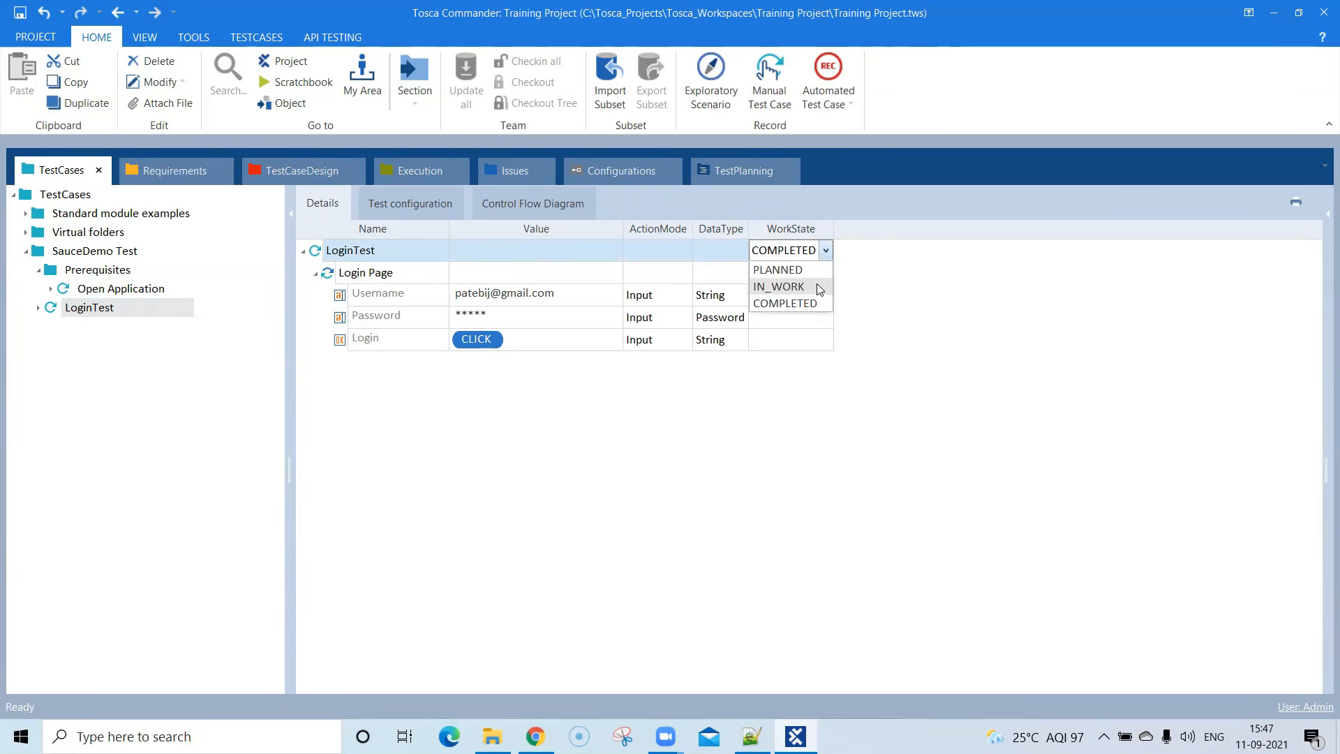
{"action": "left_click", "coordinate": [857, 281]}
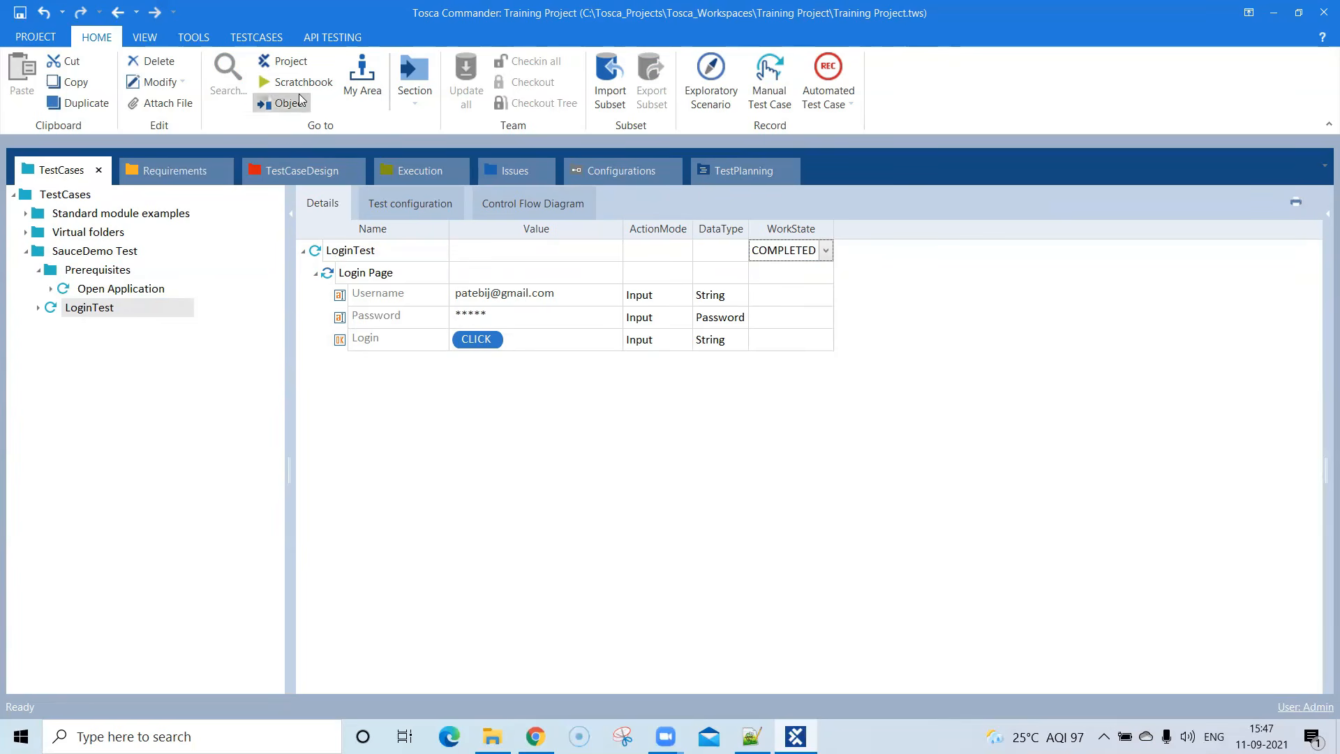
- Collapse the Prerequisites folder, run LoginTest in ScratchBook against the open login page, and close the run results
{"action": "left_click", "coordinate": [136, 312]}
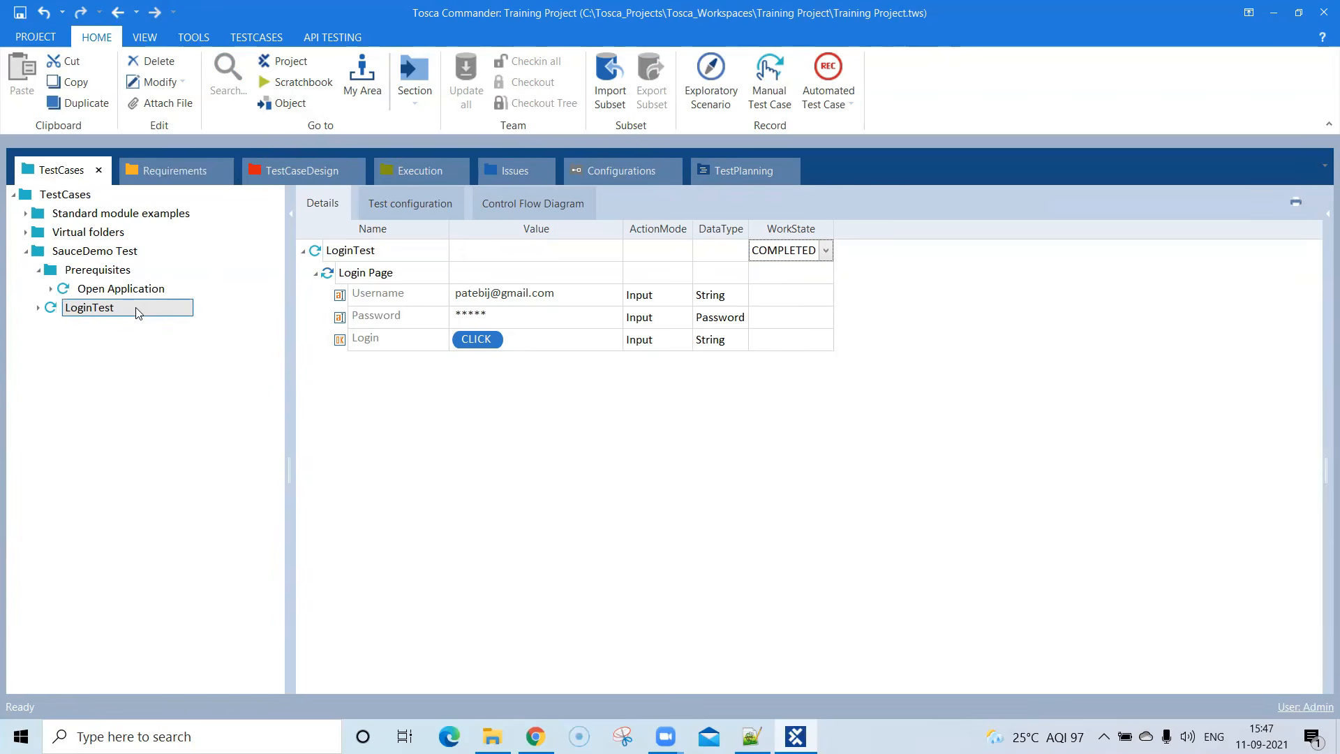
{"action": "left_click", "coordinate": [40, 274]}
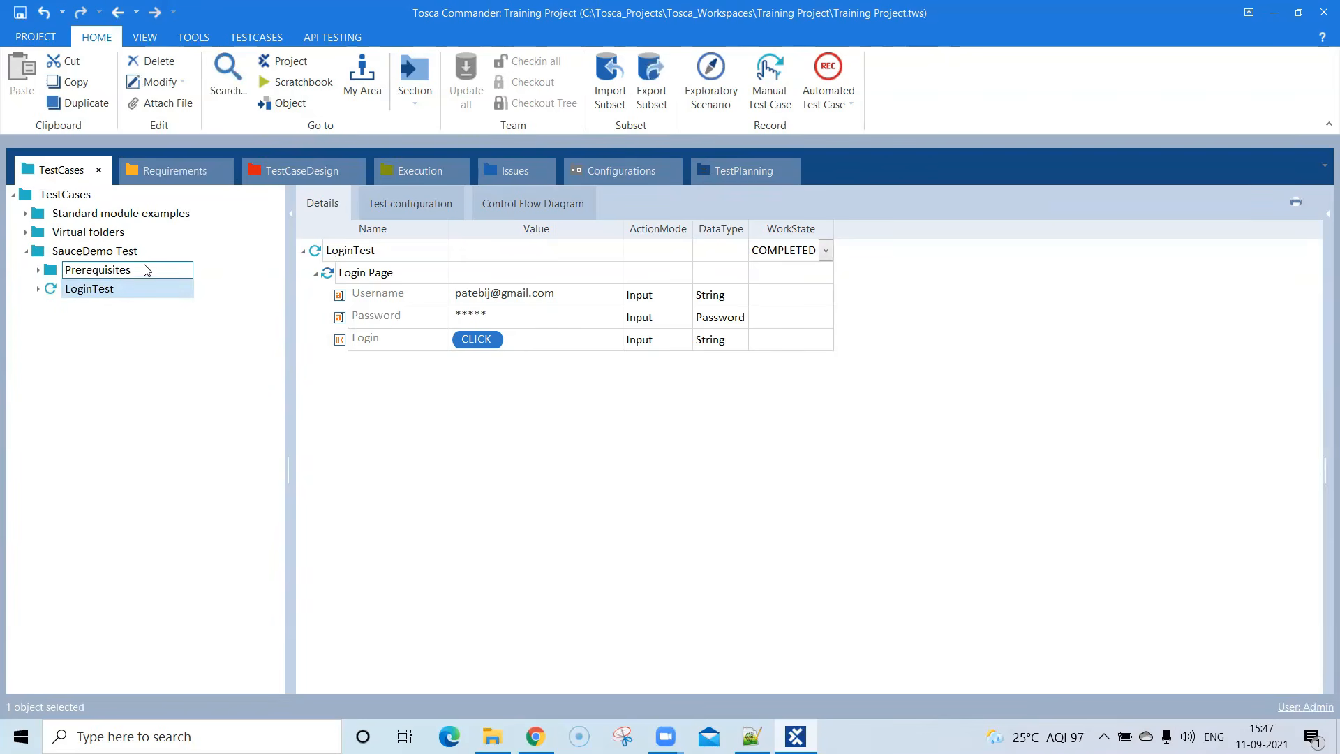
{"action": "right_click", "coordinate": [110, 291]}
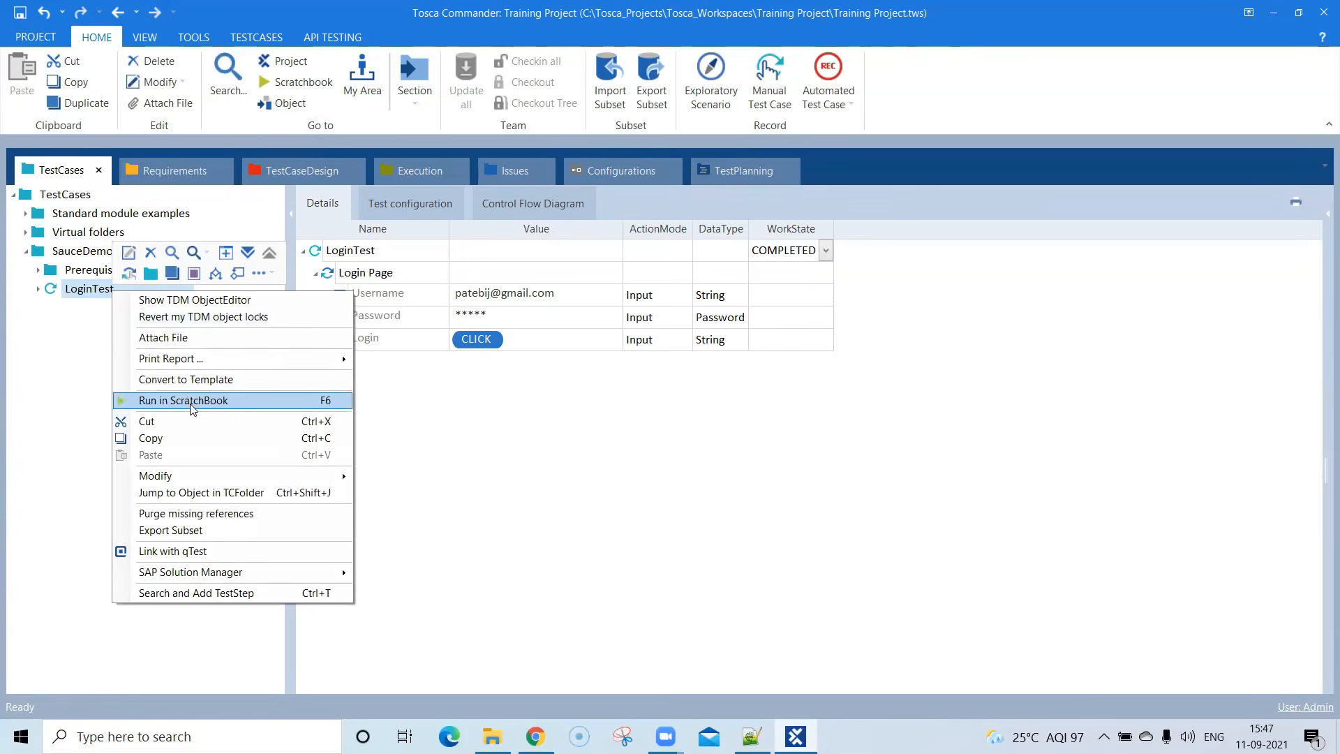
{"action": "left_click", "coordinate": [193, 409]}
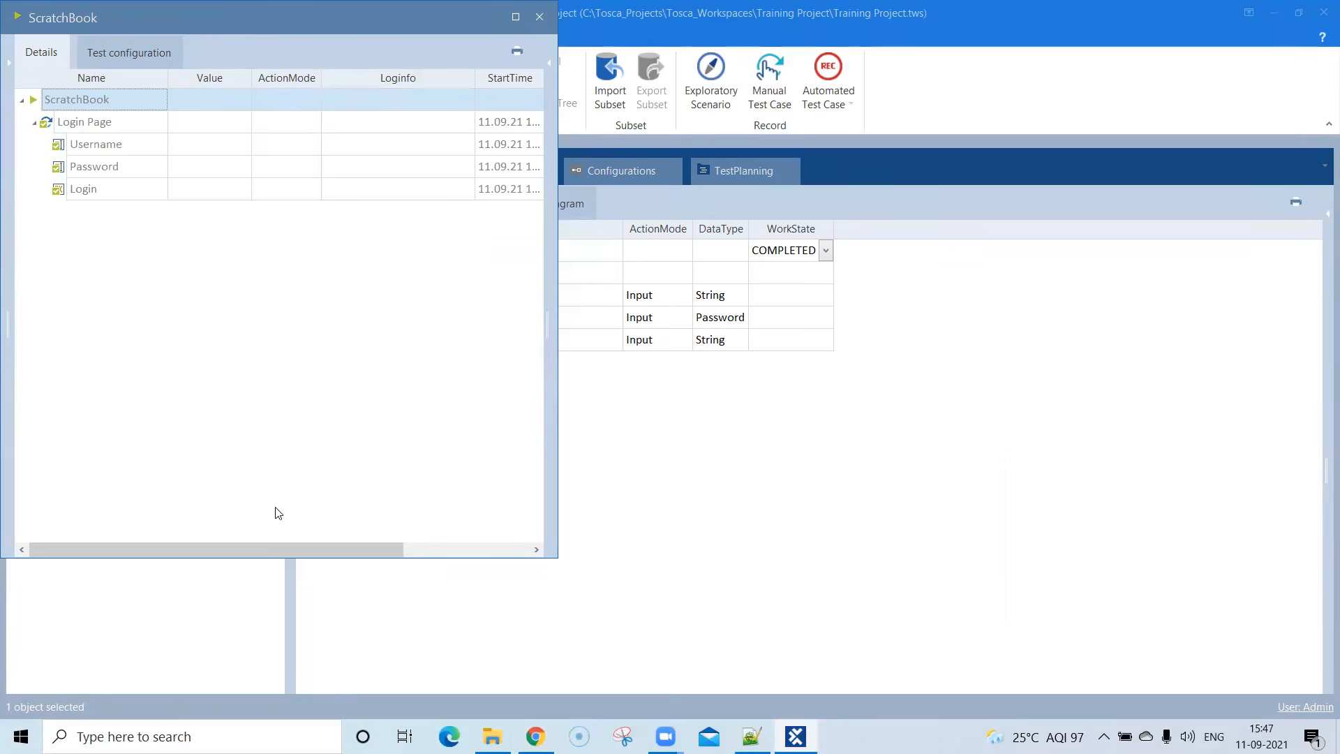
{"action": "left_click_drag", "start_coordinate": [281, 555], "coordinate": [203, 542]}
{"action": "left_click", "coordinate": [633, 86]}
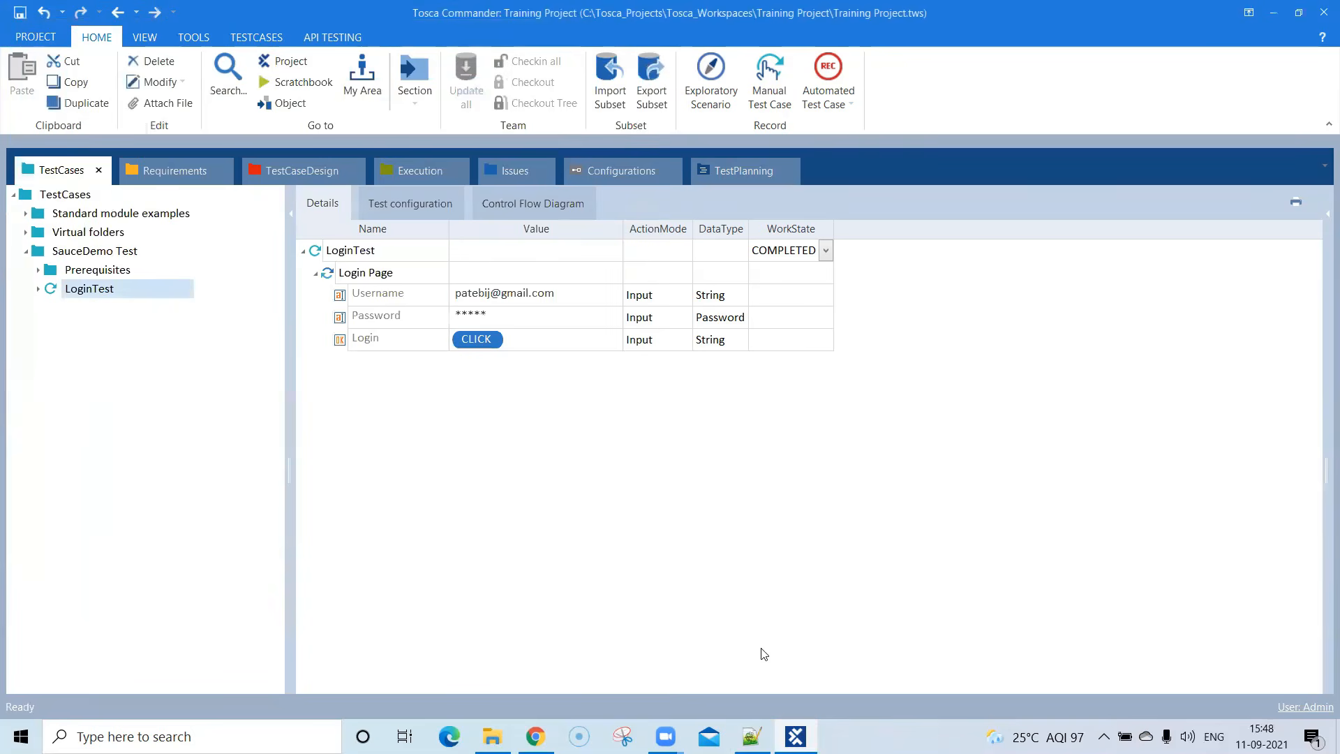
- Set LoginTest's Username value to standard_user, copying it from the accepted usernames on the Swag Labs page in Chrome
{"action": "mouse_move", "coordinate": [536, 736]}
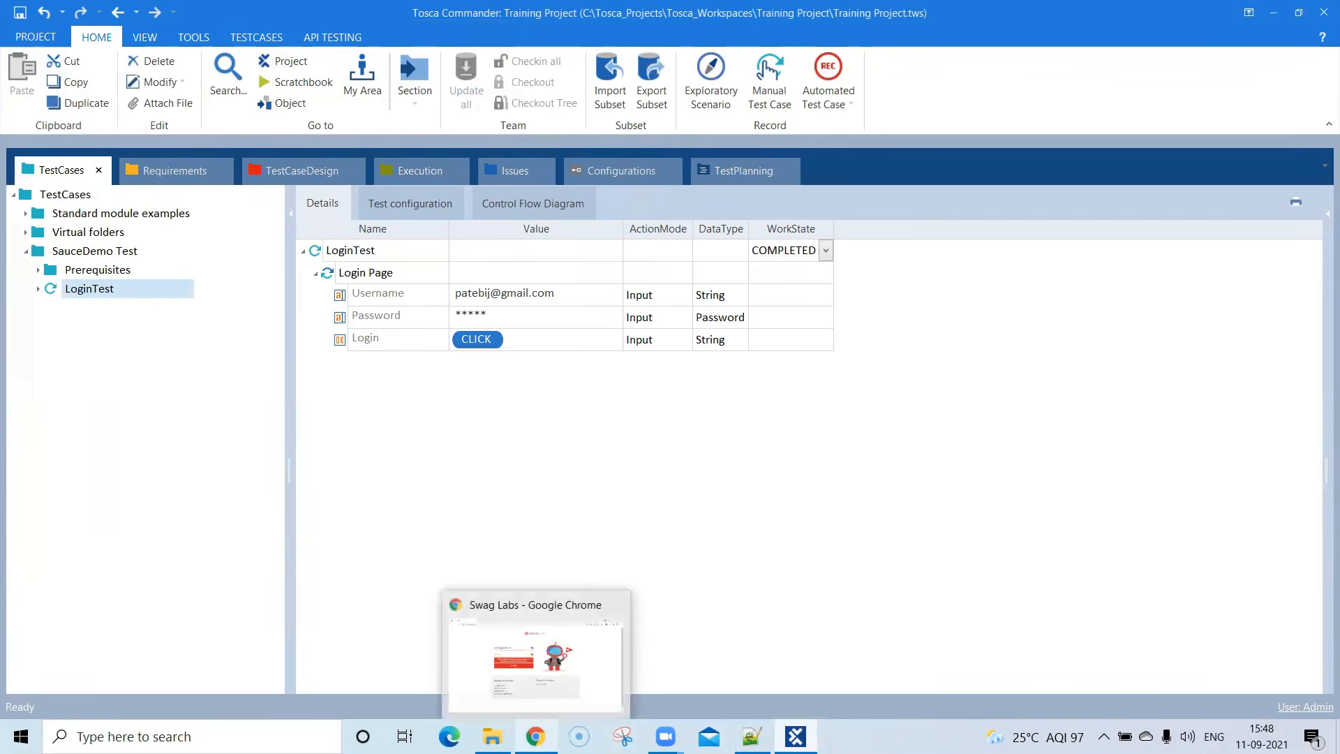
{"action": "left_click", "coordinate": [535, 652]}
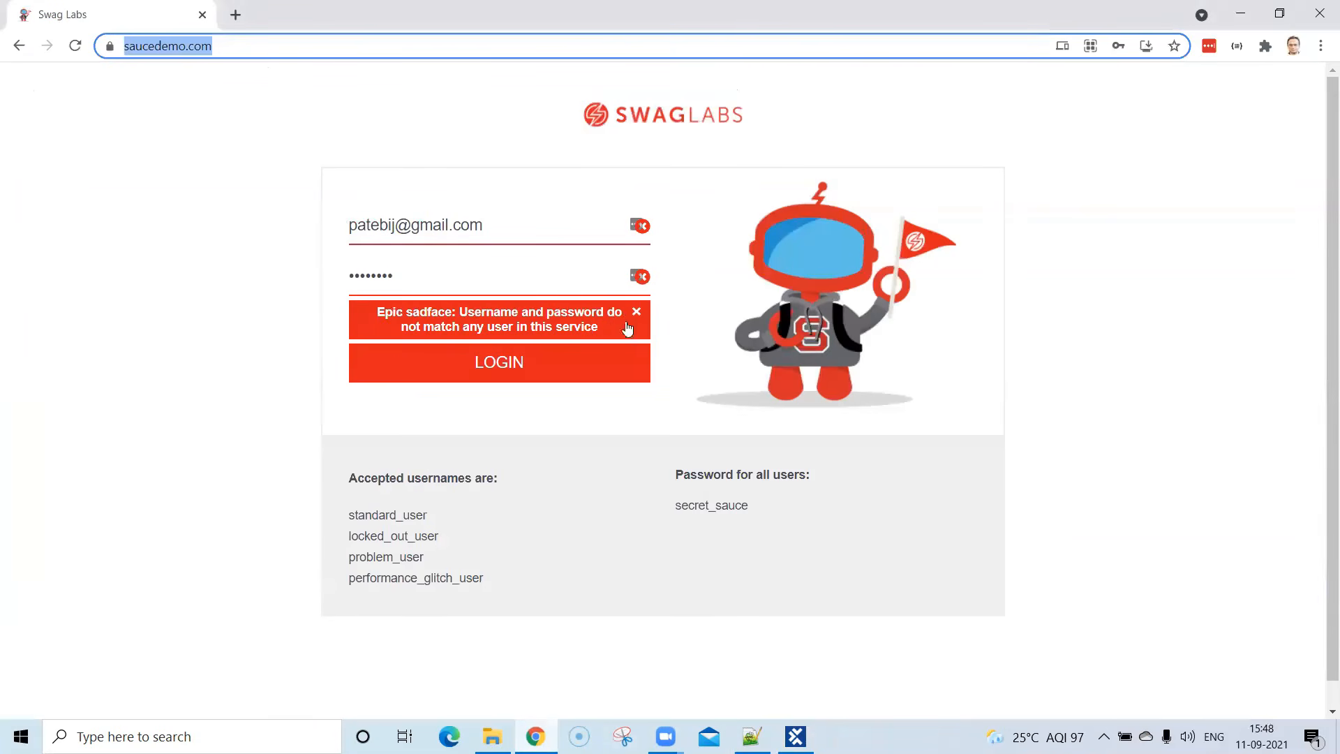
{"action": "left_click_drag", "start_coordinate": [378, 312], "coordinate": [607, 336]}
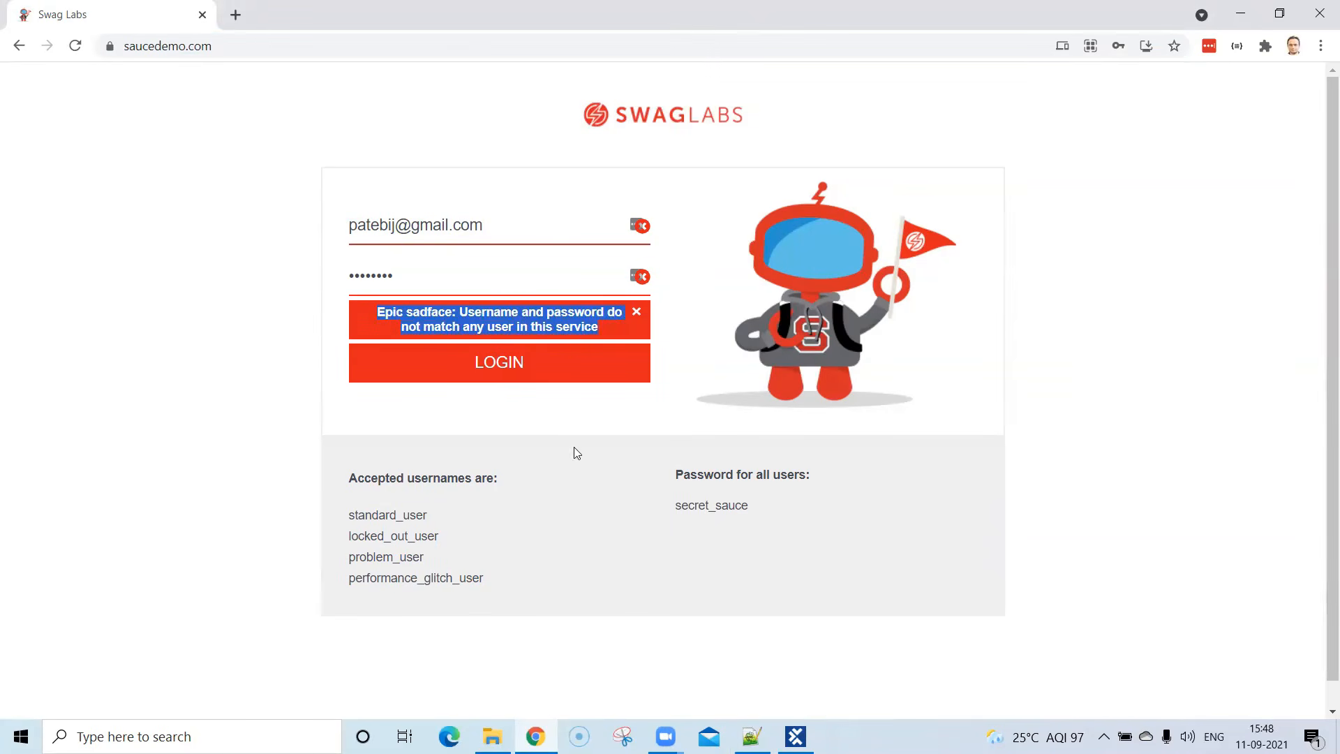
{"action": "double_click", "coordinate": [385, 519]}
{"action": "key", "text": "ctrl+c"}
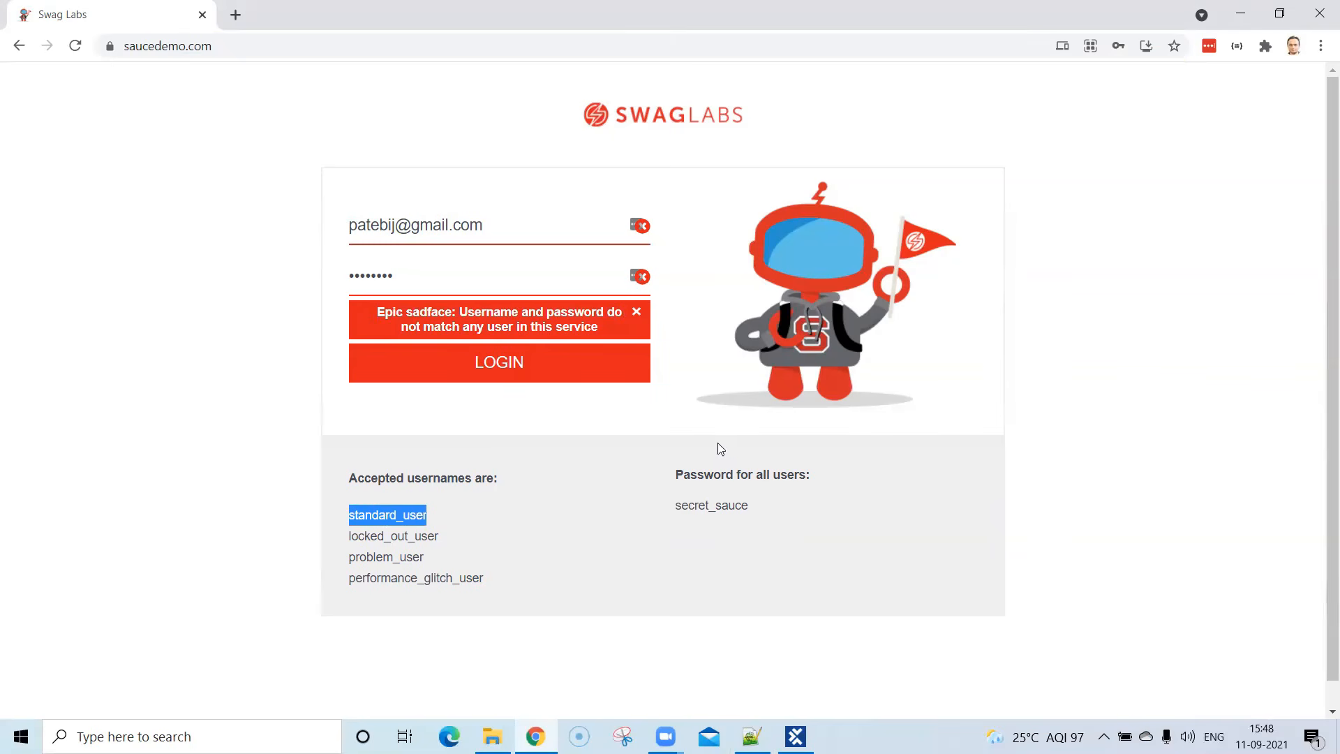
{"action": "left_click", "coordinate": [796, 736]}
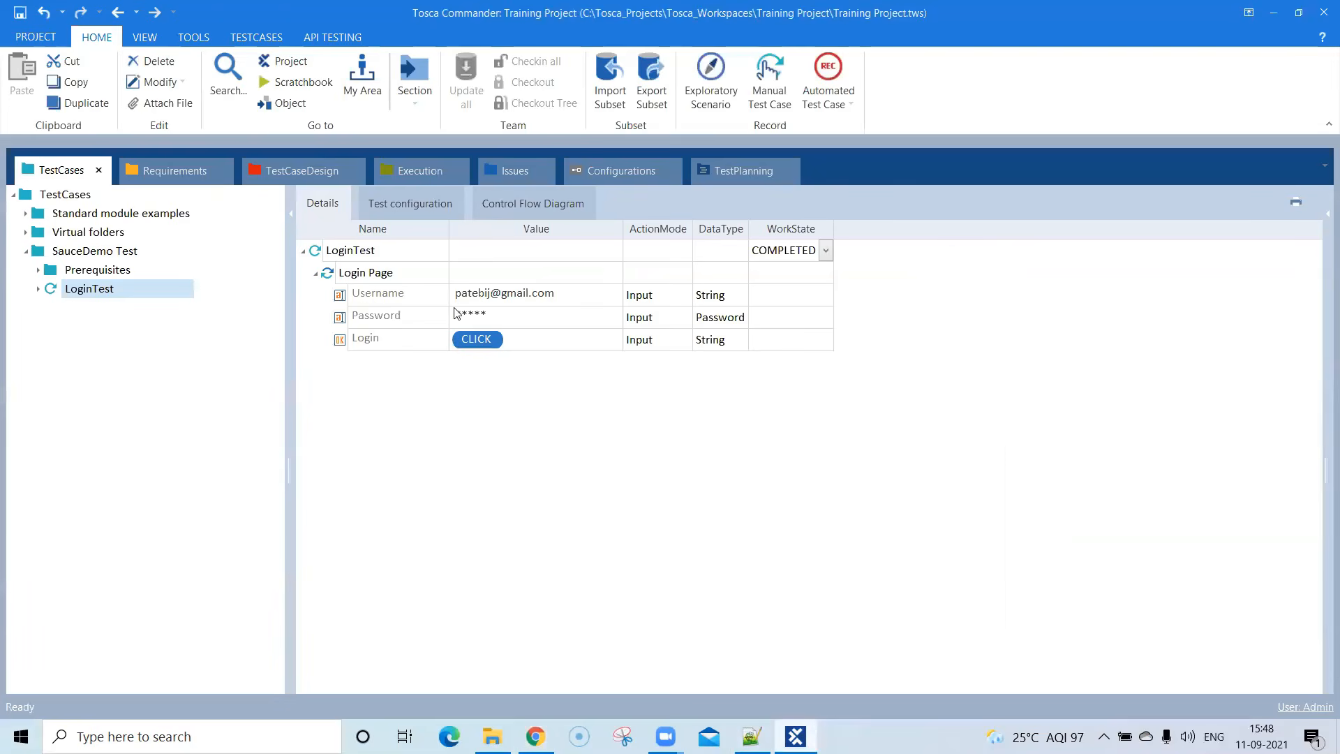
{"action": "left_click", "coordinate": [494, 293]}
{"action": "left_click", "coordinate": [556, 296]}
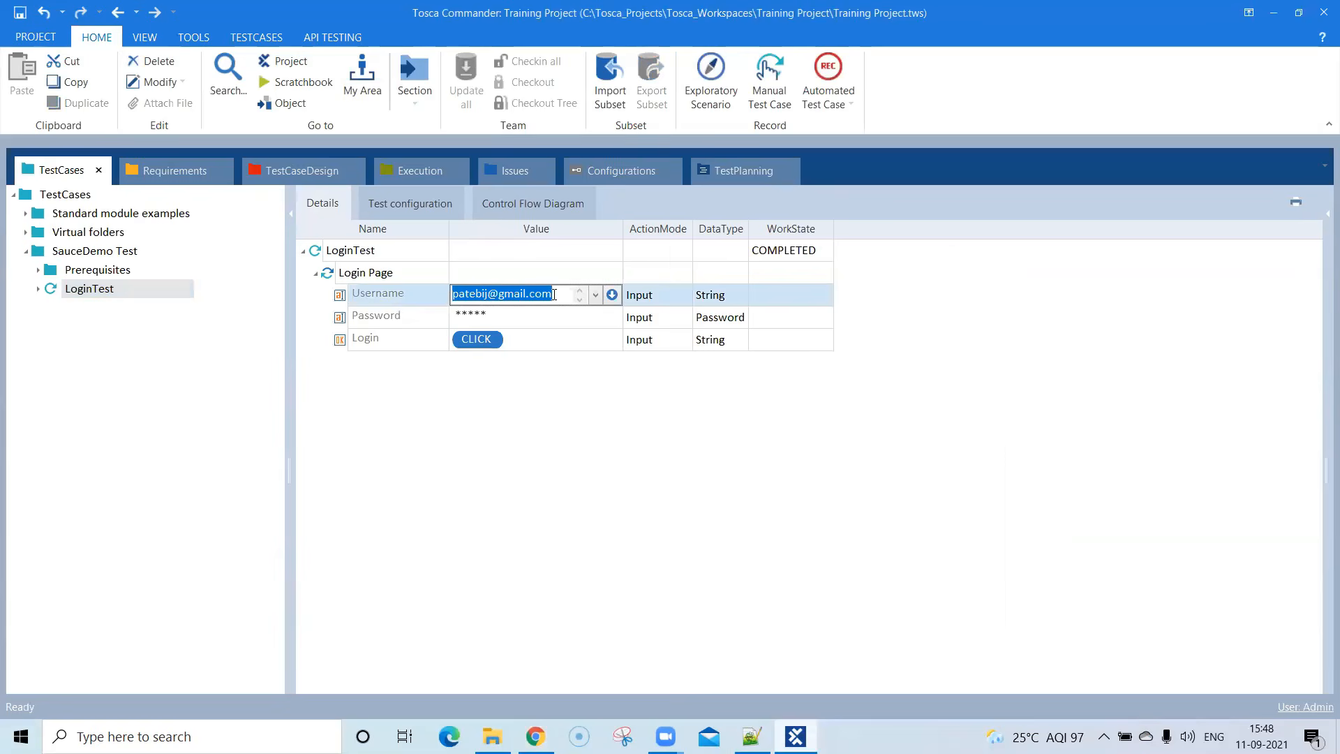
{"action": "key", "text": "ctrl+v"}
- Replace LoginTest's Password value with the account password copied from the Swag Labs page in Chrome
{"action": "key", "text": "alt+Tab"}
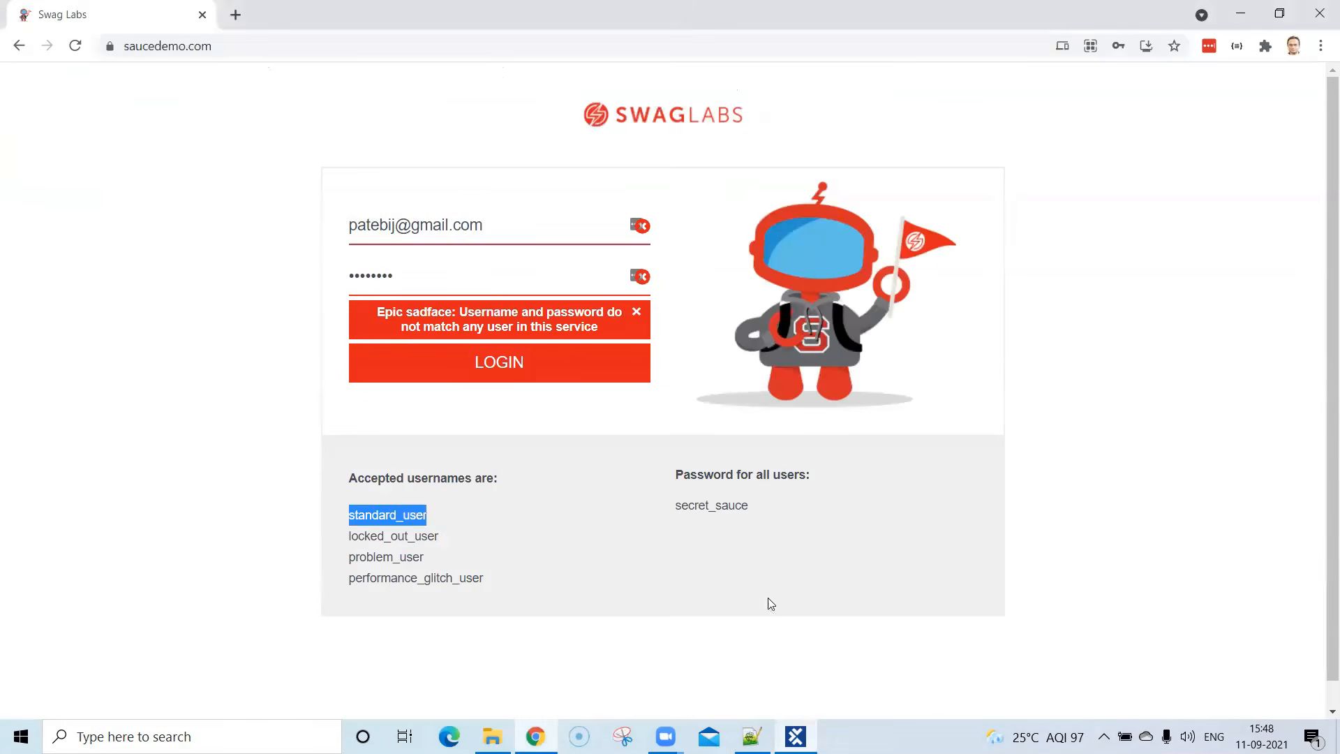
{"action": "double_click", "coordinate": [718, 507]}
{"action": "key", "text": "ctrl+c"}
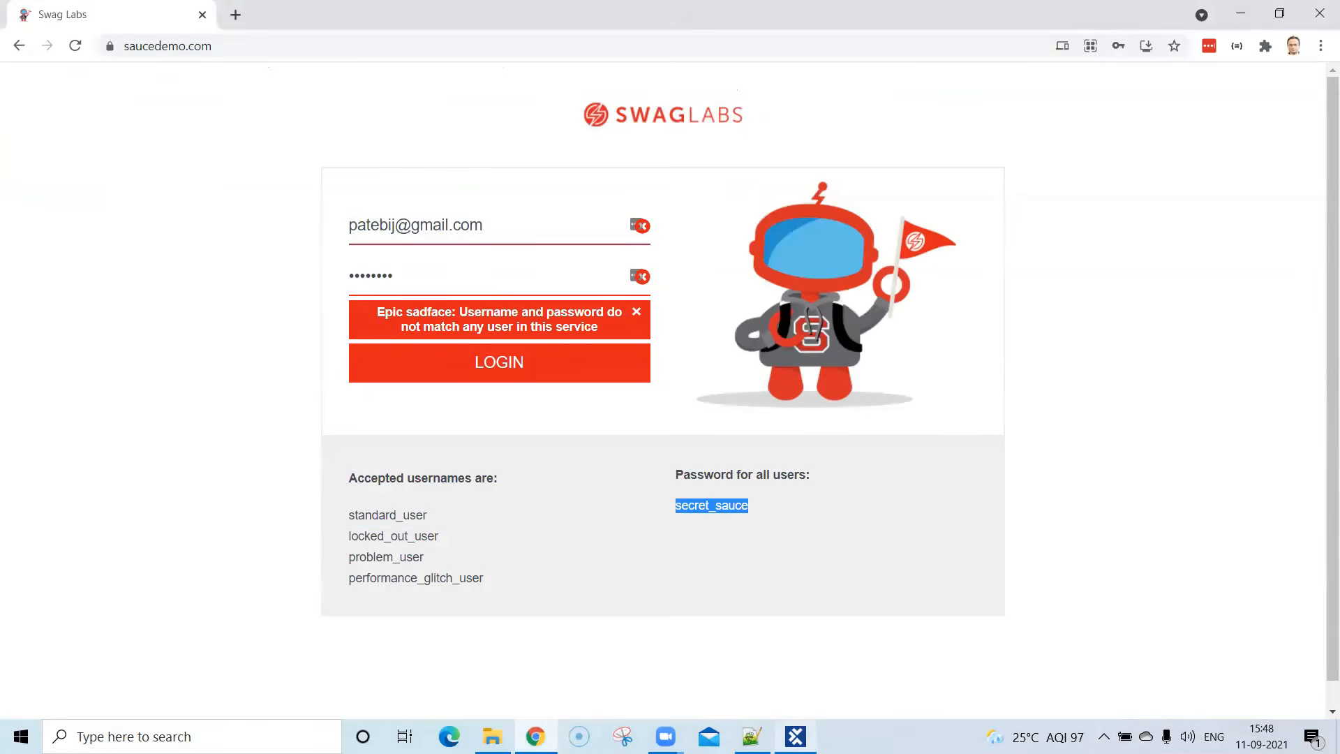
{"action": "key", "text": "alt+Tab"}
{"action": "left_click", "coordinate": [493, 320]}
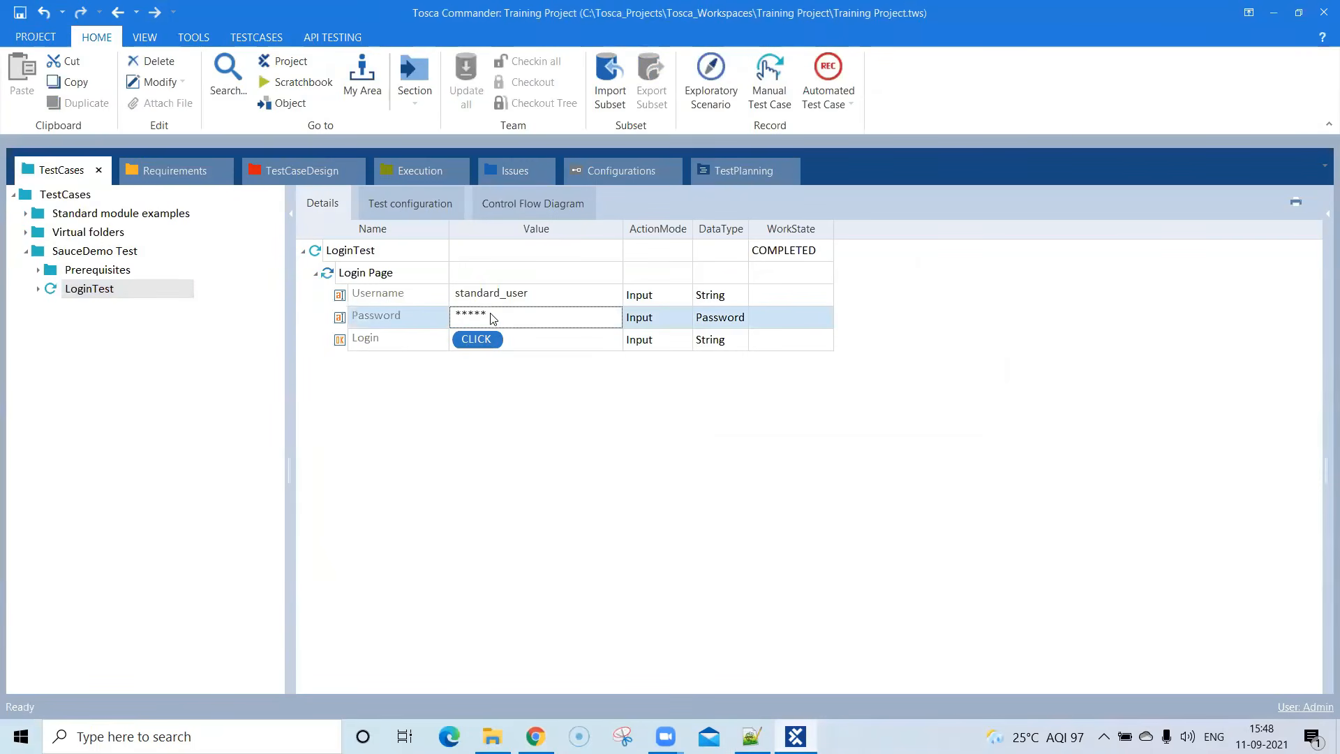
{"action": "left_click", "coordinate": [493, 319]}
{"action": "key", "text": "ctrl+v"}
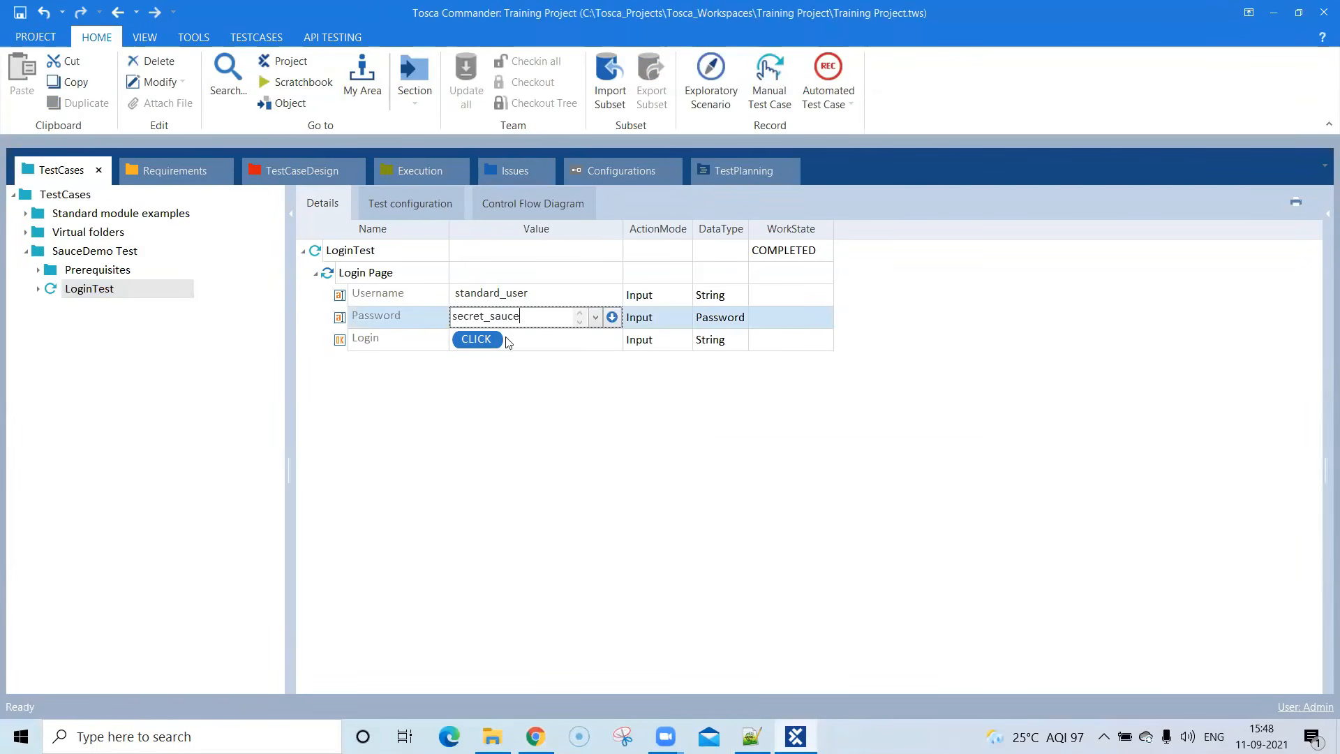
{"action": "left_click", "coordinate": [538, 416]}
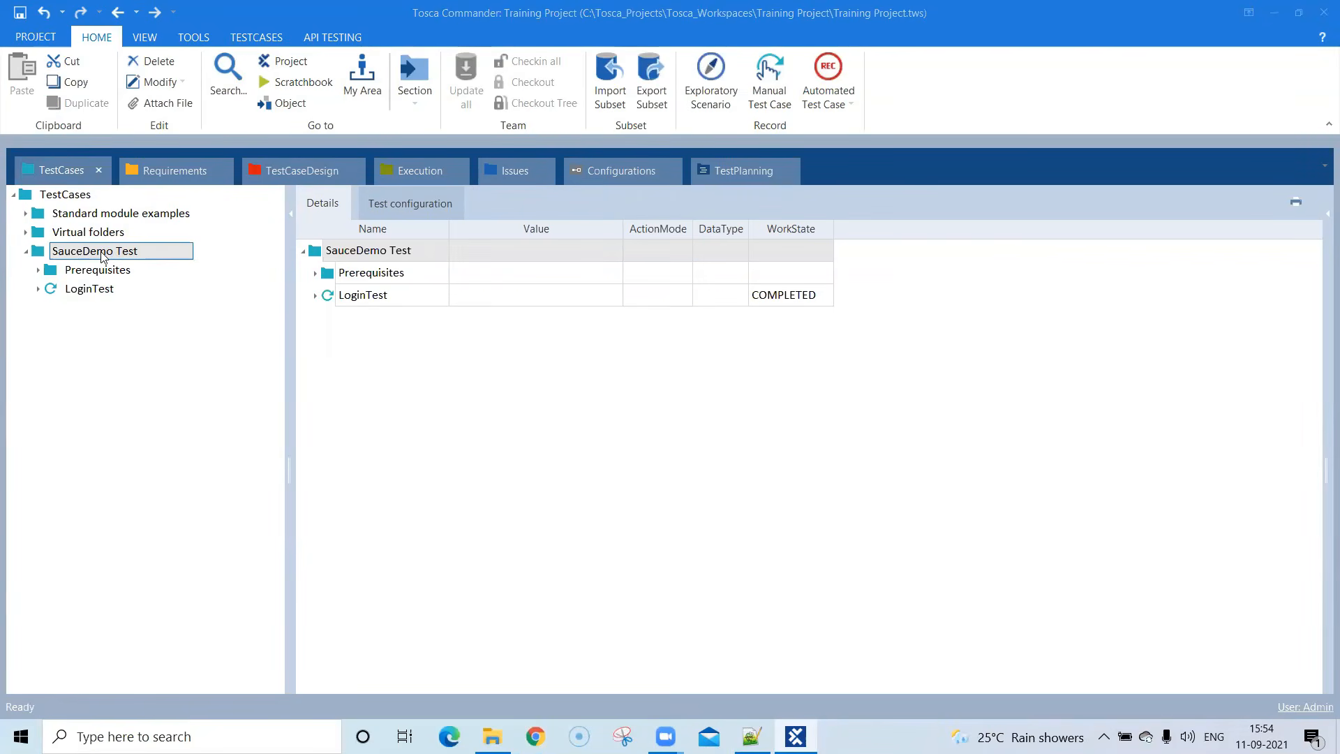
- Run the whole SauceDemo Test folder in ScratchBook, covering both Open Application and LoginTest
{"action": "left_click", "coordinate": [38, 272]}
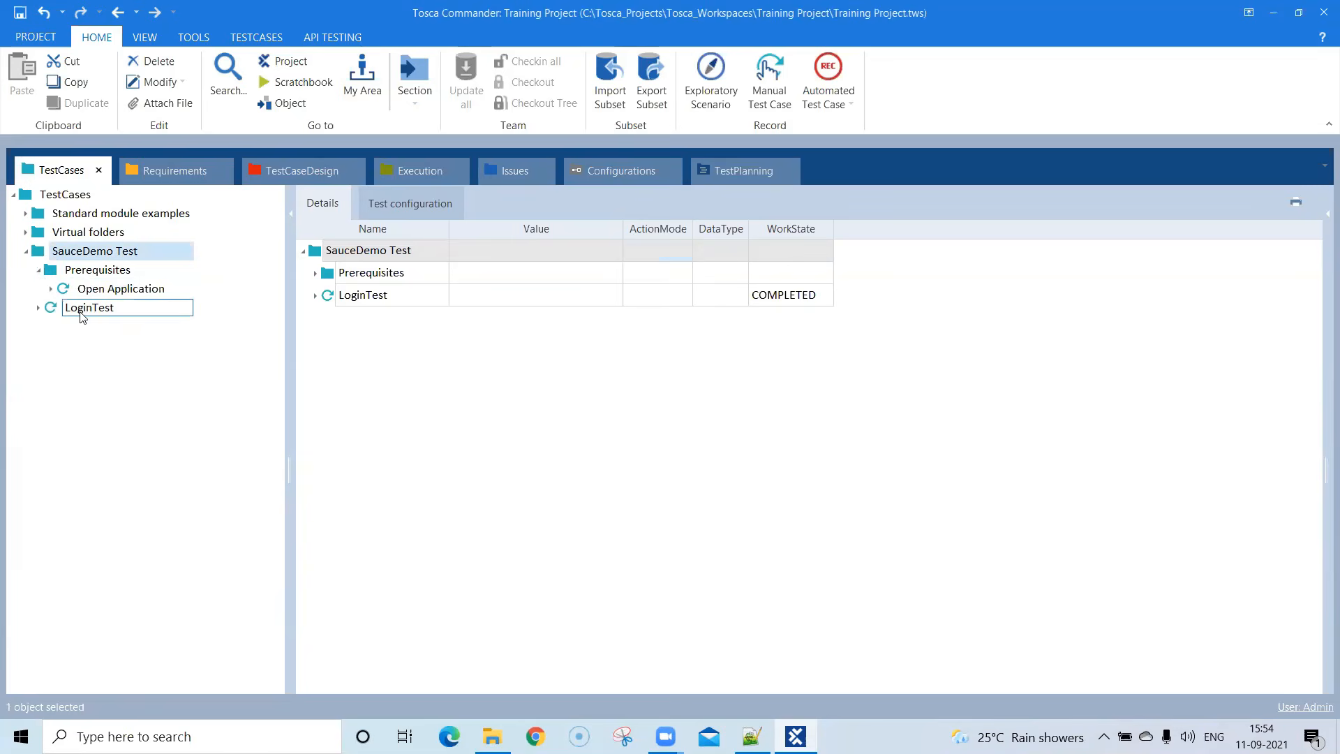
{"action": "left_click", "coordinate": [39, 271]}
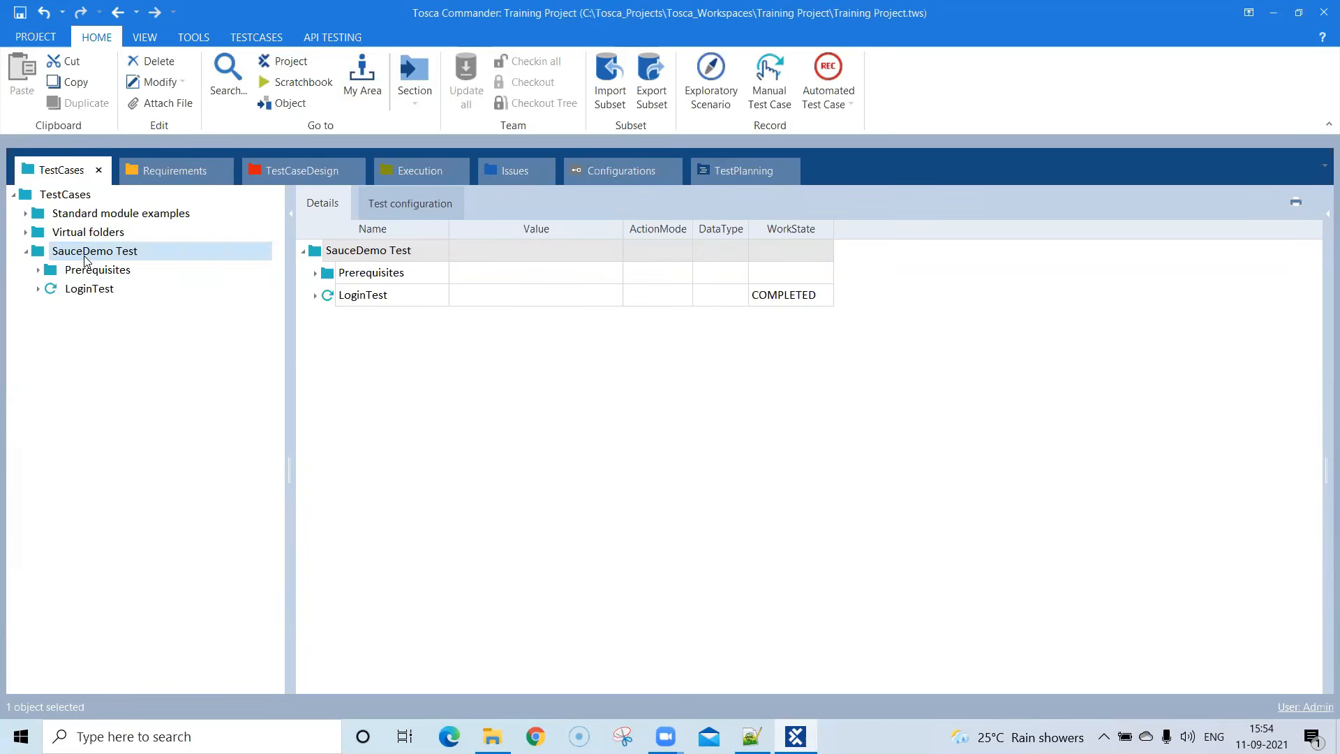
{"action": "right_click", "coordinate": [85, 261]}
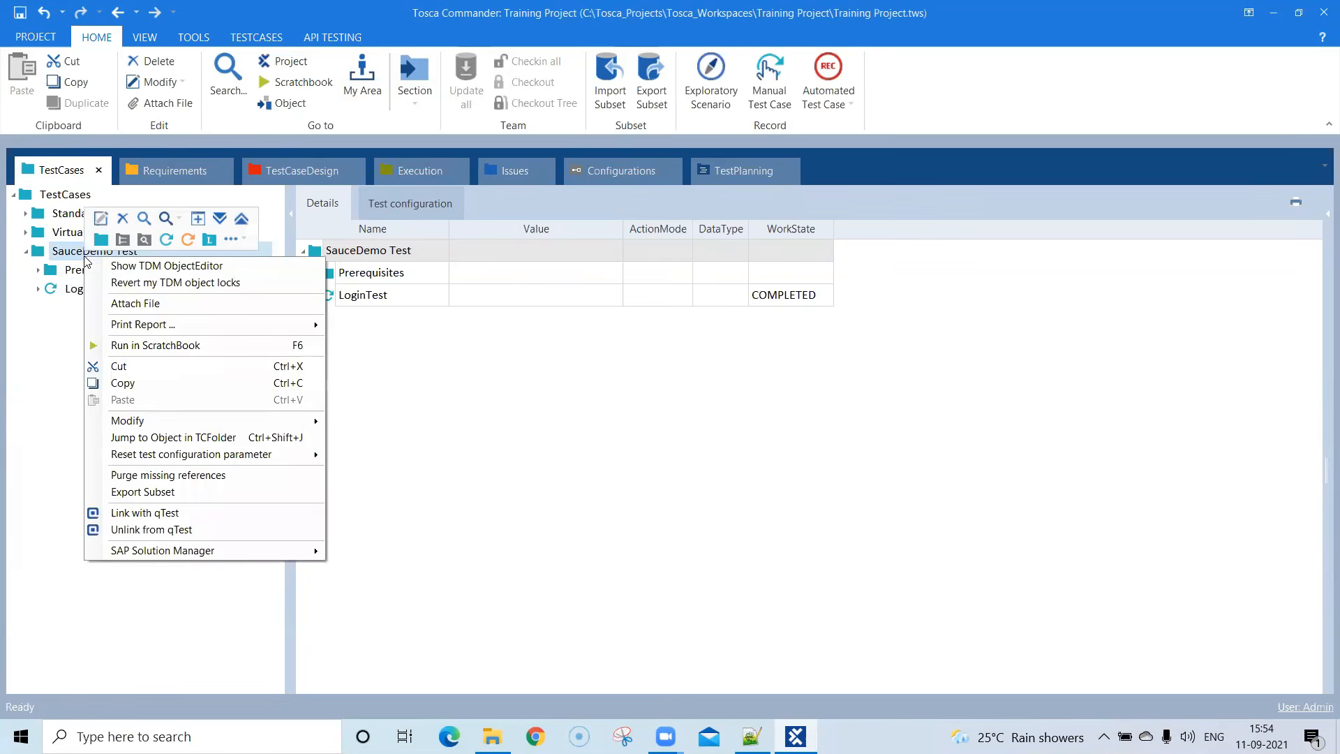
{"action": "left_click", "coordinate": [147, 349]}
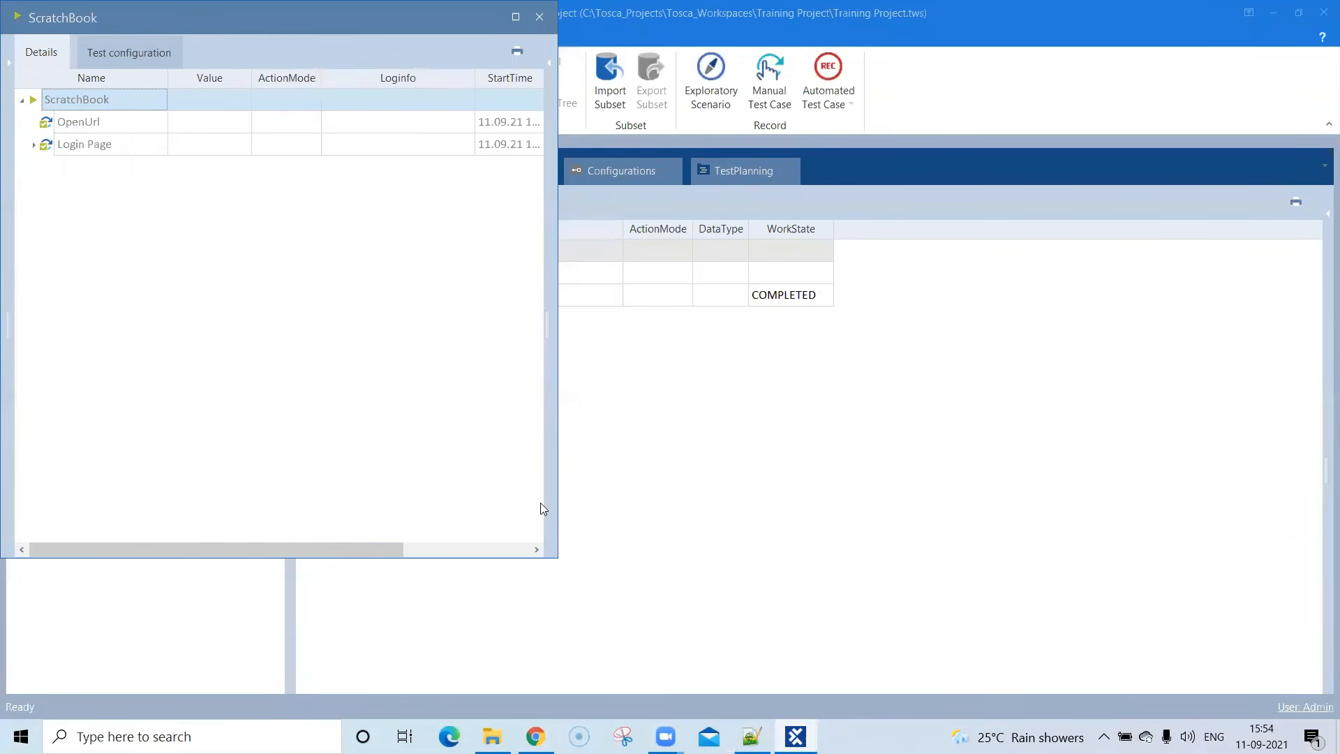
- Examine the ScratchBook results for OpenUrl and for Login Page's Username, Password and Login steps, and close the results
{"action": "left_click", "coordinate": [515, 17]}
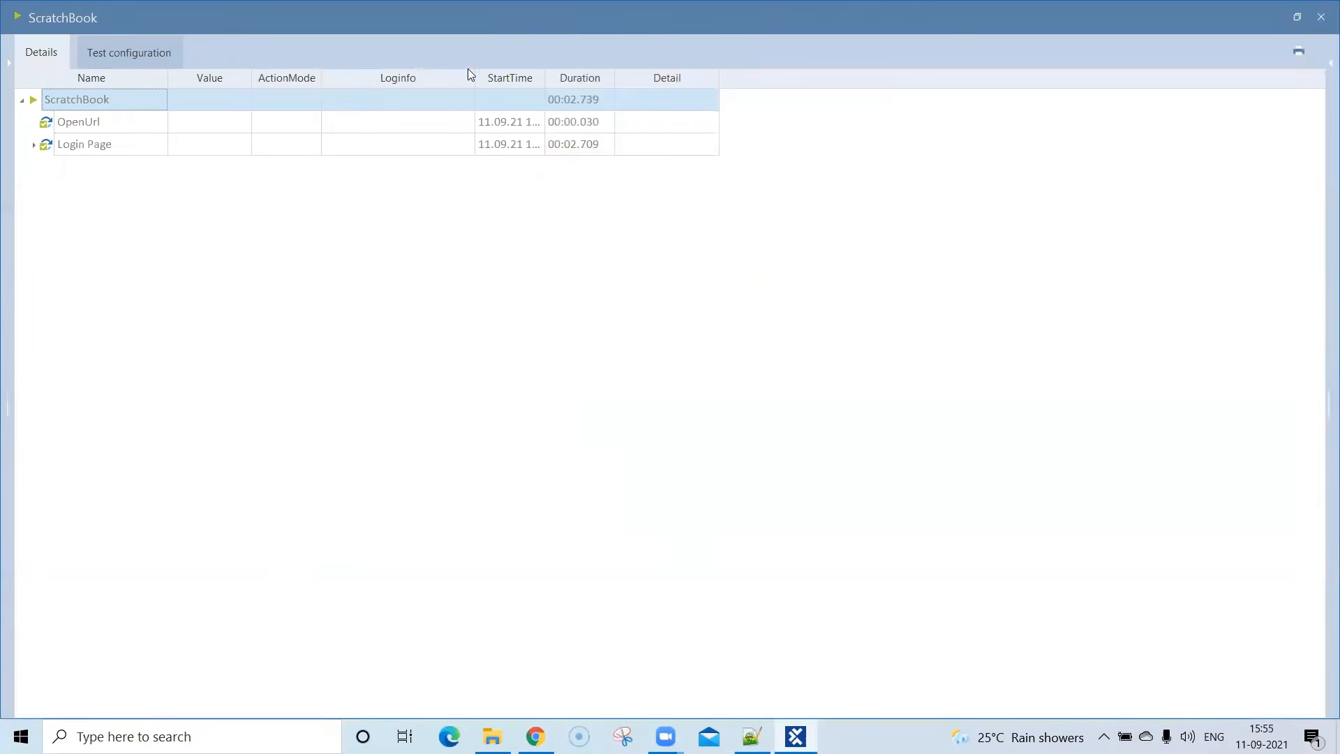
{"action": "left_click", "coordinate": [34, 147]}
{"action": "left_click", "coordinate": [96, 124]}
{"action": "left_click", "coordinate": [103, 147]}
{"action": "left_click", "coordinate": [115, 169]}
{"action": "left_click", "coordinate": [117, 190]}
{"action": "left_click", "coordinate": [120, 210]}
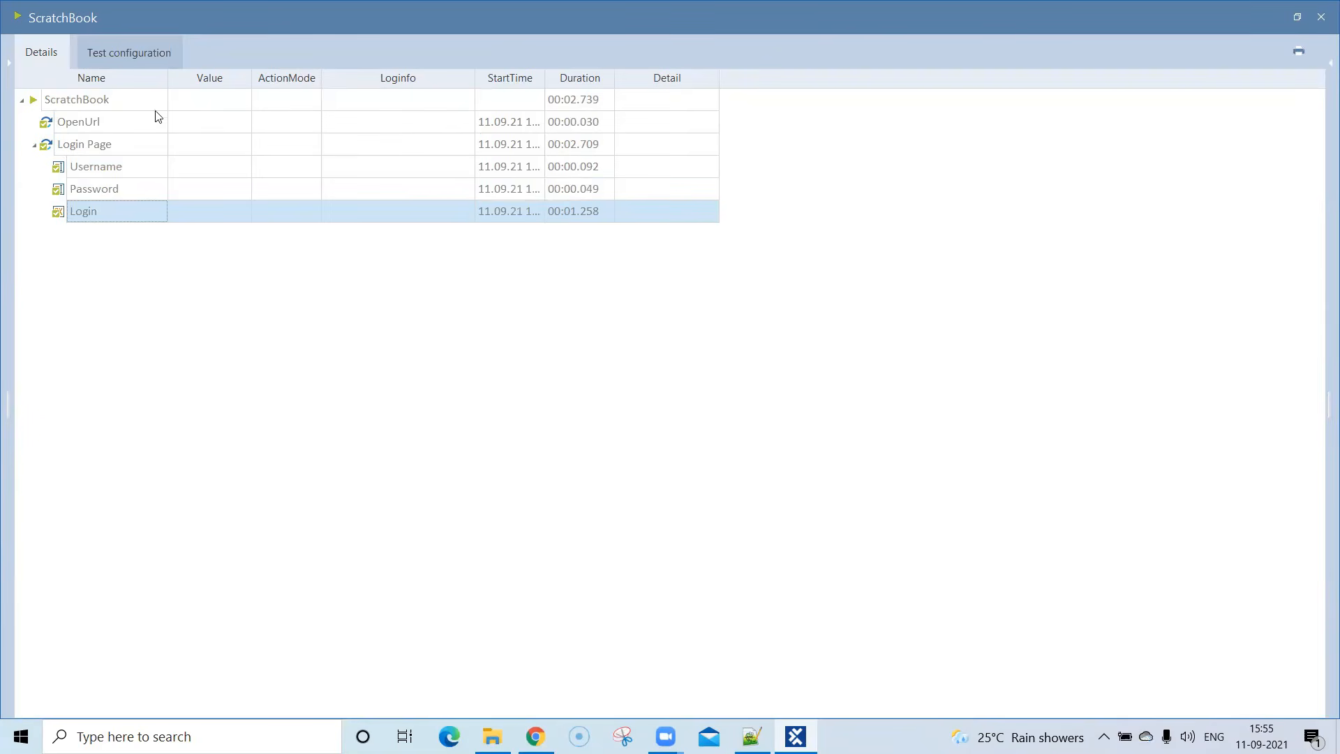
{"action": "left_click", "coordinate": [1321, 17]}
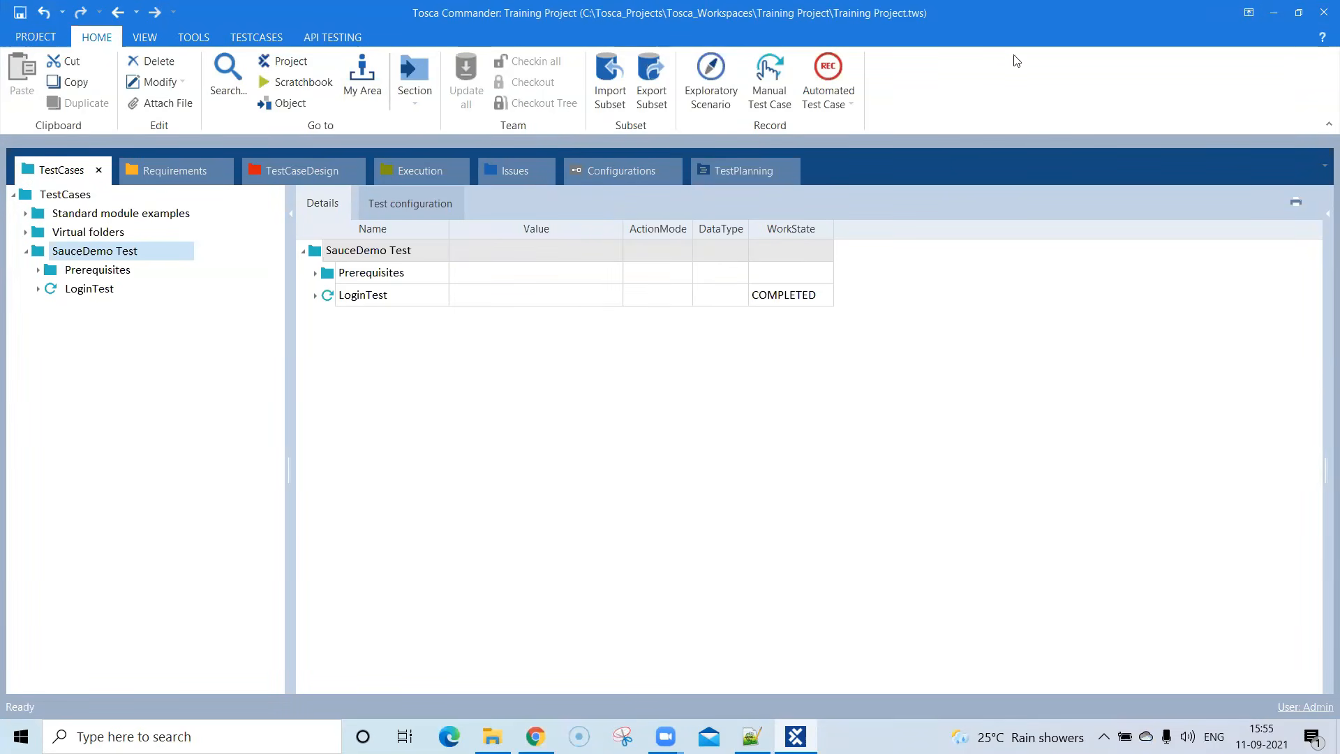
{"action": "left_click", "coordinate": [722, 48]}
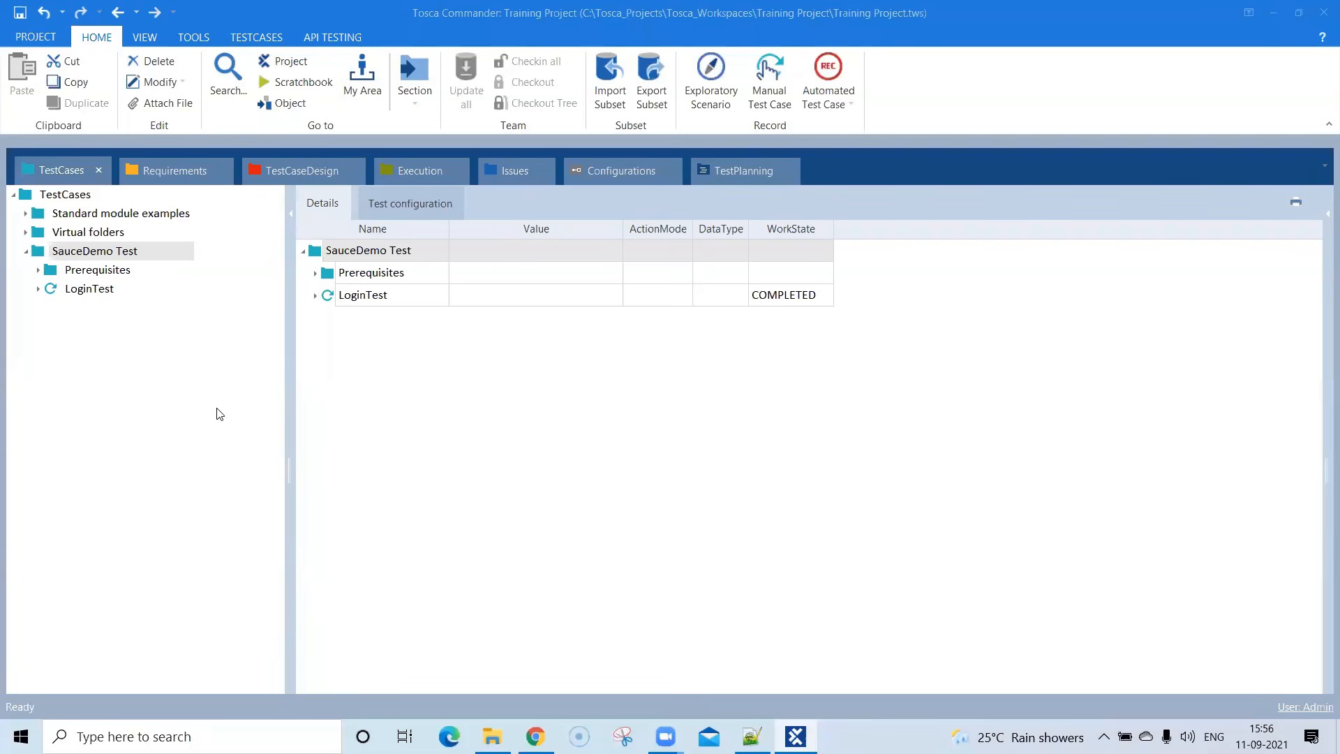
- Create a folder named Postconditions inside the SauceDemo Test folder
{"action": "left_click", "coordinate": [75, 254]}
{"action": "right_click", "coordinate": [74, 252]}
{"action": "left_click", "coordinate": [92, 236]}
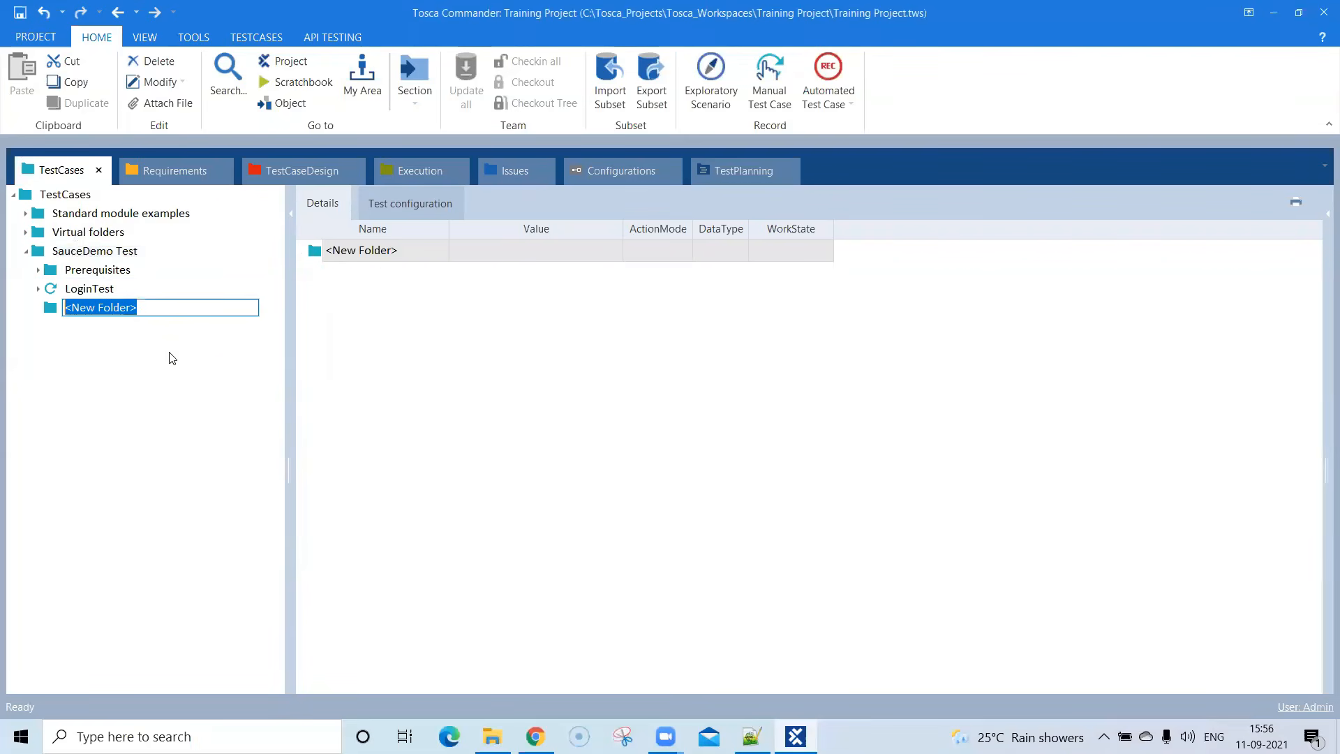
{"action": "type", "text": "Postconditions"}
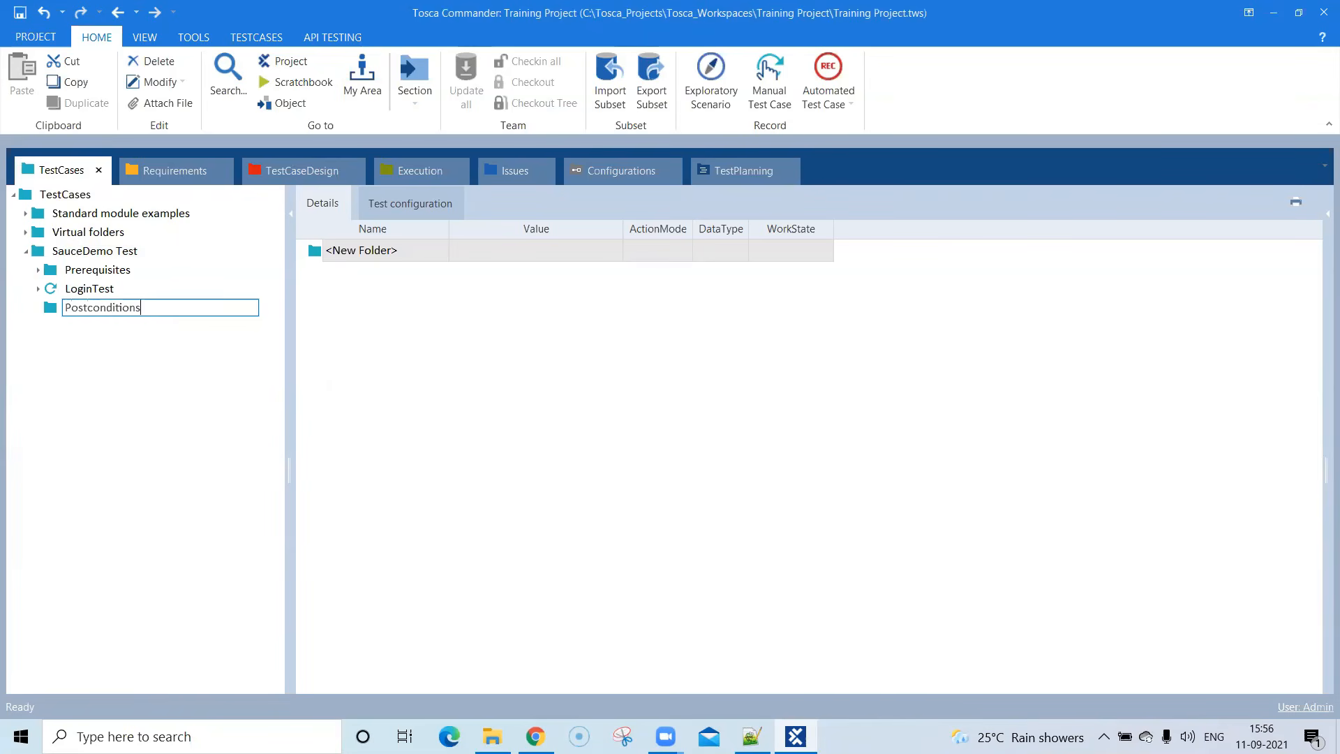
{"action": "key", "text": "Return"}
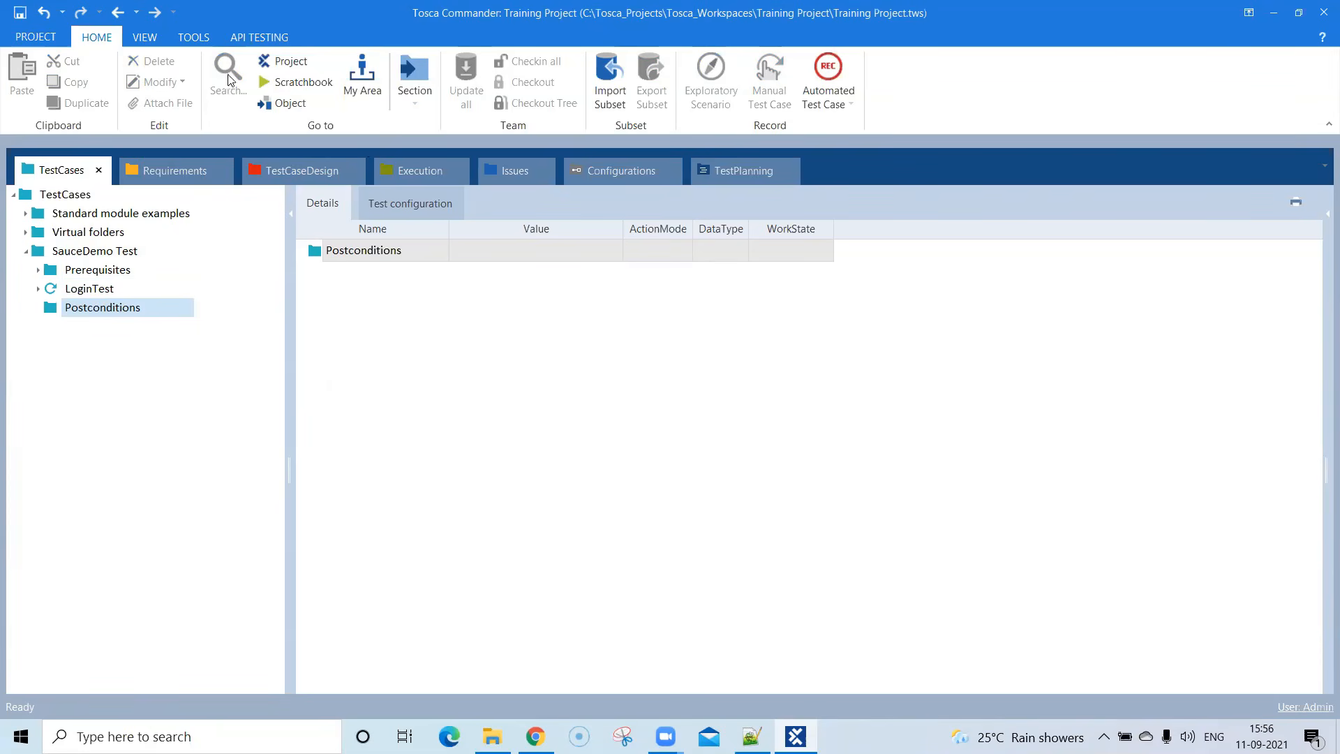
- Open the Modules section, expand Standard modules down to TBox Automation Tools' Basic Windows Operations, and dock it beside TestCases
{"action": "left_click", "coordinate": [422, 108]}
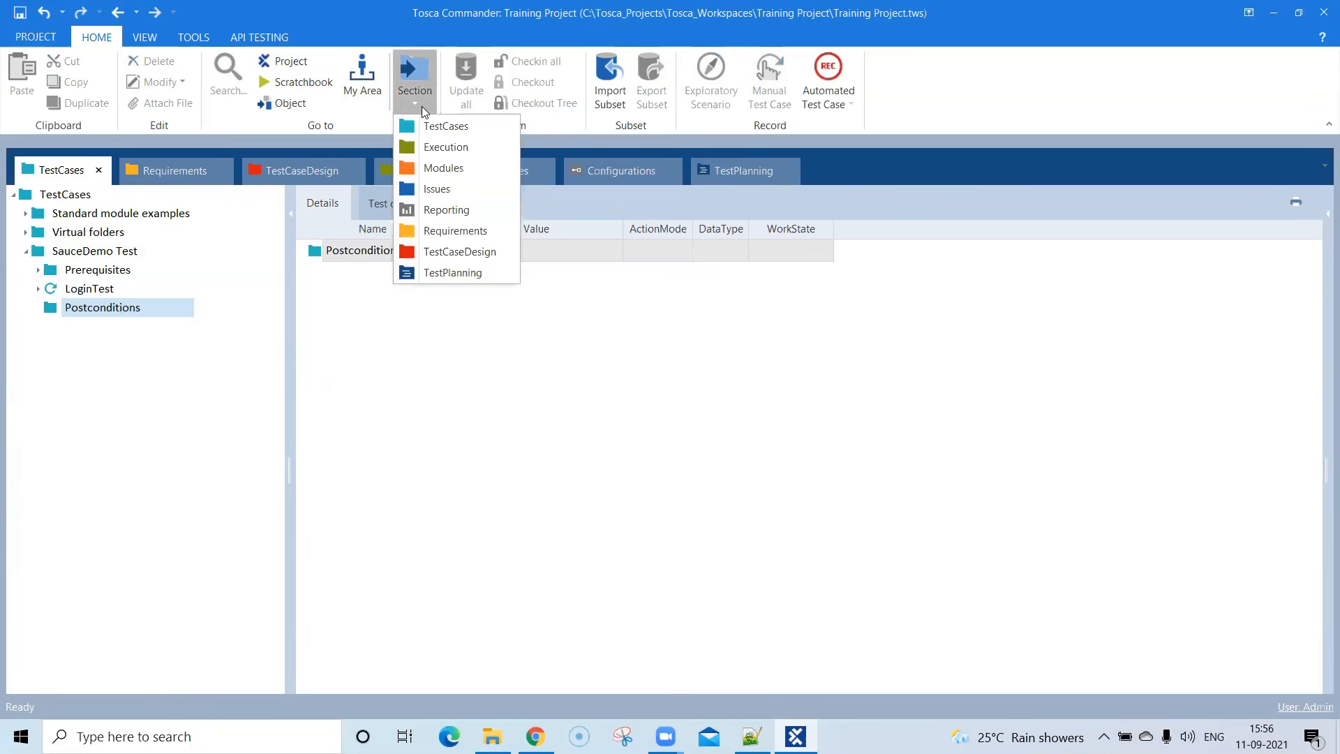
{"action": "left_click", "coordinate": [438, 167]}
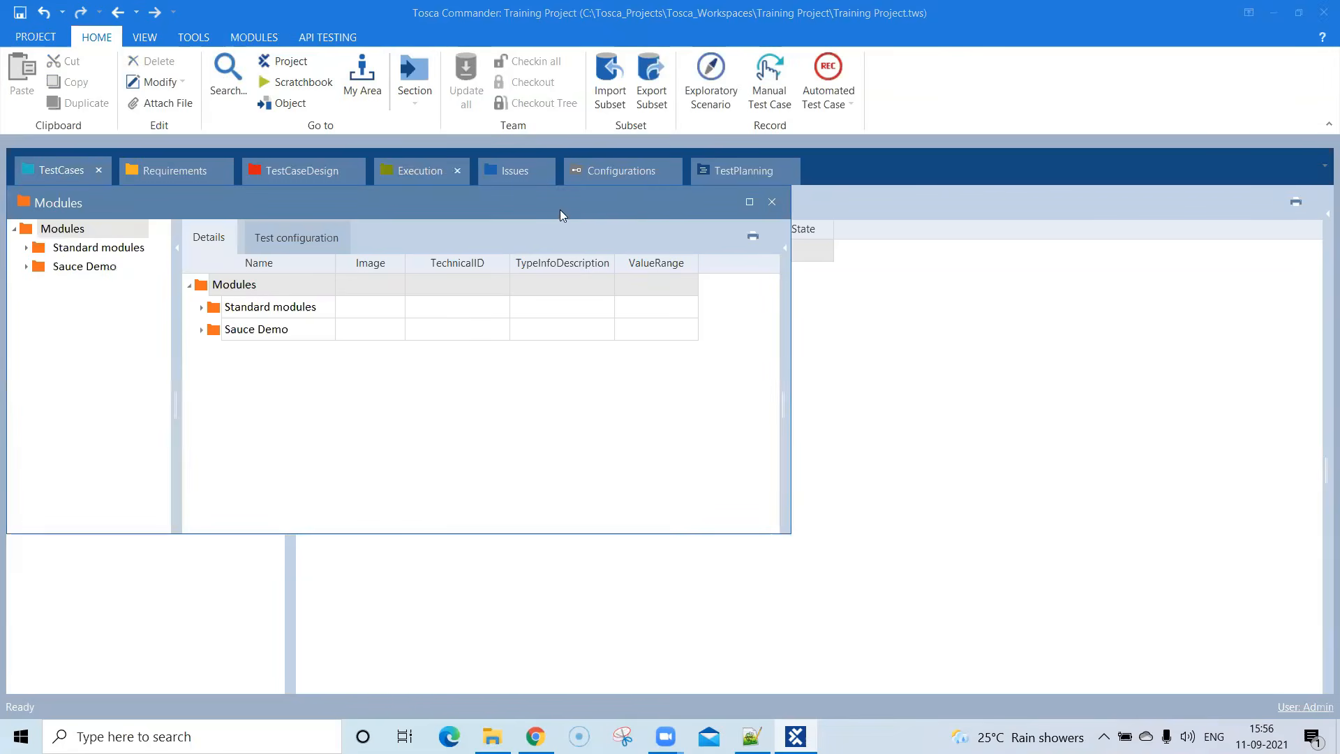
{"action": "left_click", "coordinate": [747, 202]}
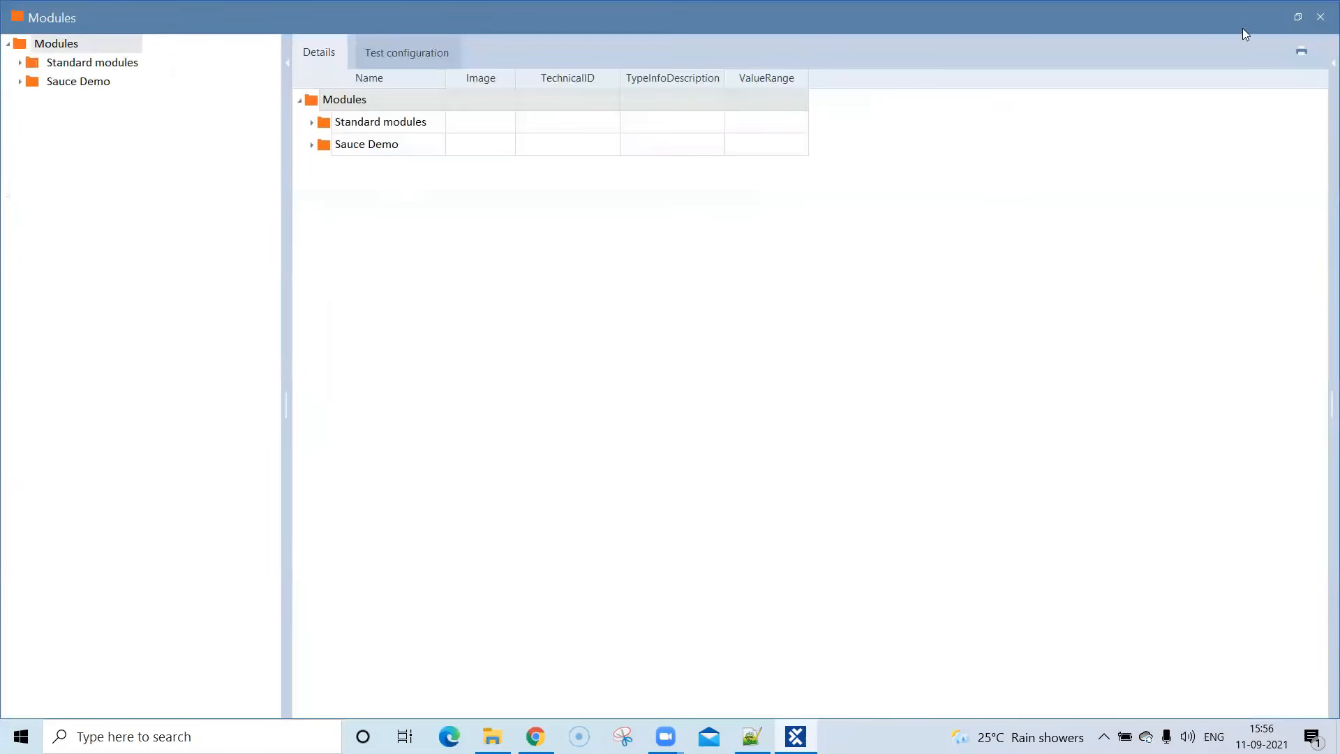
{"action": "left_click", "coordinate": [312, 123]}
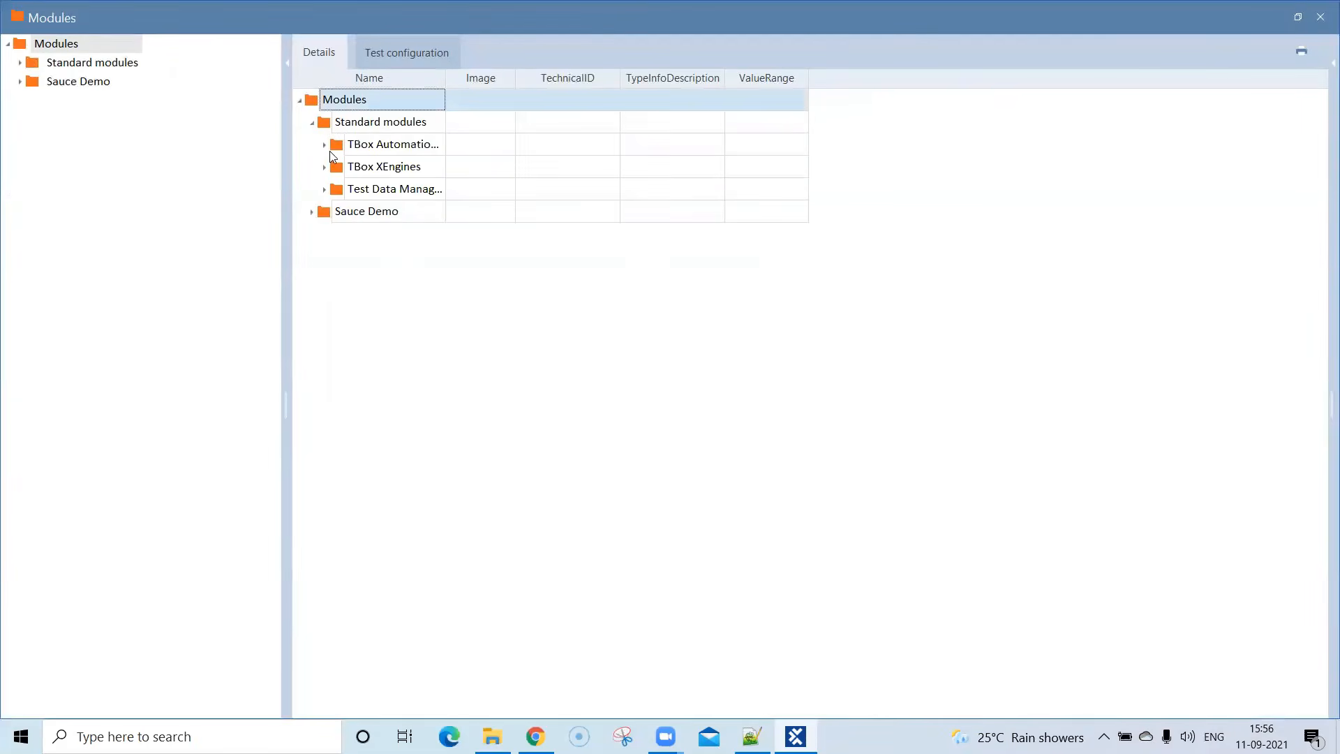
{"action": "left_click_drag", "start_coordinate": [444, 78], "coordinate": [507, 78]}
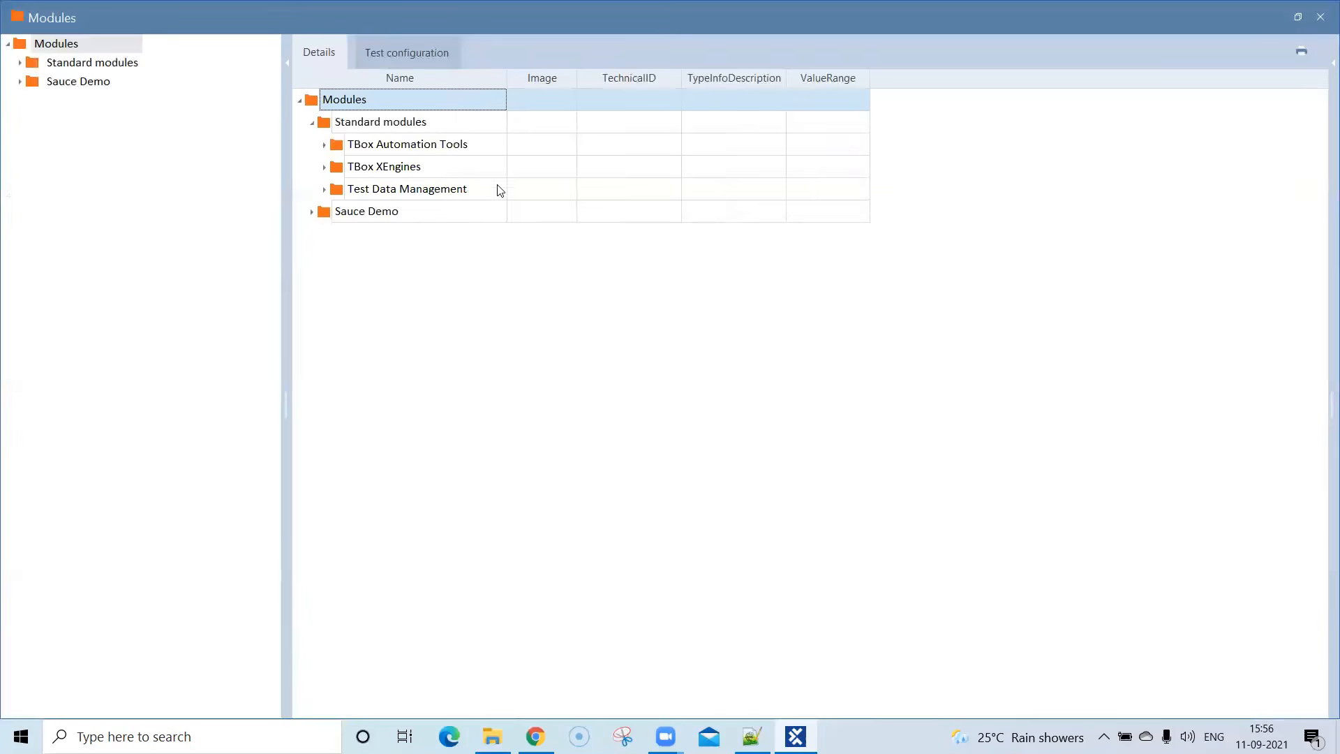
{"action": "left_click", "coordinate": [324, 147]}
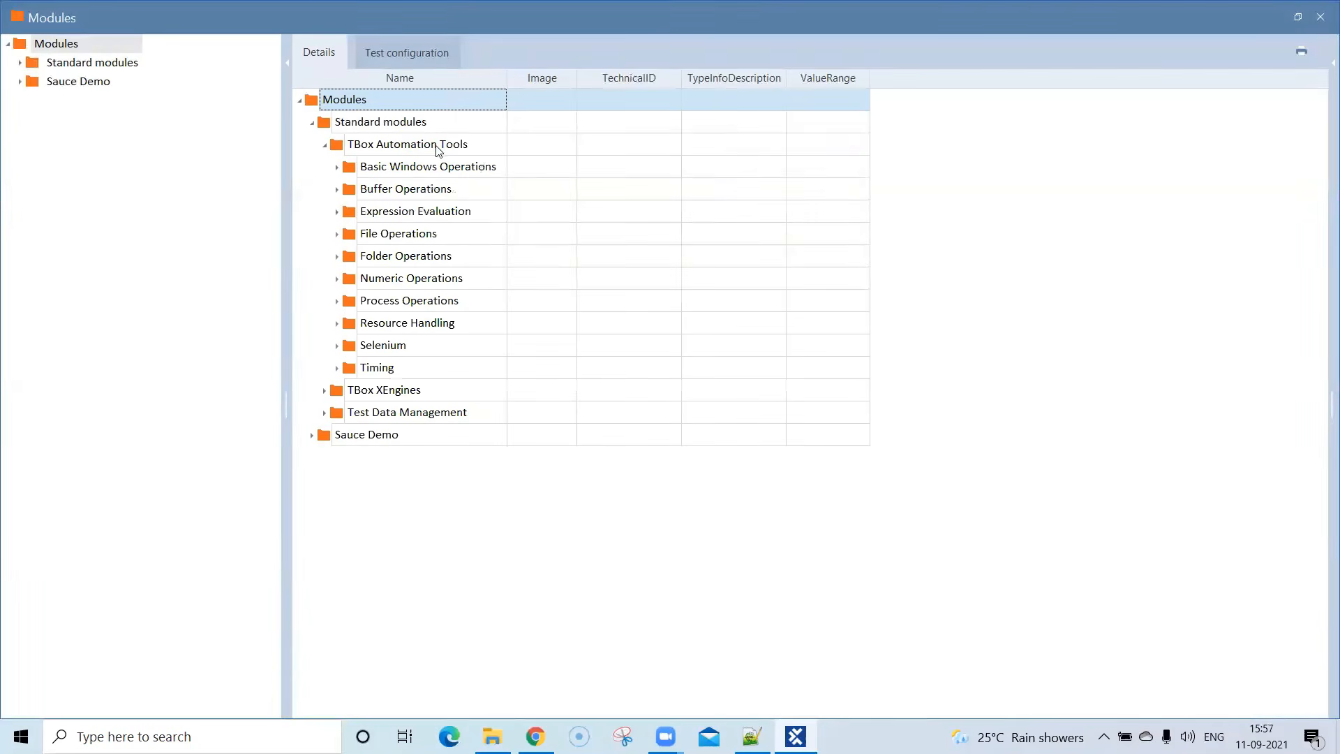
{"action": "left_click", "coordinate": [337, 169]}
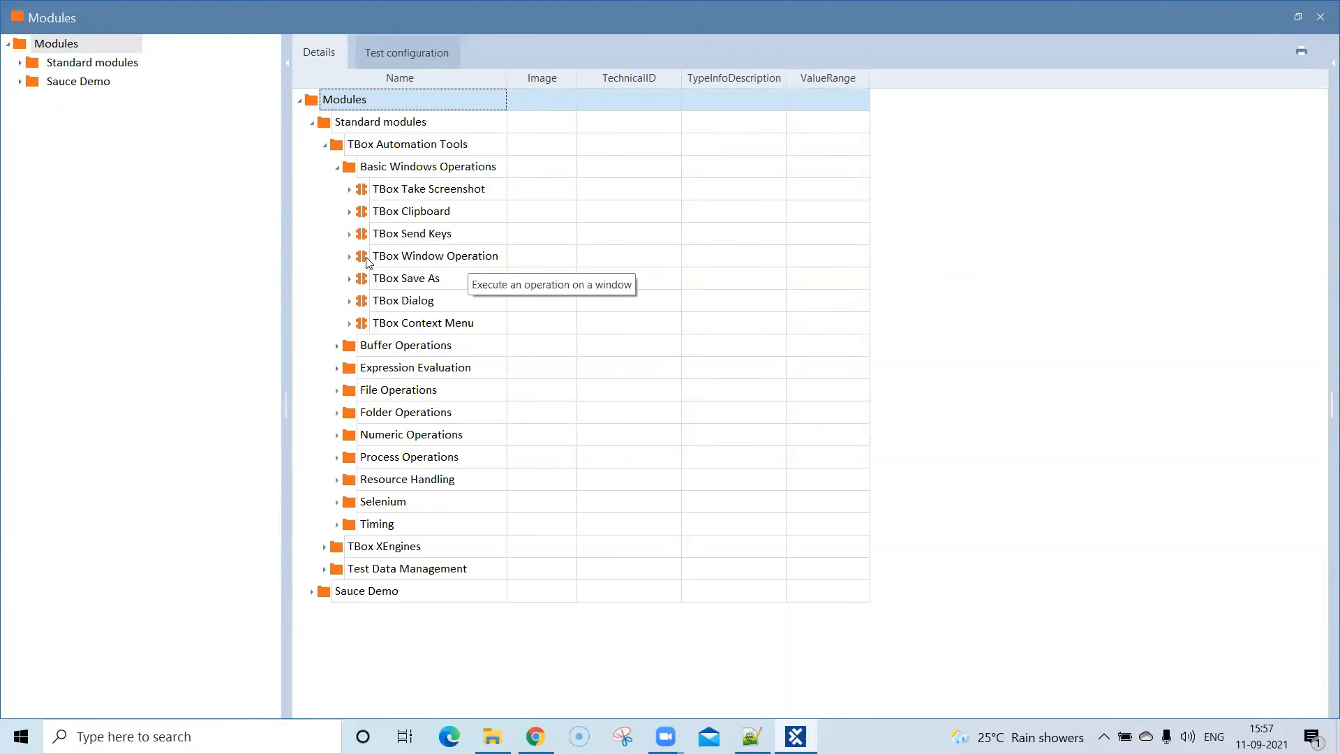
{"action": "left_click", "coordinate": [1299, 17]}
{"action": "left_click_drag", "start_coordinate": [383, 197], "coordinate": [702, 427]}
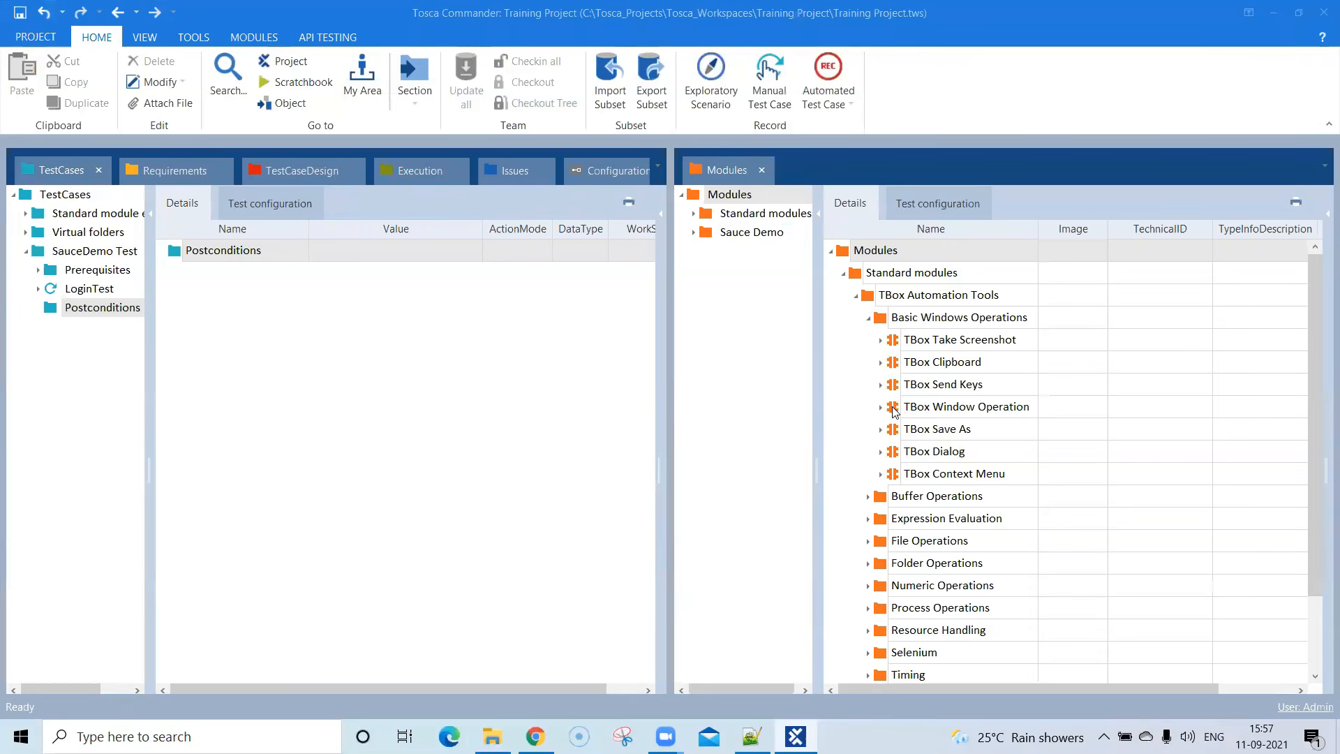
- Create a test case named Close Application in Postconditions from the TBox Window Operation module, and close the Modules section
{"action": "left_click_drag", "start_coordinate": [892, 412], "coordinate": [274, 256]}
{"action": "left_click", "coordinate": [272, 274]}
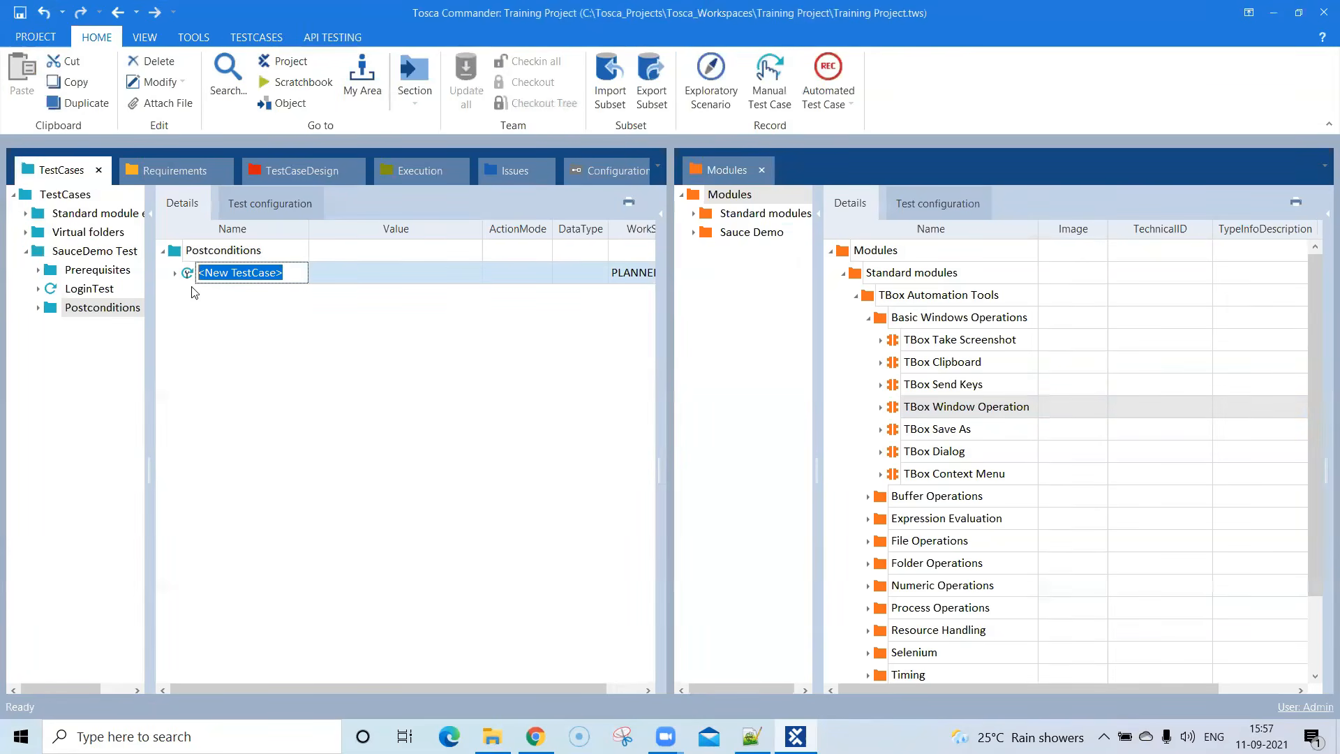
{"action": "type", "text": "Close Application"}
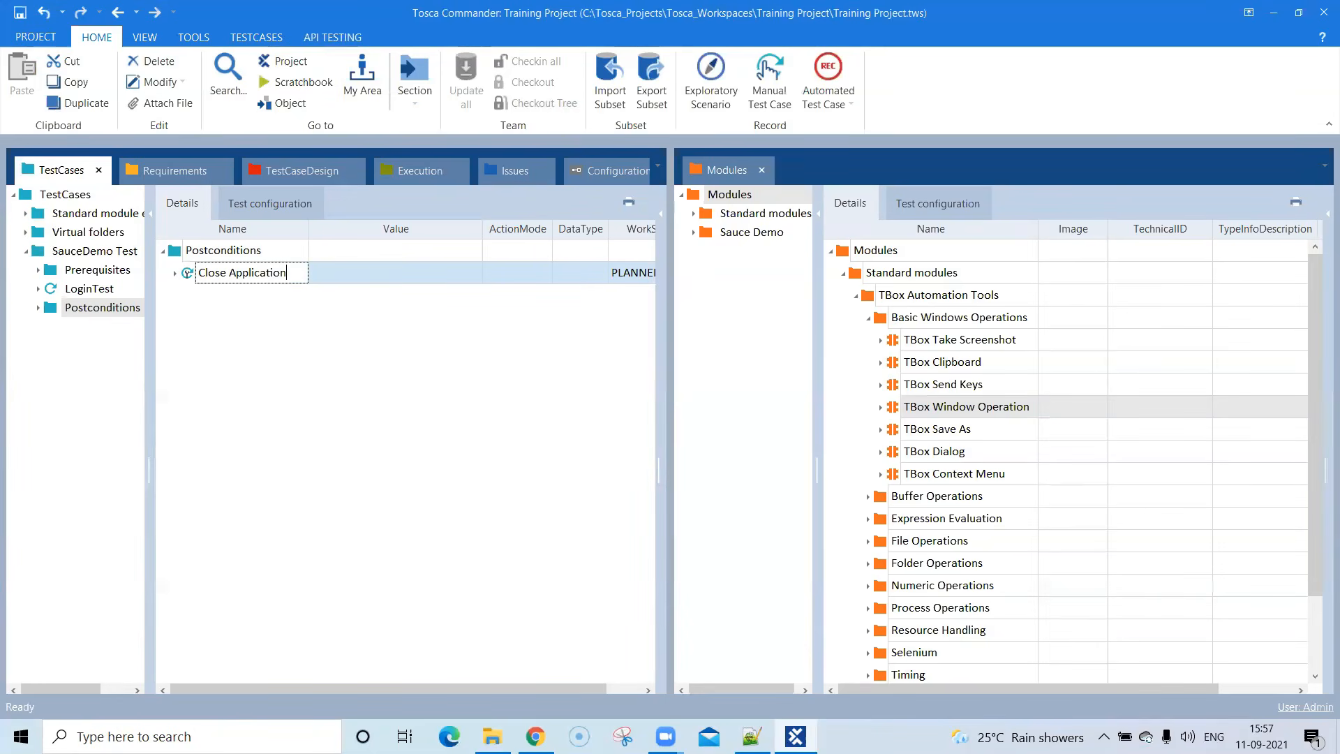
{"action": "left_click", "coordinate": [762, 170]}
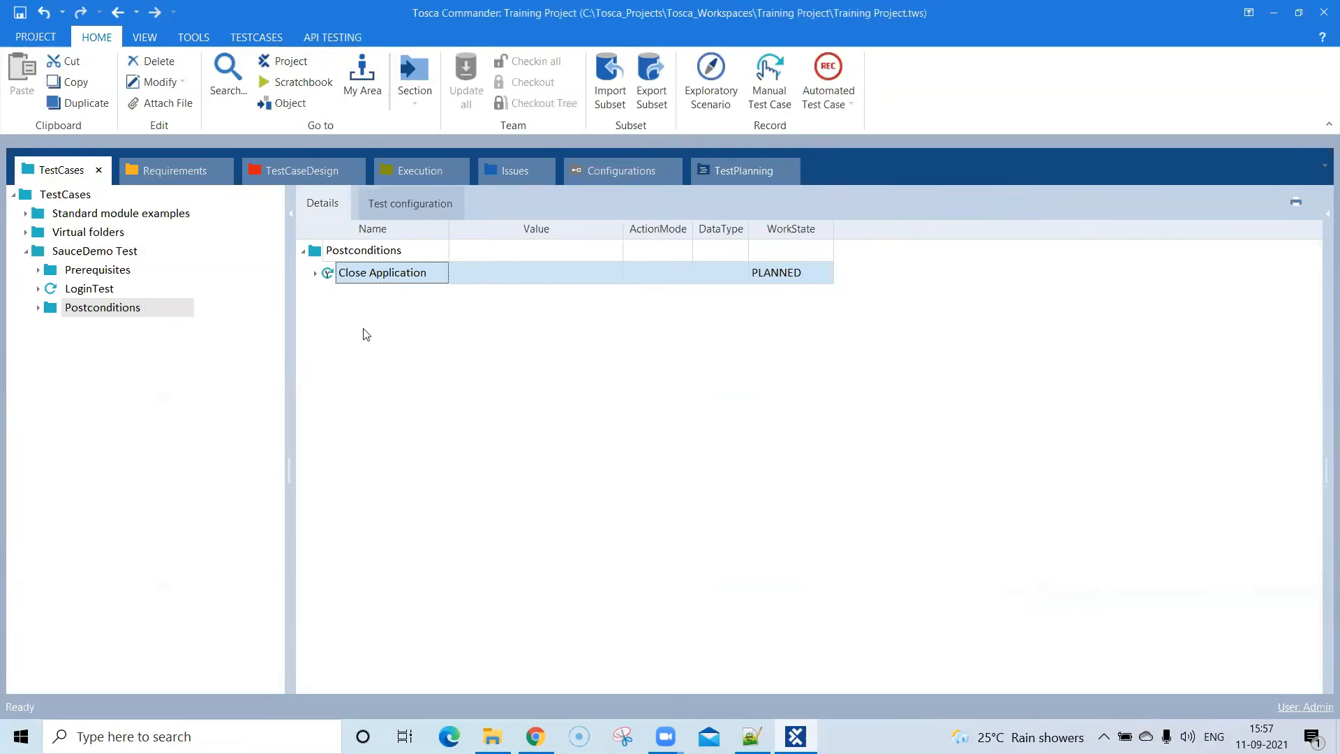
- Set the Caption of Close Application's TBox Window Operation step to Swag* with the action mode Select
{"action": "left_click", "coordinate": [316, 274]}
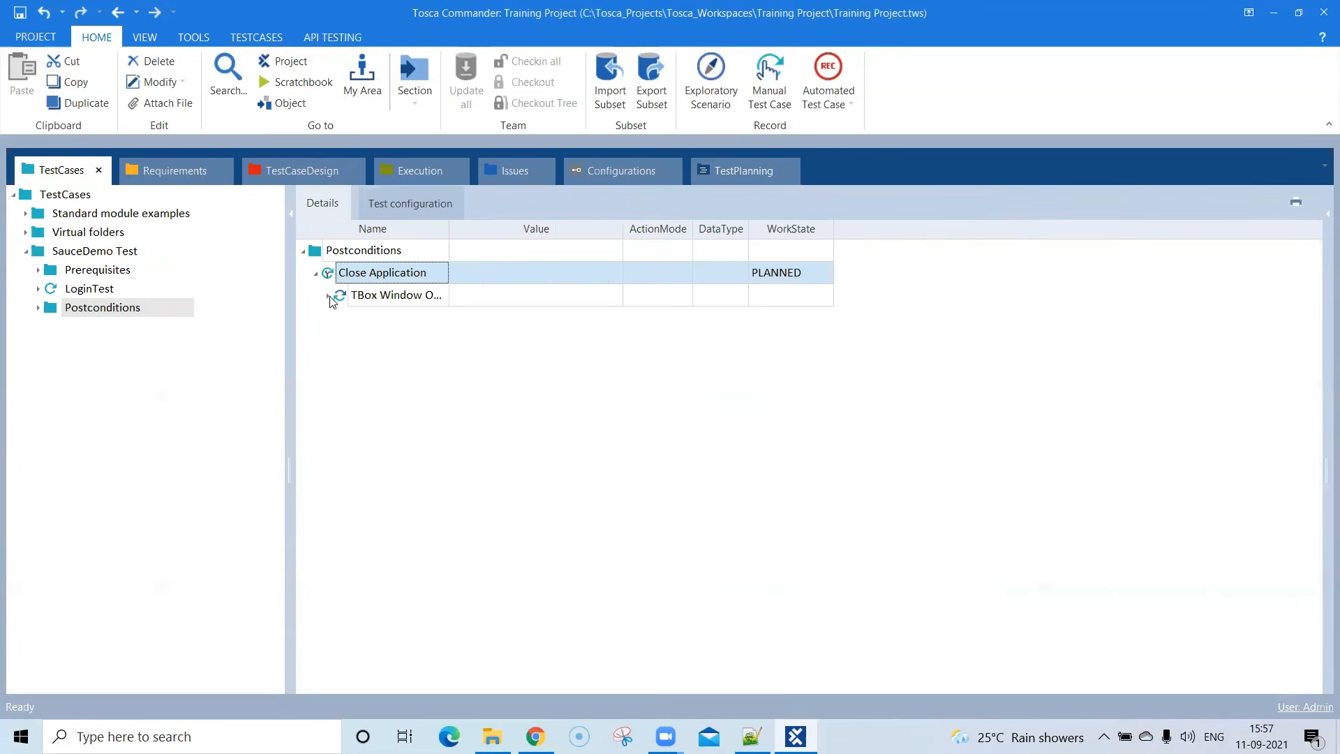
{"action": "left_click", "coordinate": [329, 296]}
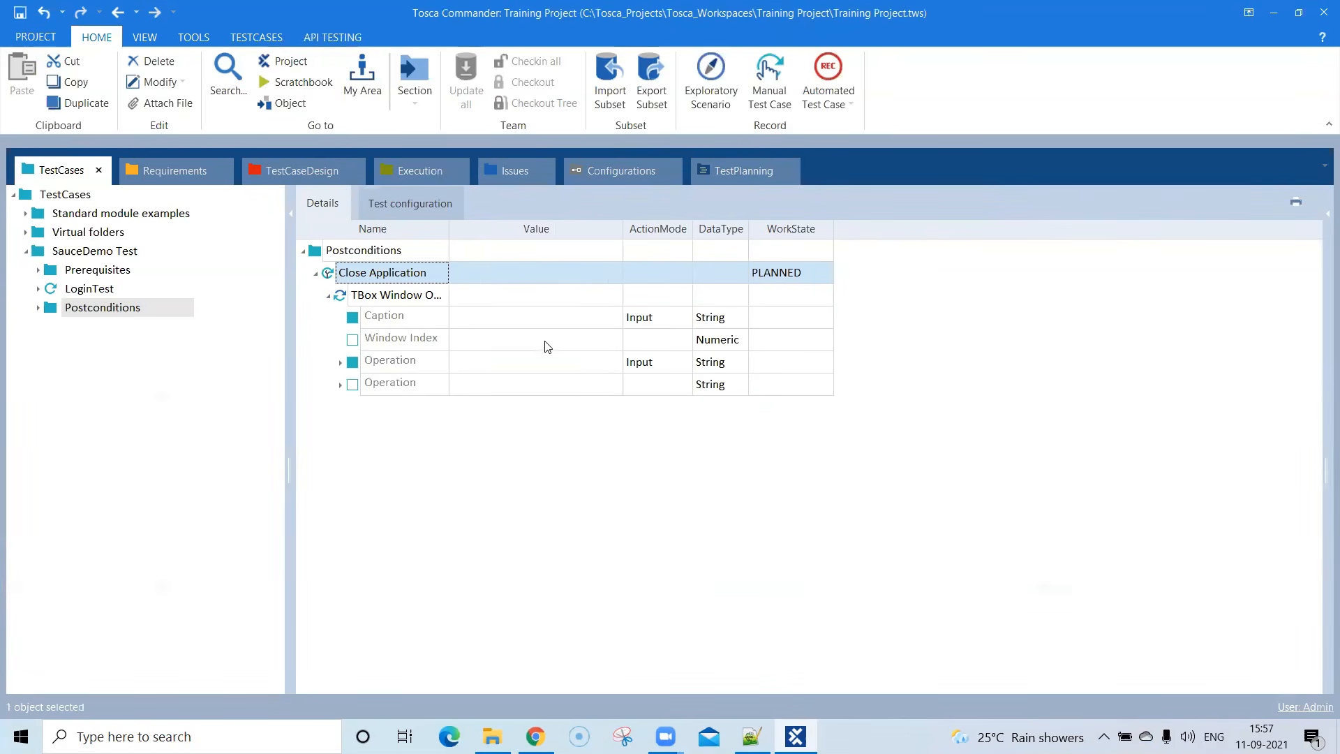
{"action": "left_click", "coordinate": [532, 326]}
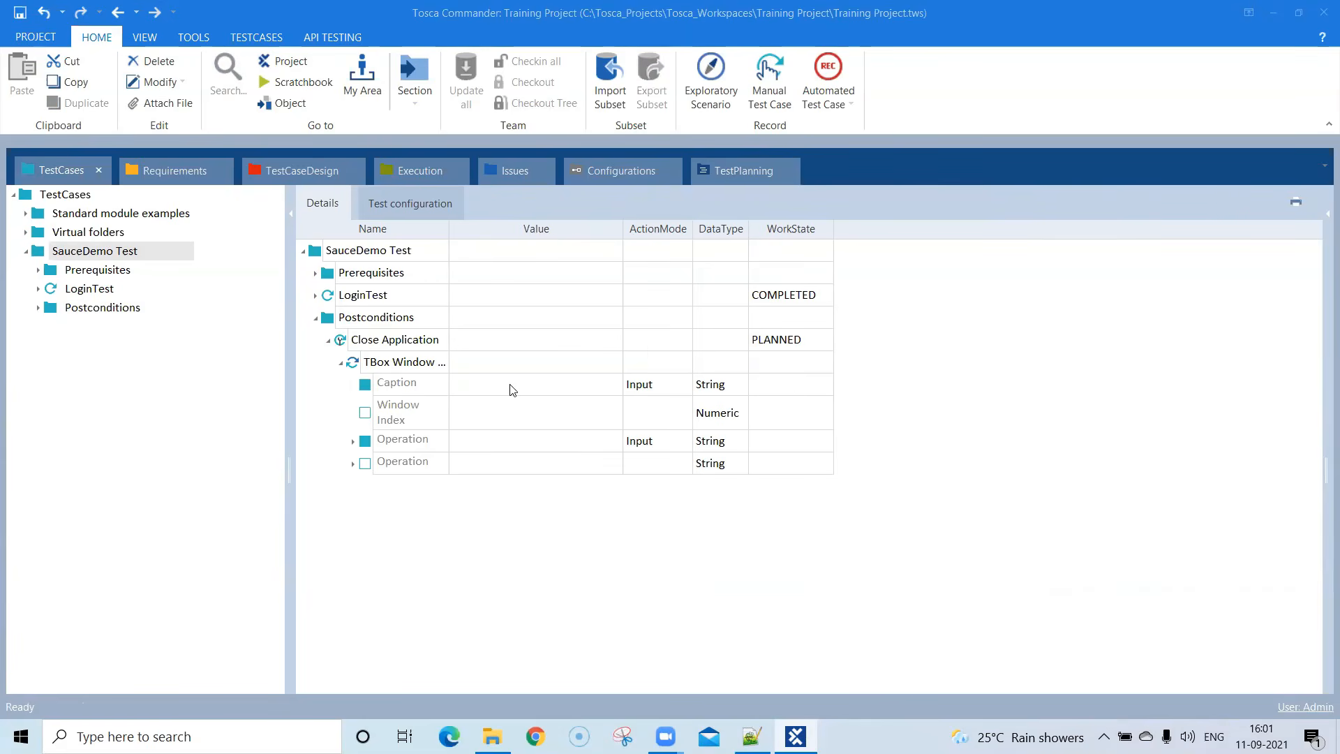
{"action": "left_click", "coordinate": [467, 440]}
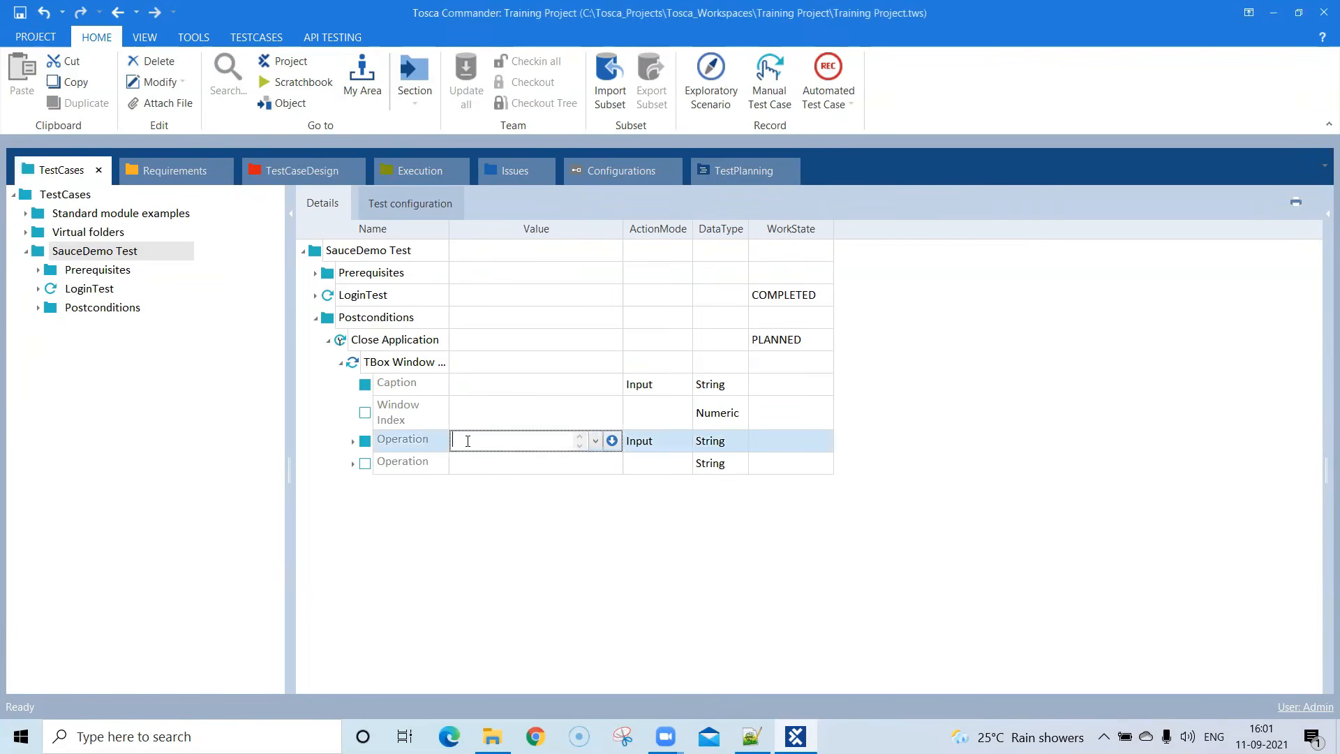
{"action": "left_click", "coordinate": [481, 385]}
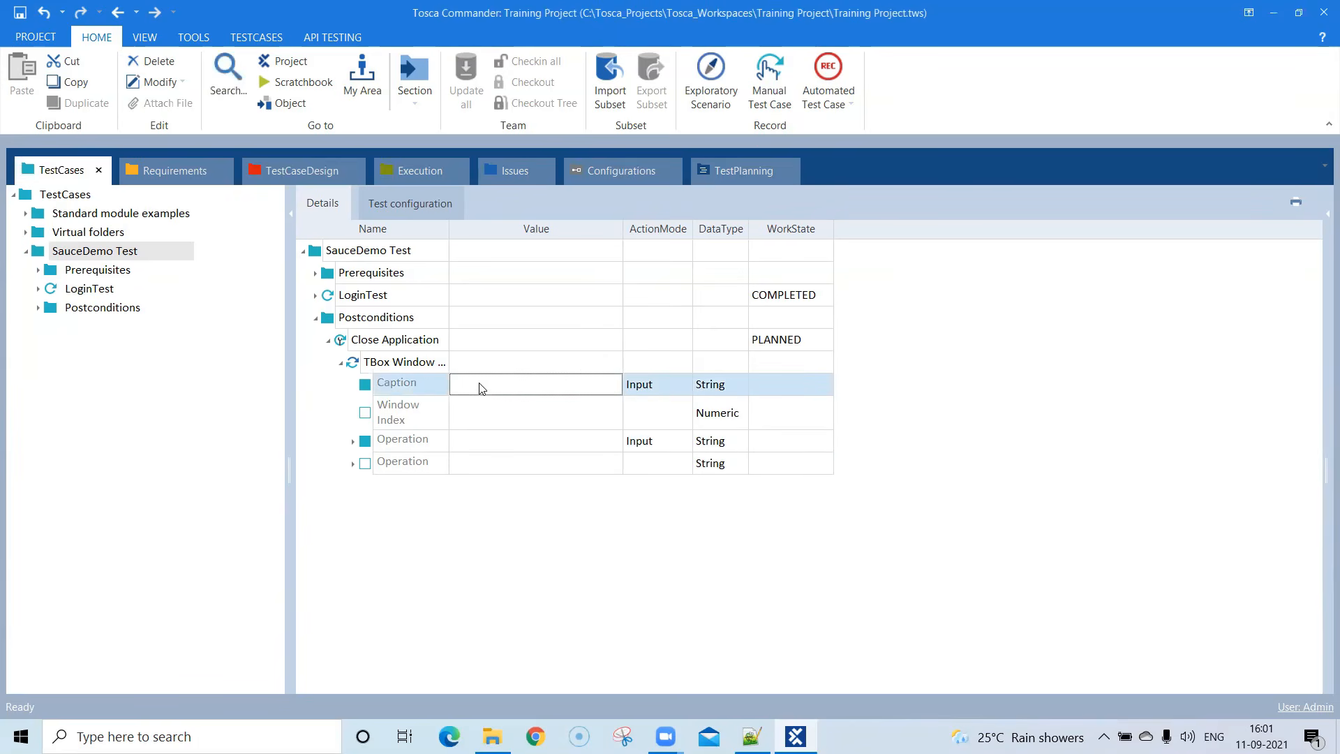
{"action": "left_click", "coordinate": [481, 386]}
{"action": "double_click", "coordinate": [469, 386]}
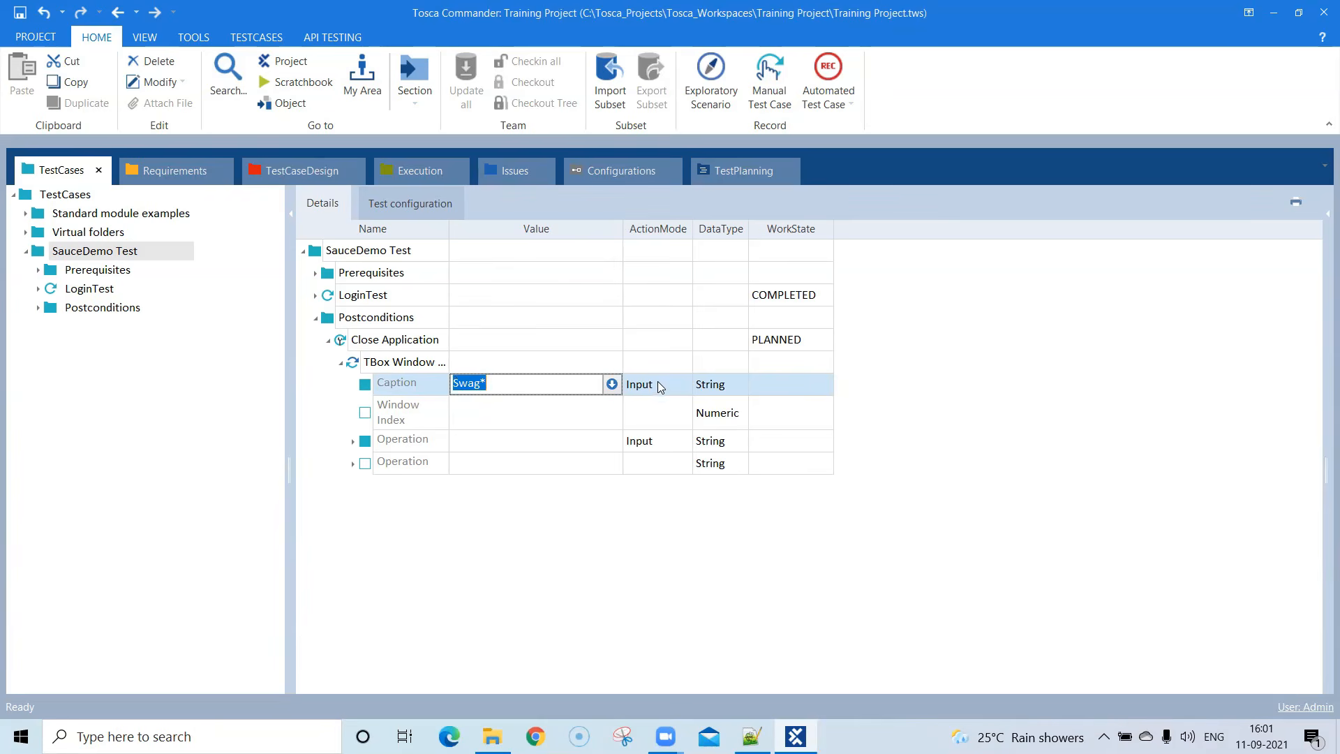
{"action": "left_click", "coordinate": [680, 386]}
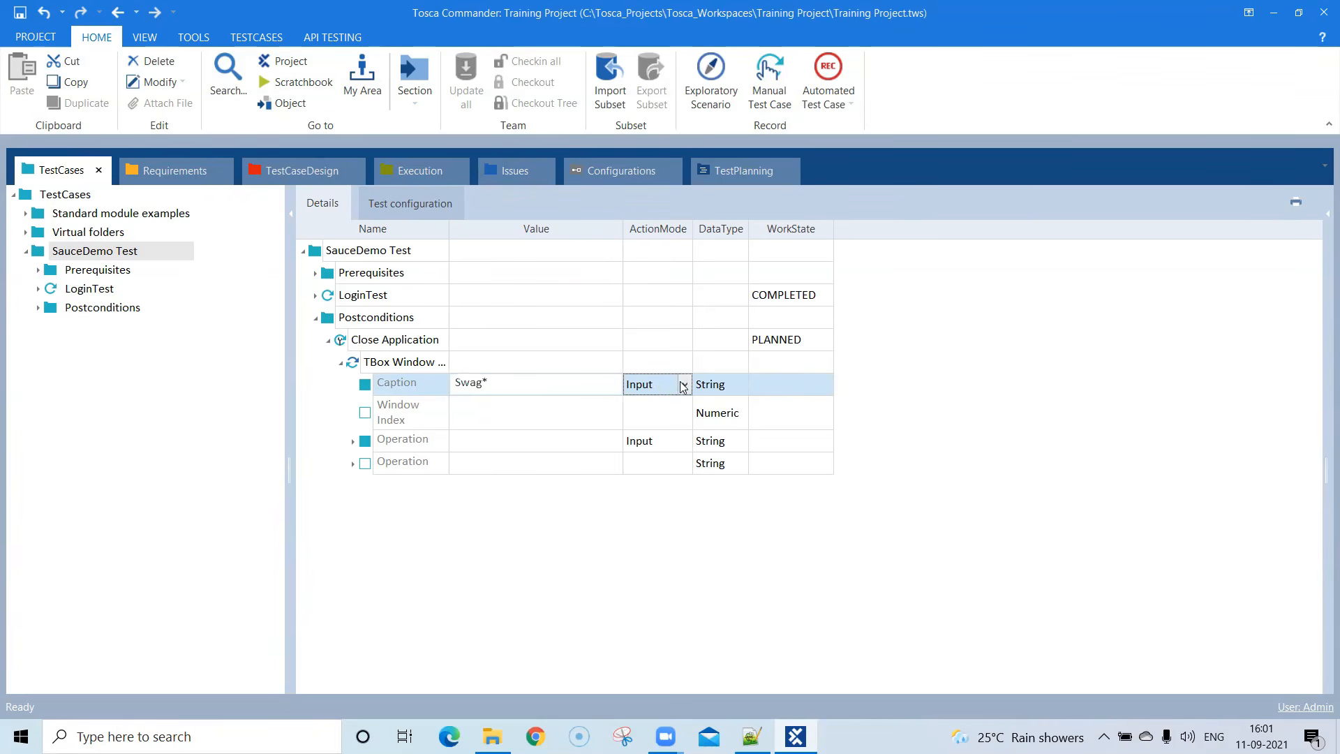
{"action": "left_click", "coordinate": [684, 384]}
{"action": "left_click", "coordinate": [643, 504]}
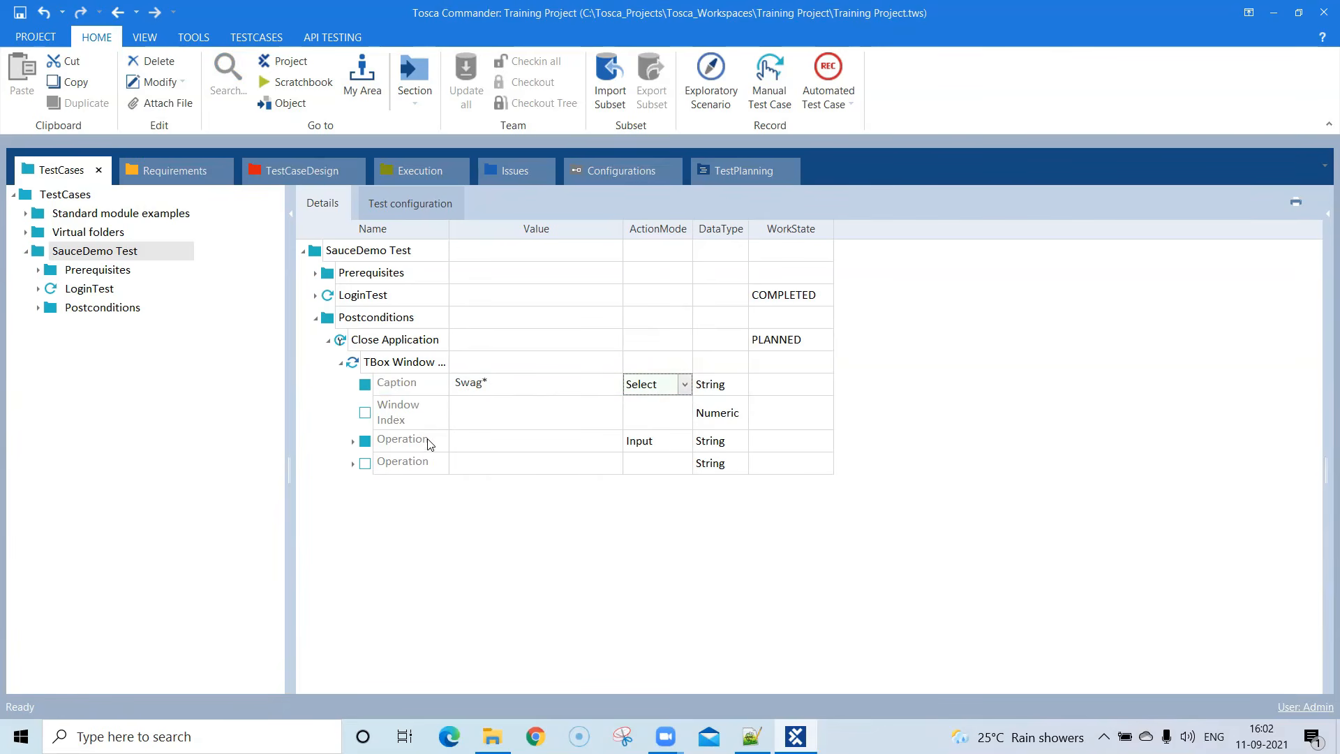
- Set the first Operation value of the TBox Window Operation step to Close and widen the Name column
{"action": "left_click", "coordinate": [524, 441]}
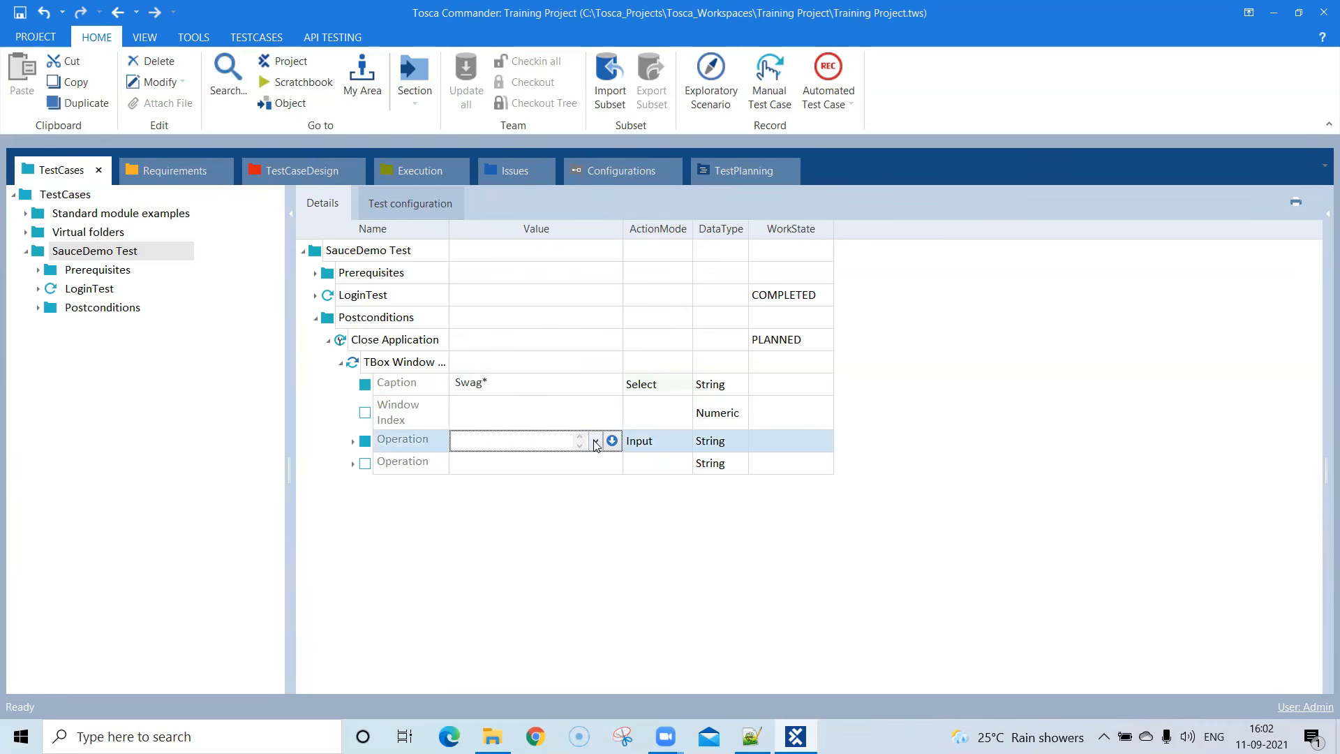
{"action": "left_click", "coordinate": [596, 443]}
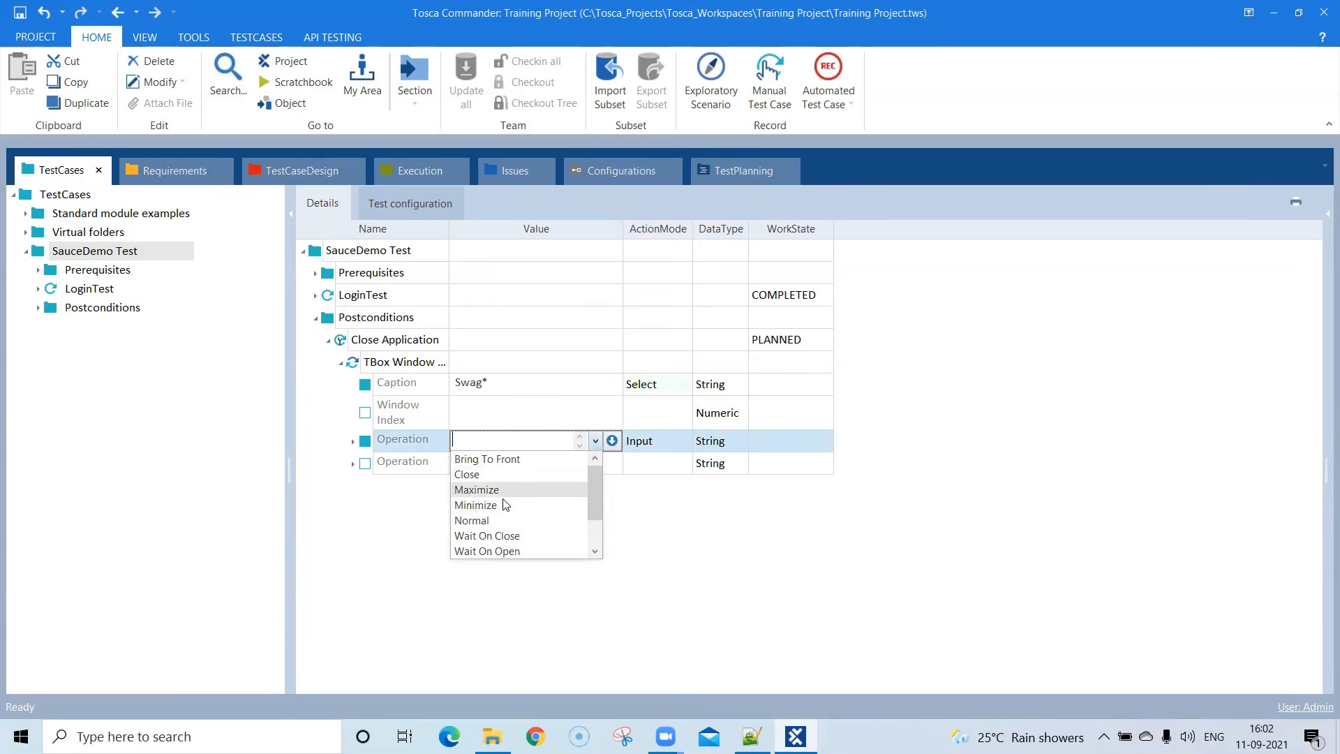
{"action": "scroll", "coordinate": [513, 523], "scroll_direction": "down", "scroll_amount": 1}
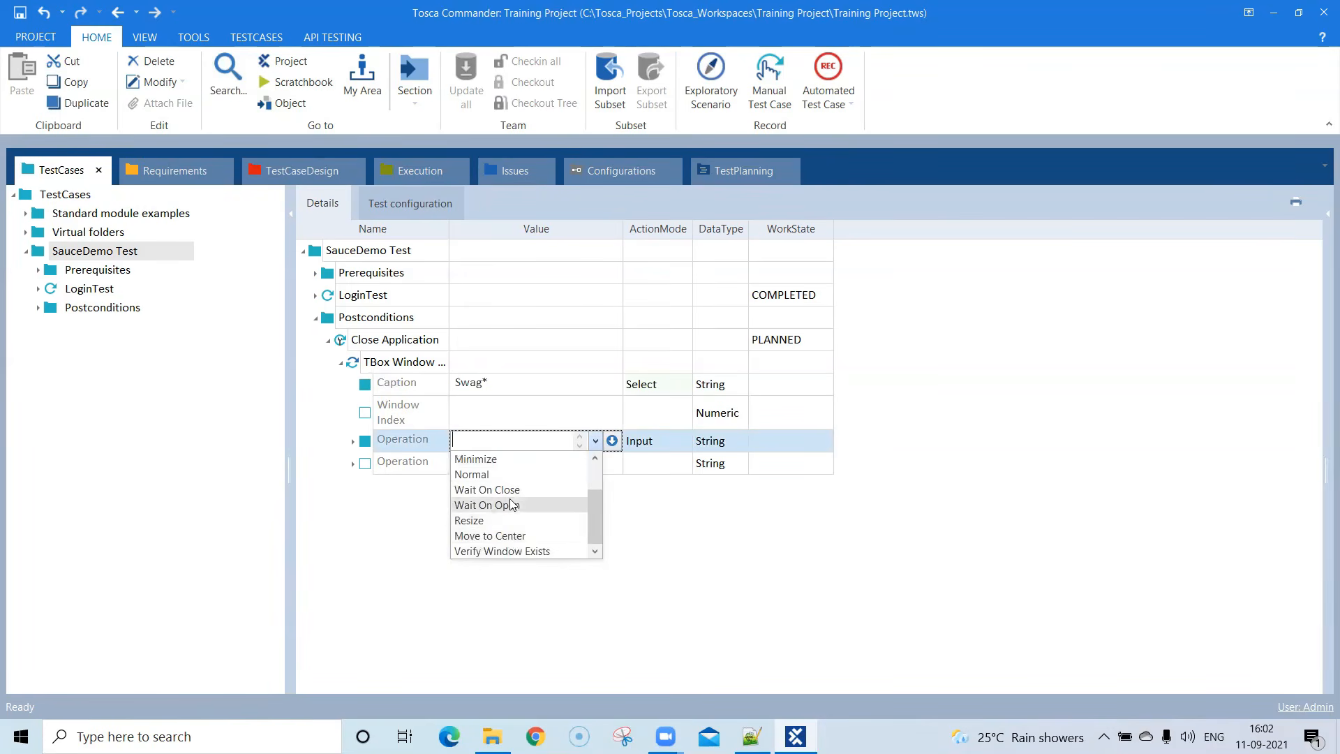
{"action": "scroll", "coordinate": [513, 505], "scroll_direction": "up", "scroll_amount": 1}
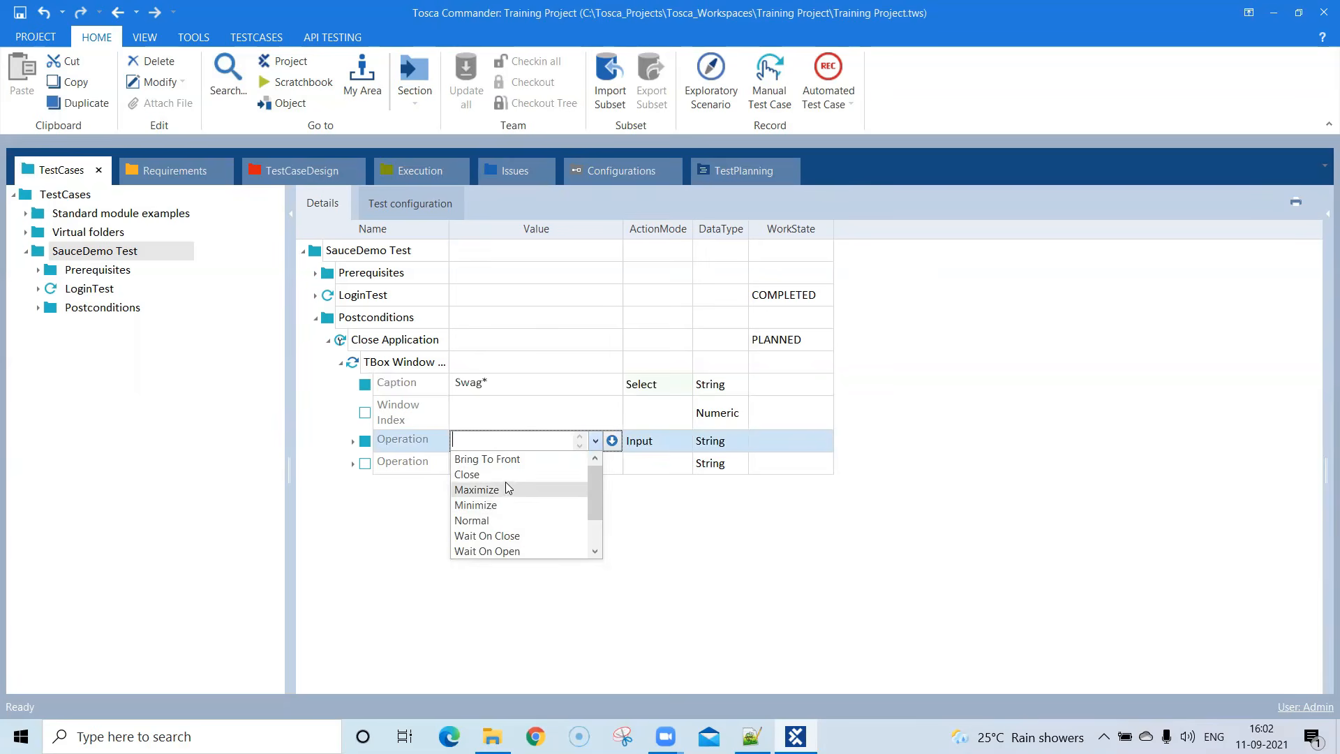
{"action": "left_click", "coordinate": [505, 476]}
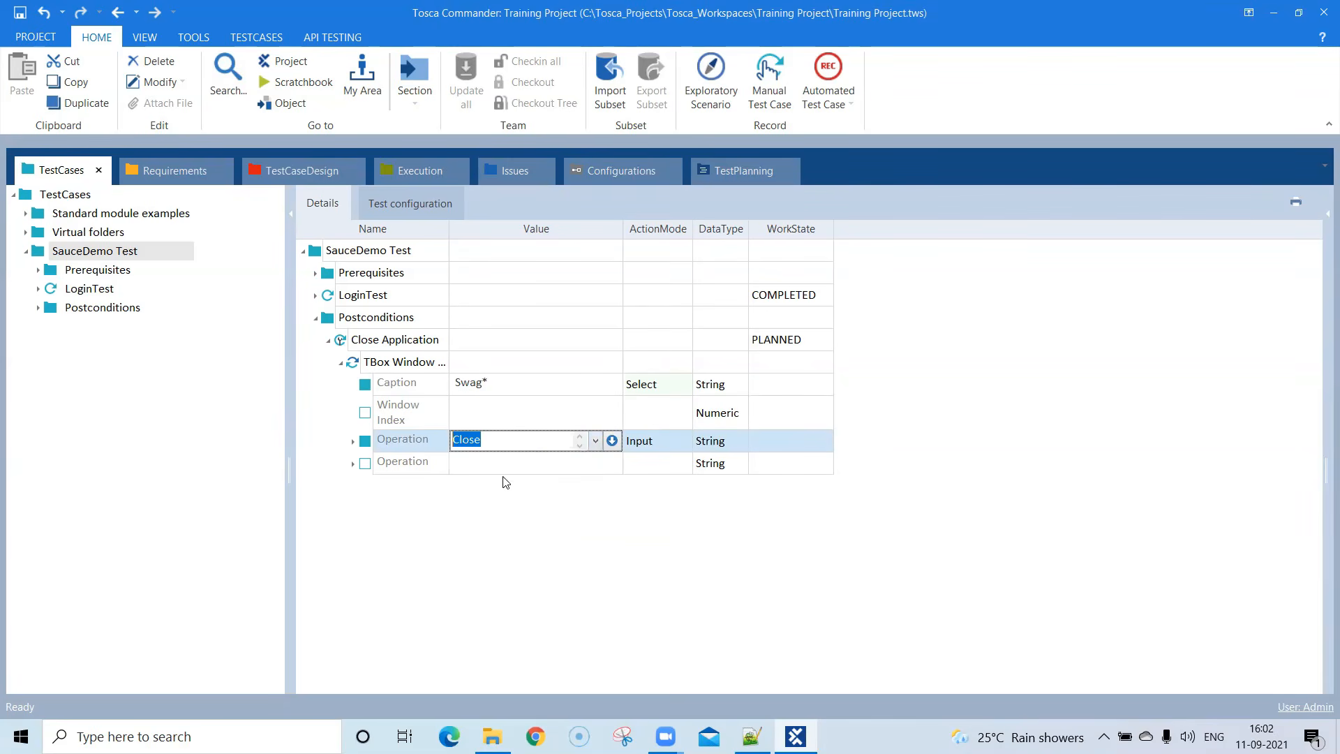
{"action": "left_click", "coordinate": [633, 502]}
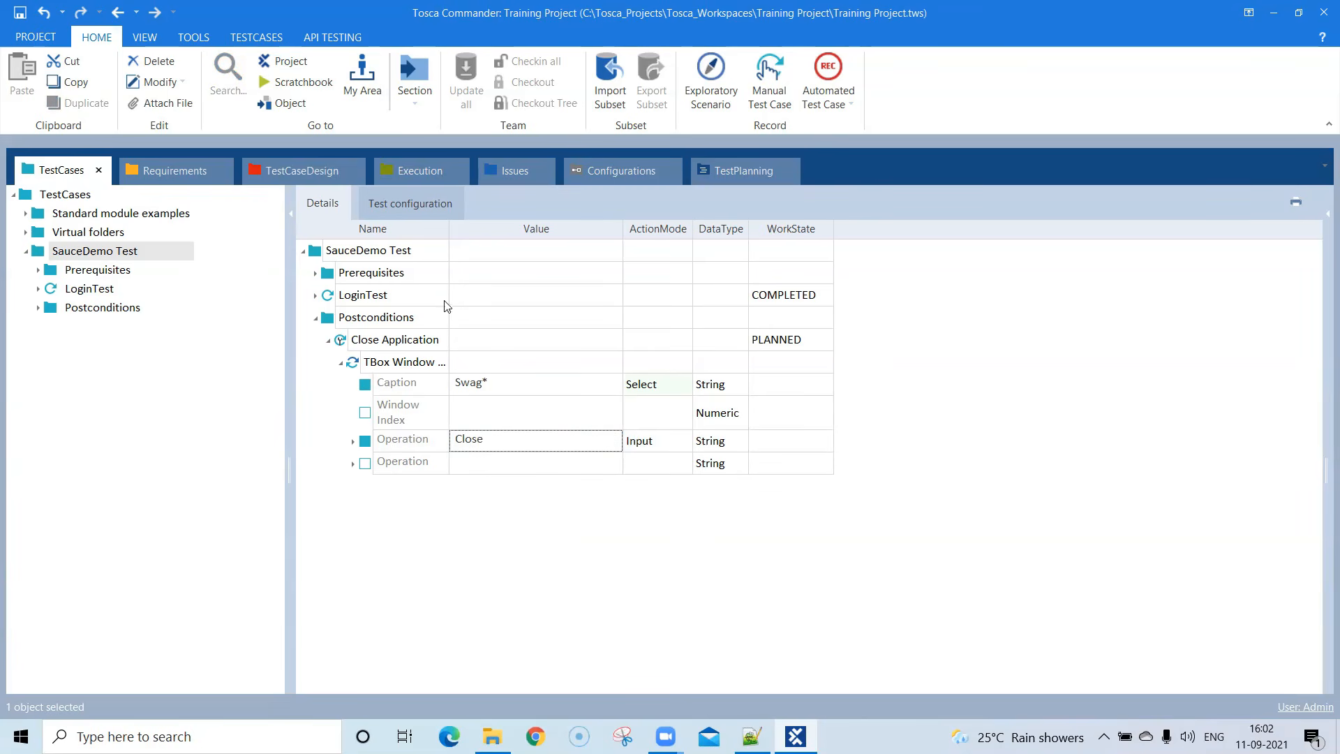
{"action": "left_click_drag", "start_coordinate": [449, 228], "coordinate": [492, 233]}
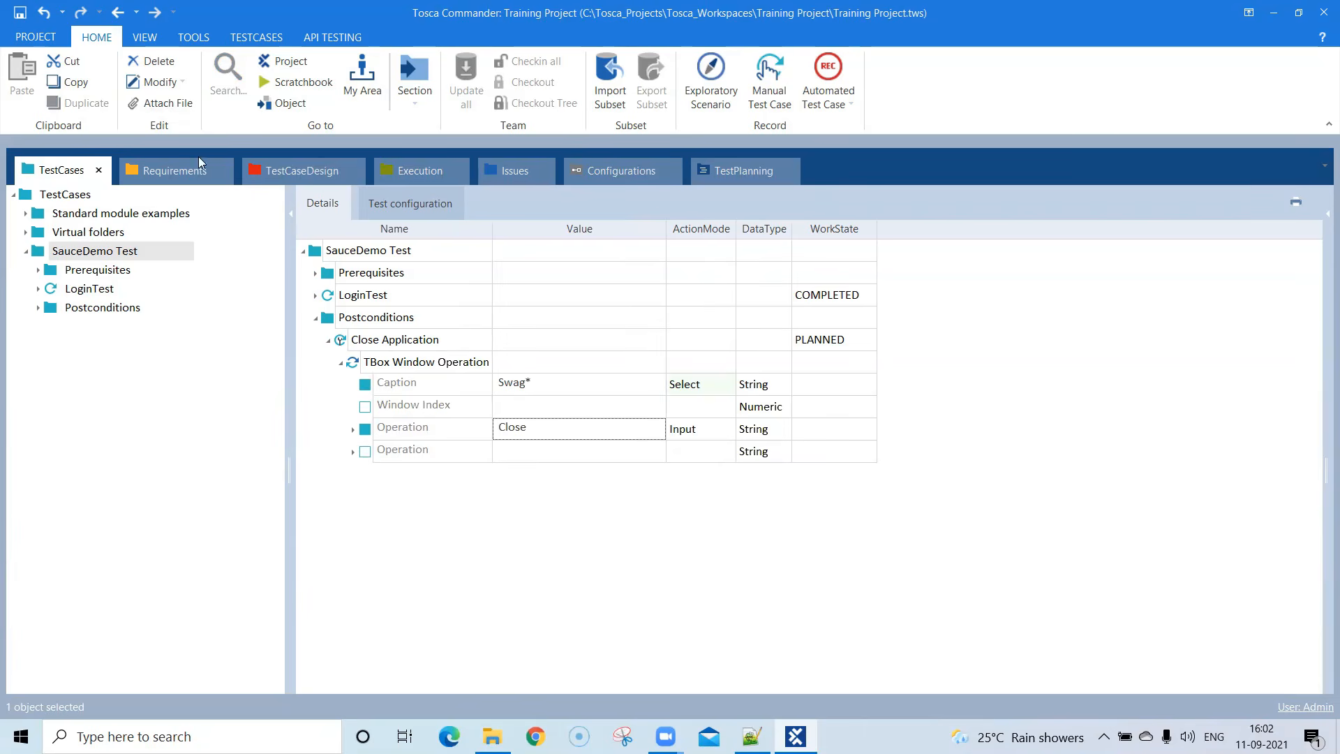
- Run the SauceDemo Test folder in ScratchBook, including the Close Application postcondition
{"action": "left_click", "coordinate": [110, 253]}
{"action": "right_click", "coordinate": [108, 258]}
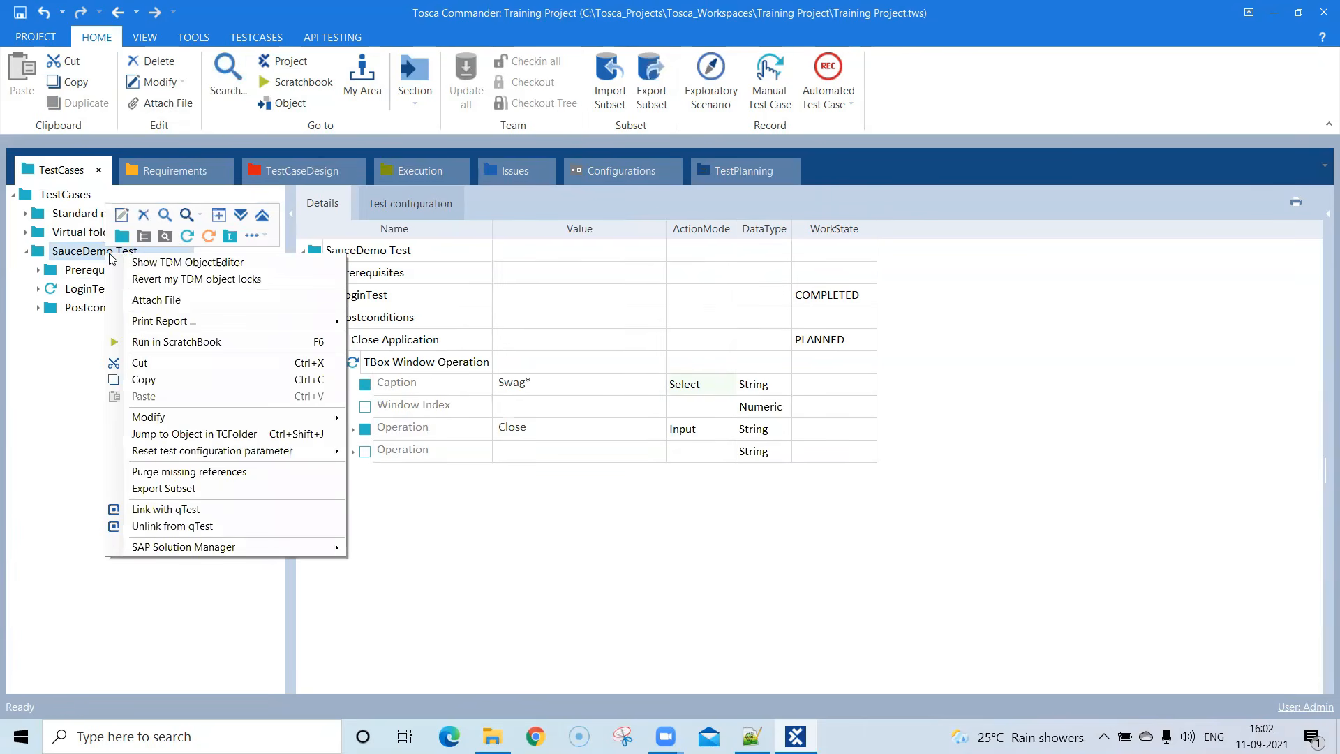
{"action": "left_click", "coordinate": [159, 342]}
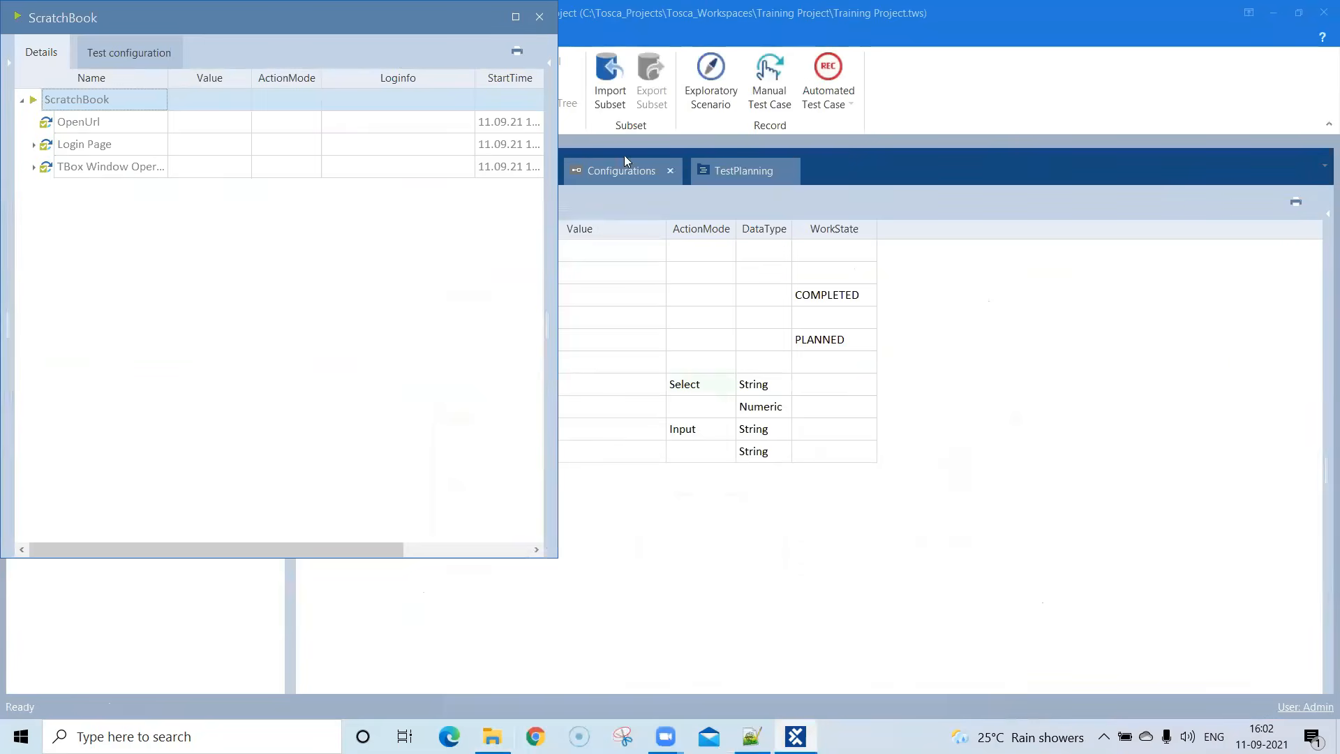
- Examine the maximized ScratchBook results for OpenUrl, Login Page and TBox Window Operation, including the latter's Operation entry
{"action": "double_click", "coordinate": [391, 36]}
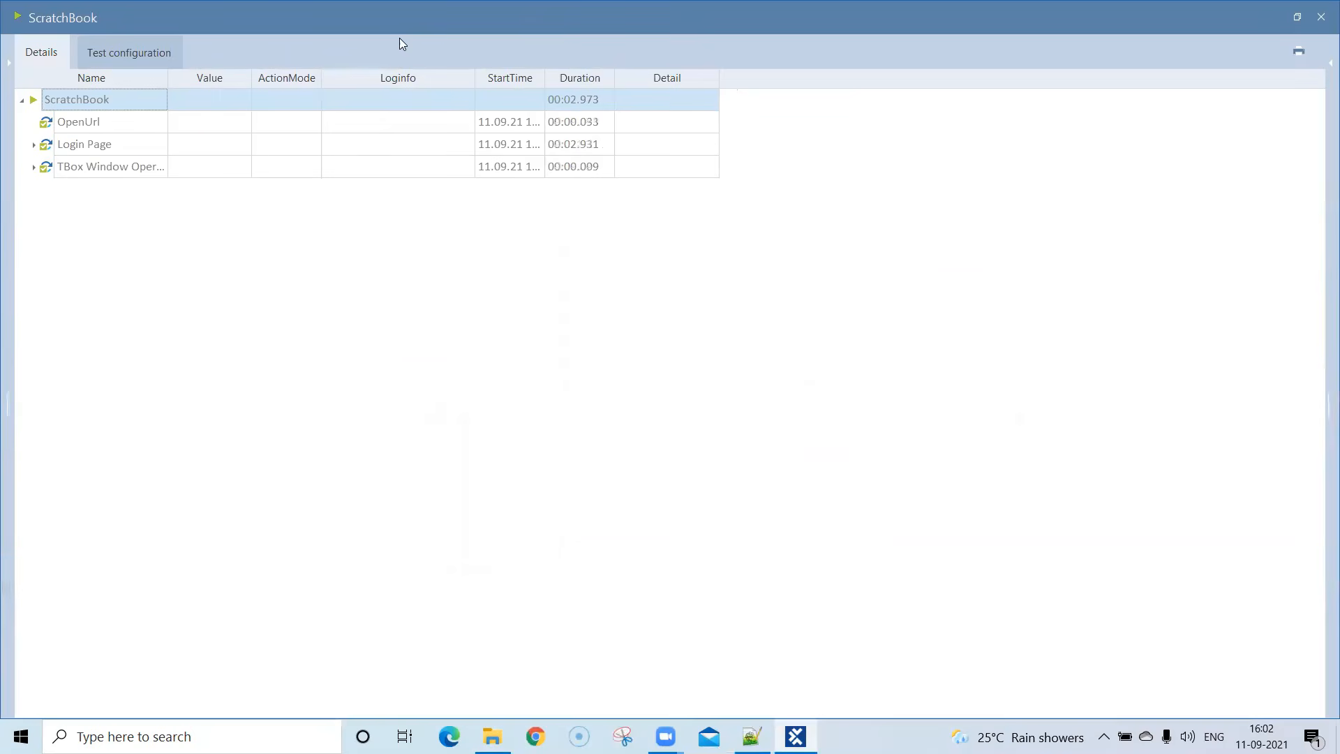
{"action": "left_click", "coordinate": [89, 130]}
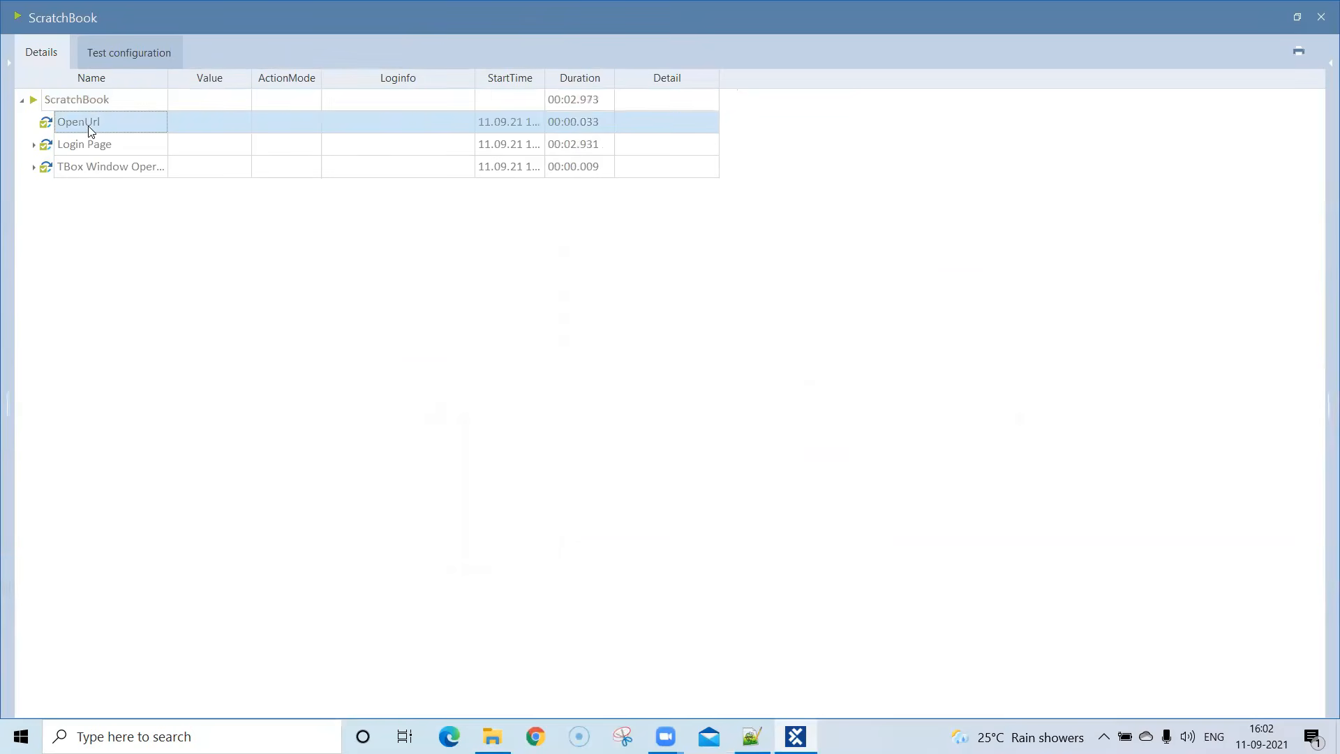
{"action": "left_click", "coordinate": [119, 148]}
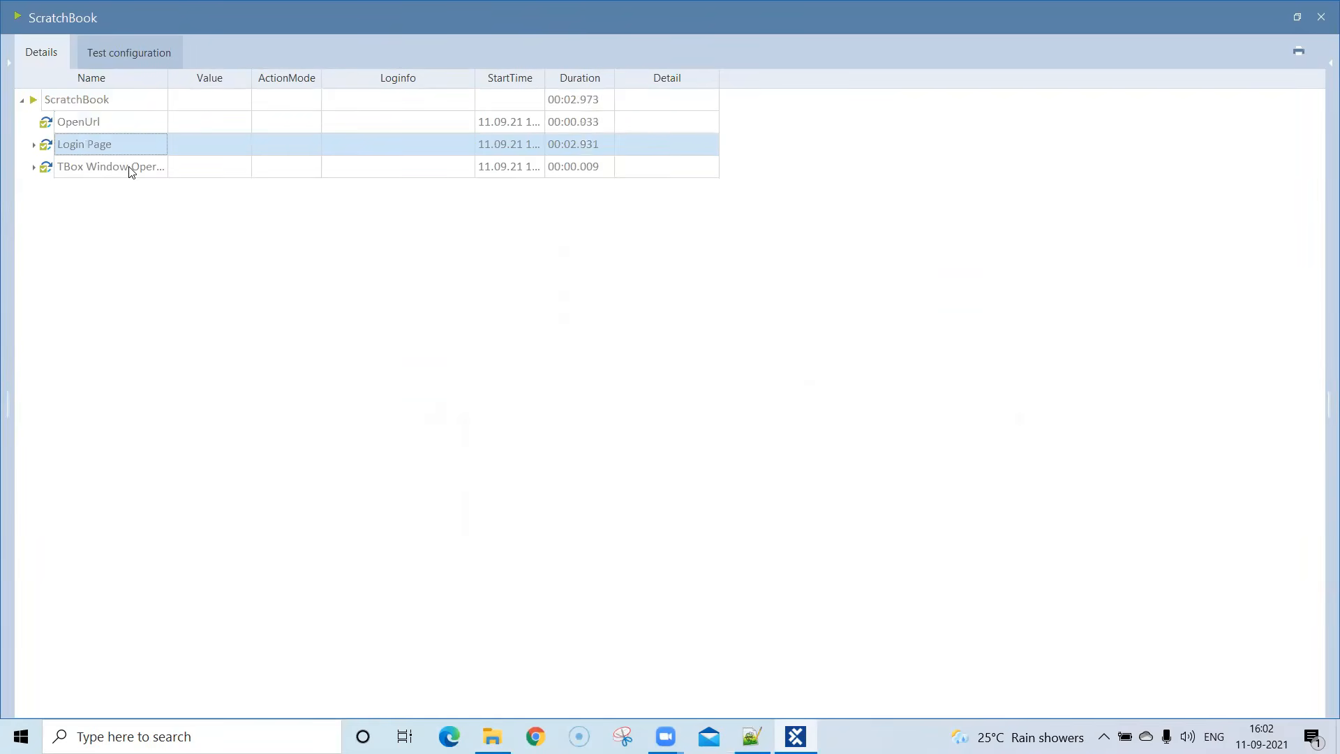
{"action": "left_click", "coordinate": [130, 168]}
{"action": "left_click", "coordinate": [33, 168]}
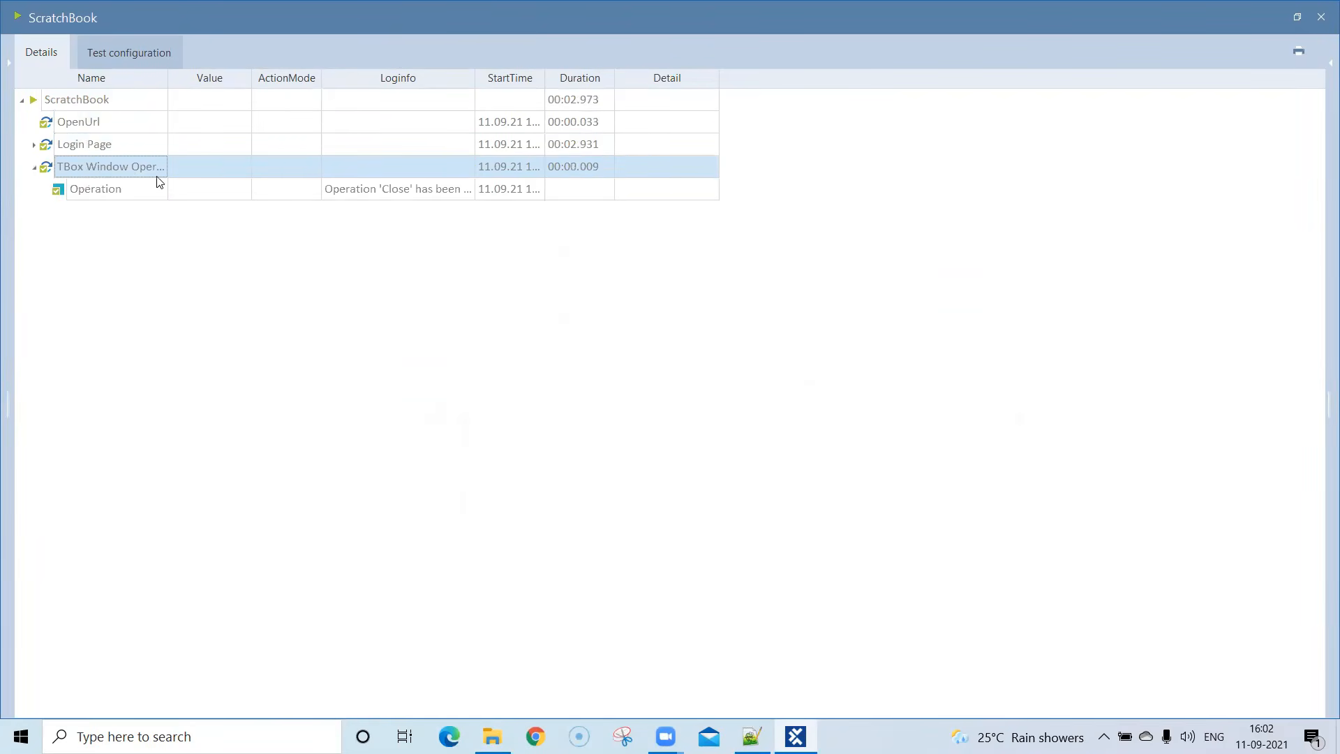
- Widen the Name and Loginfo columns to read the Operation entry's log information, and close the ScratchBook results
{"action": "left_click_drag", "start_coordinate": [167, 78], "coordinate": [249, 78]}
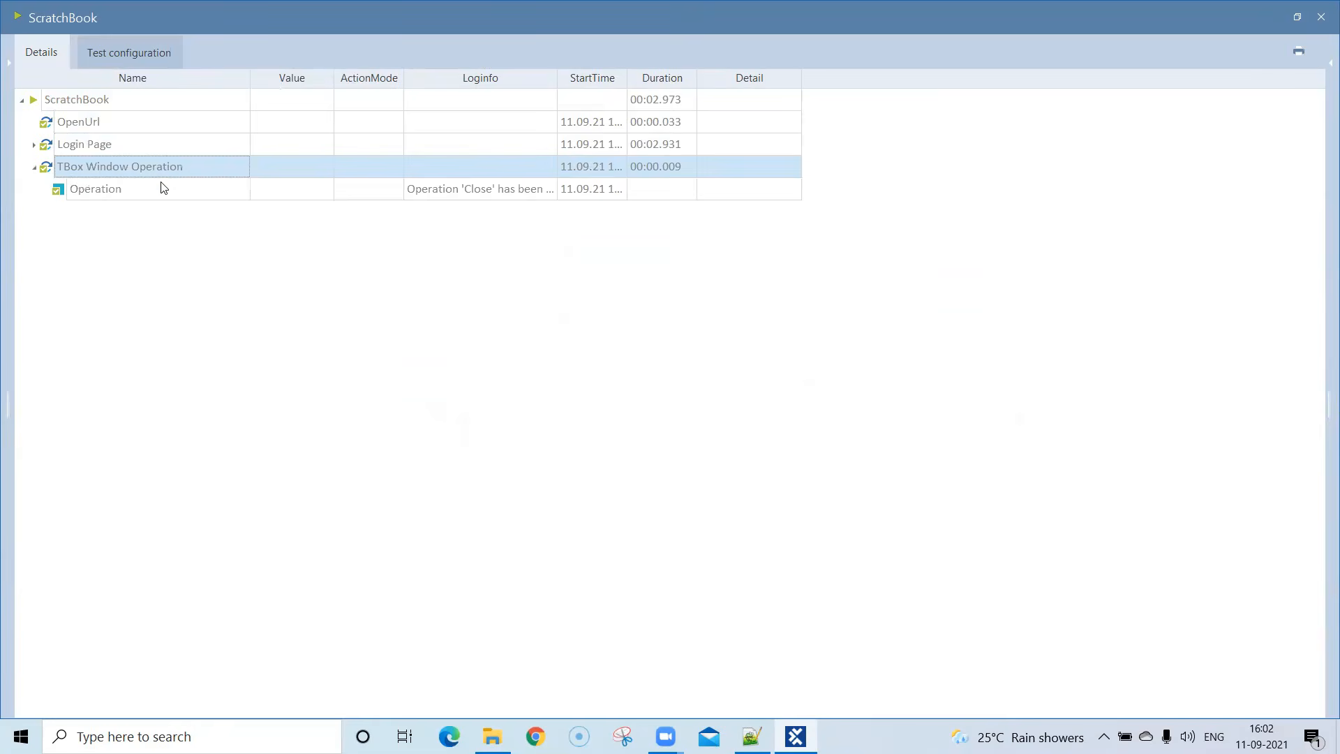
{"action": "left_click", "coordinate": [124, 194]}
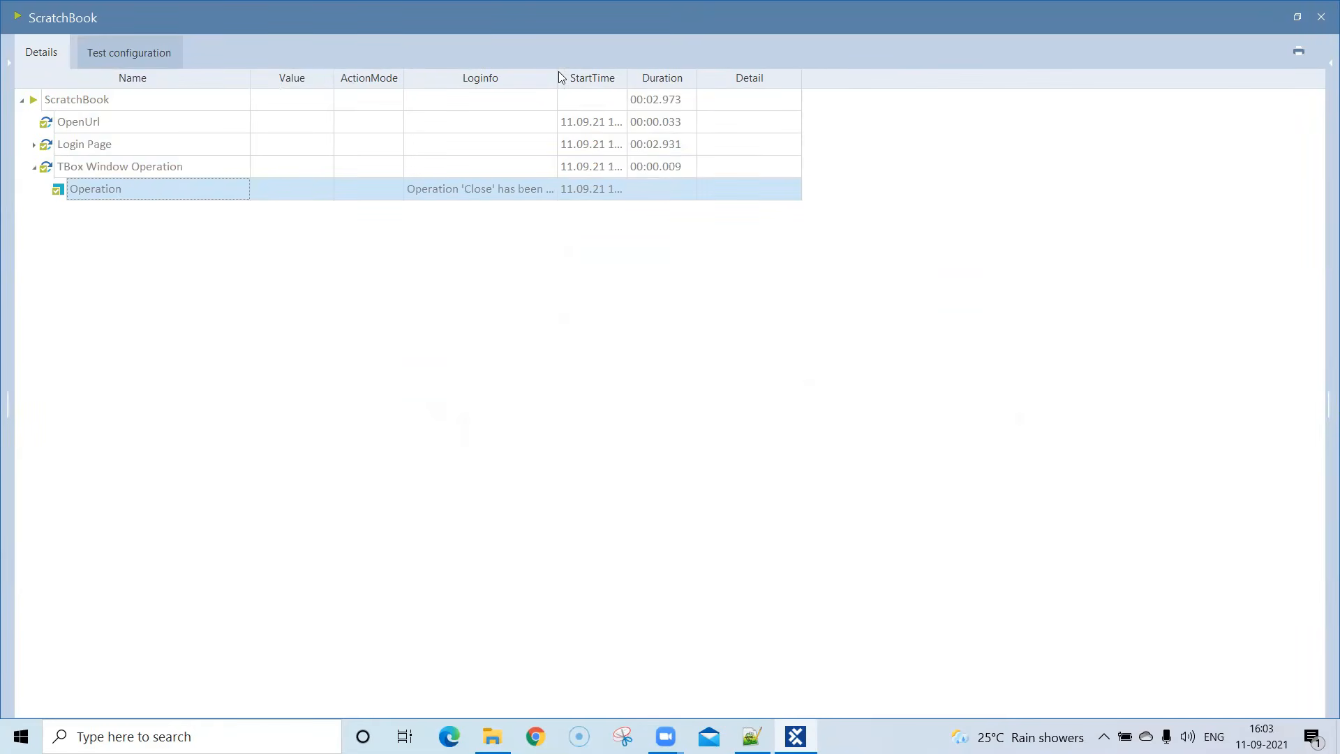
{"action": "left_click_drag", "start_coordinate": [558, 77], "coordinate": [699, 79]}
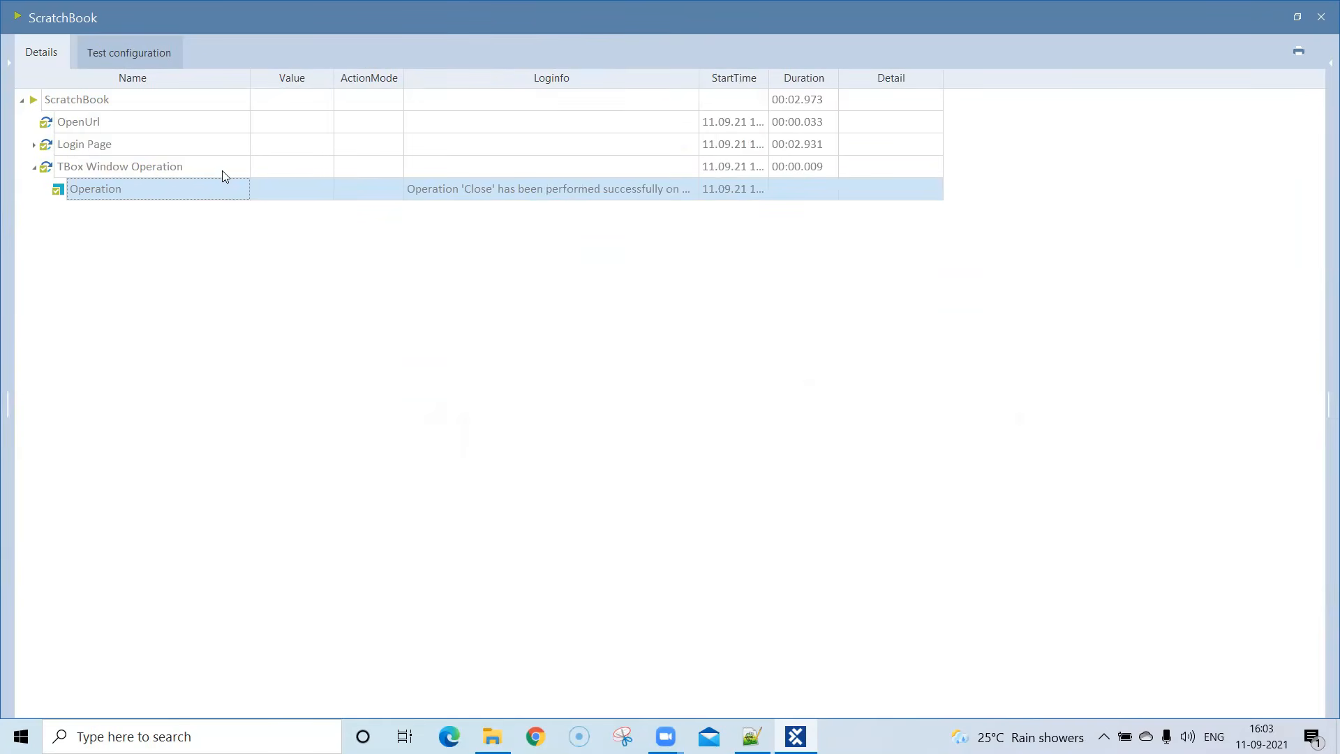
{"action": "left_click", "coordinate": [1320, 19]}
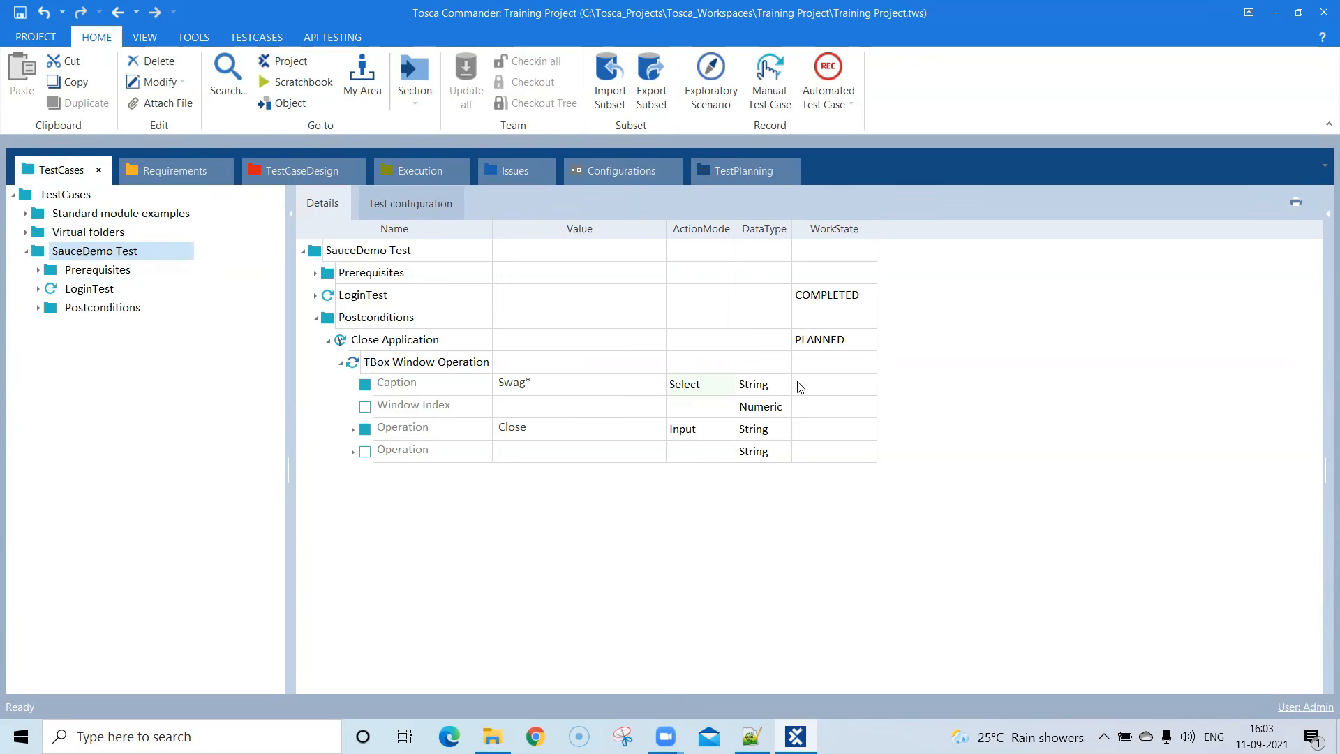
- Set the WorkState of the Close Application test case first to IN_WORK and finally to COMPLETED
{"action": "left_click", "coordinate": [850, 341]}
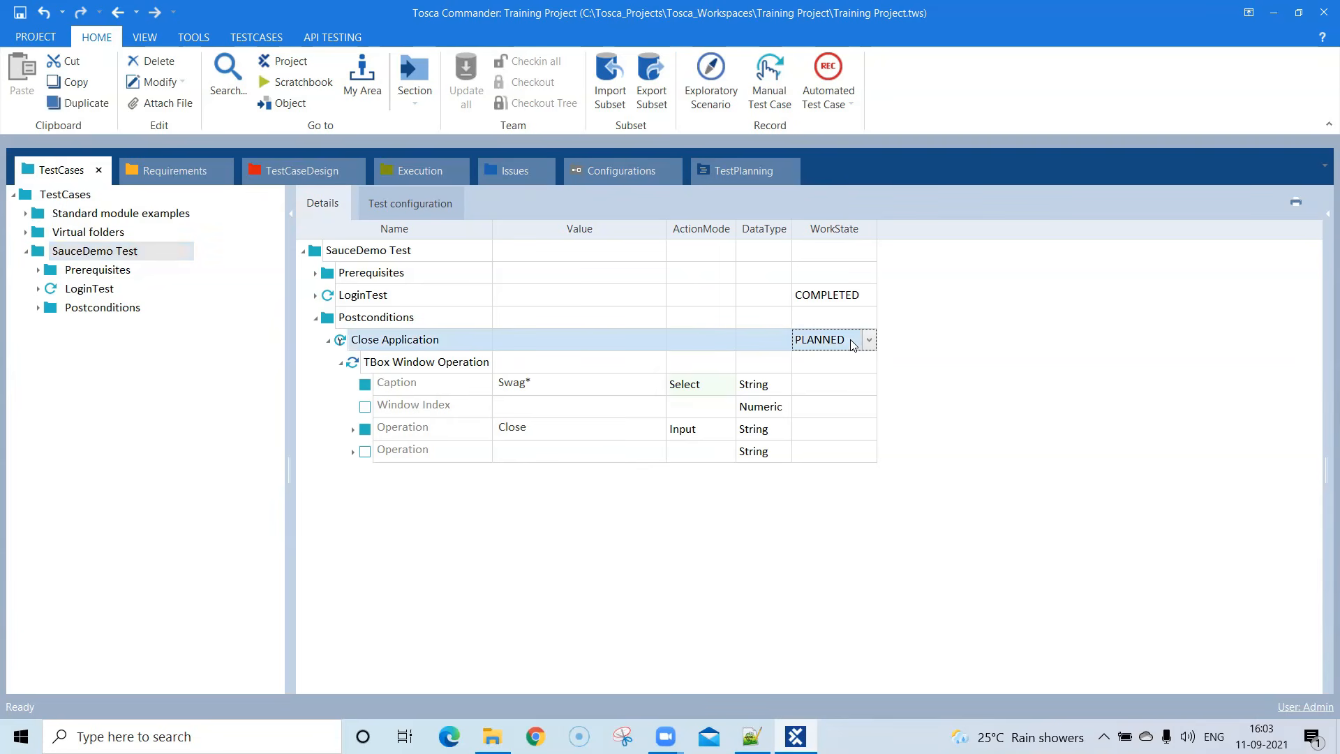
{"action": "left_click", "coordinate": [853, 344]}
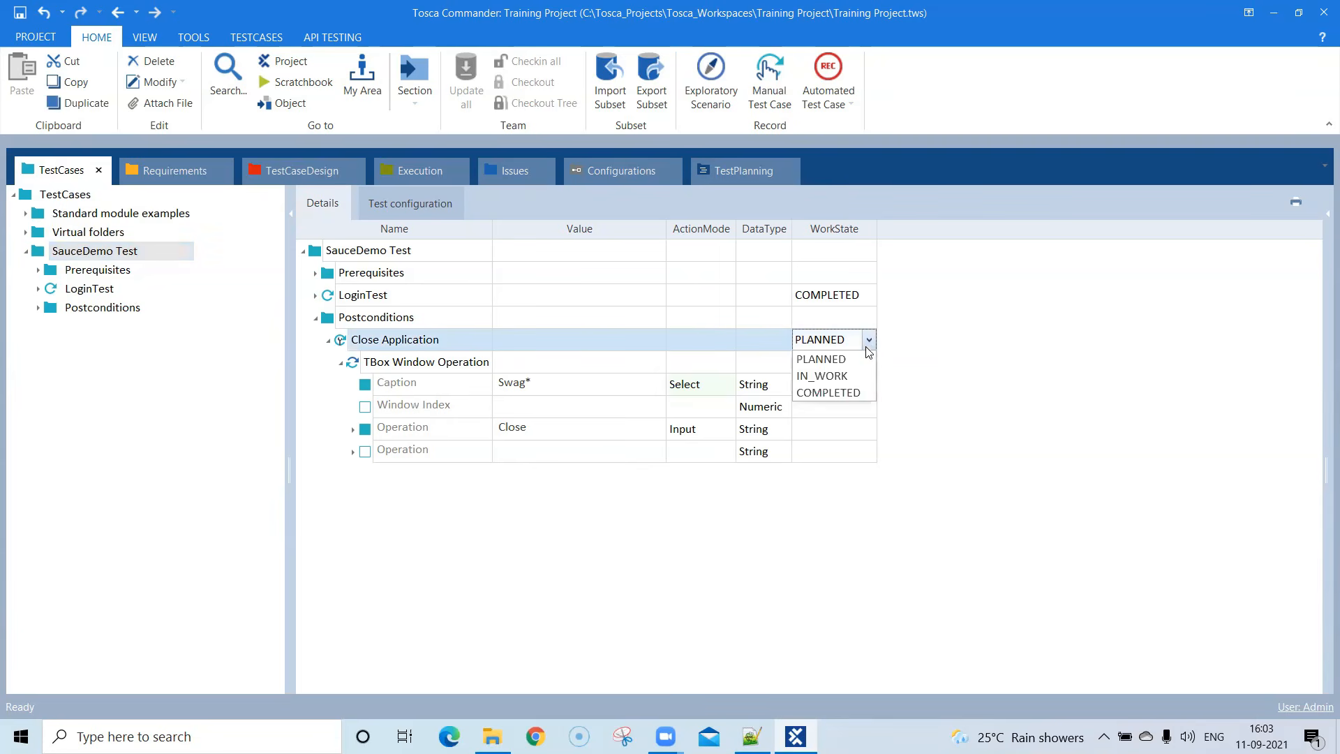
{"action": "left_click", "coordinate": [849, 374]}
{"action": "left_click", "coordinate": [977, 326]}
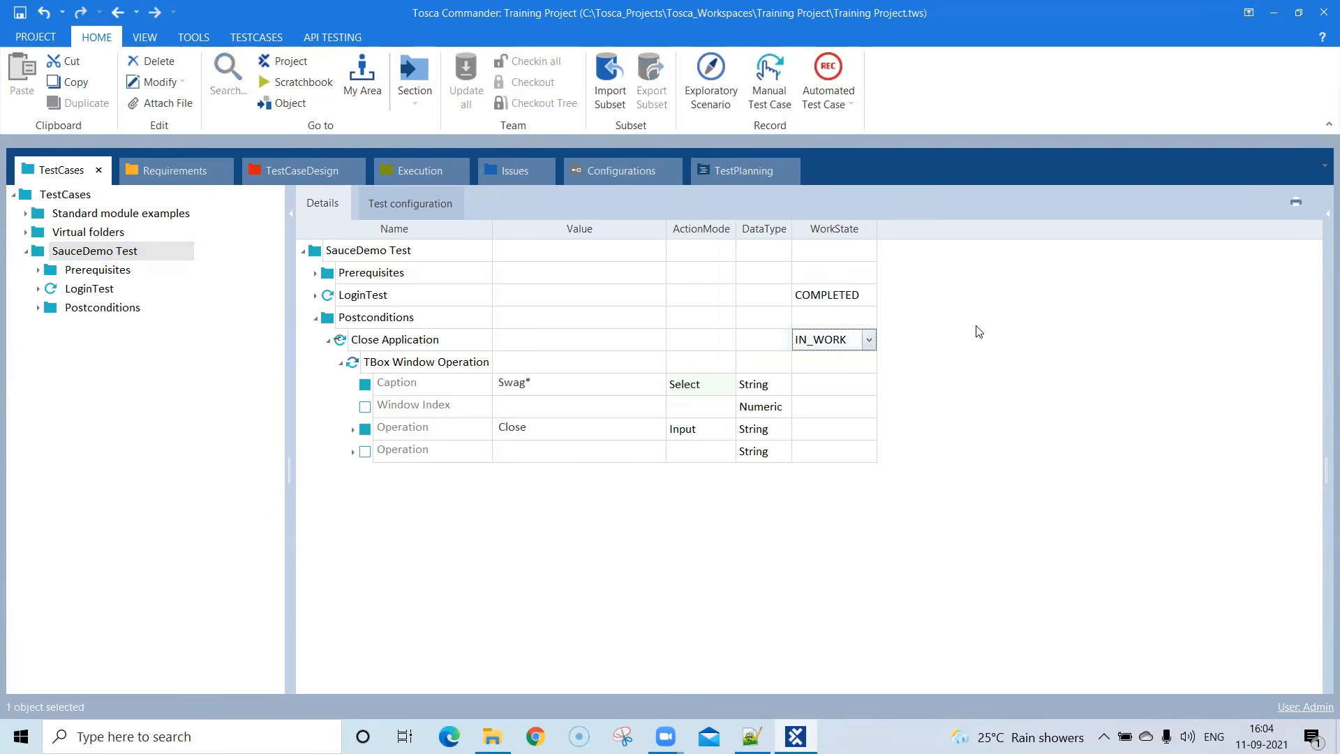
{"action": "left_click", "coordinate": [869, 342]}
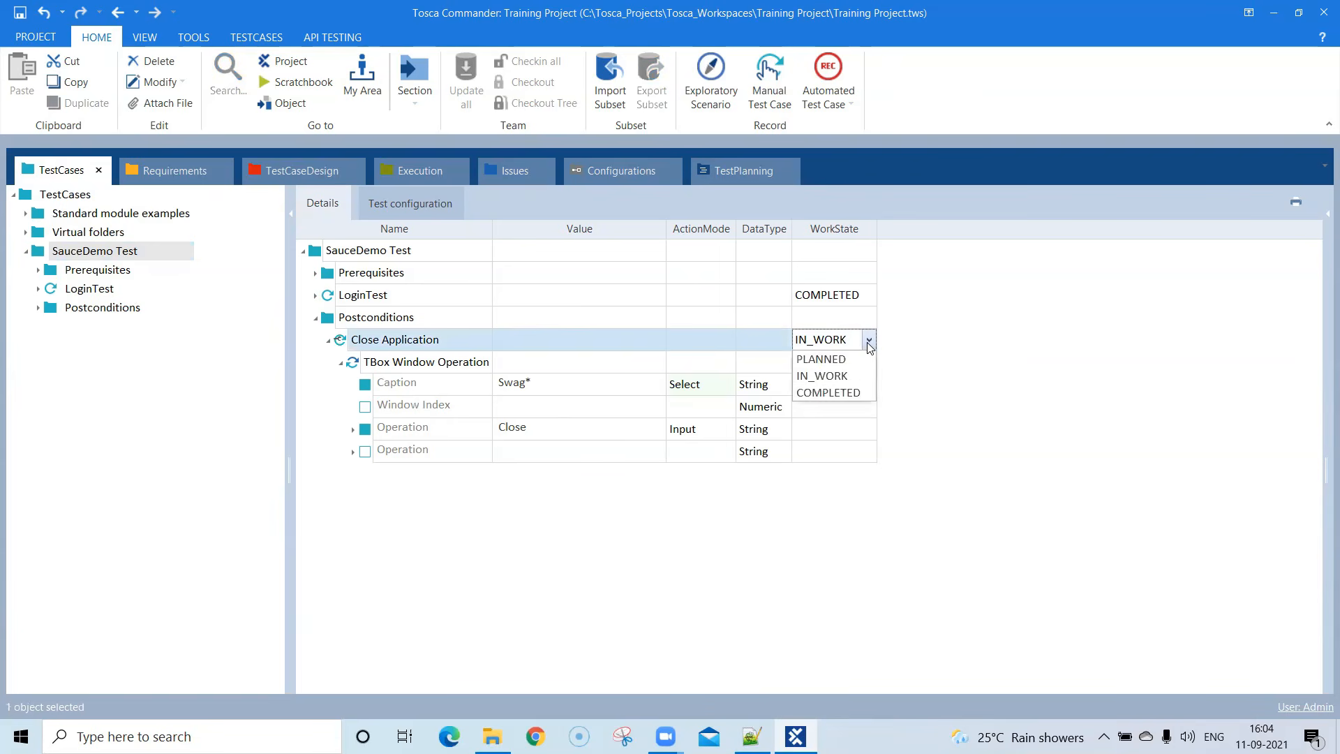
{"action": "left_click", "coordinate": [857, 389]}
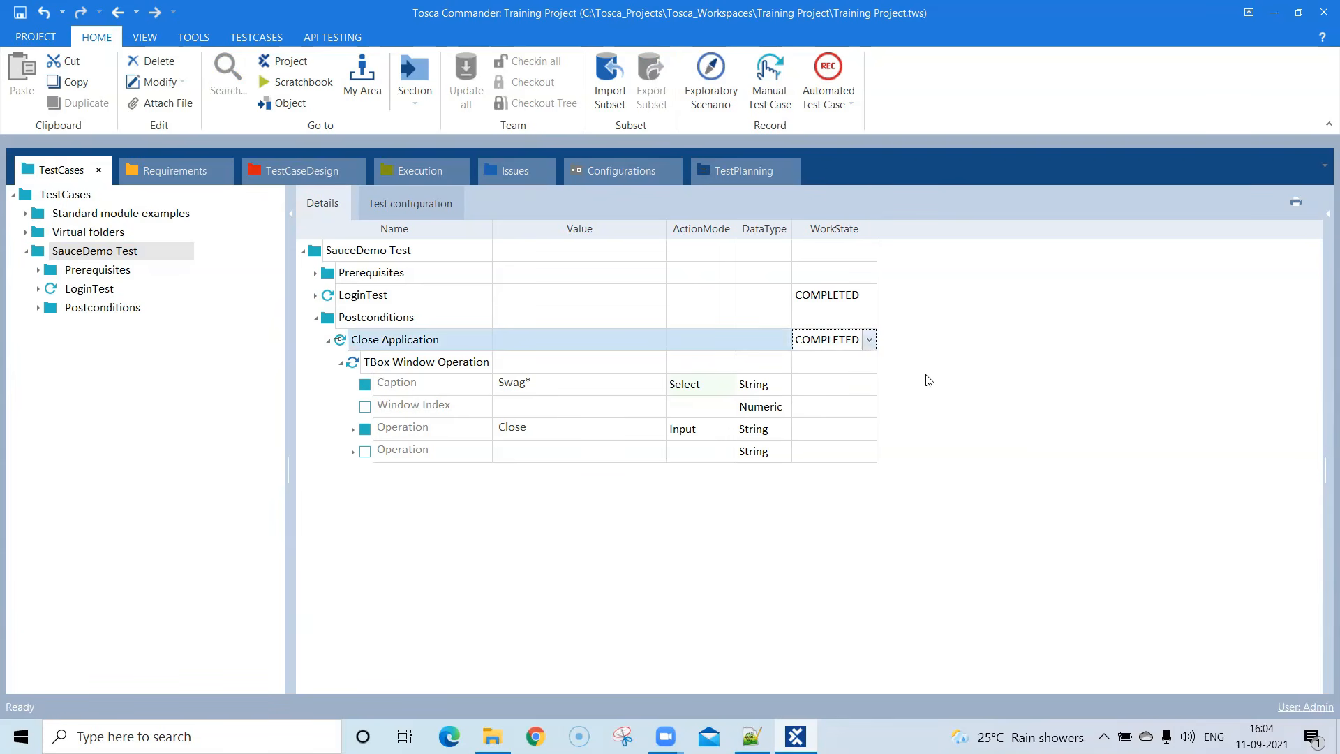